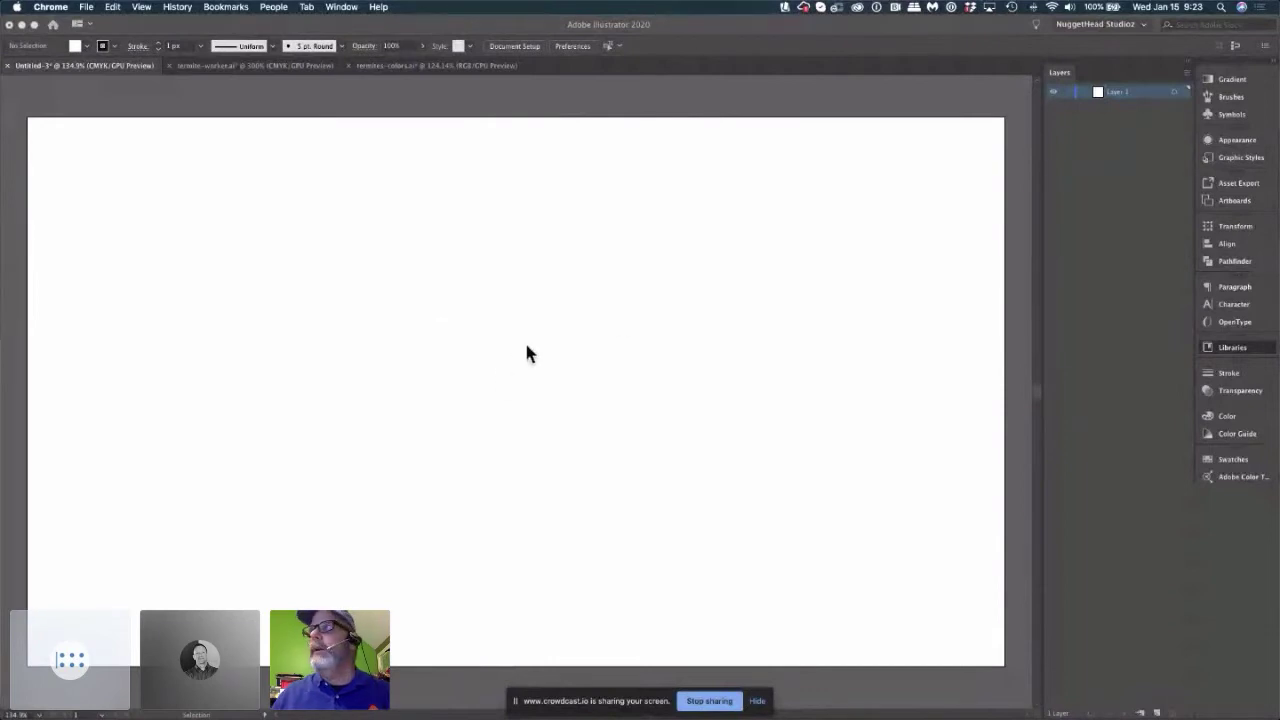
# Move the floating toolbar further onto the blank artboard and activate the Direct Selection tool.
pyautogui.click(600, 333)
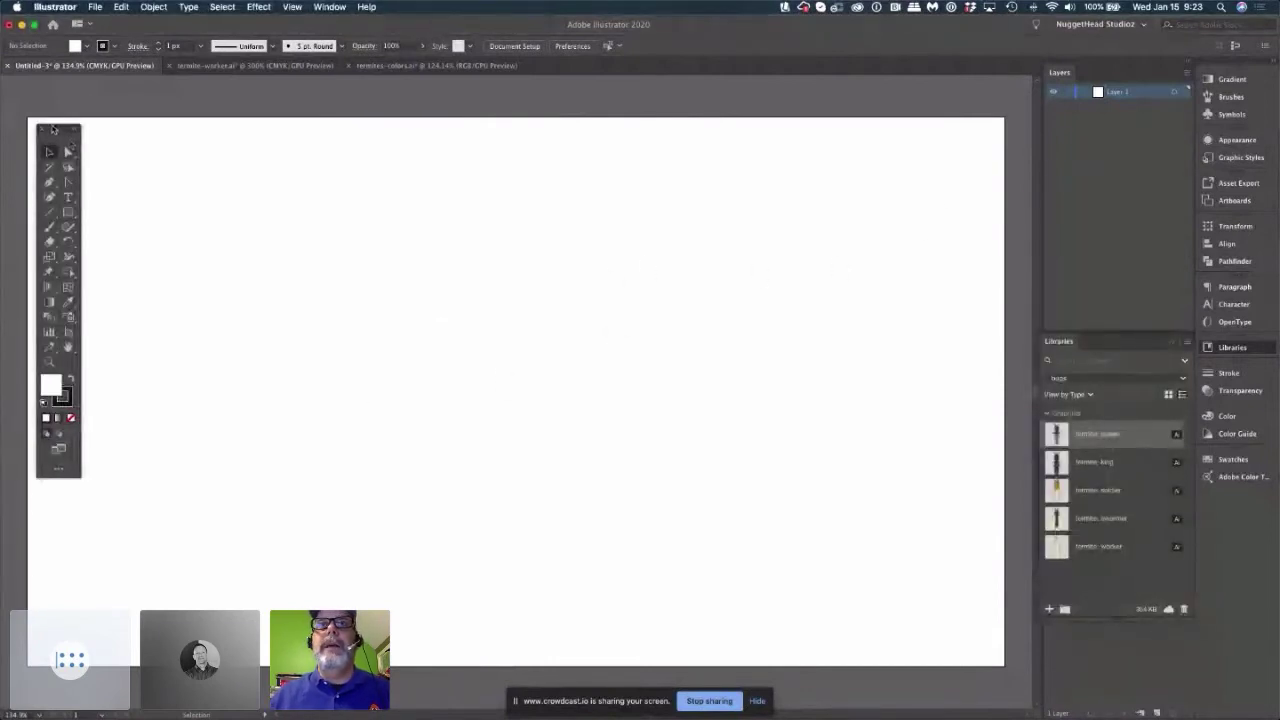
pyautogui.moveTo(51, 128); pyautogui.dragTo(99, 142)
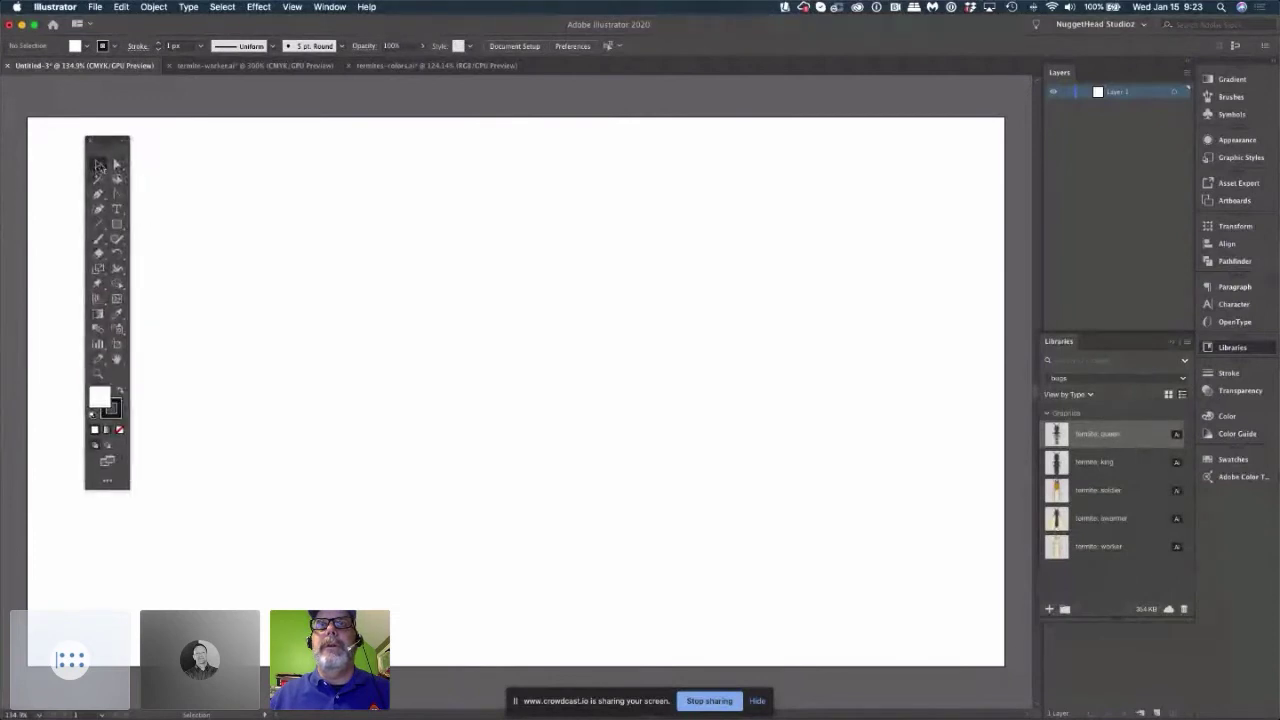
pyautogui.click(116, 164)
pyautogui.click(98, 165)
pyautogui.click(116, 165)
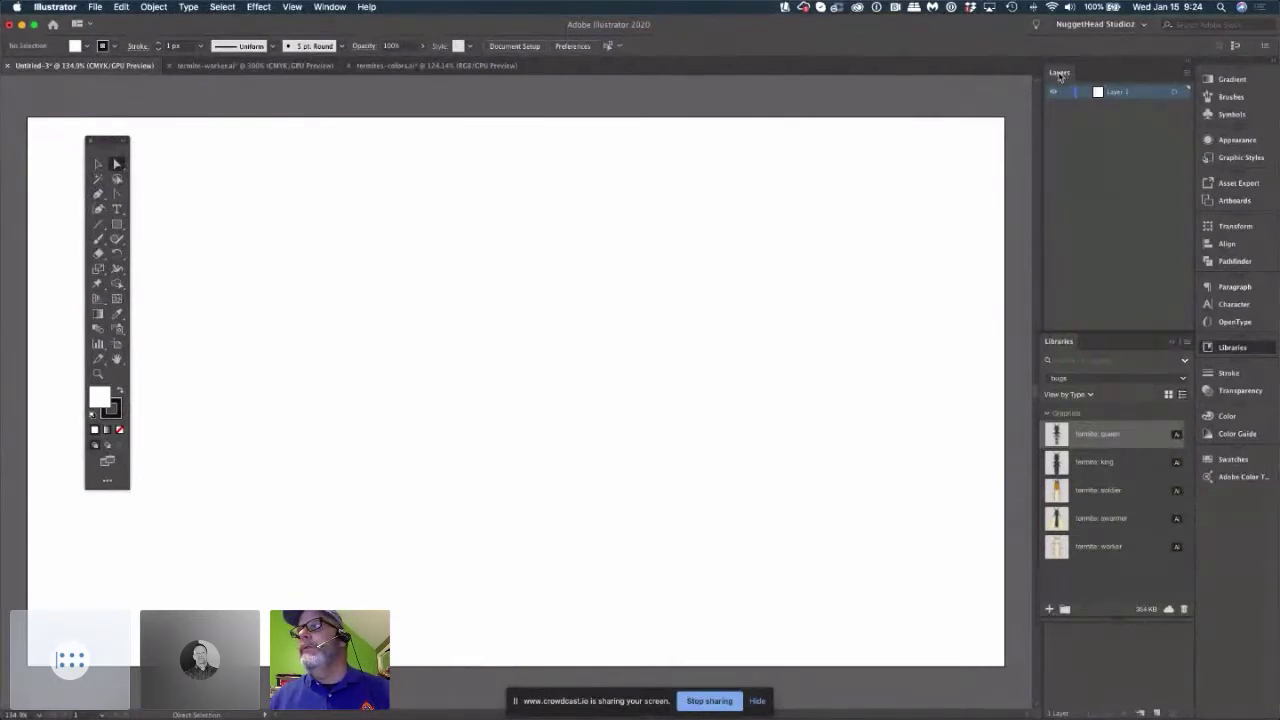
pyautogui.moveTo(1051, 73); pyautogui.dragTo(1050, 100)
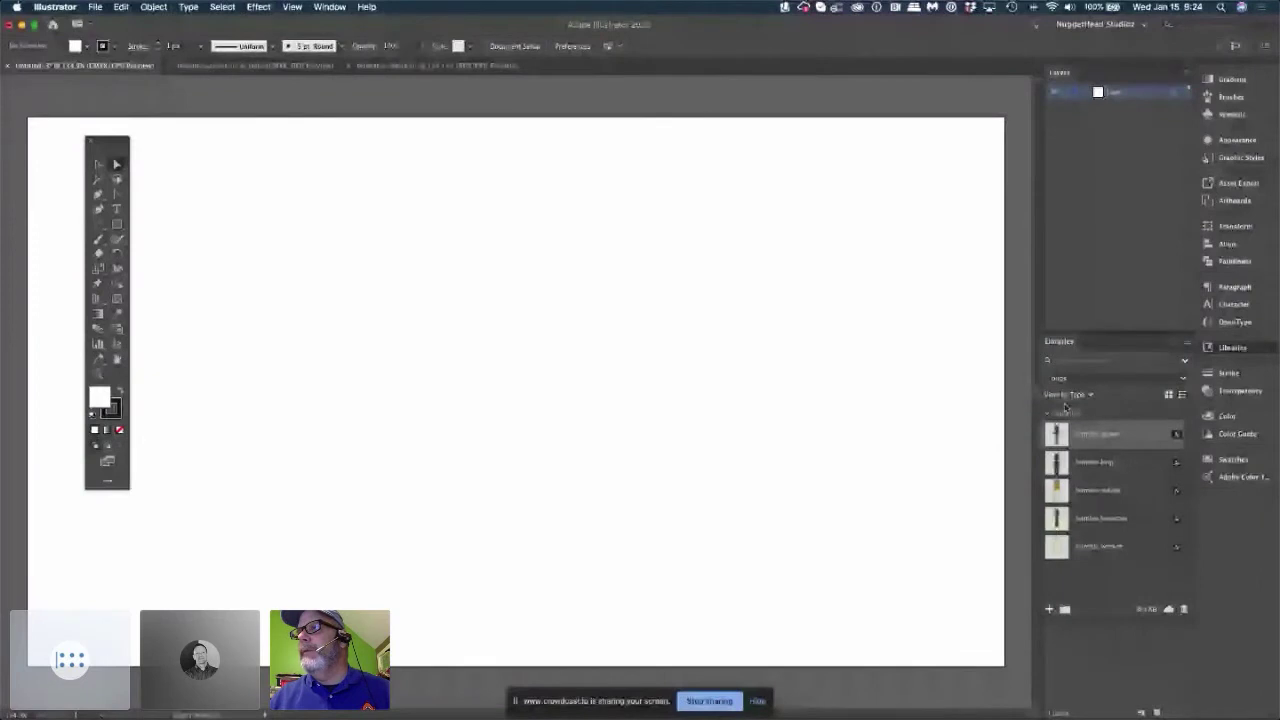
pyautogui.click(1060, 341)
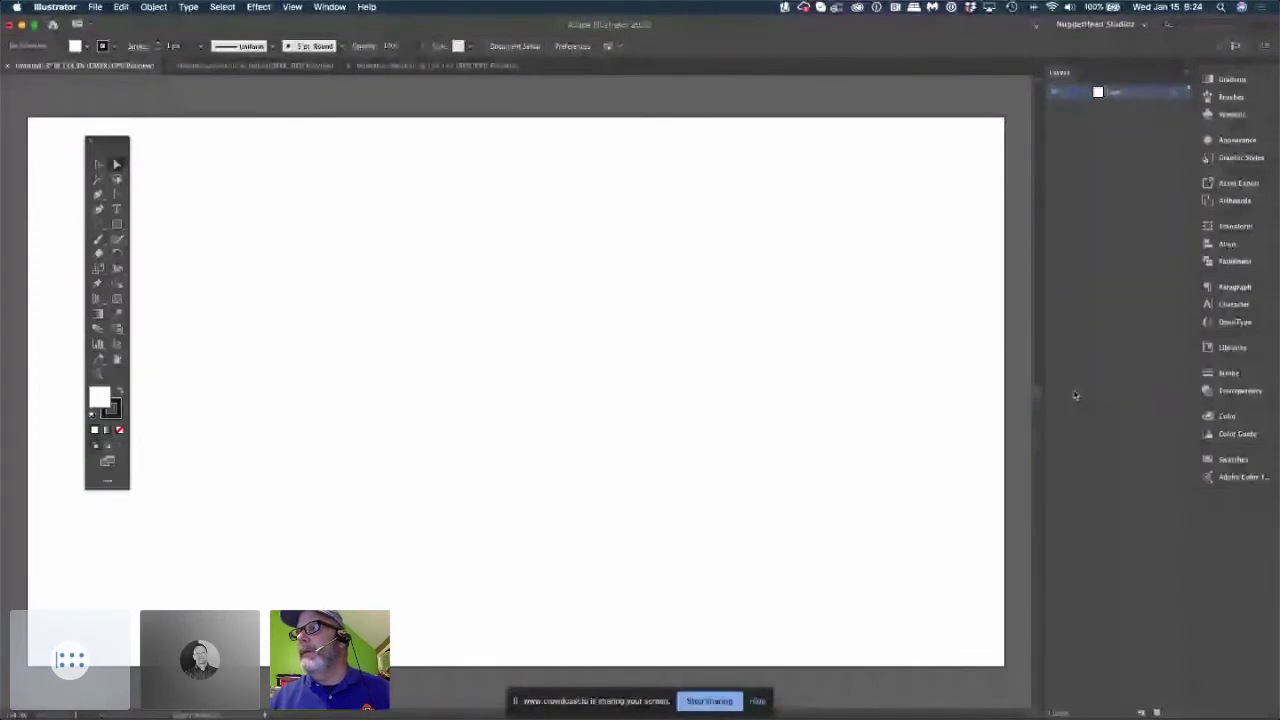
pyautogui.click(1232, 347)
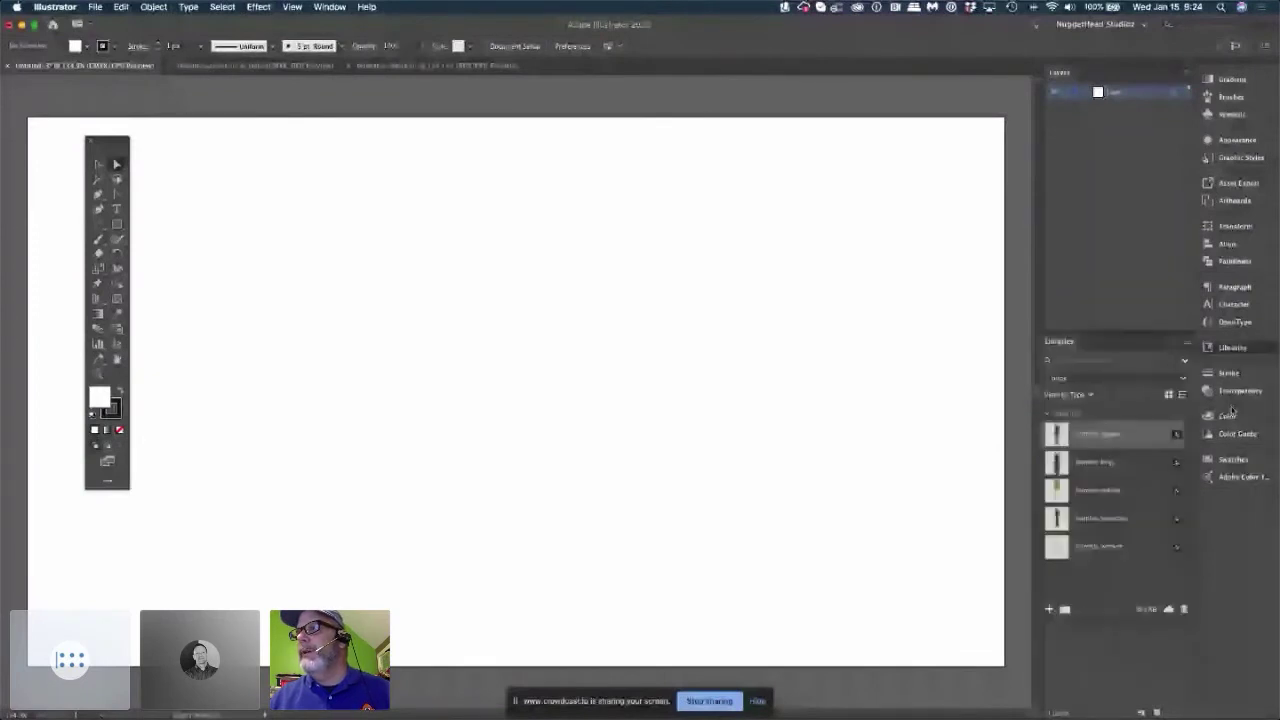
# Switch to the Icons library and place its sailboat graphic at large size in the middle of the artboard.
pyautogui.click(1082, 379)
pyautogui.click(1070, 446)
pyautogui.click(1070, 442)
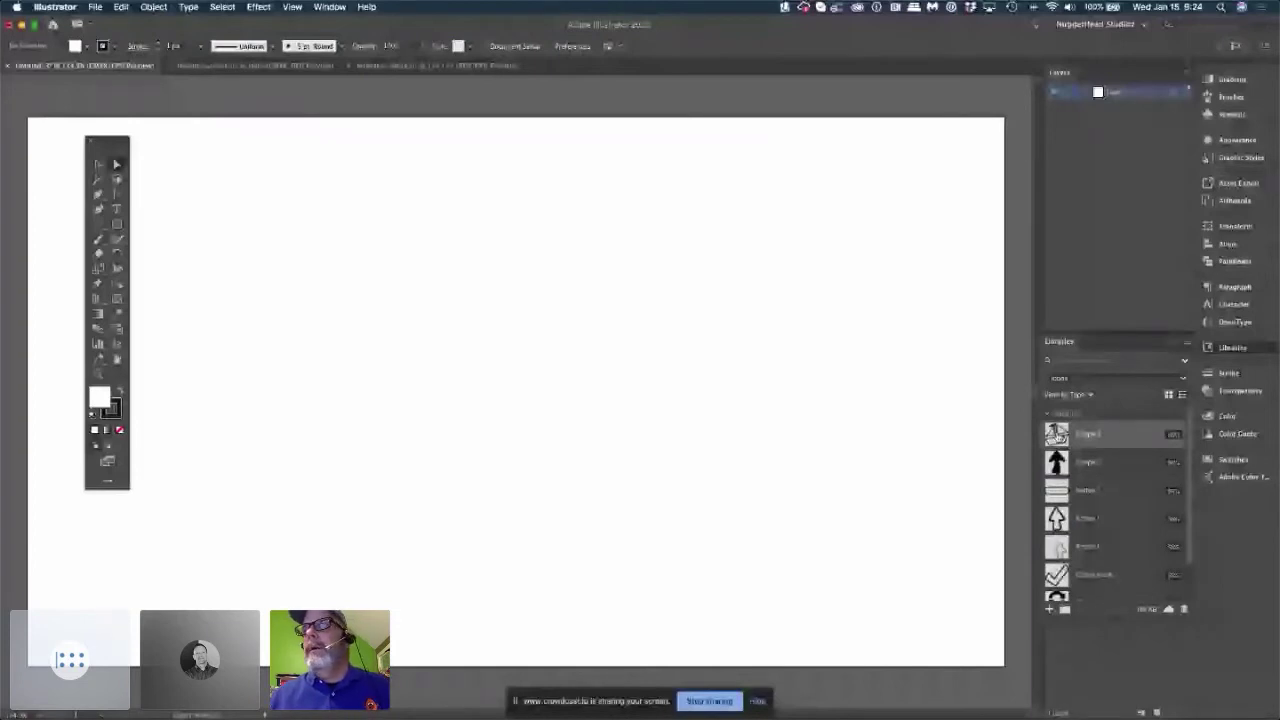
pyautogui.moveTo(1057, 433); pyautogui.dragTo(498, 380)
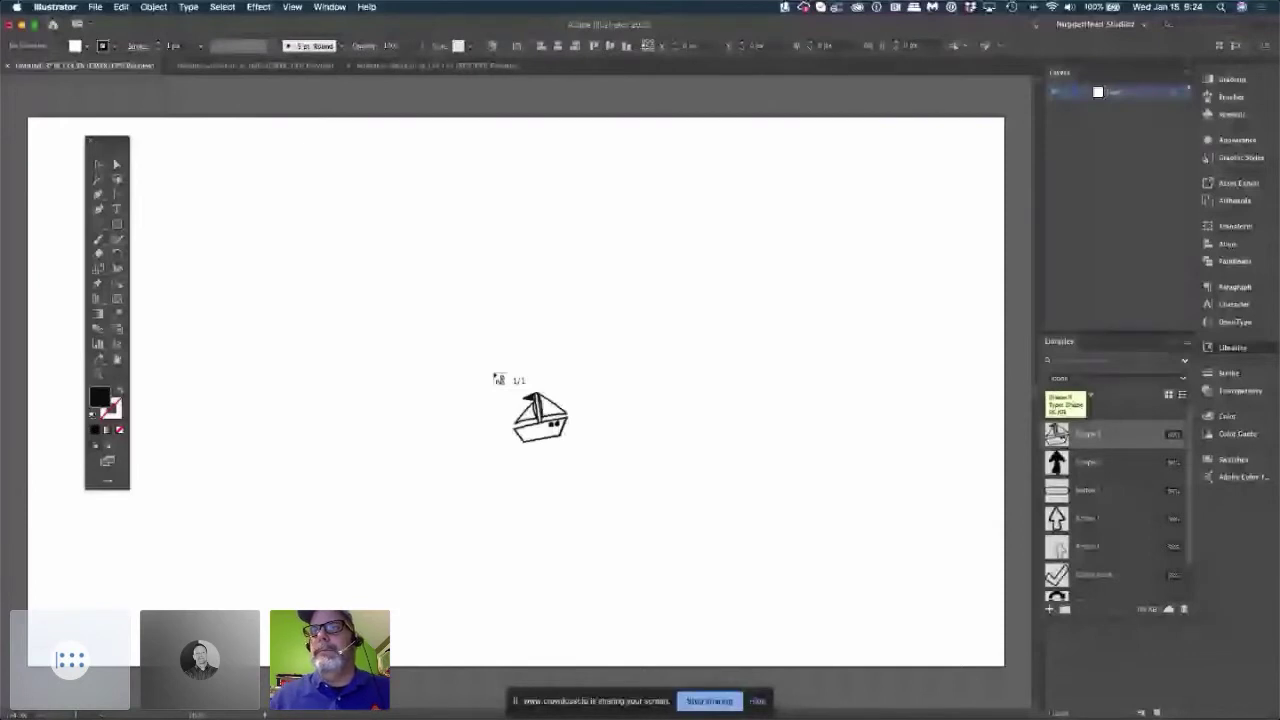
pyautogui.click(498, 380)
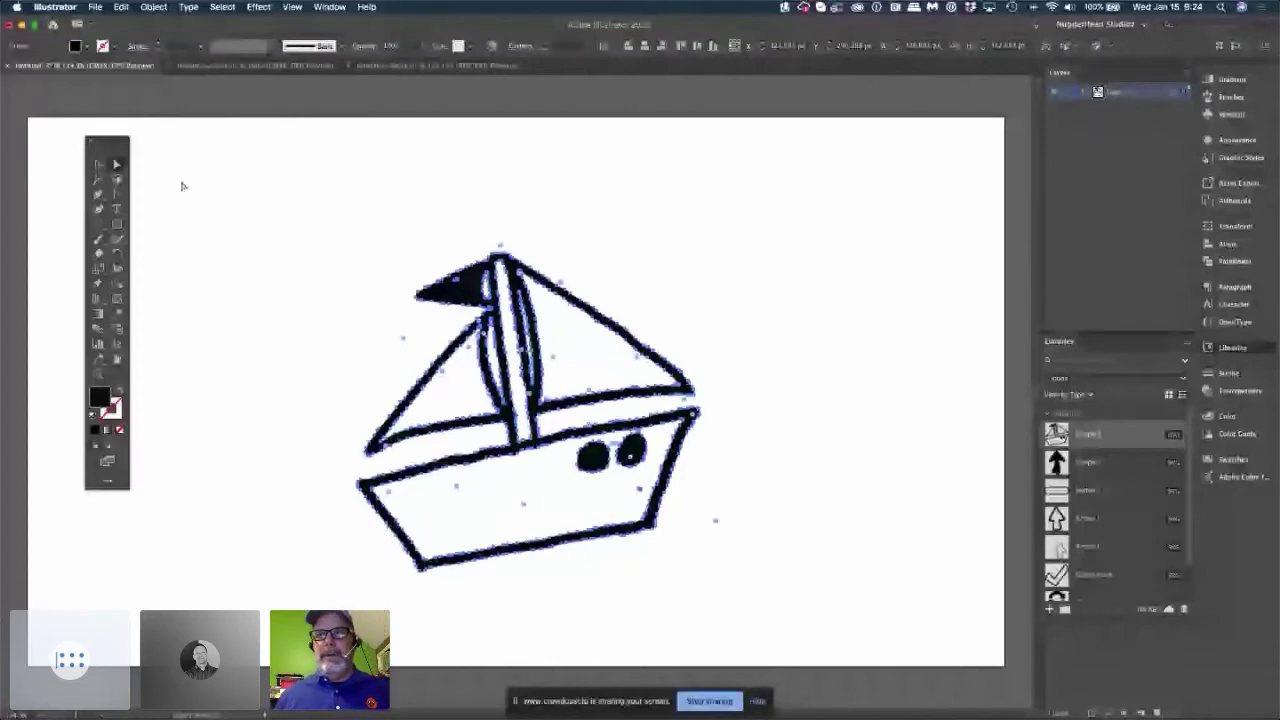
pyautogui.click(335, 255)
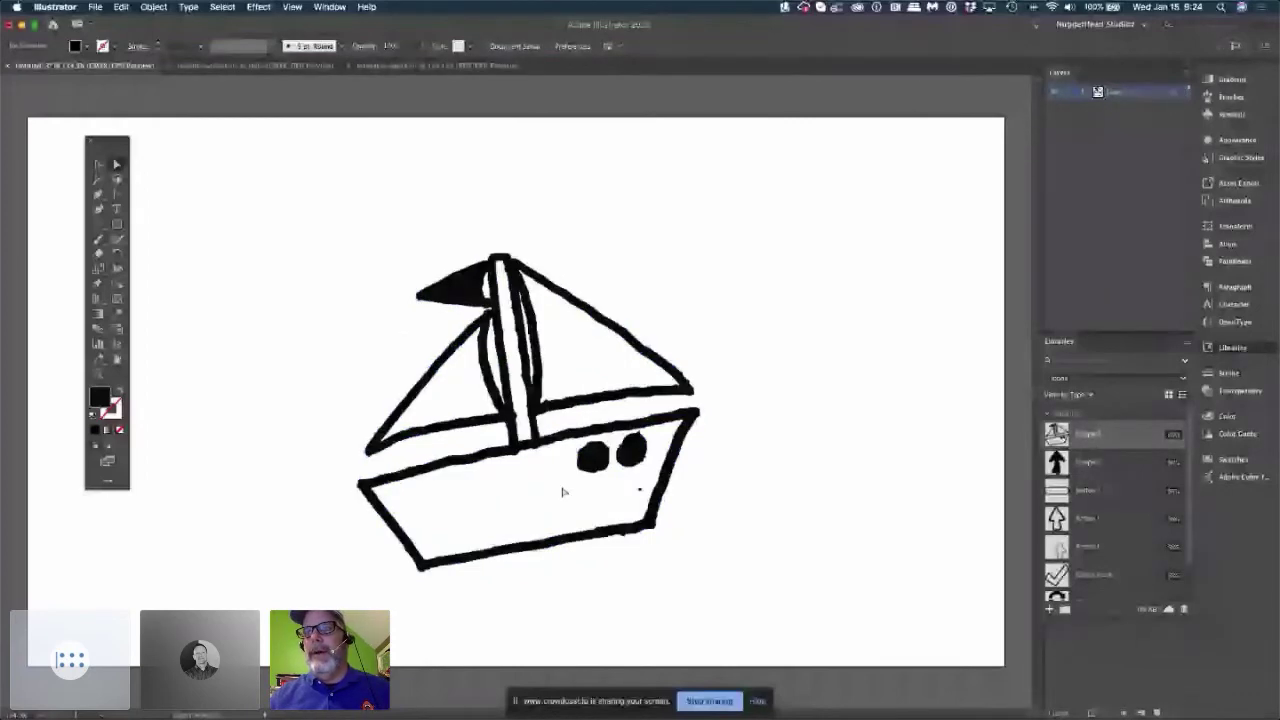
# Pull the two solid portholes out of the sailboat's hull and delete them together with the stray speck.
pyautogui.moveTo(593, 457); pyautogui.dragTo(775, 515)
pyautogui.click(631, 452)
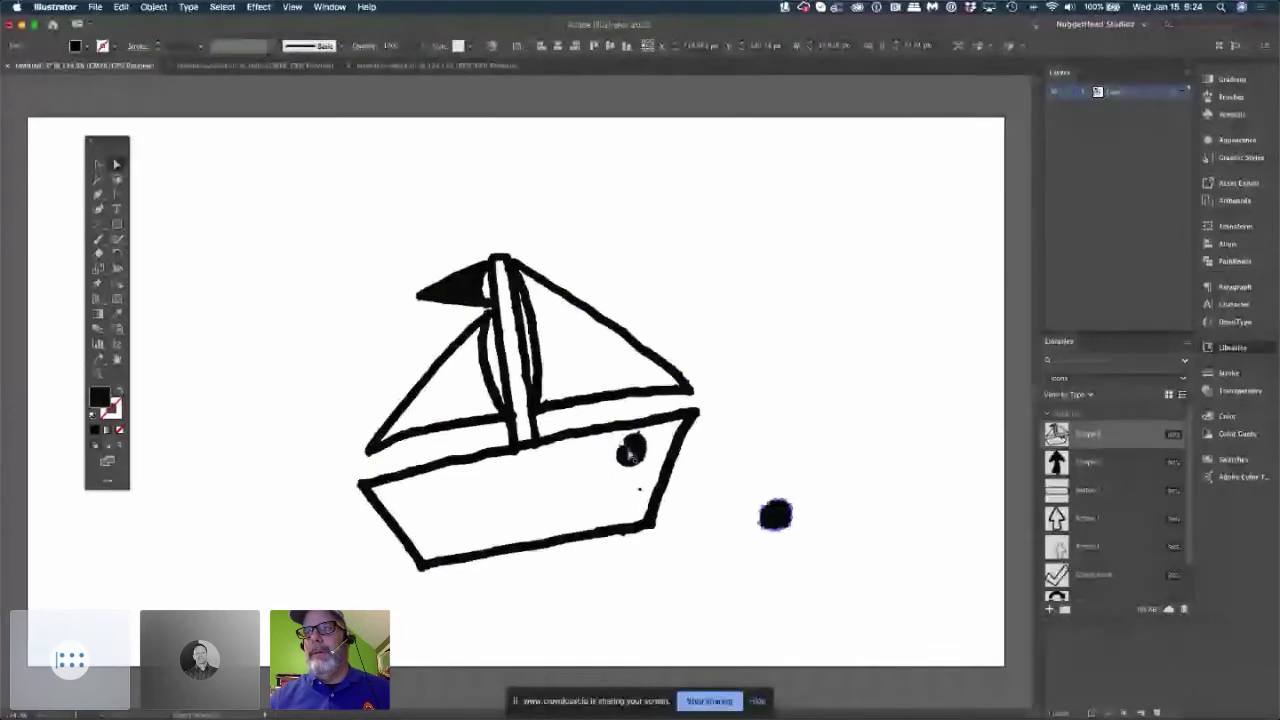
pyautogui.moveTo(631, 452); pyautogui.dragTo(775, 455)
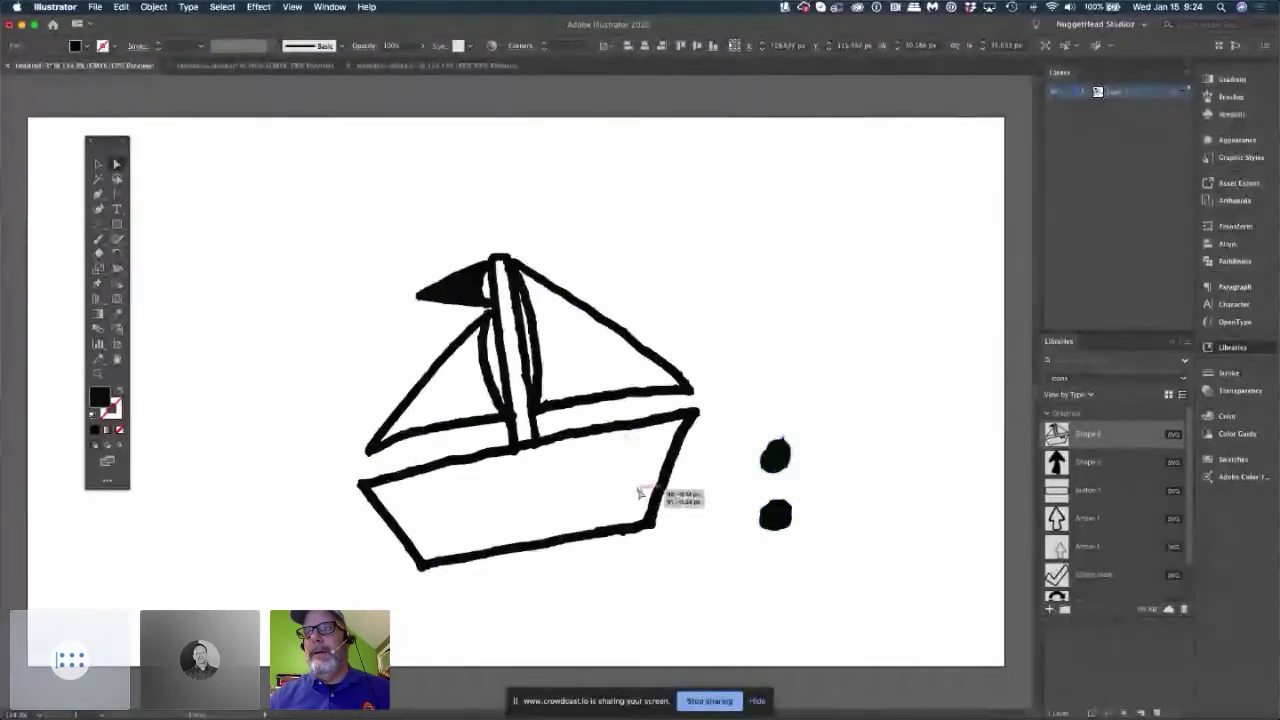
pyautogui.click(638, 548)
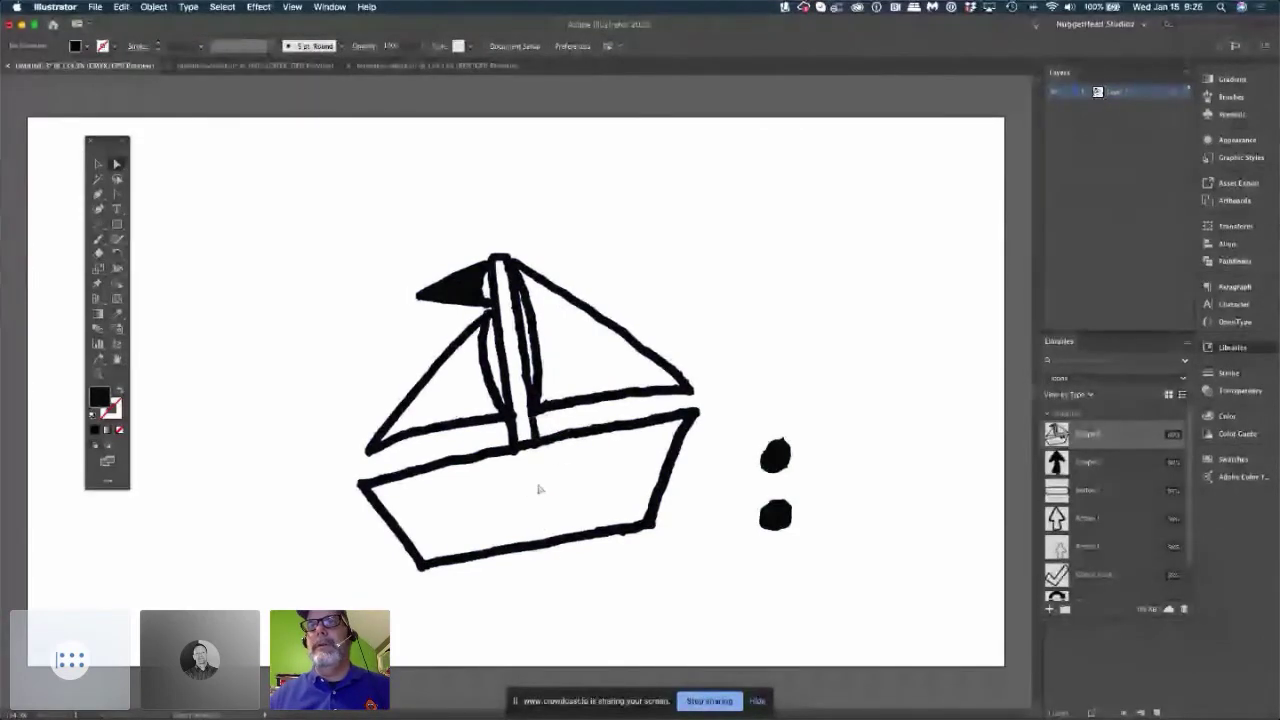
pyautogui.moveTo(755, 432); pyautogui.dragTo(814, 594)
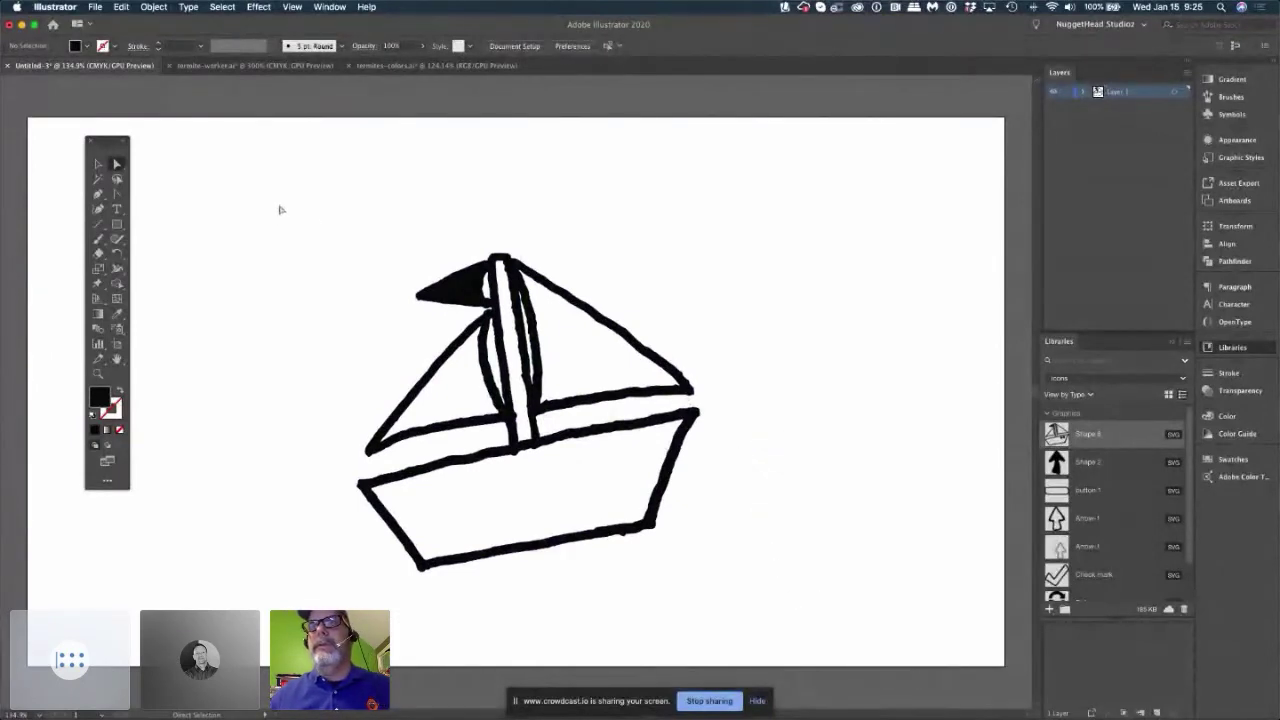
# Simplify the paths of the whole sailboat, reducing its anchor points to near the minimum.
pyautogui.moveTo(277, 206); pyautogui.dragTo(771, 590)
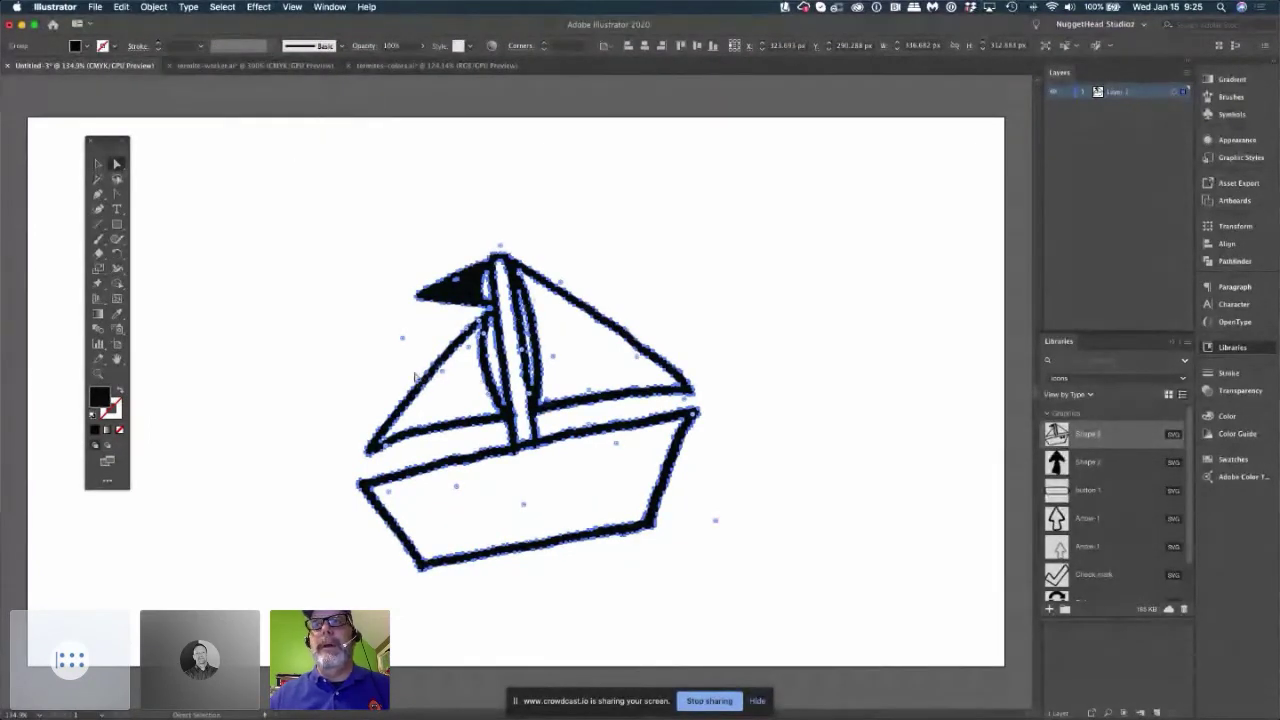
pyautogui.click(154, 7)
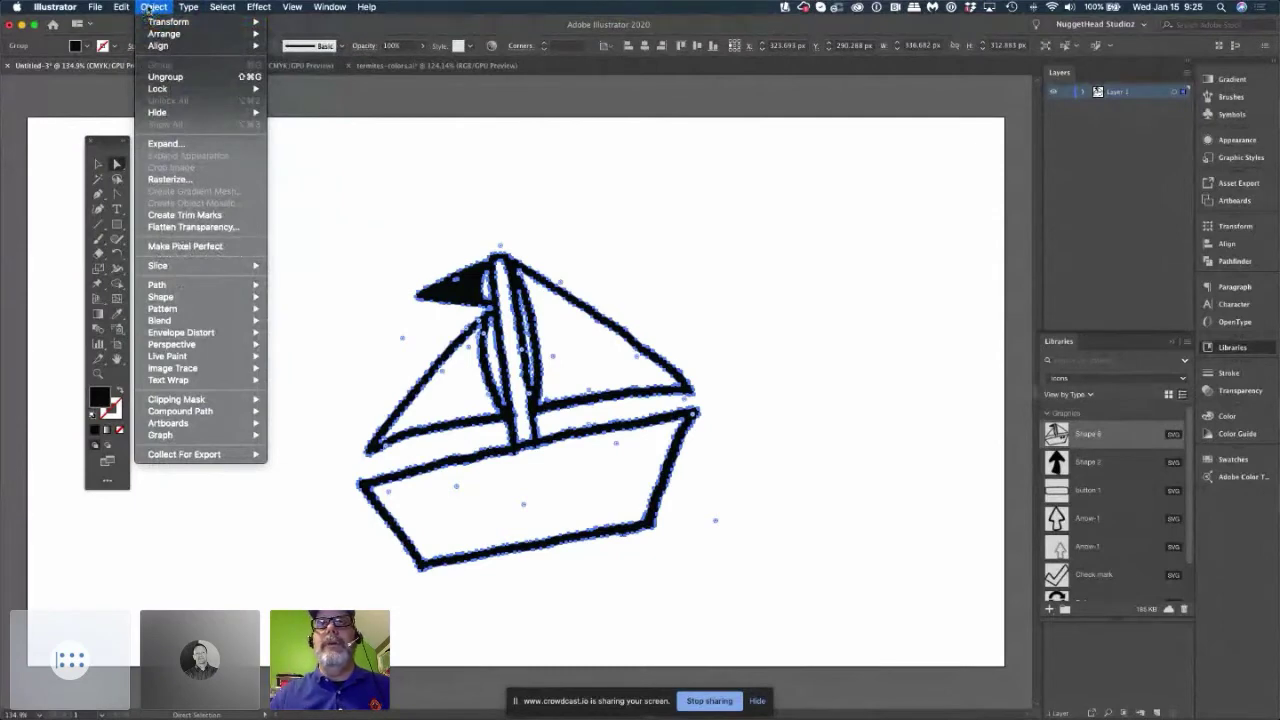
pyautogui.moveTo(158, 287)
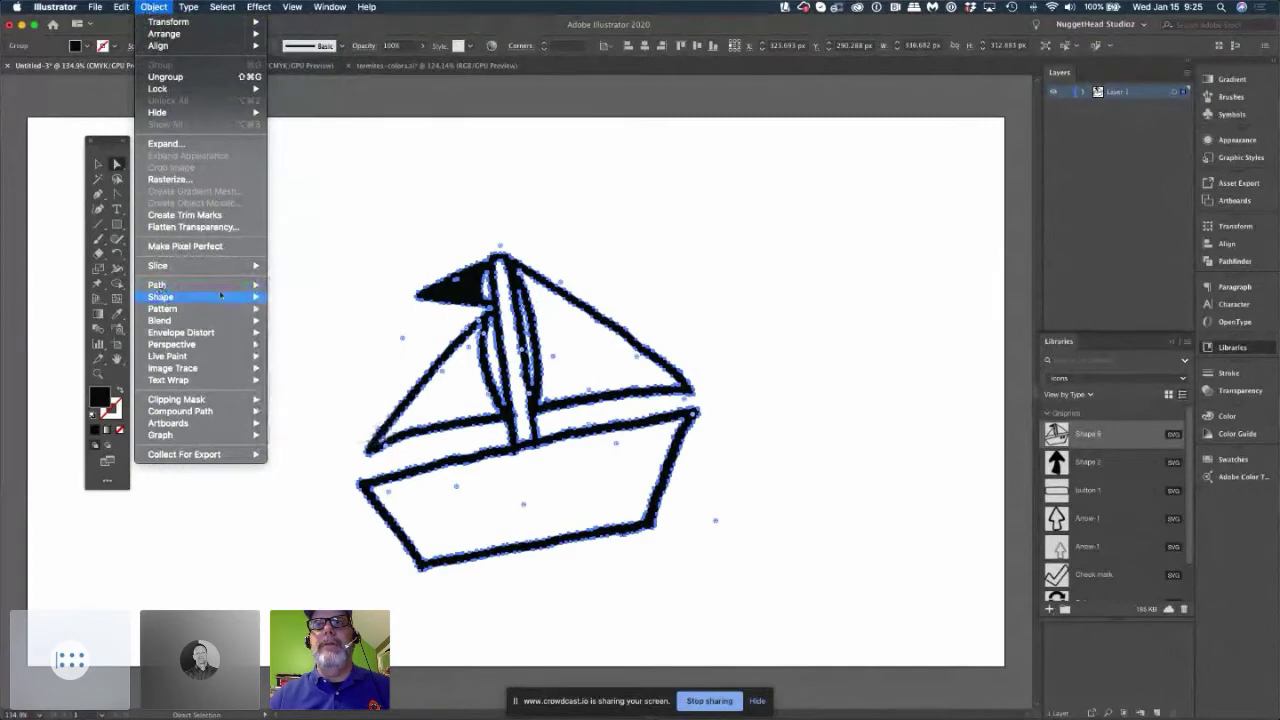
pyautogui.moveTo(220, 286)
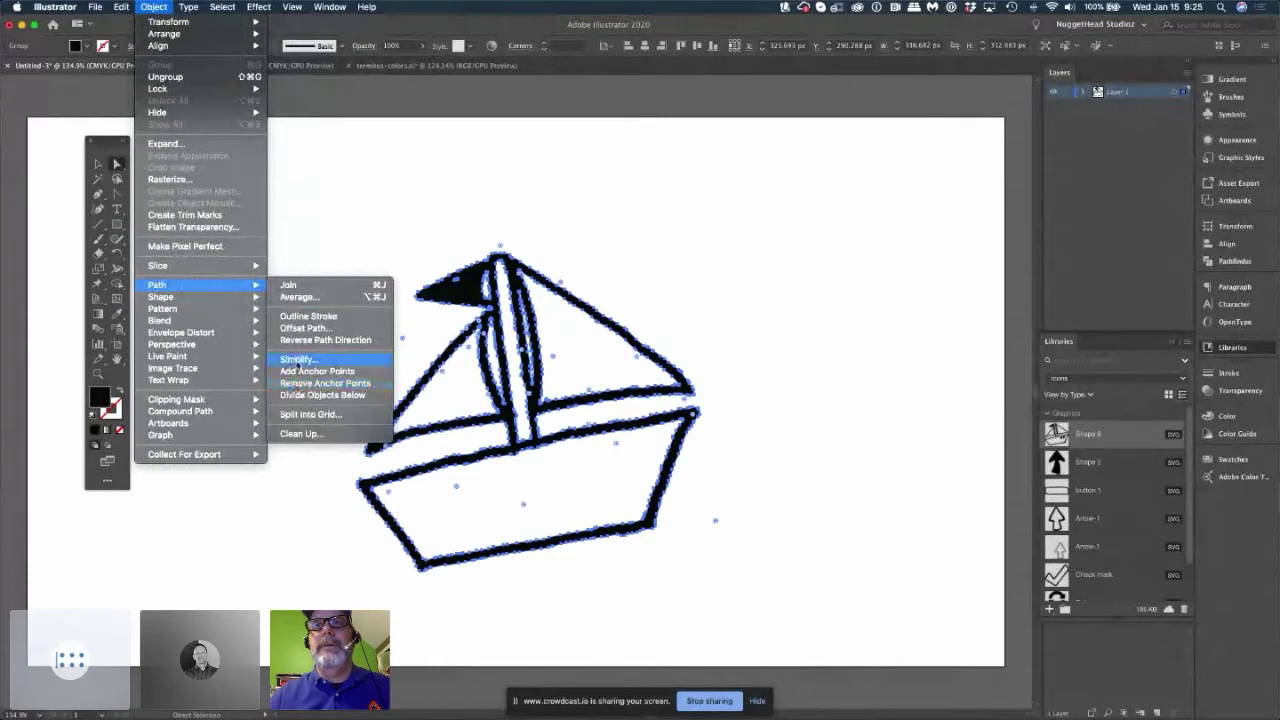
pyautogui.click(297, 361)
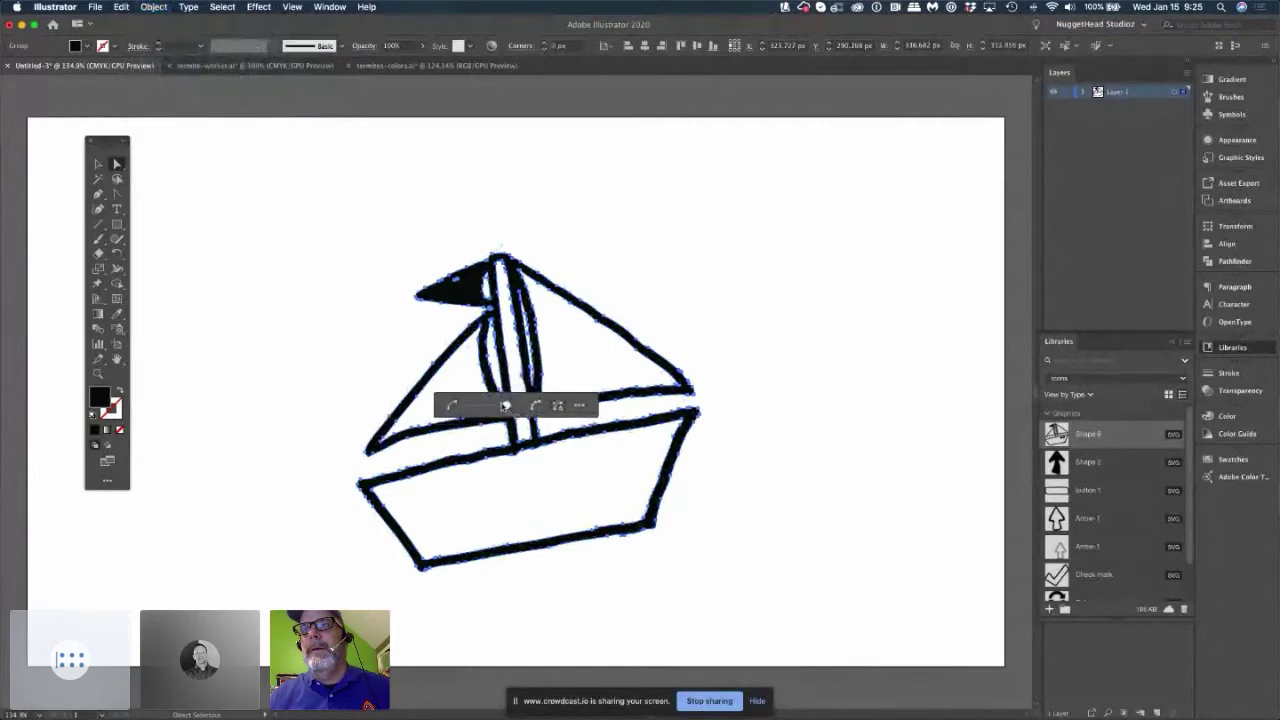
pyautogui.moveTo(506, 405); pyautogui.dragTo(473, 405)
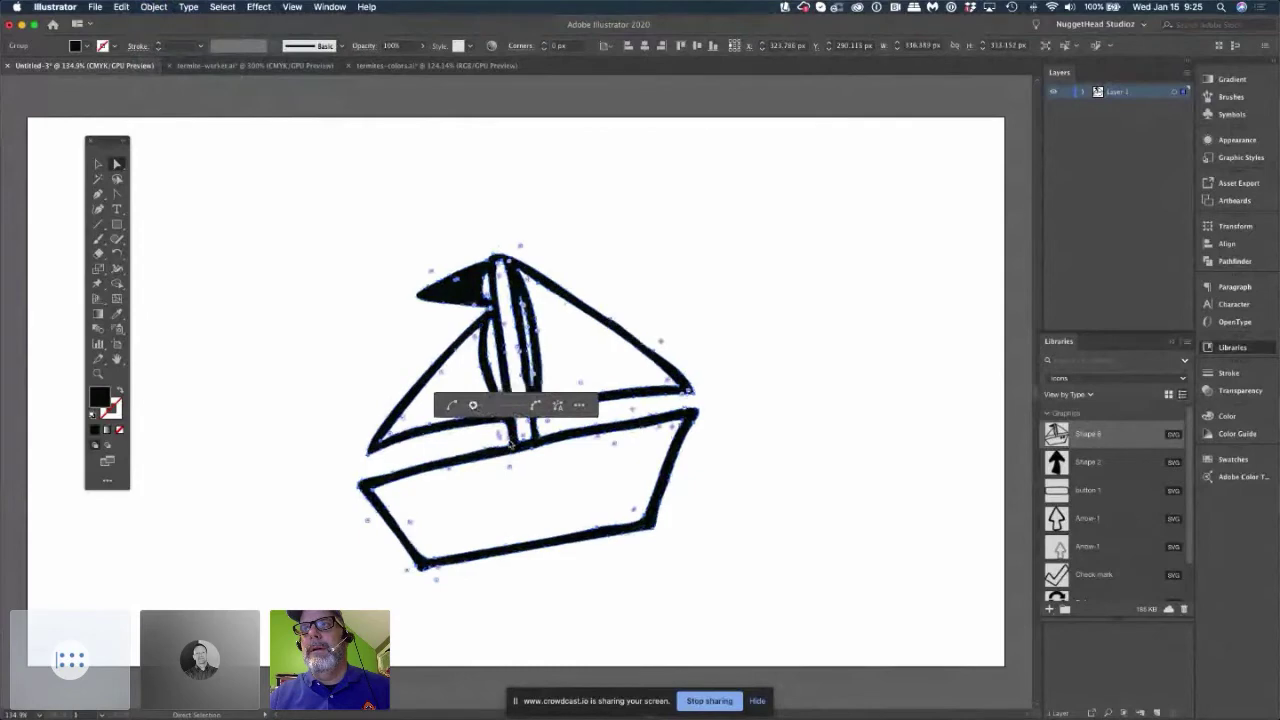
pyautogui.moveTo(473, 405); pyautogui.dragTo(466, 405)
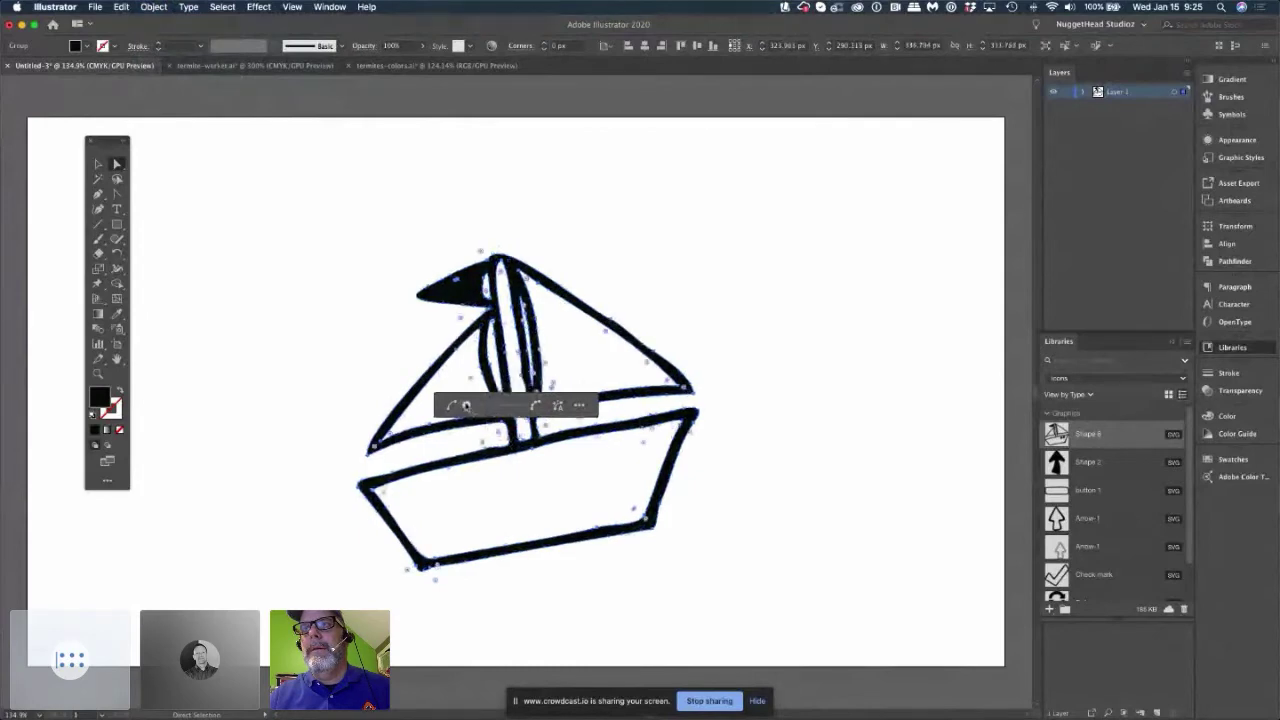
pyautogui.click(330, 340)
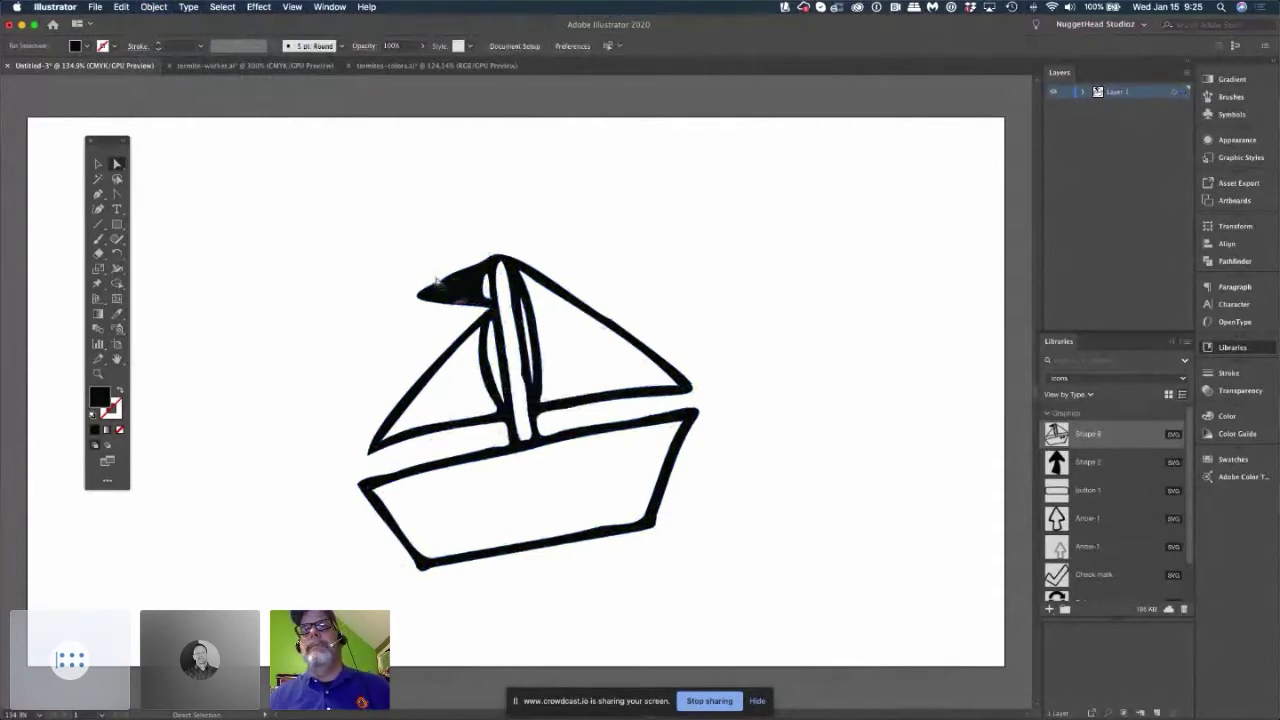
# Delete the two tiny white specks inside the sailboat's black flag with the Direct Selection tool.
pyautogui.click(97, 164)
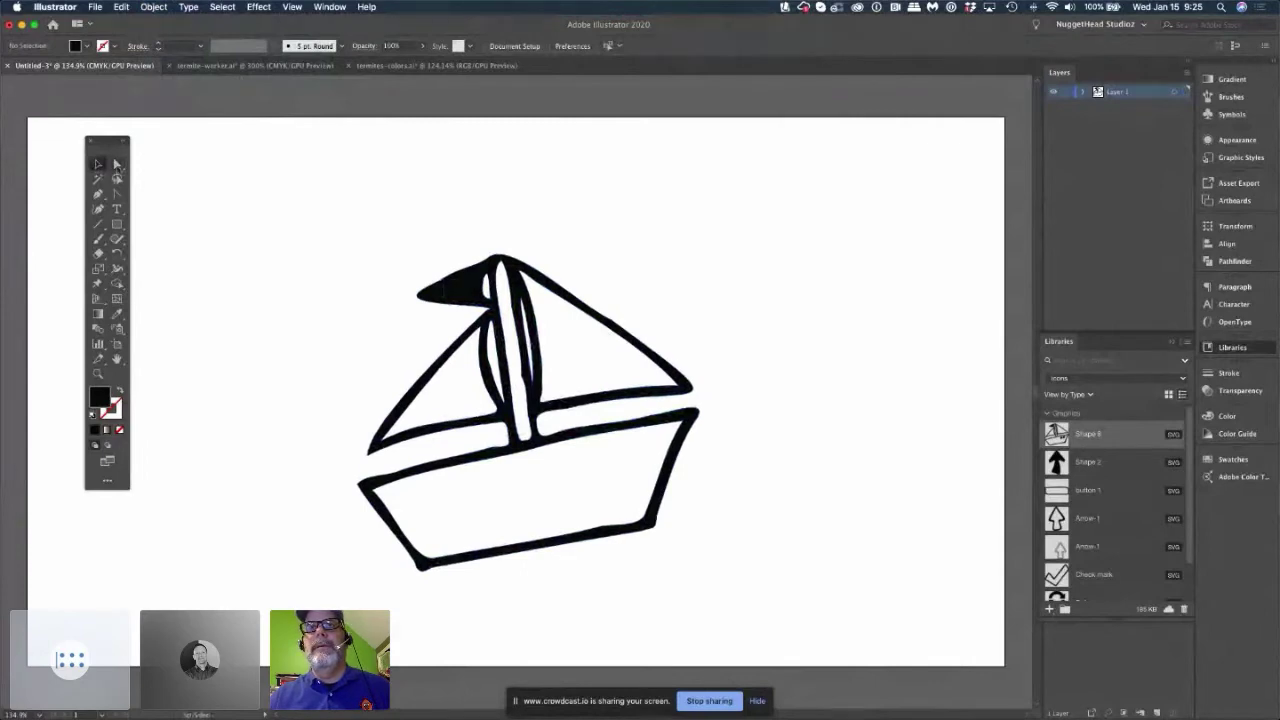
pyautogui.click(116, 164)
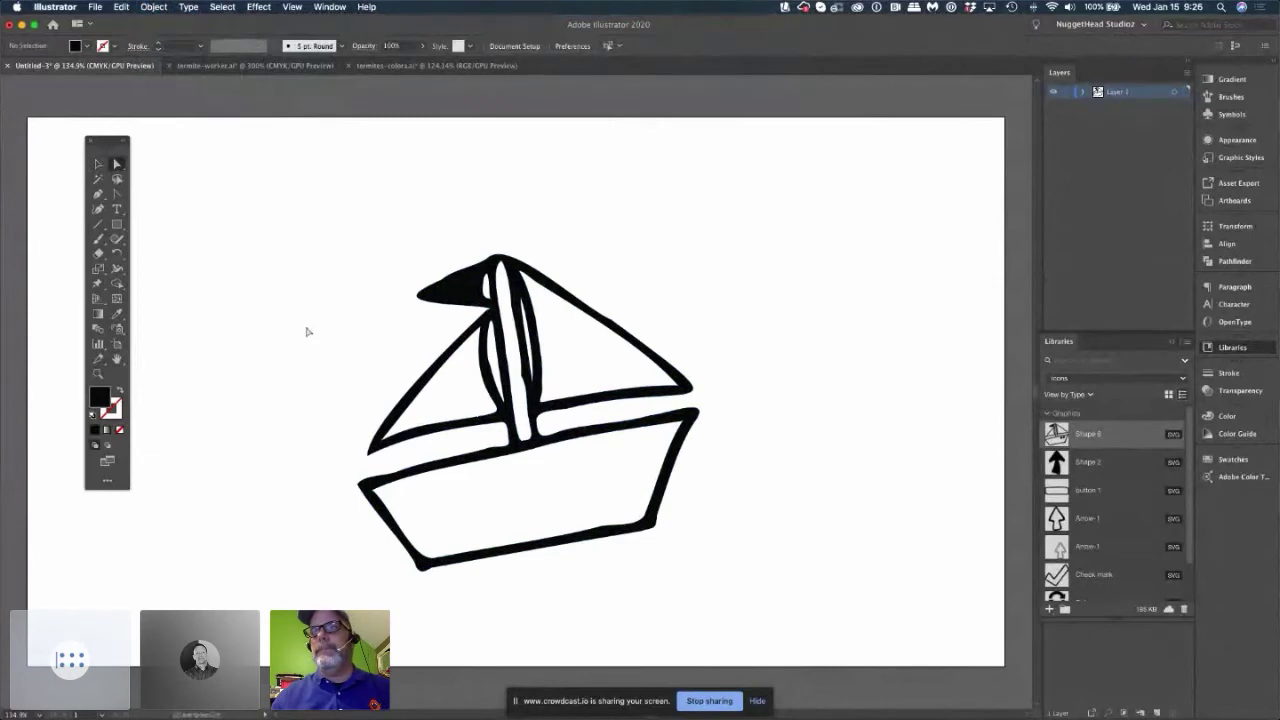
pyautogui.press('super+equal')
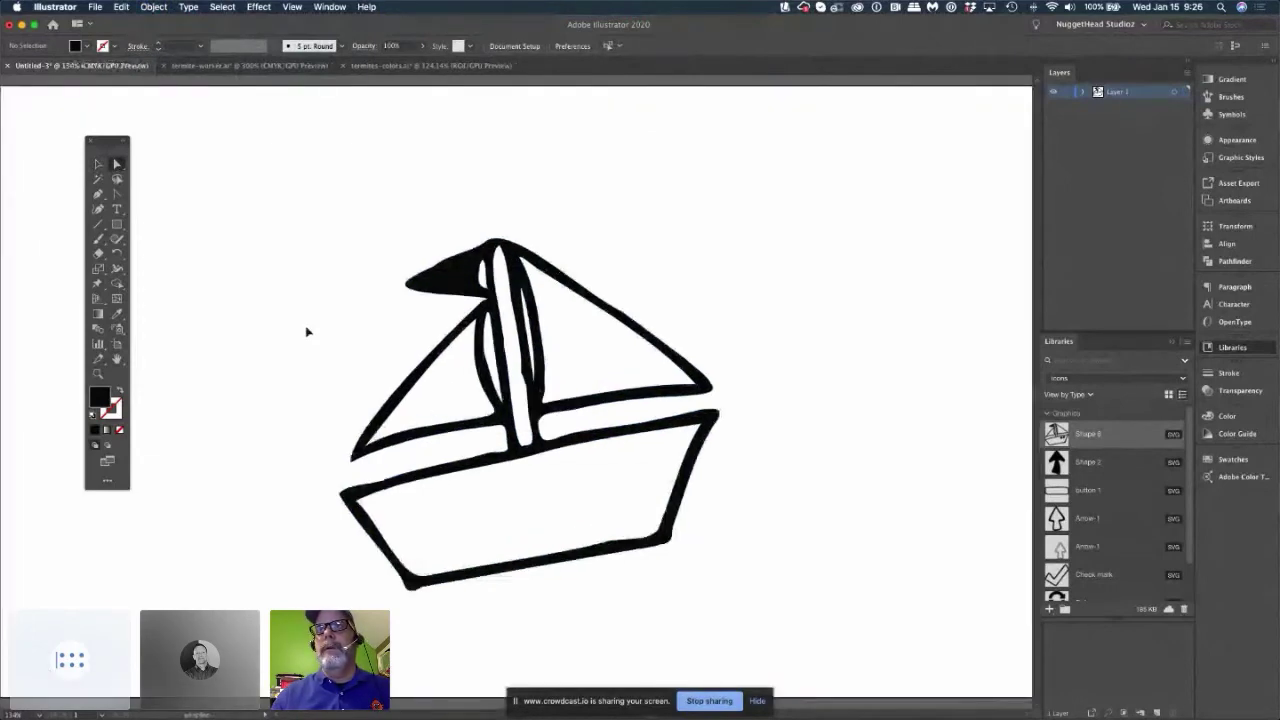
pyautogui.press('super+equal')
pyautogui.press('super+equal')
pyautogui.press('super+equal')
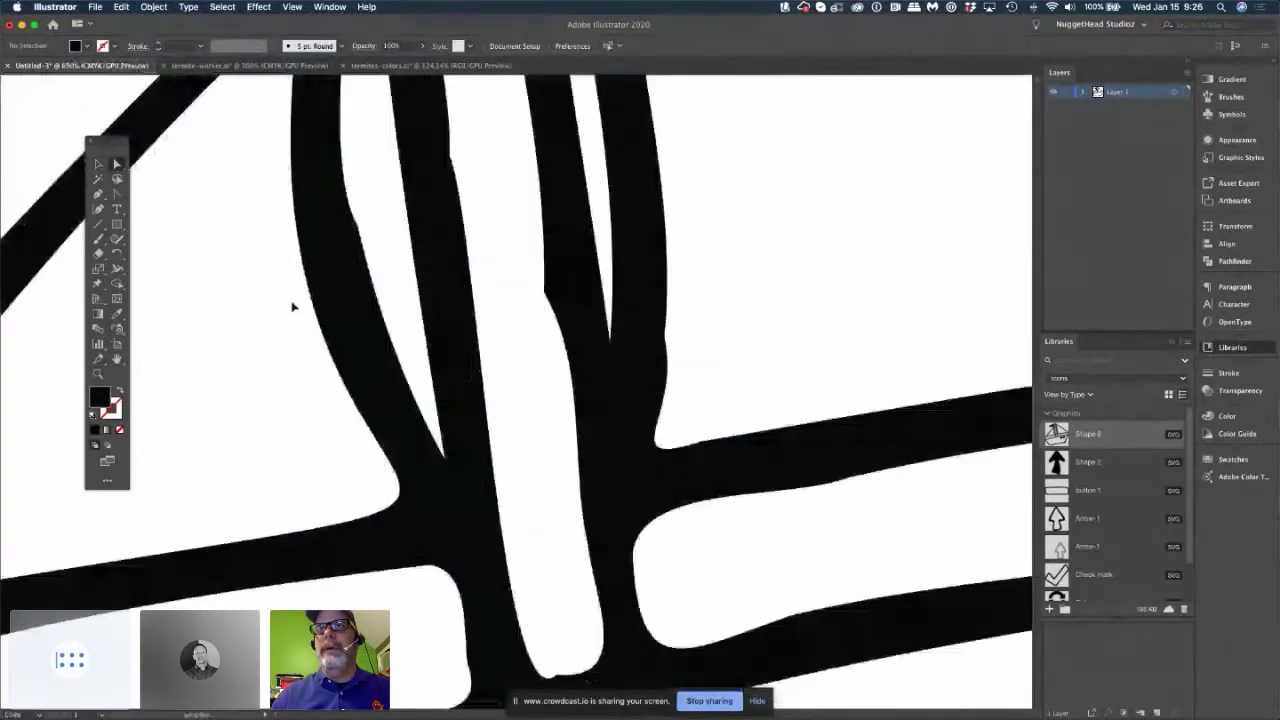
pyautogui.press('super+equal')
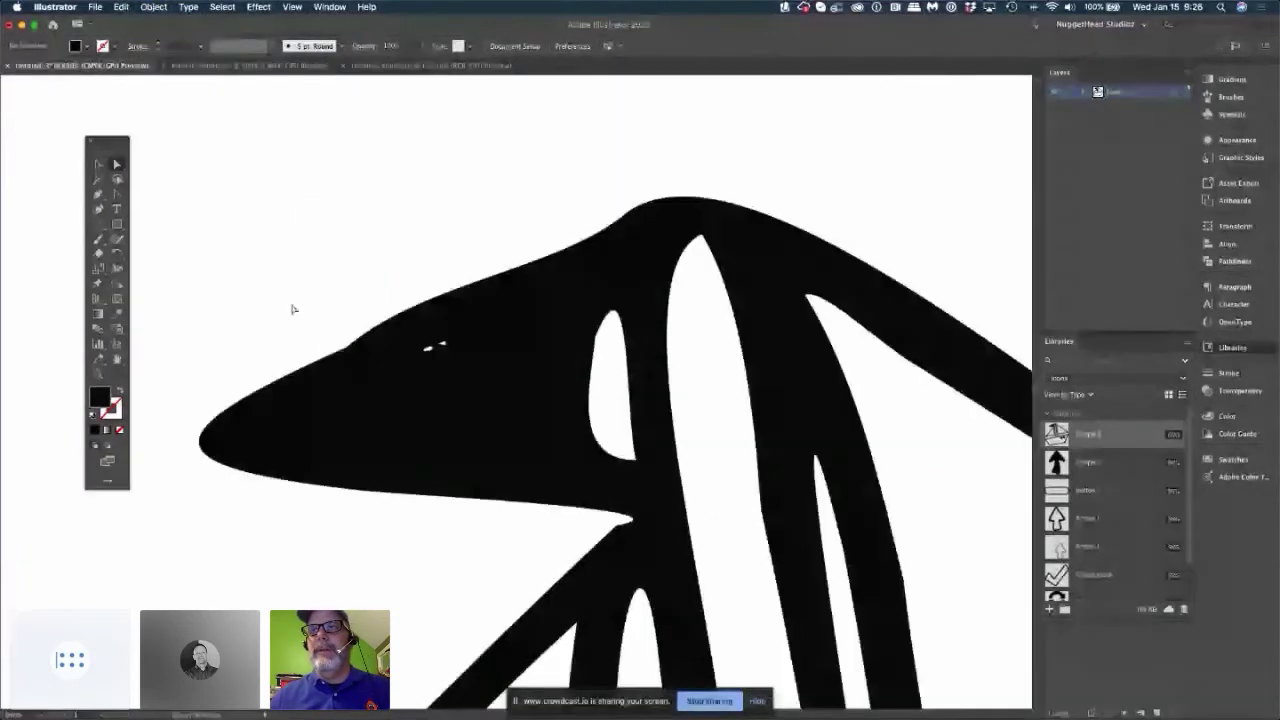
pyautogui.moveTo(435, 351); pyautogui.dragTo(439, 355)
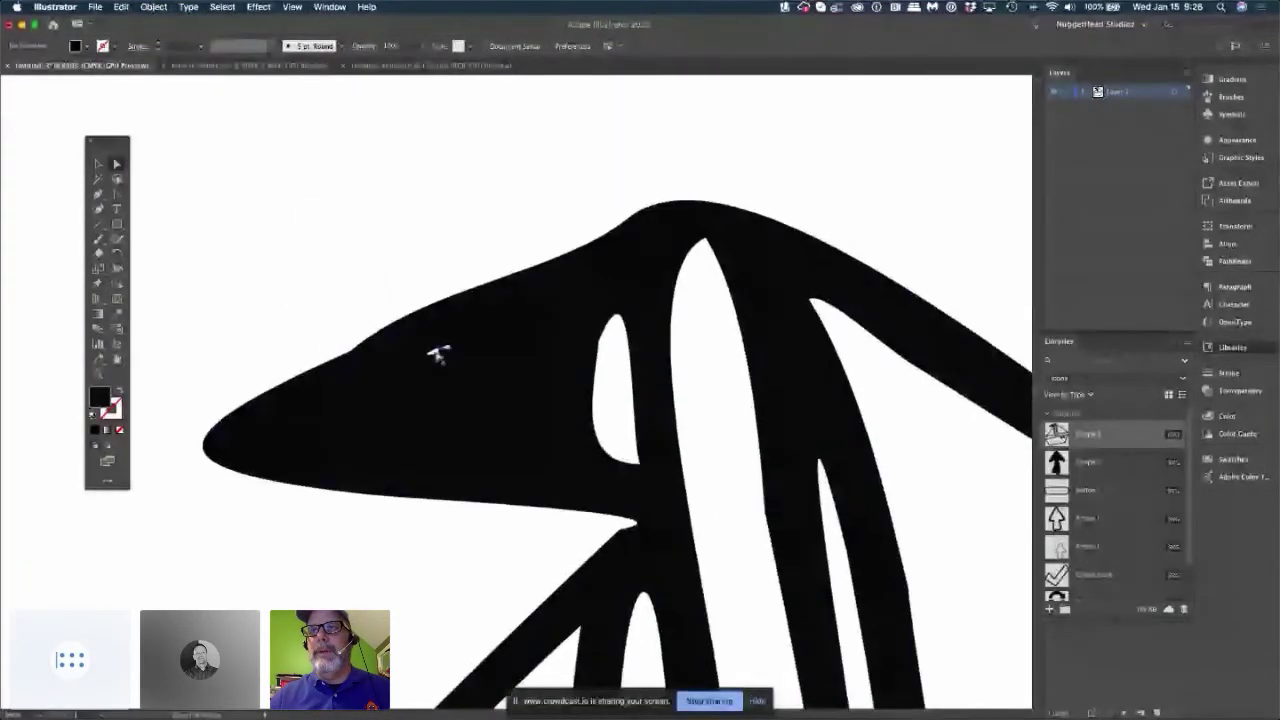
pyautogui.click(446, 351)
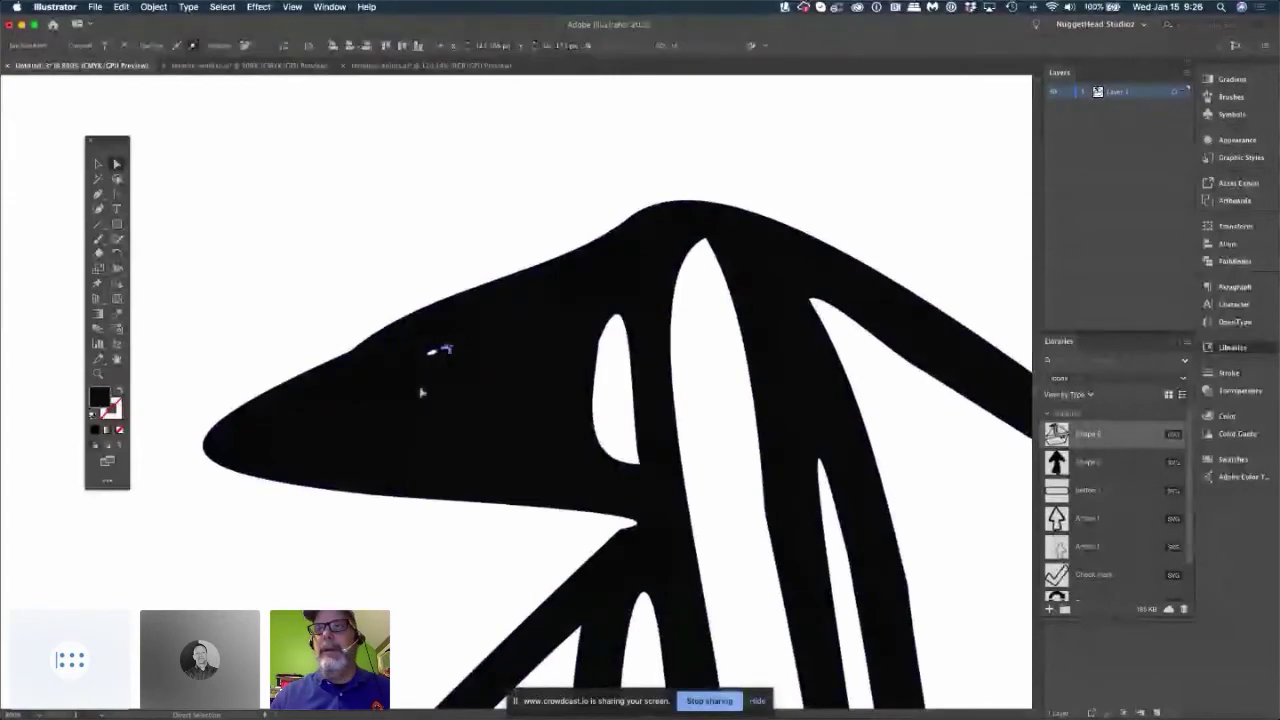
pyautogui.press('Delete')
pyautogui.click(433, 354)
pyautogui.press('Delete')
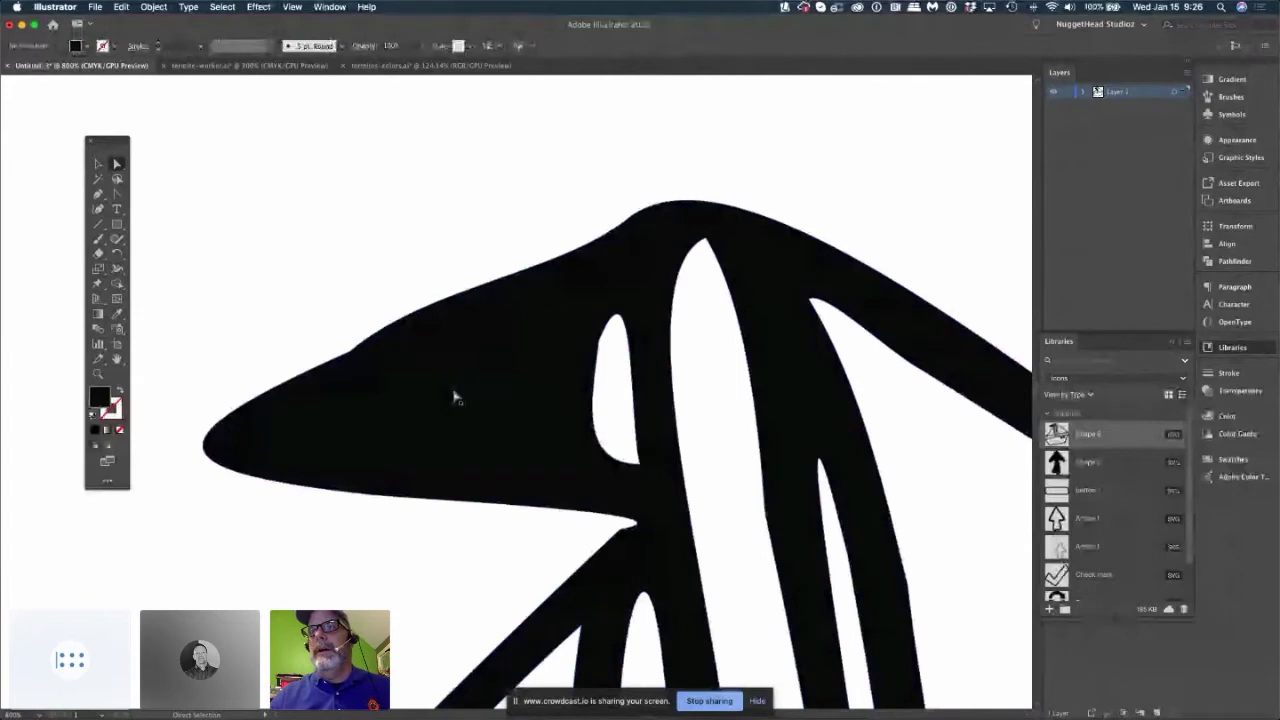
# Delete the kinked anchor point on the lower right edge of the white mast shape with the Pen tool.
pyautogui.scroll(-3, 453, 397)
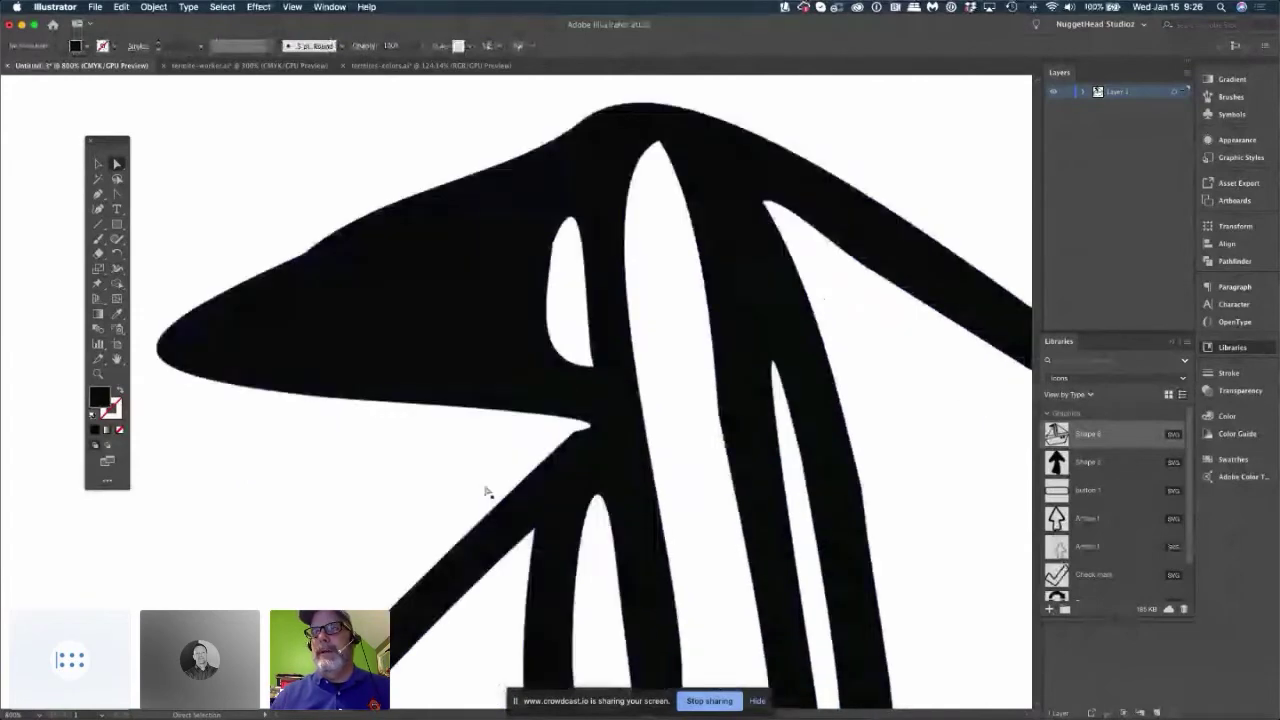
pyautogui.scroll(-5, 487, 492)
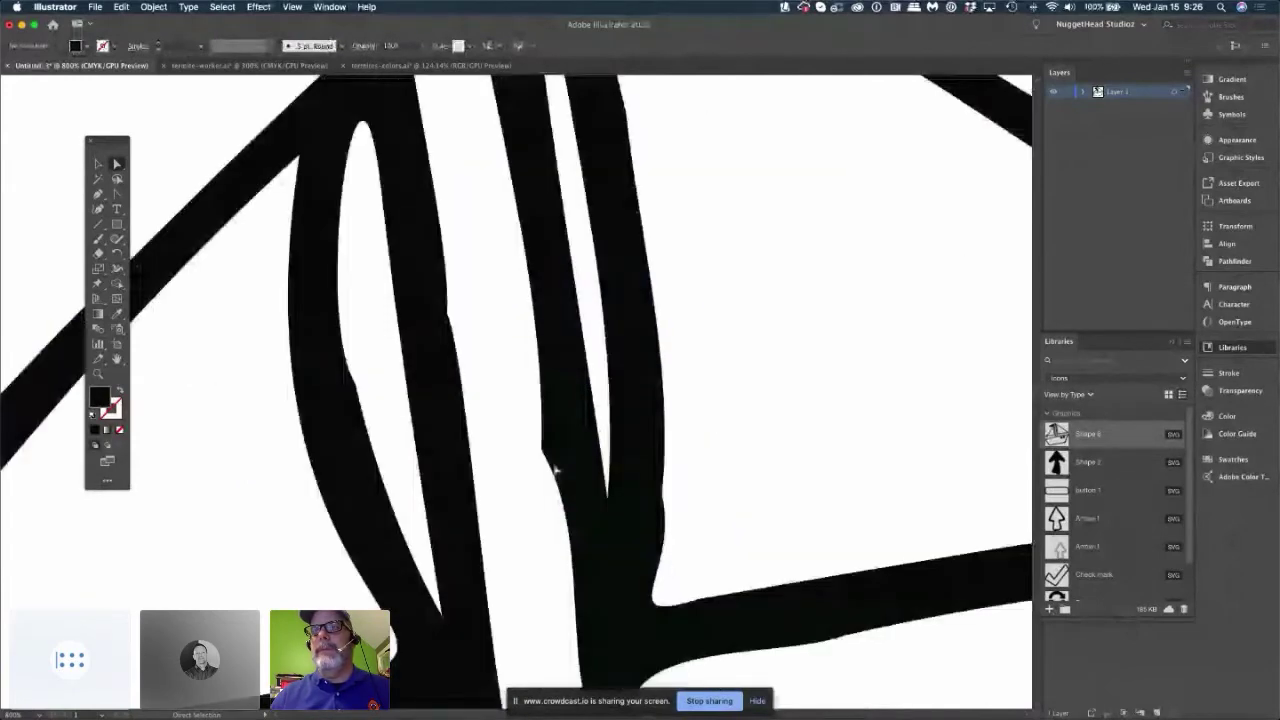
pyautogui.scroll(-5, 530, 460)
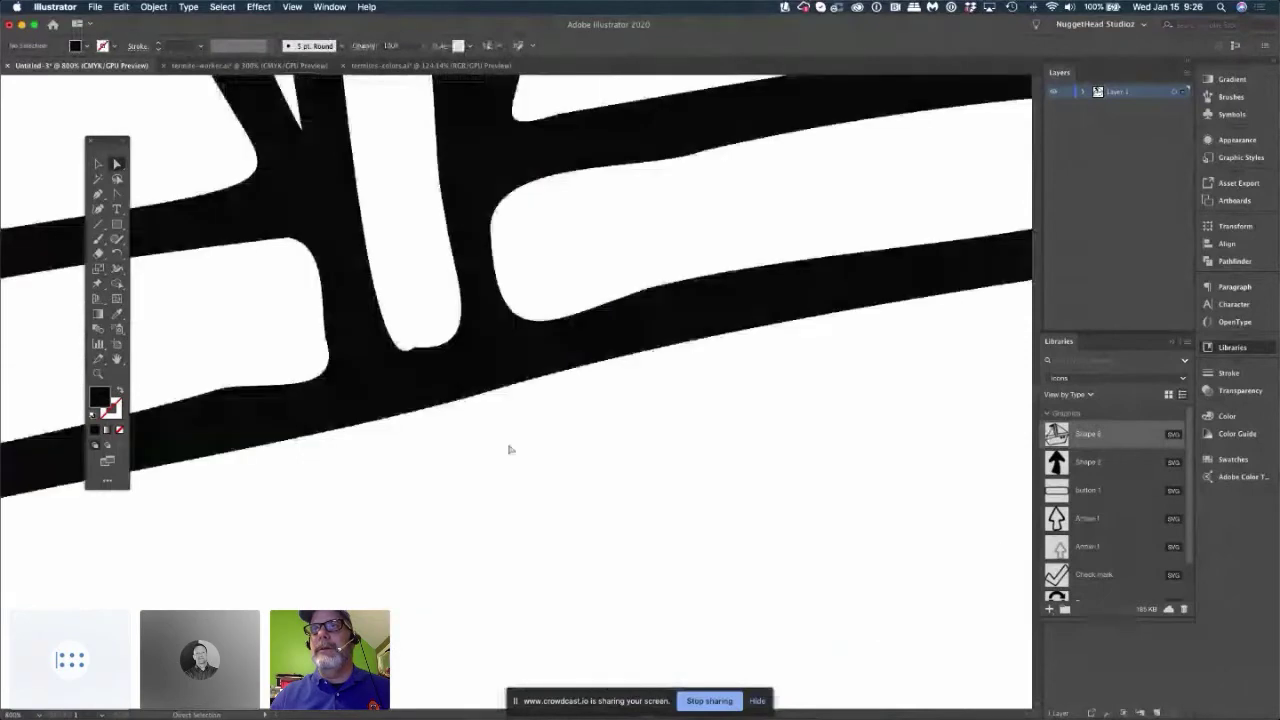
pyautogui.scroll(5, 509, 450)
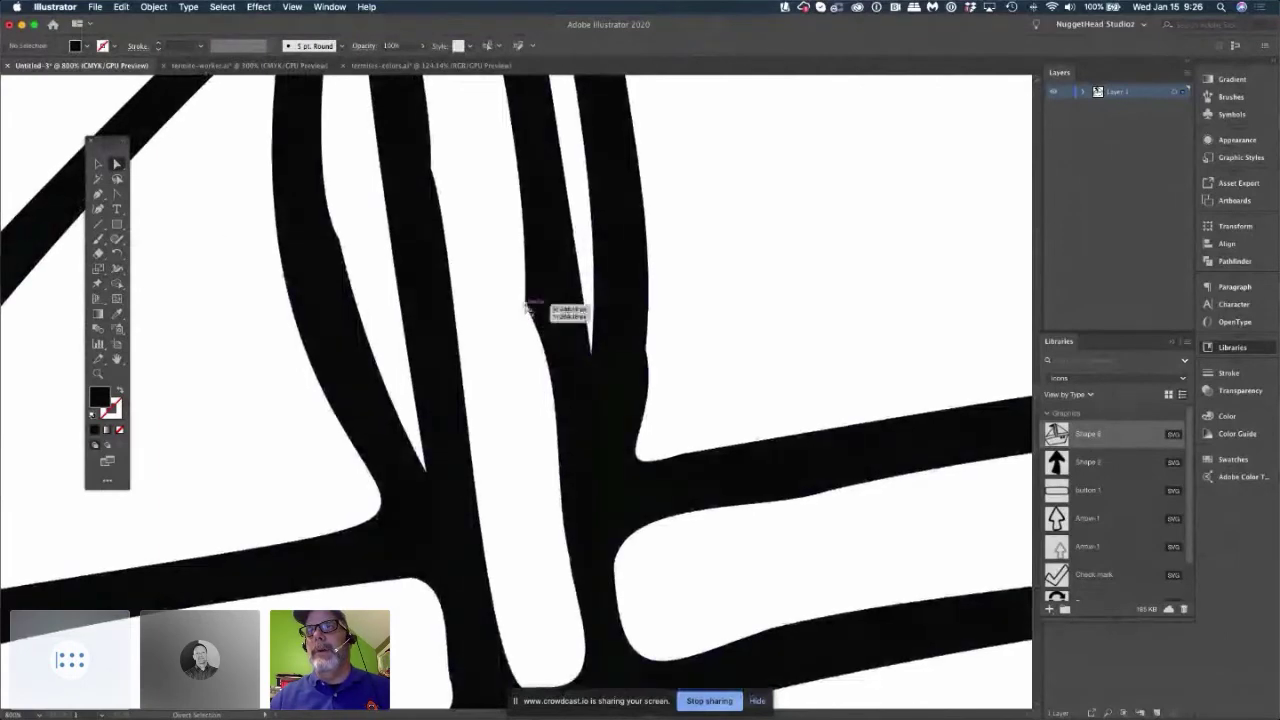
pyautogui.moveTo(522, 307); pyautogui.dragTo(527, 306)
pyautogui.press('p')
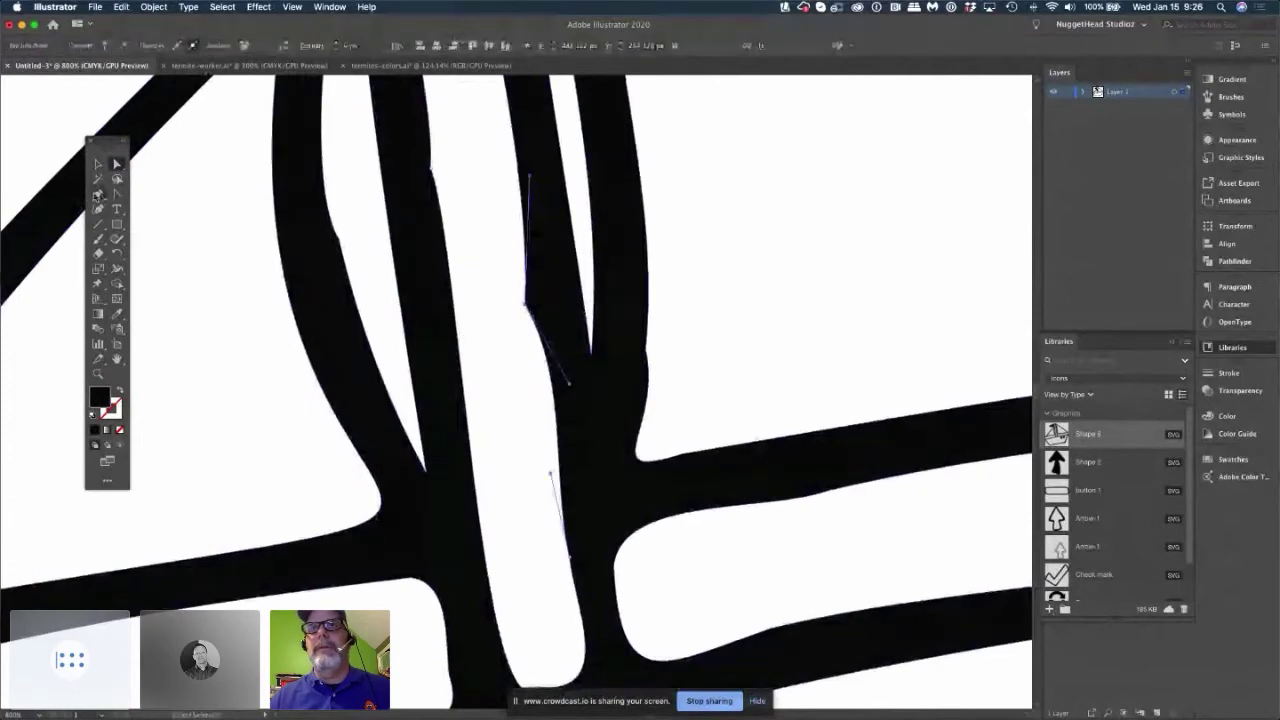
pyautogui.click(526, 306)
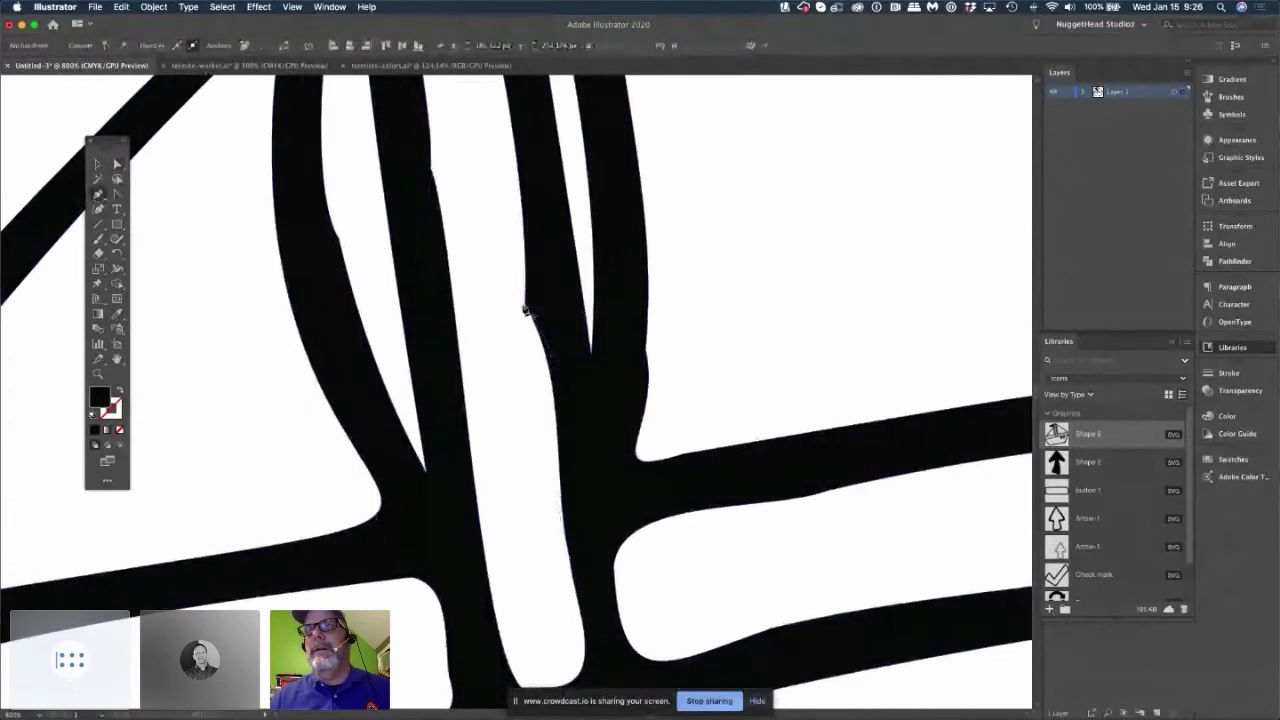
pyautogui.moveTo(524, 310); pyautogui.dragTo(525, 320)
pyautogui.click(116, 164)
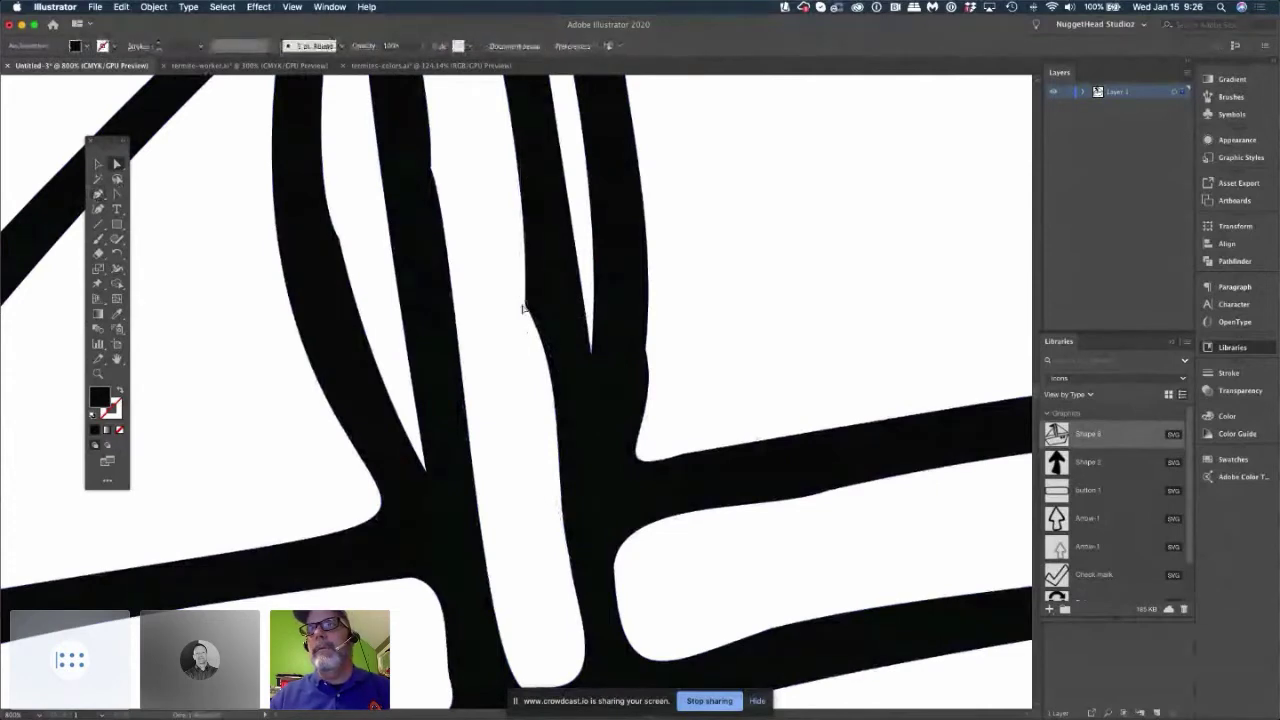
pyautogui.click(536, 300)
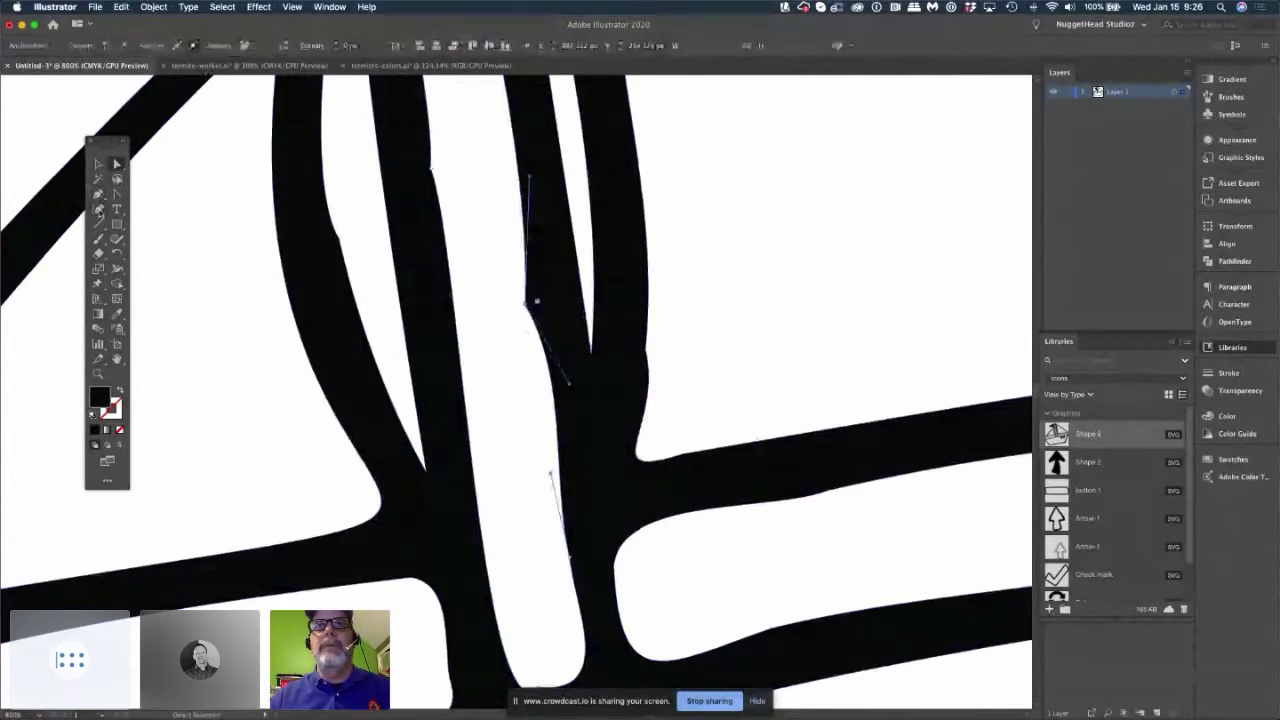
pyautogui.click(98, 194)
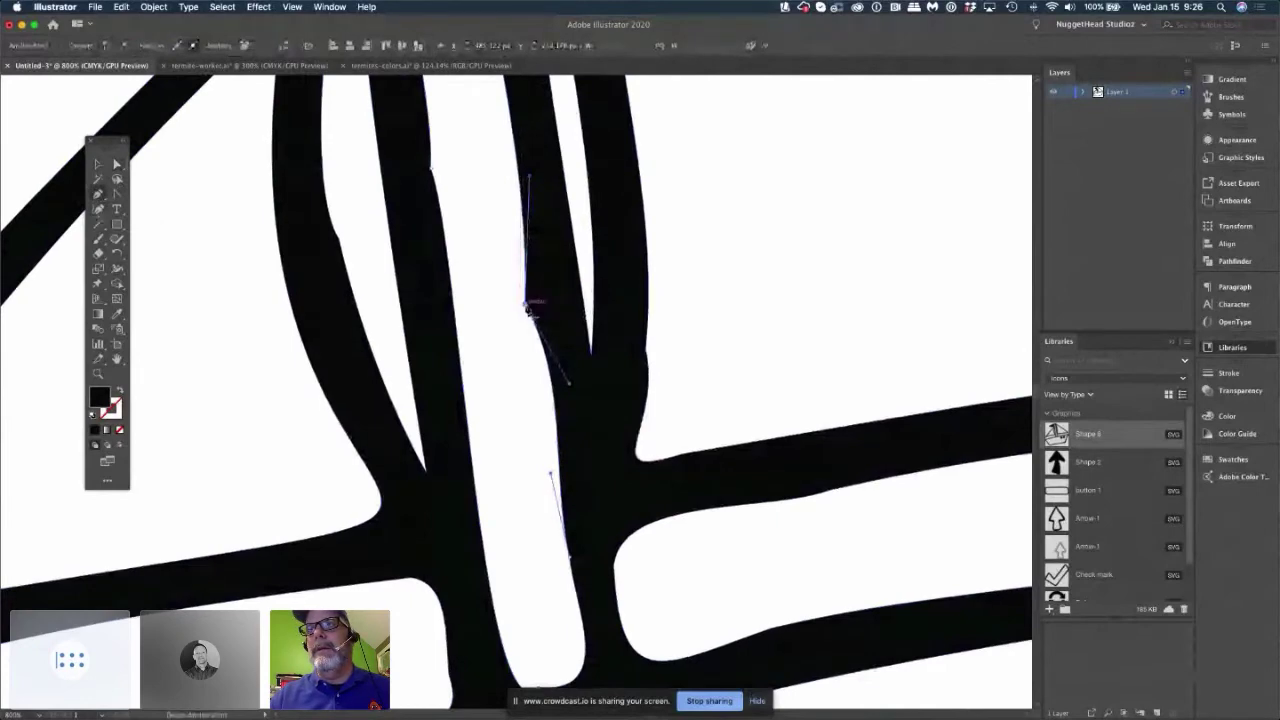
pyautogui.click(526, 304)
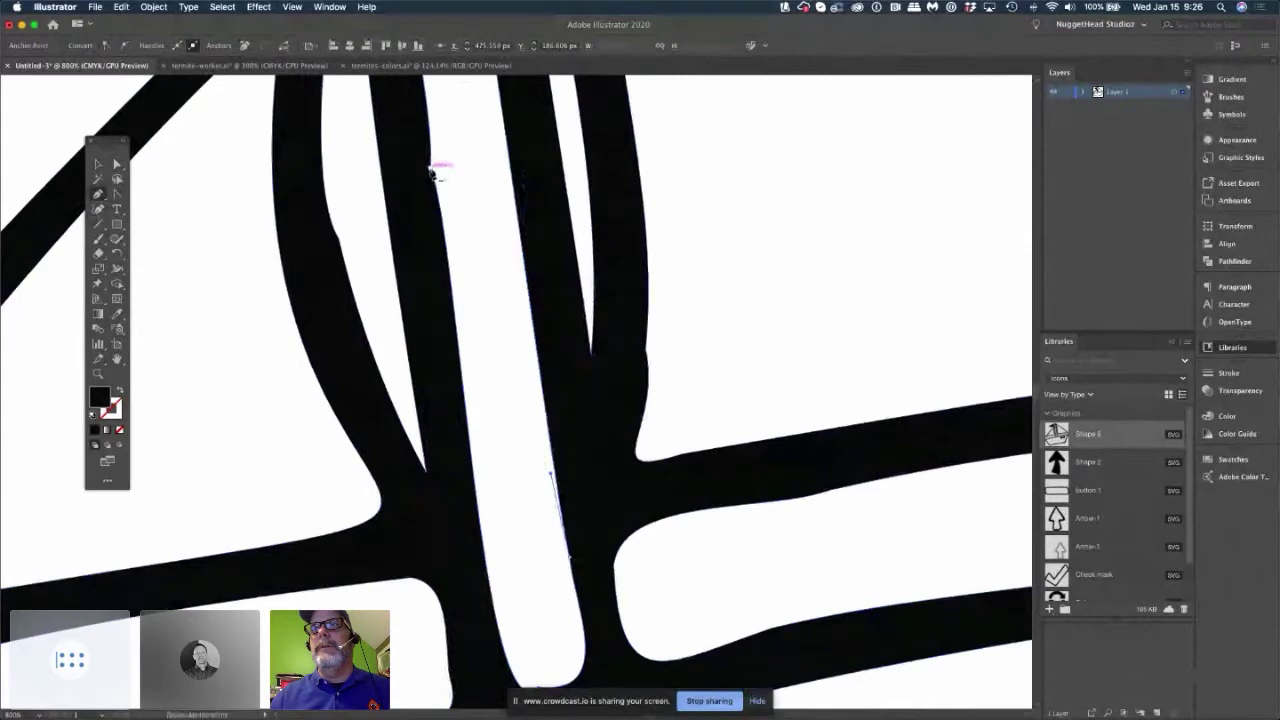
# Try to remove the anchor points on the mast's left edge and base, and undo the deletions.
pyautogui.click(431, 169)
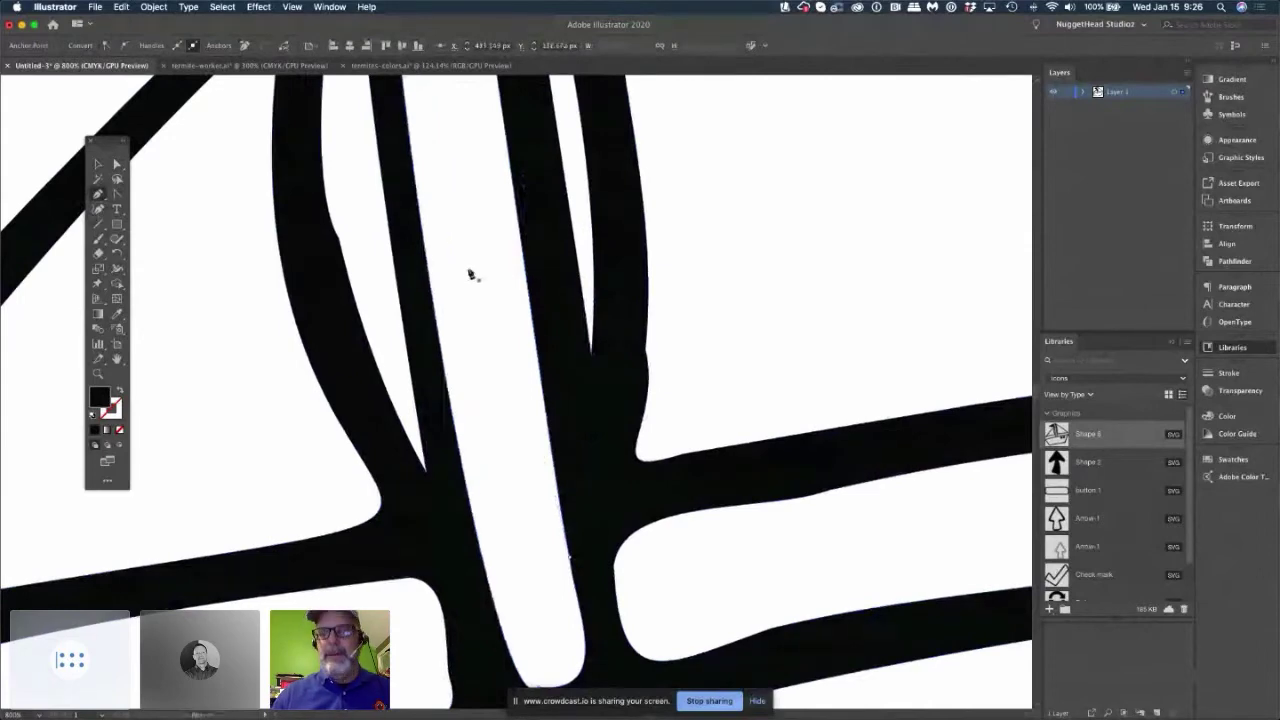
pyautogui.scroll(-5, 463, 264)
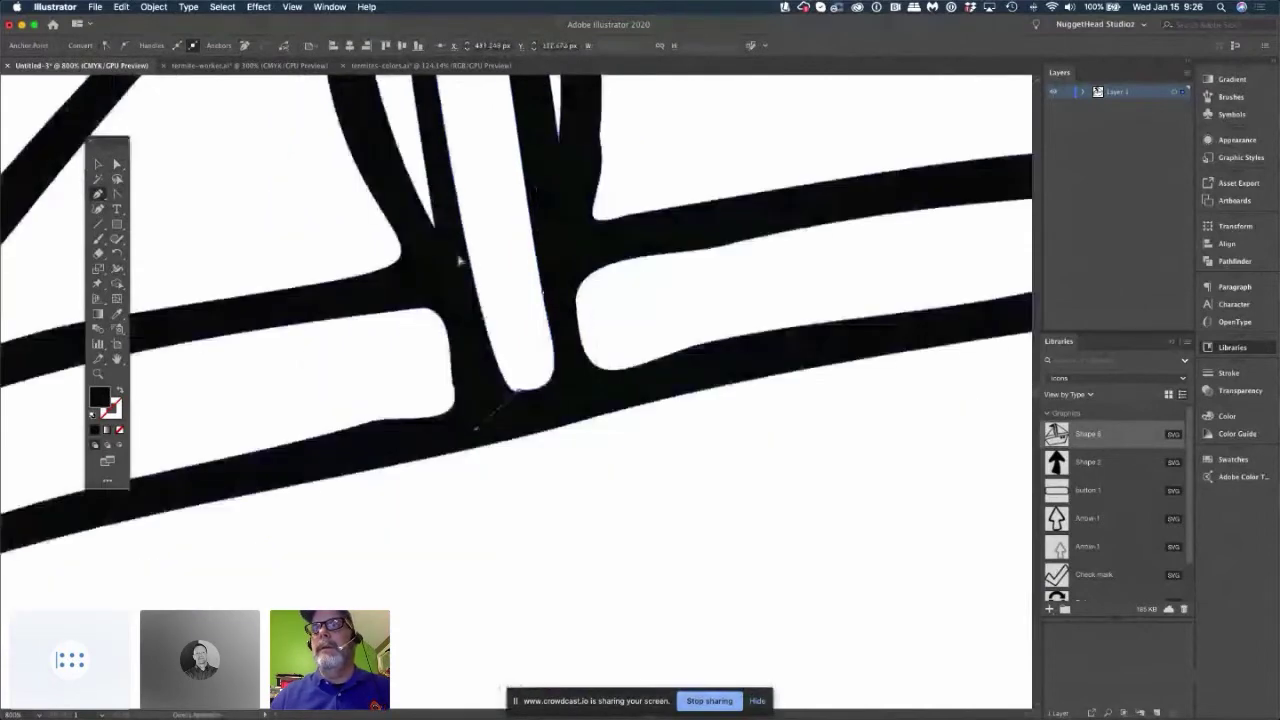
pyautogui.scroll(-2, 519, 395)
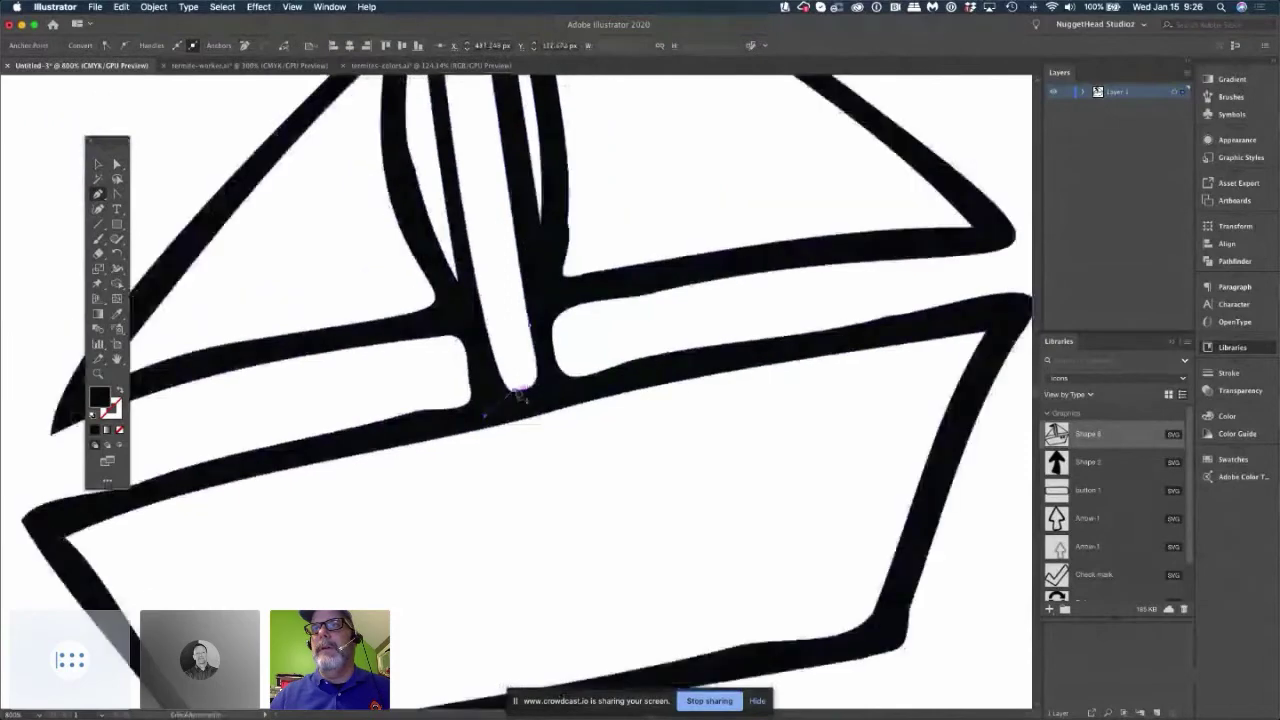
pyautogui.click(515, 392)
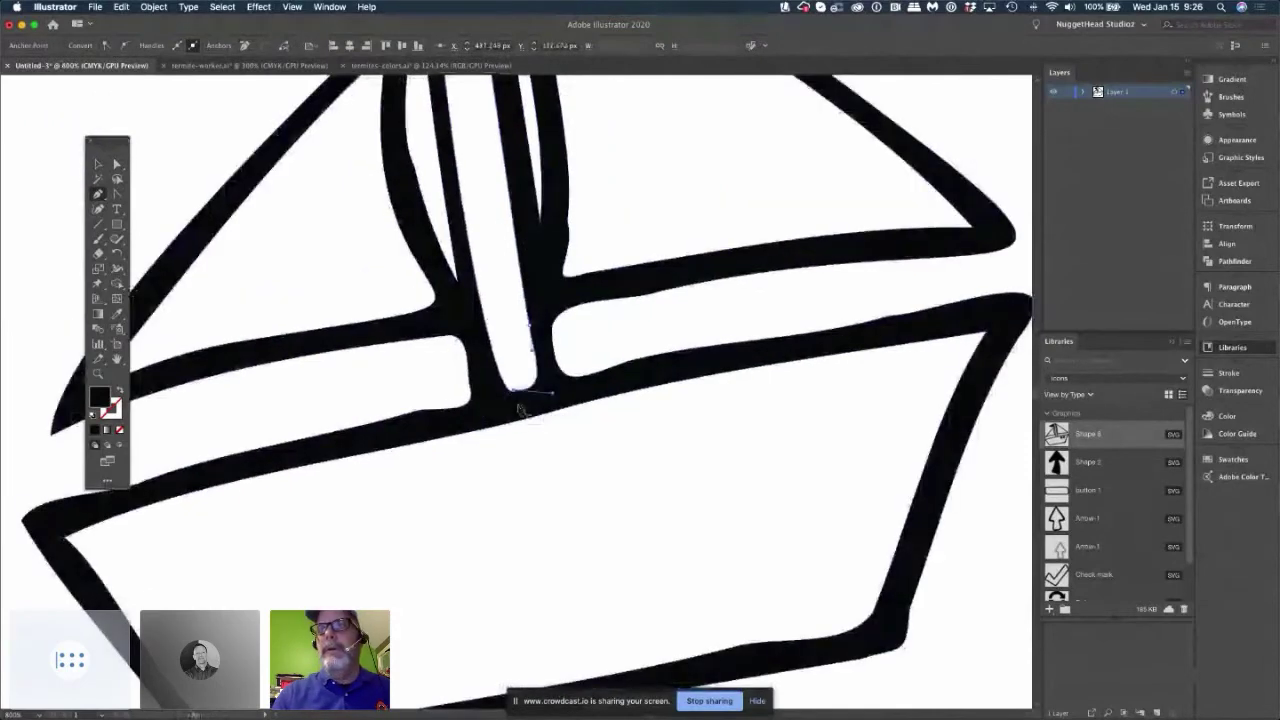
pyautogui.moveTo(523, 397)
pyautogui.mouseDown()
pyautogui.moveTo(530, 418)
pyautogui.moveTo(518, 415)
pyautogui.mouseUp()
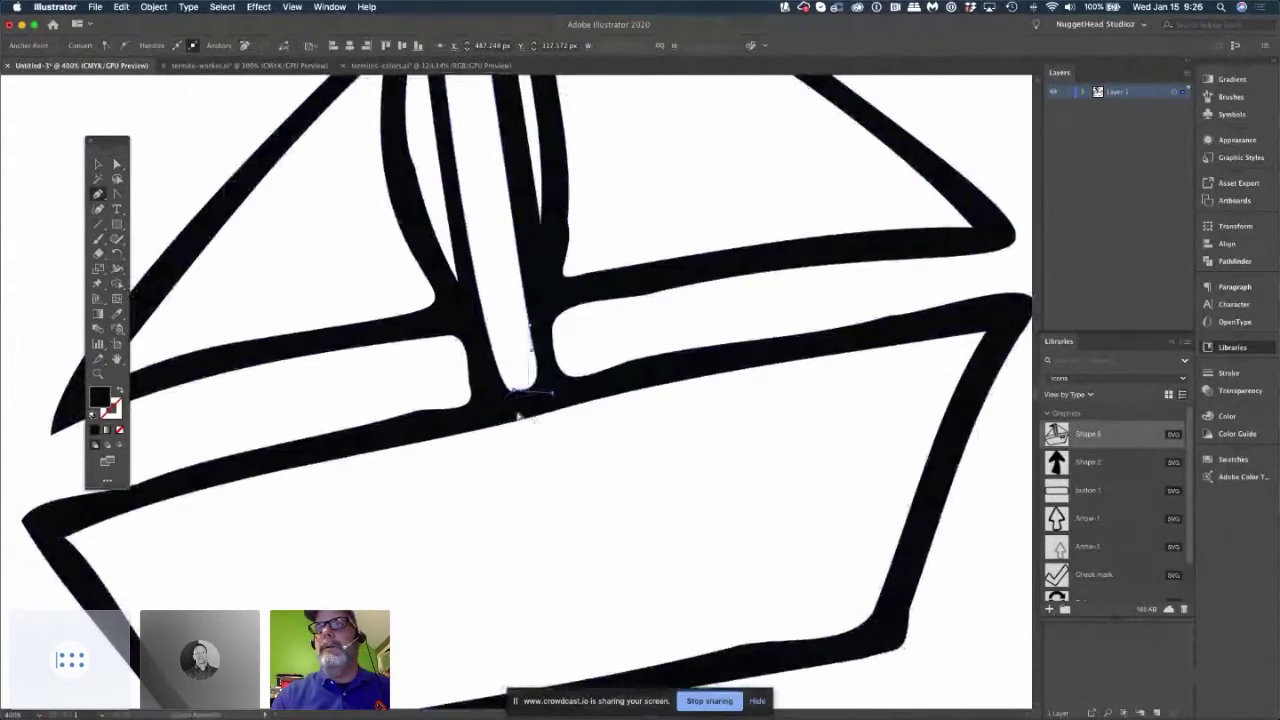
pyautogui.press('super+z')
pyautogui.press('super+z')
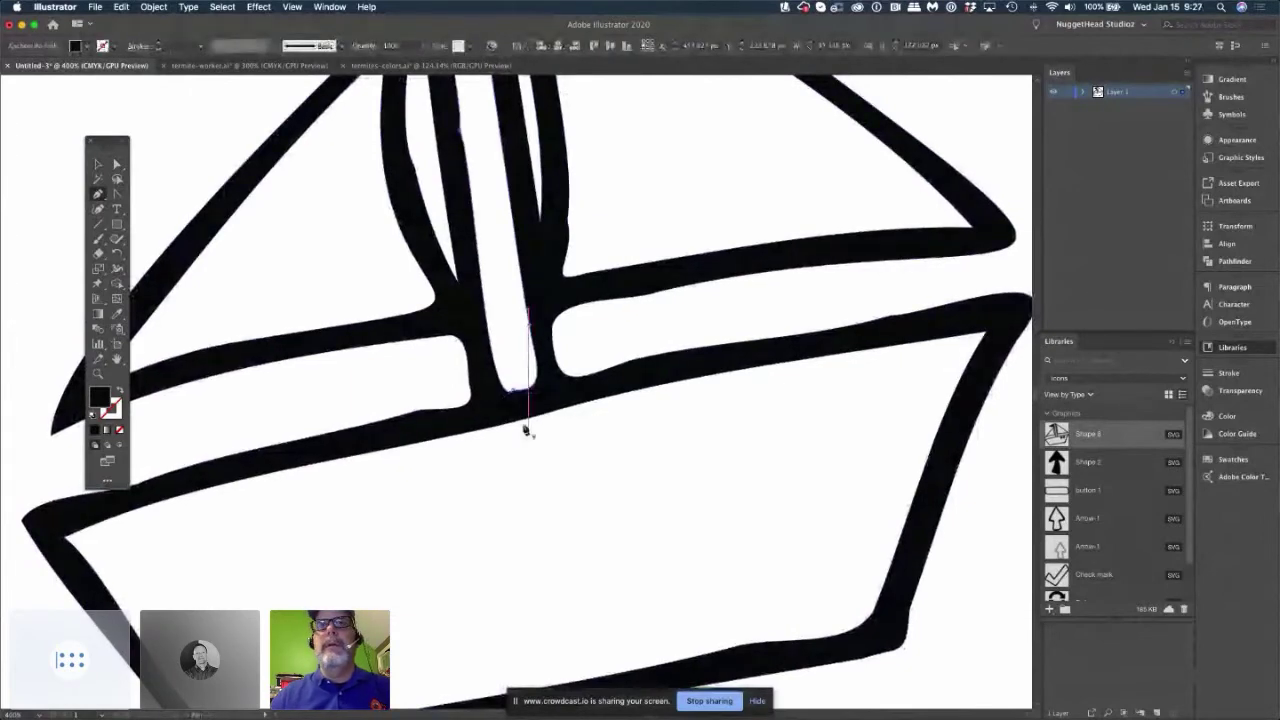
# Move the anchor point at the base of the mast slightly up and to the right with the Direct Selection tool.
pyautogui.click(117, 164)
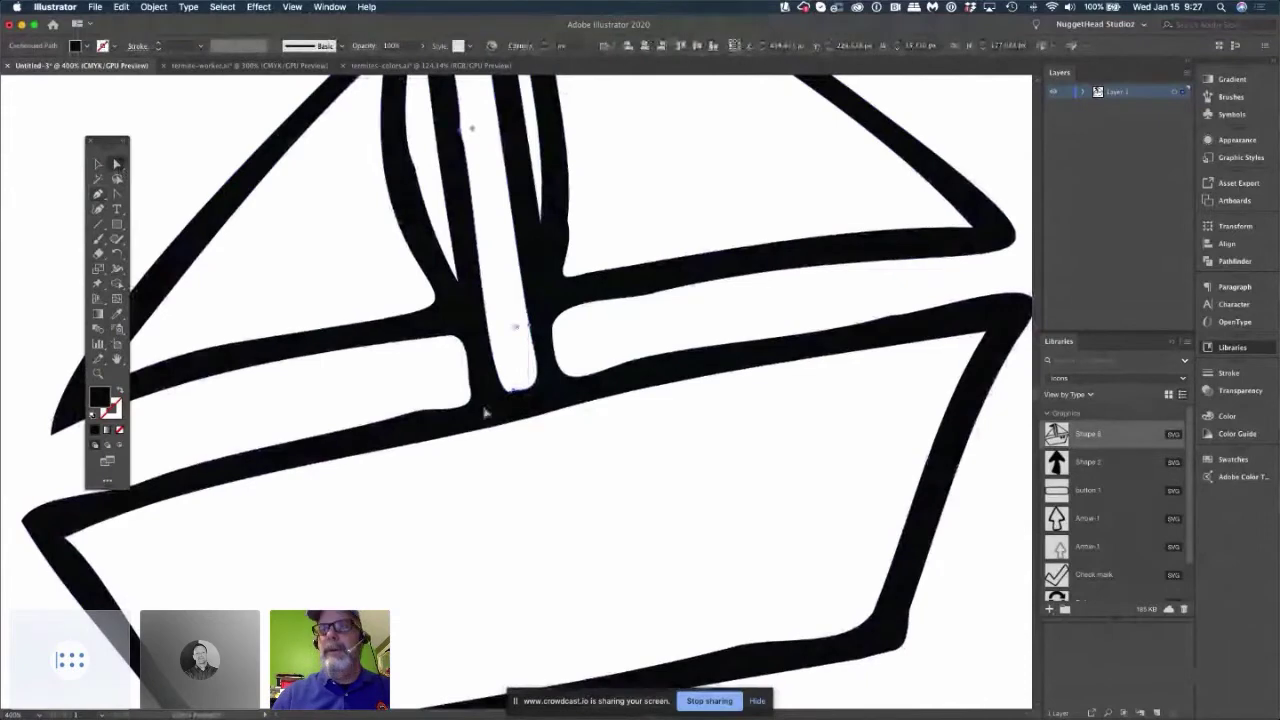
pyautogui.press('super+equal')
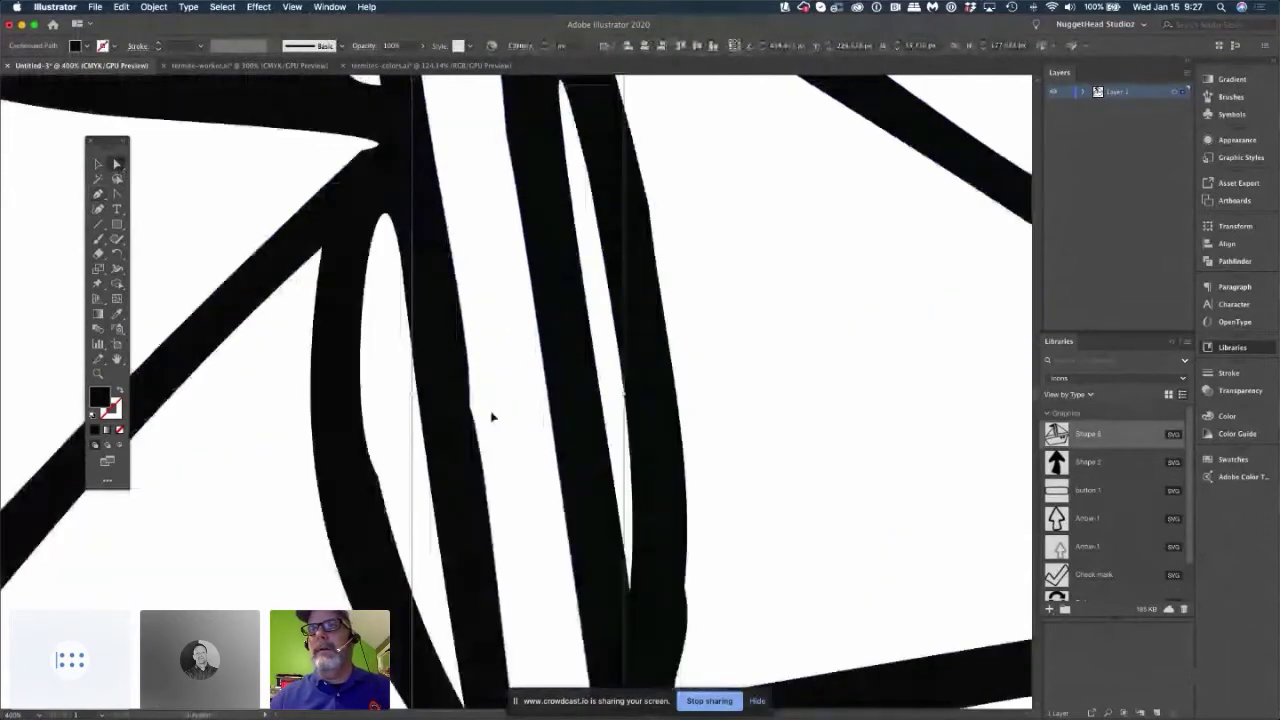
pyautogui.press('super+equal')
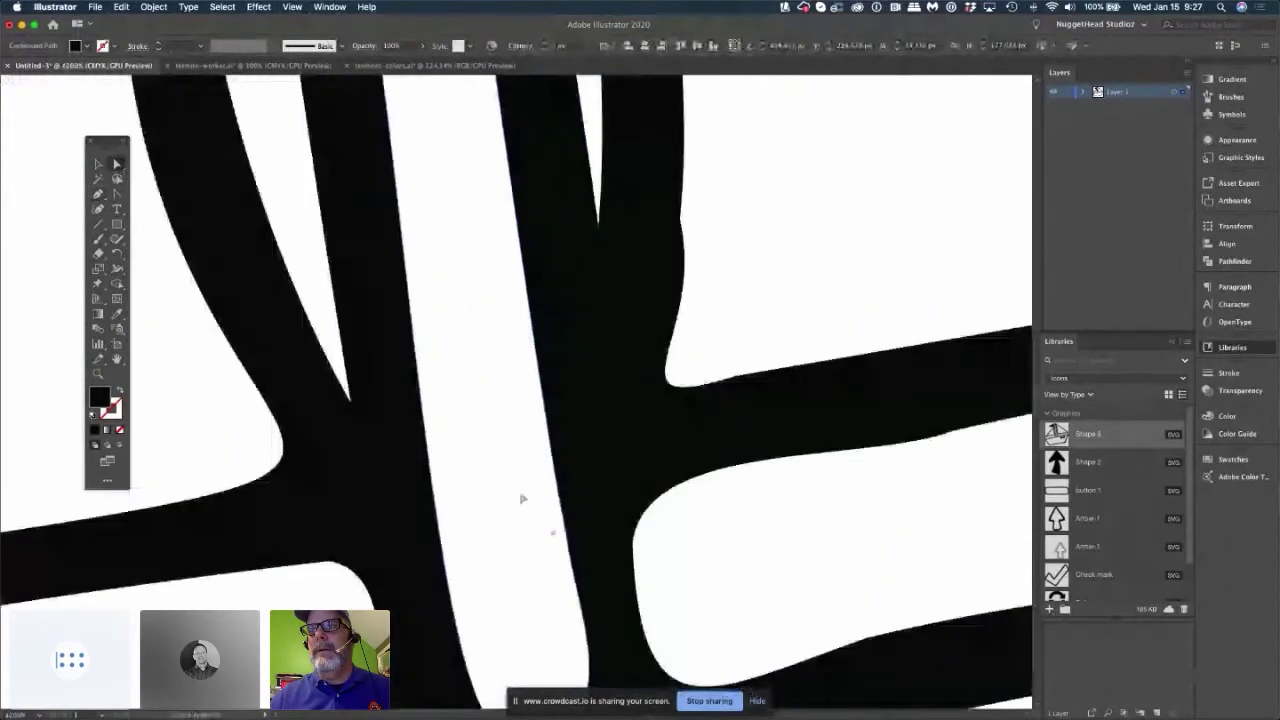
pyautogui.scroll(-5, 521, 498)
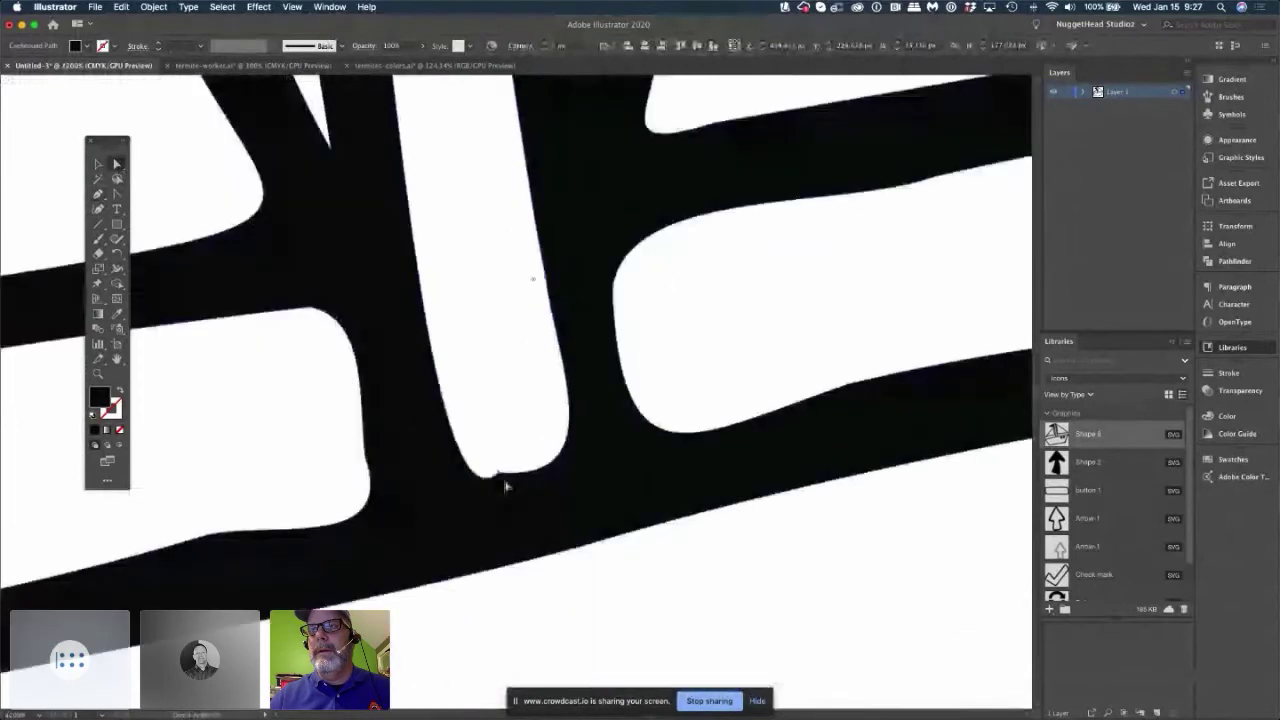
pyautogui.click(501, 479)
pyautogui.moveTo(502, 481)
pyautogui.mouseDown()
pyautogui.moveTo(519, 466)
pyautogui.moveTo(523, 424)
pyautogui.moveTo(537, 451)
pyautogui.moveTo(515, 468)
pyautogui.mouseUp()
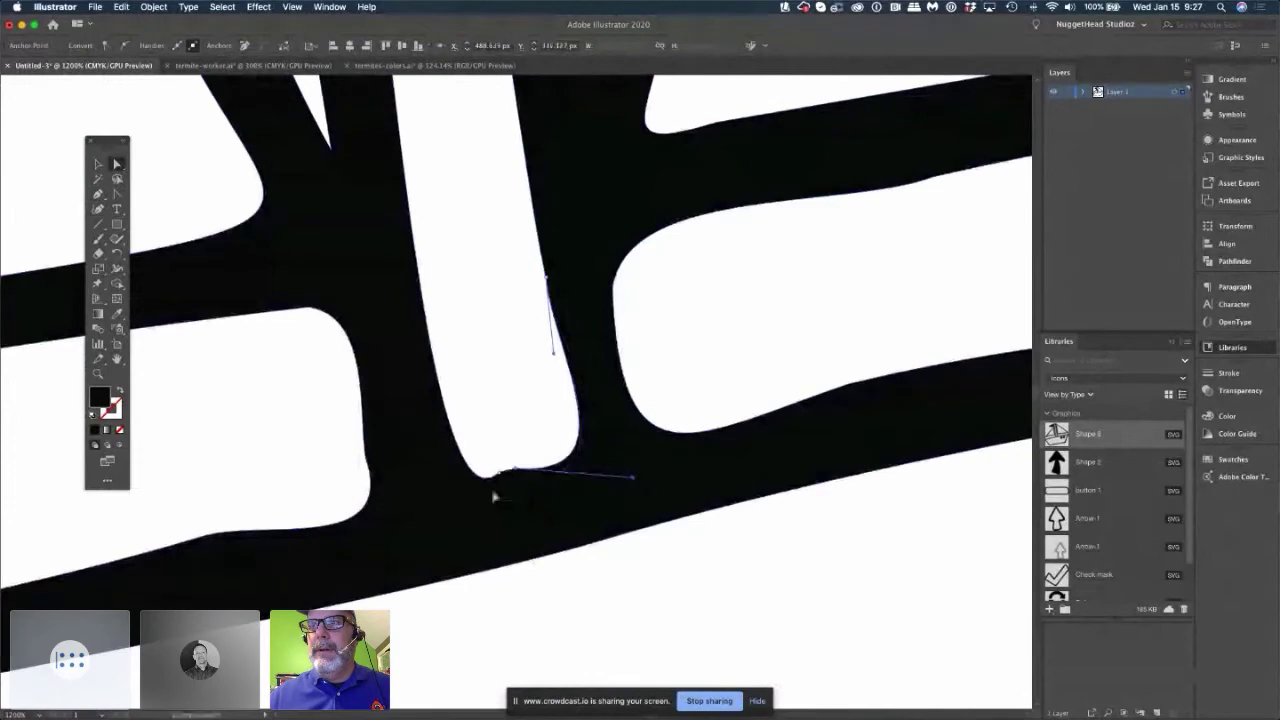
pyautogui.click(499, 473)
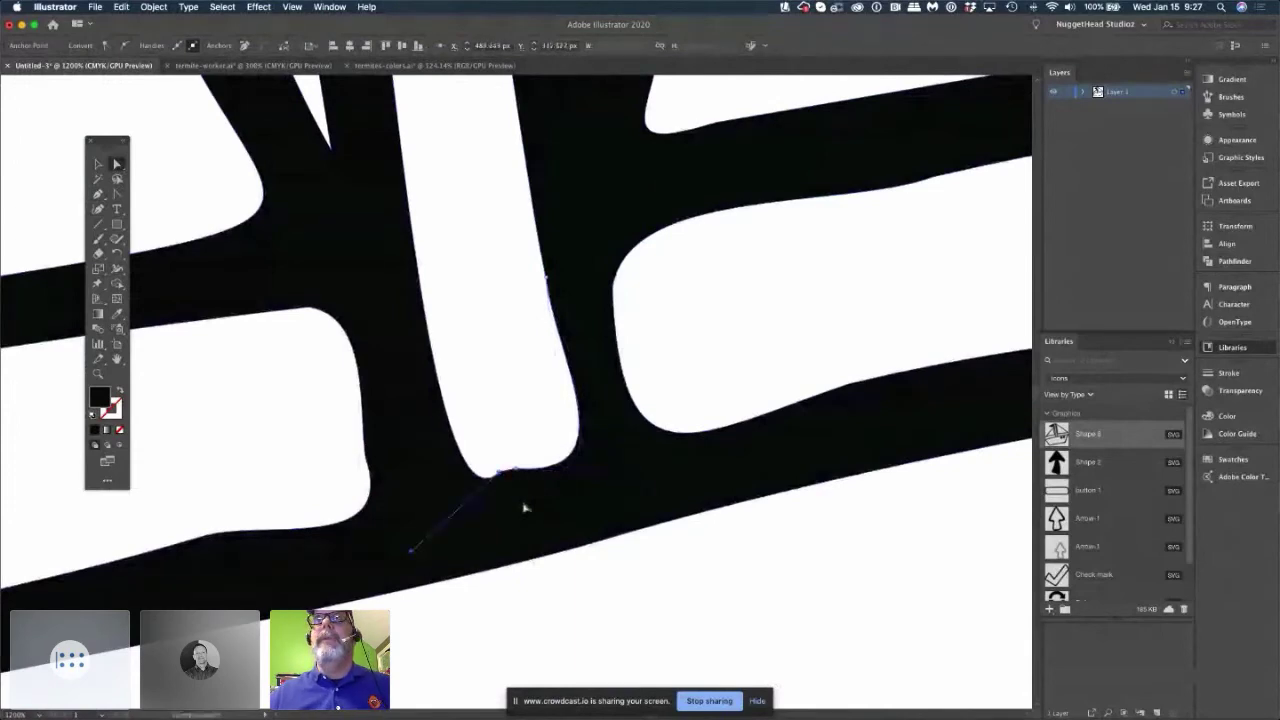
# Switch the artwork to Outline view and look over the paths of the whole sailboat.
pyautogui.click(293, 7)
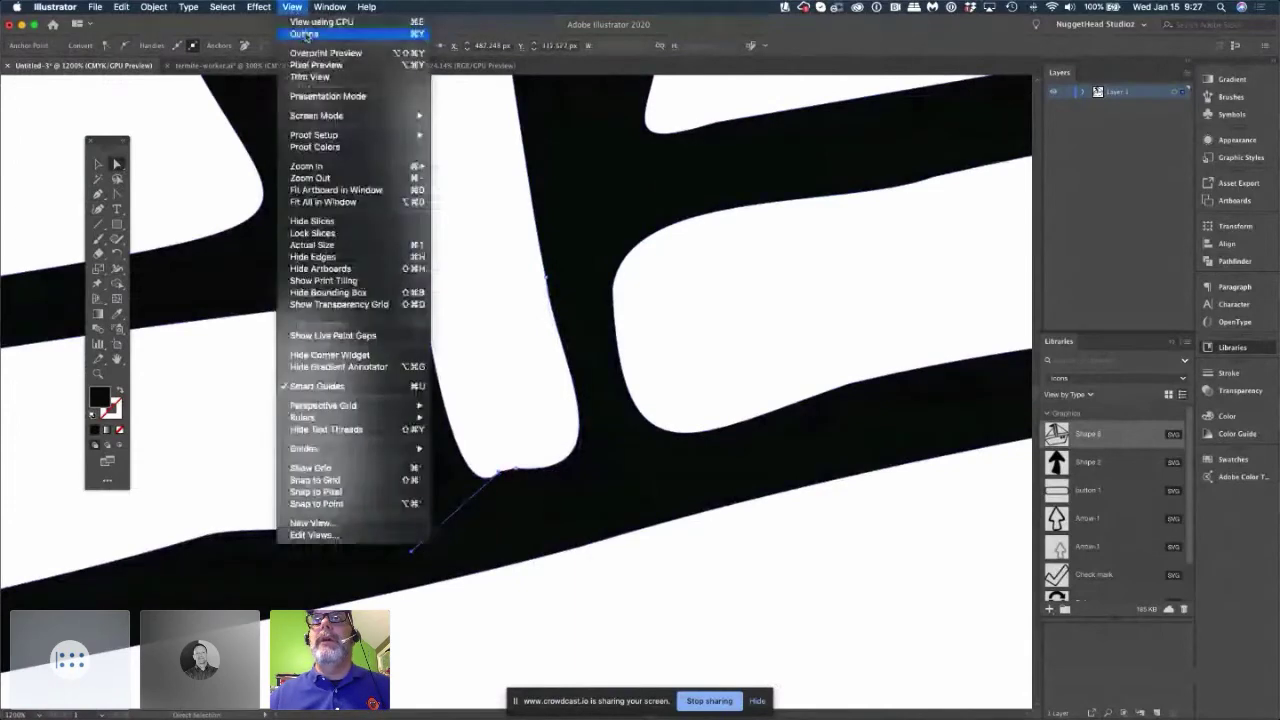
pyautogui.click(304, 34)
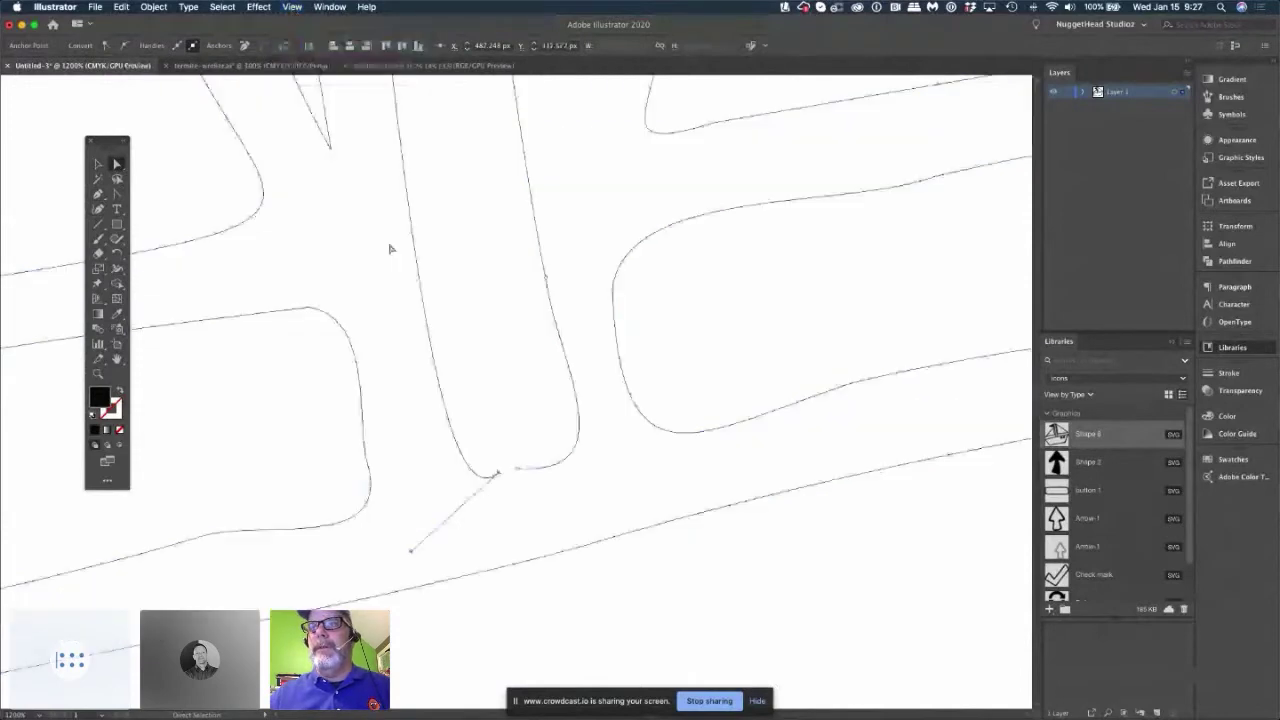
pyautogui.click(521, 479)
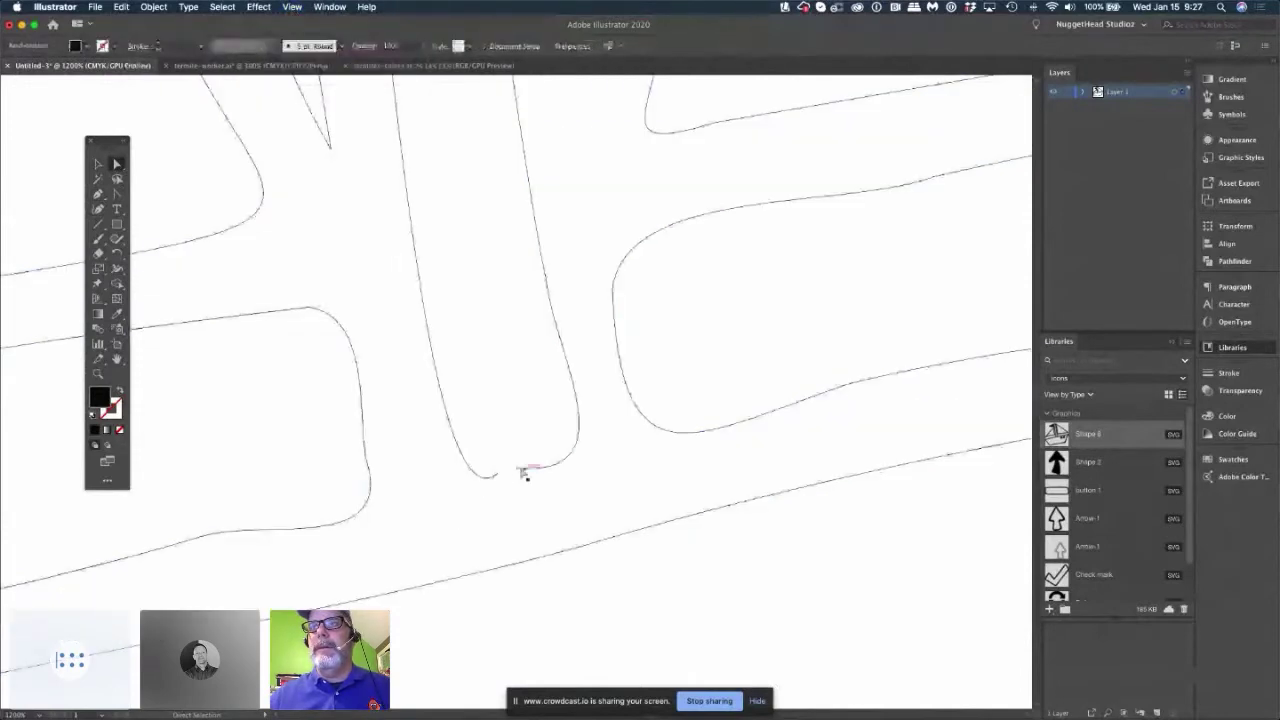
pyautogui.press('v')
pyautogui.press('super+minus')
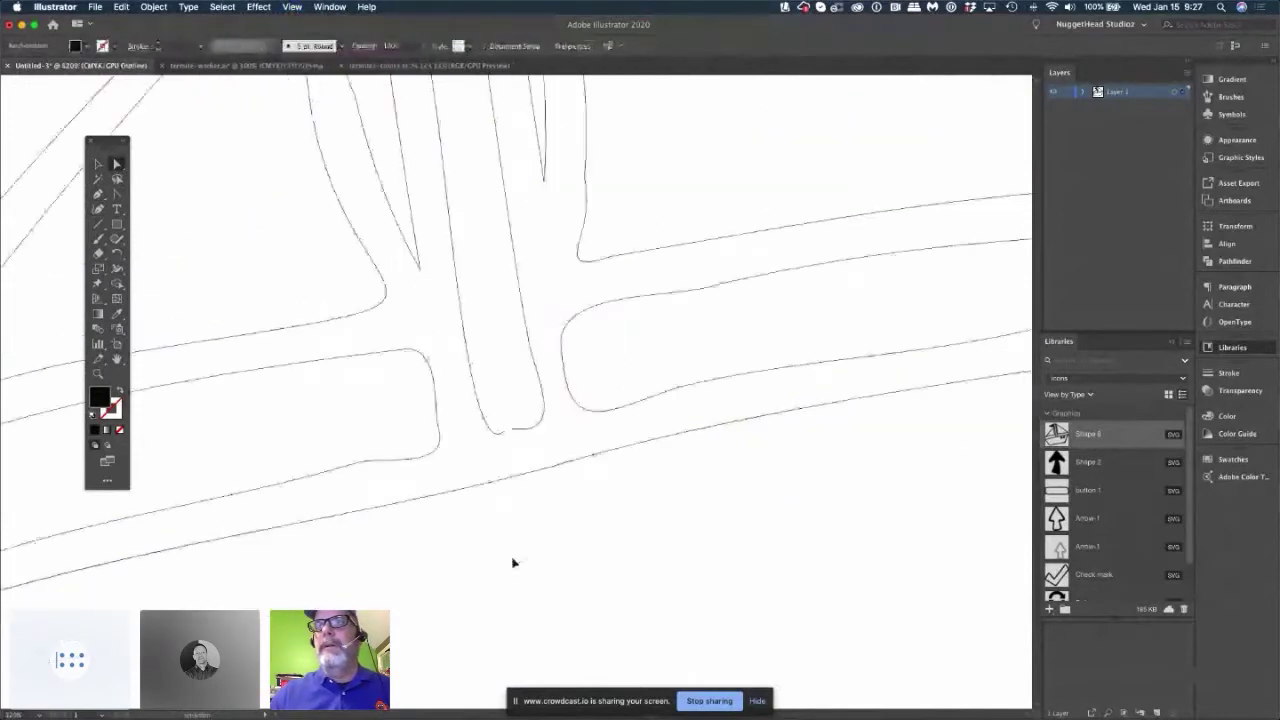
pyautogui.press('super+minus')
pyautogui.press('super+minus')
pyautogui.press('super+minus')
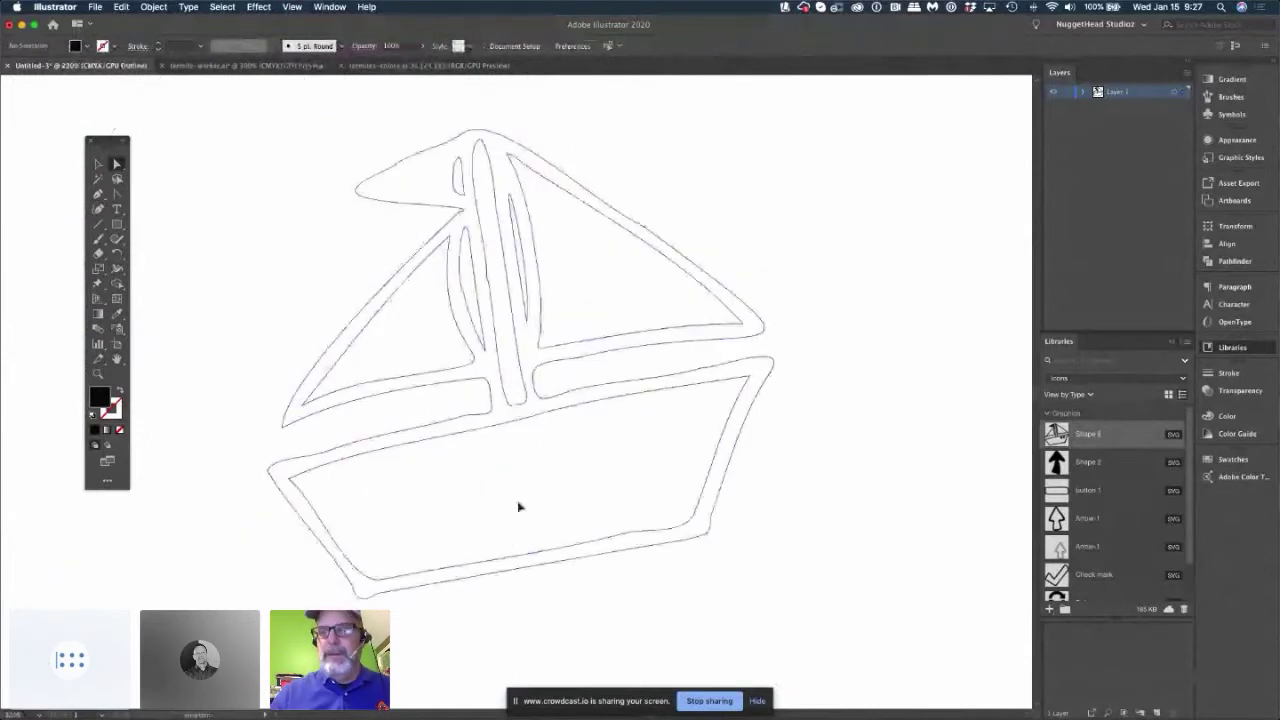
# Join the two open endpoints at the base of the mast to close its path.
pyautogui.press('super+equal')
pyautogui.press('super+equal')
pyautogui.press('super+equal')
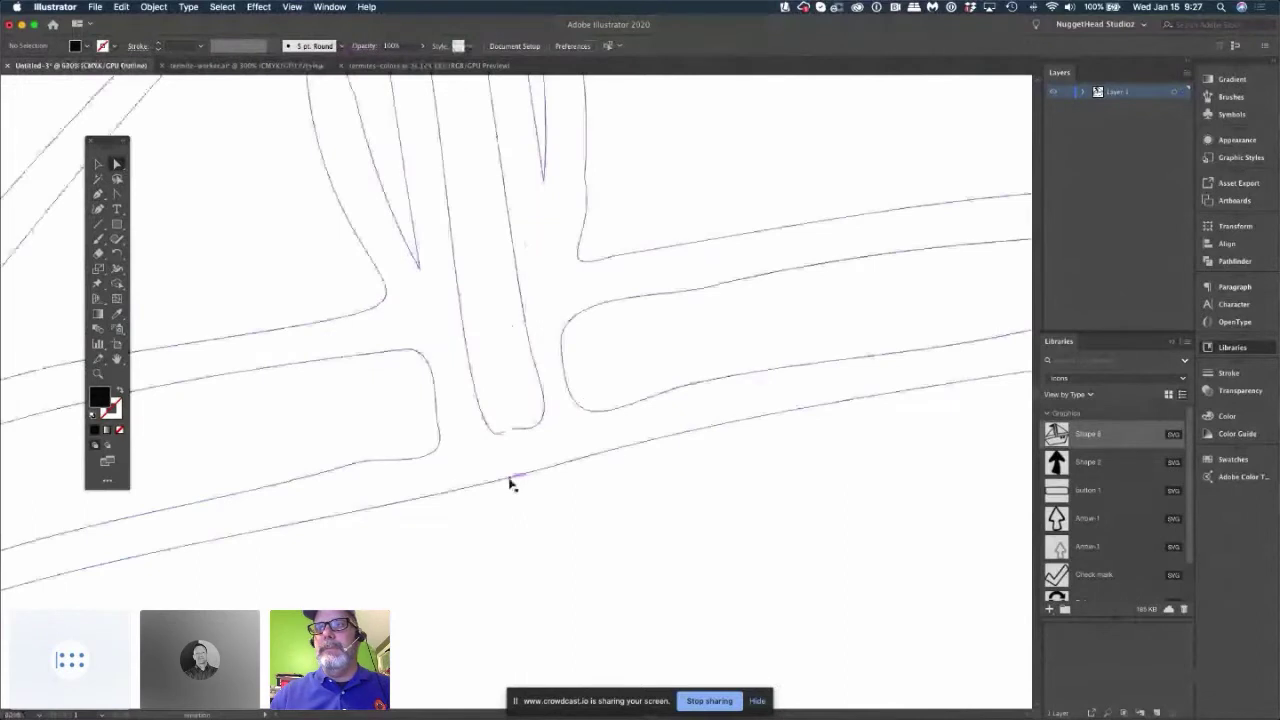
pyautogui.press('super+equal')
pyautogui.press('super+equal')
pyautogui.press('super+equal')
pyautogui.press('super+equal')
pyautogui.press('super+equal')
pyautogui.scroll(-3, 459, 600)
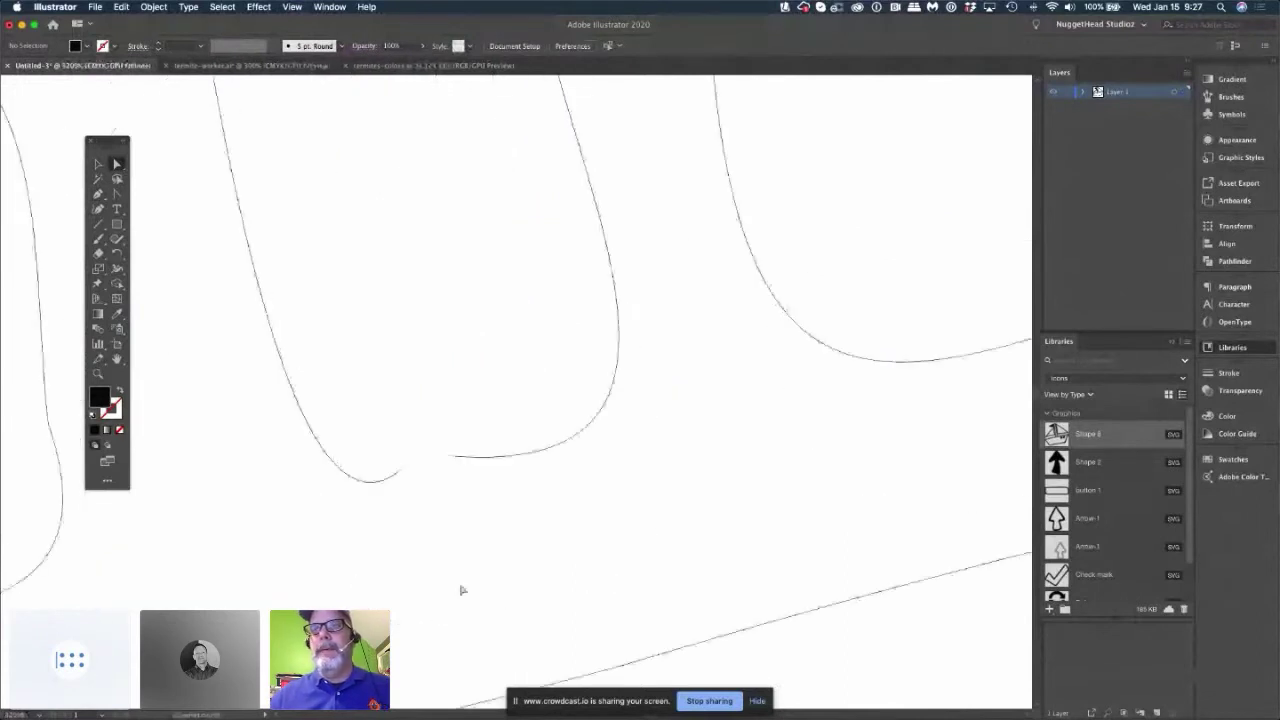
pyautogui.click(450, 459)
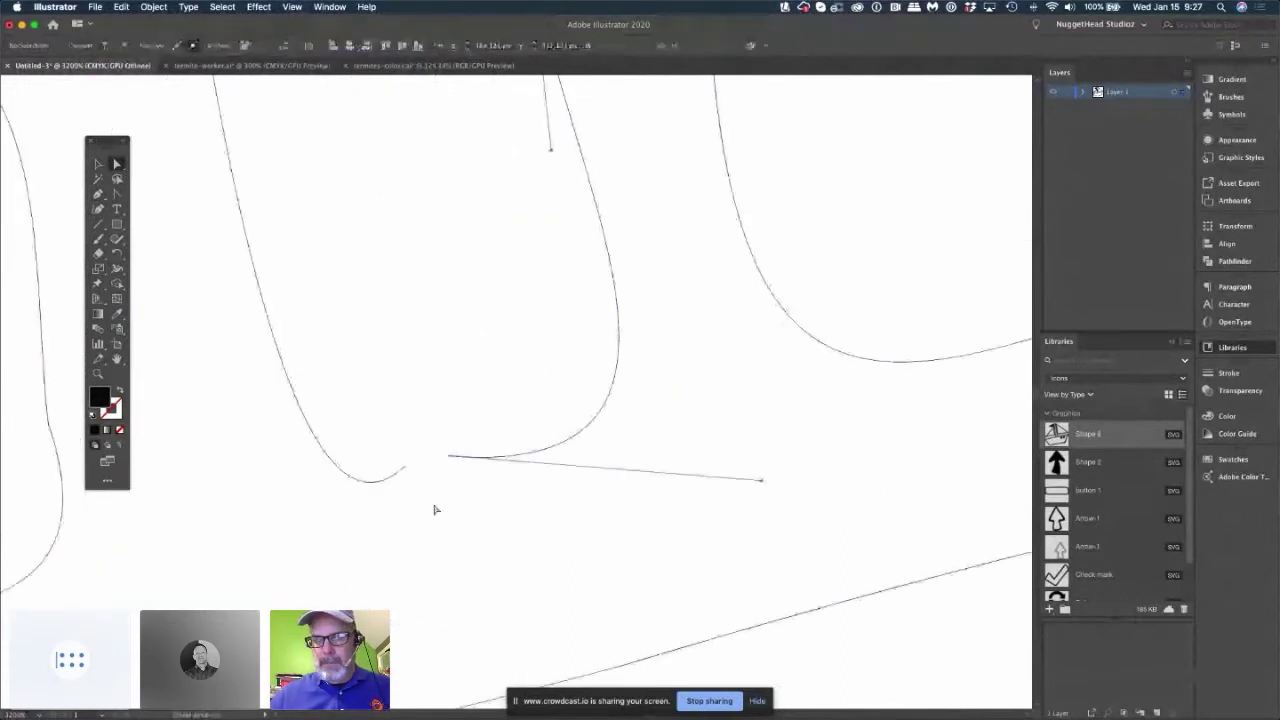
pyautogui.keyDown('shift'); pyautogui.click(406, 470); pyautogui.keyUp('shift')
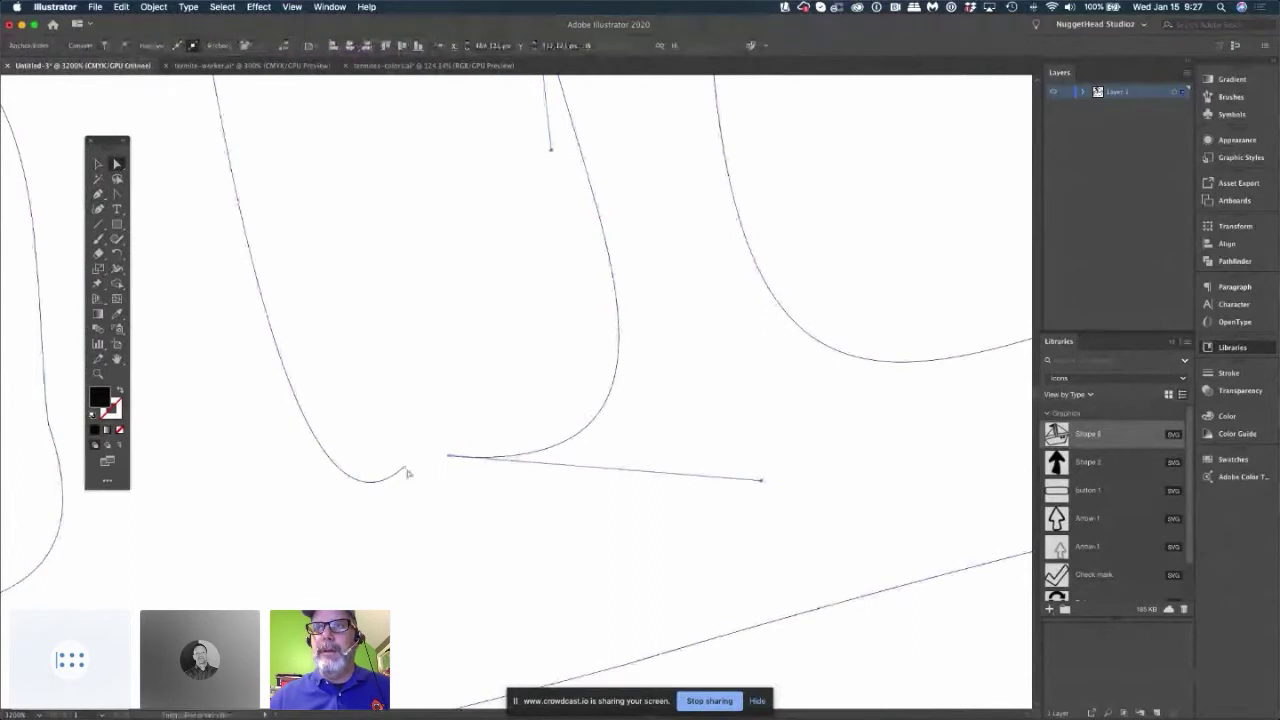
pyautogui.keyDown('shift'); pyautogui.click(405, 468); pyautogui.keyUp('shift')
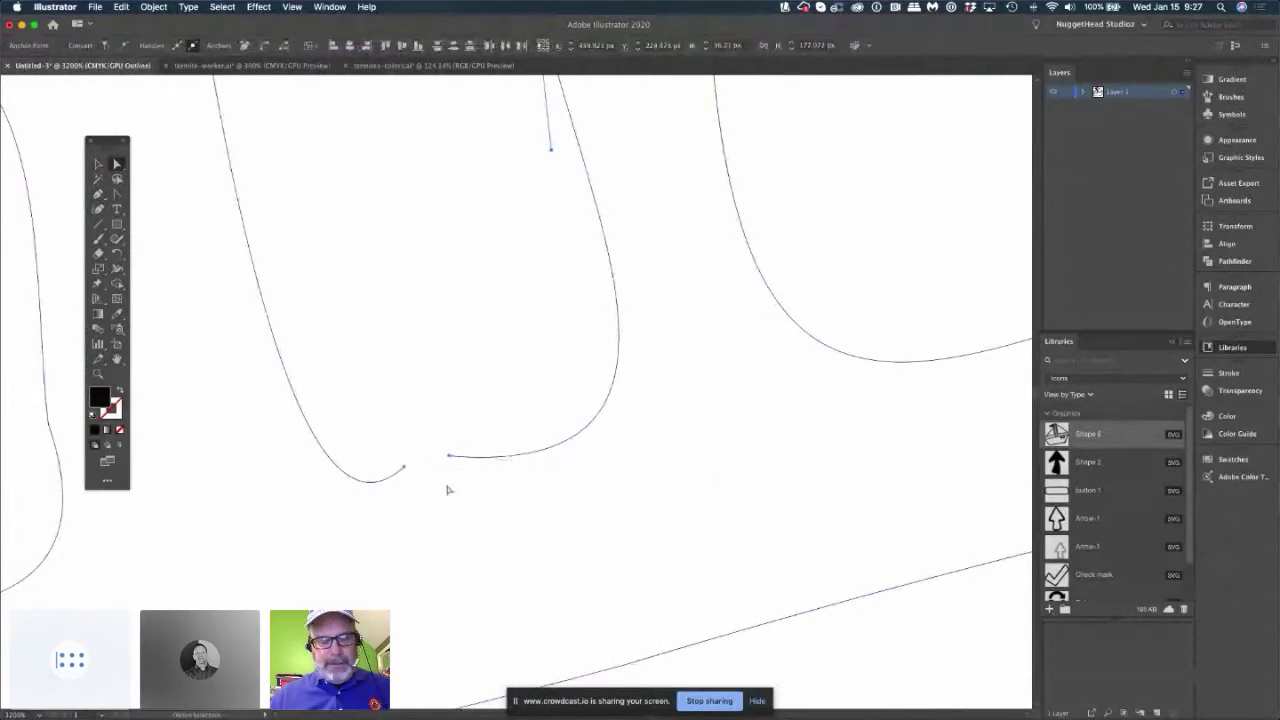
pyautogui.press('super+j')
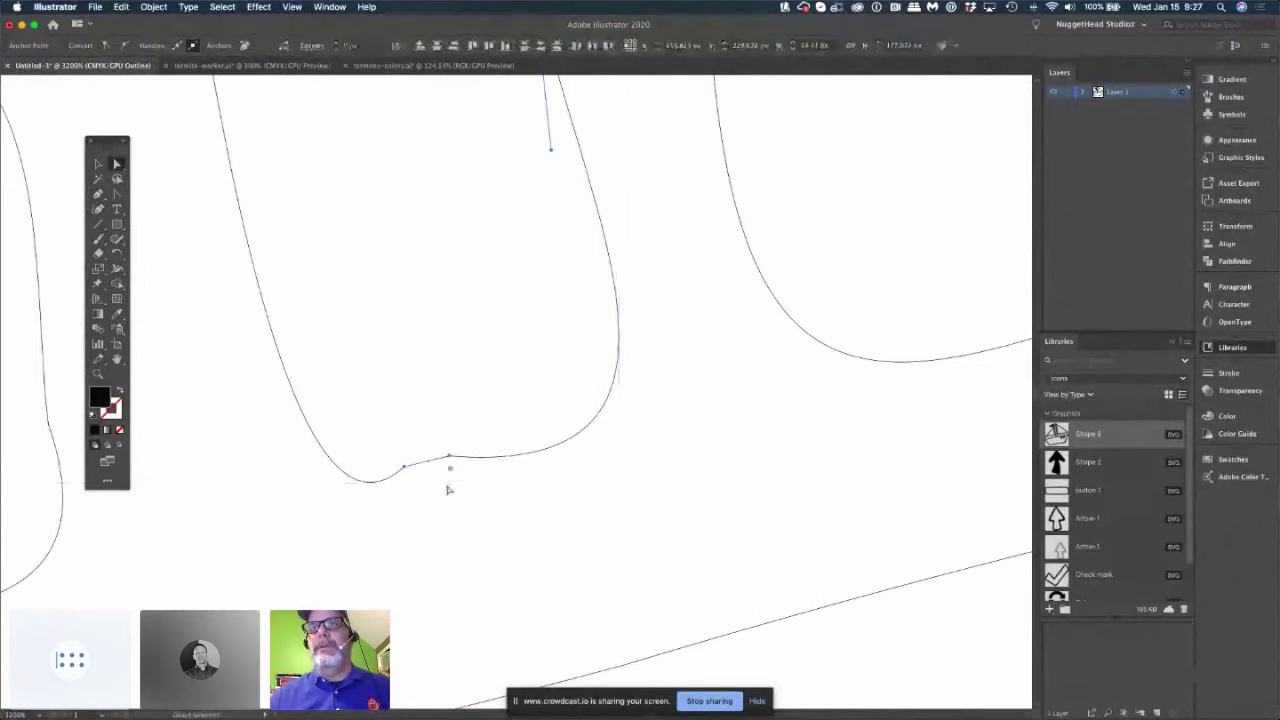
# Delete the anchor point at the right end of the joined segment at the mast's base with the Pen tool.
pyautogui.click(97, 194)
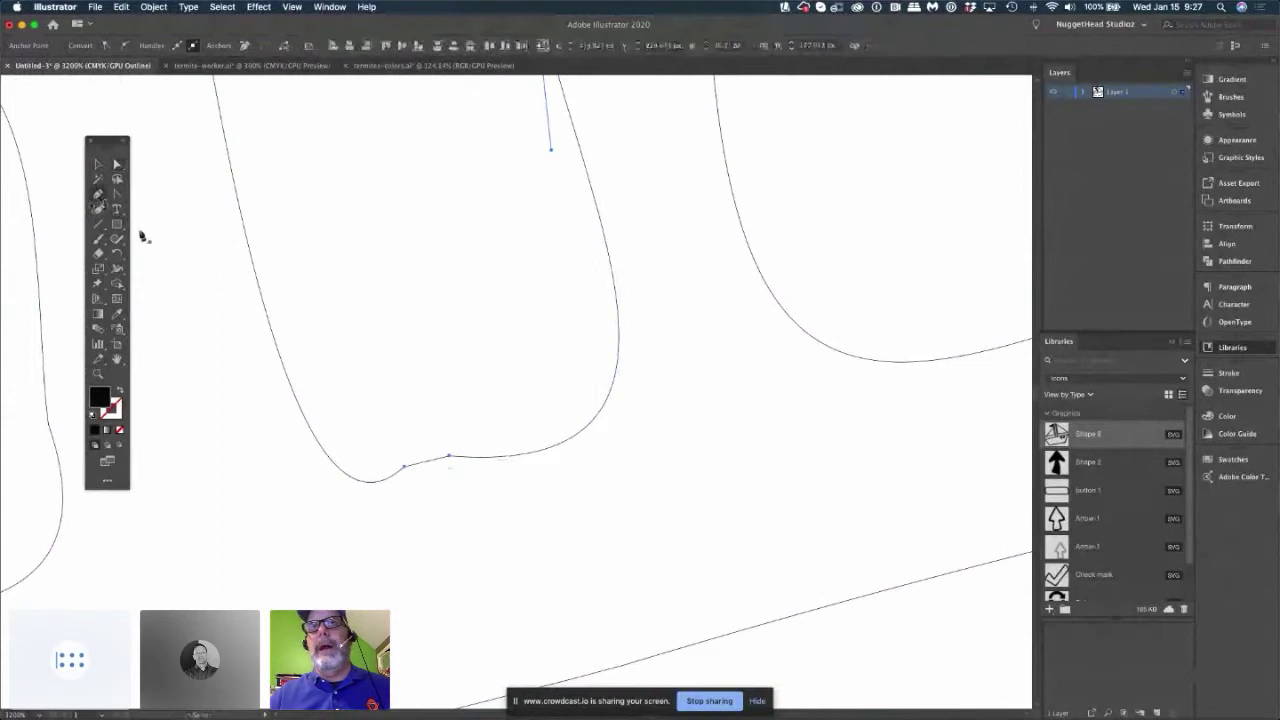
pyautogui.click(449, 457)
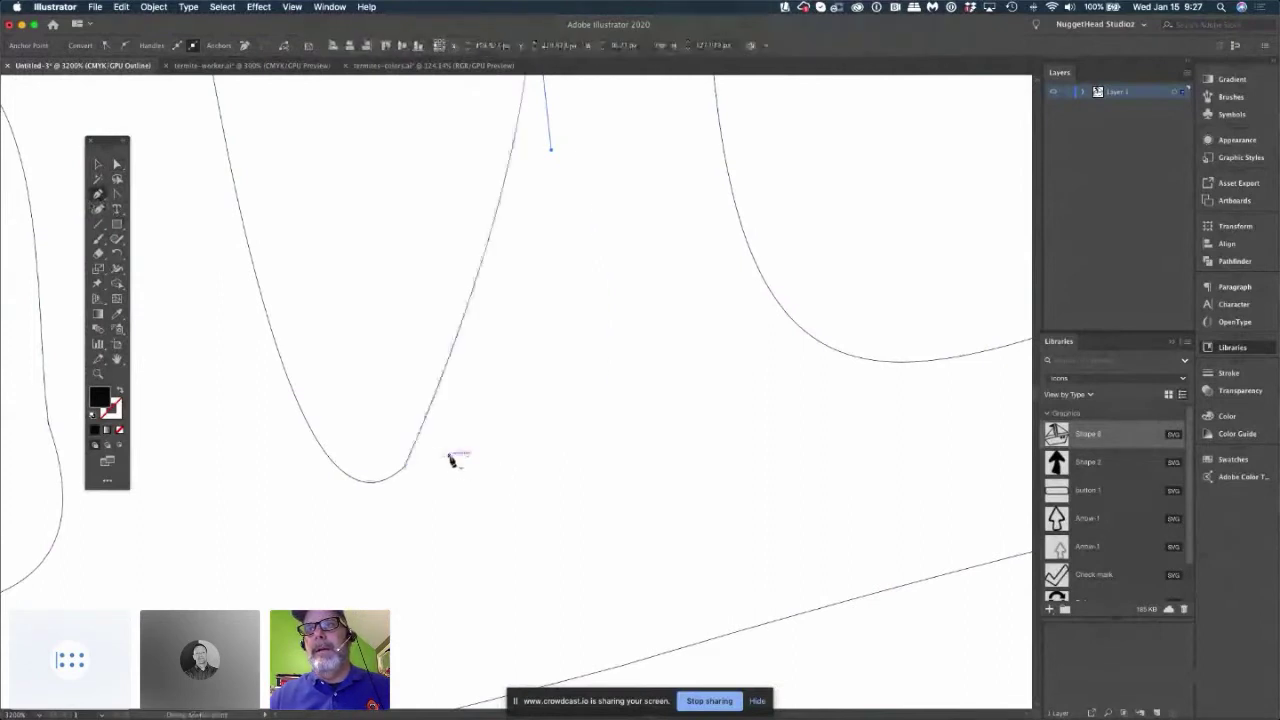
# Round out the curve at the base of the mast by extending its two direction handles with the Direct Selection tool.
pyautogui.click(116, 164)
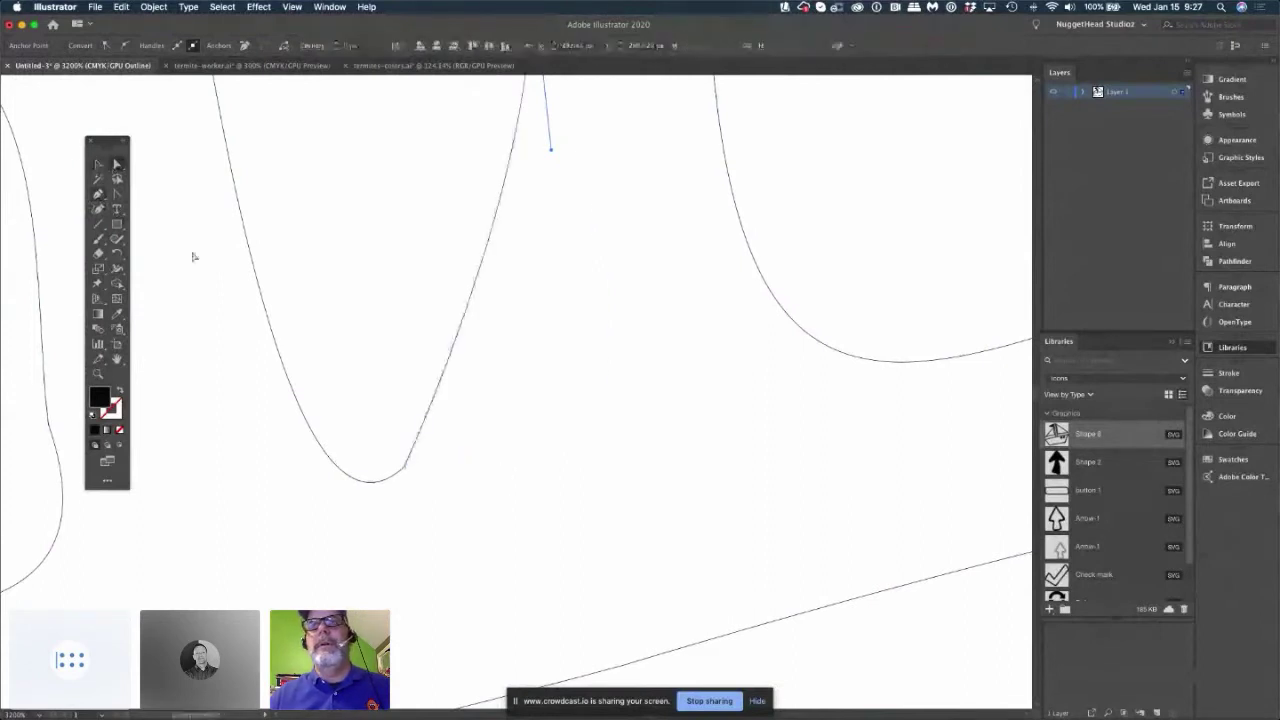
pyautogui.click(552, 150)
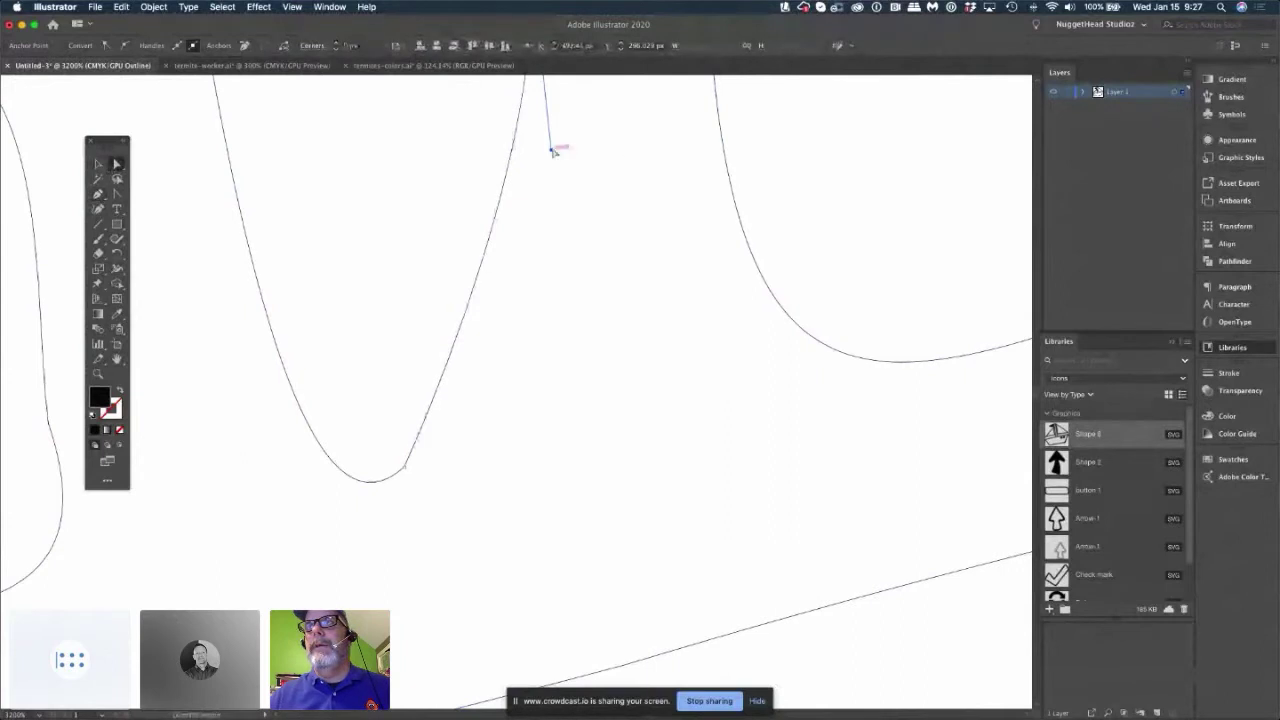
pyautogui.moveTo(552, 150); pyautogui.dragTo(658, 494)
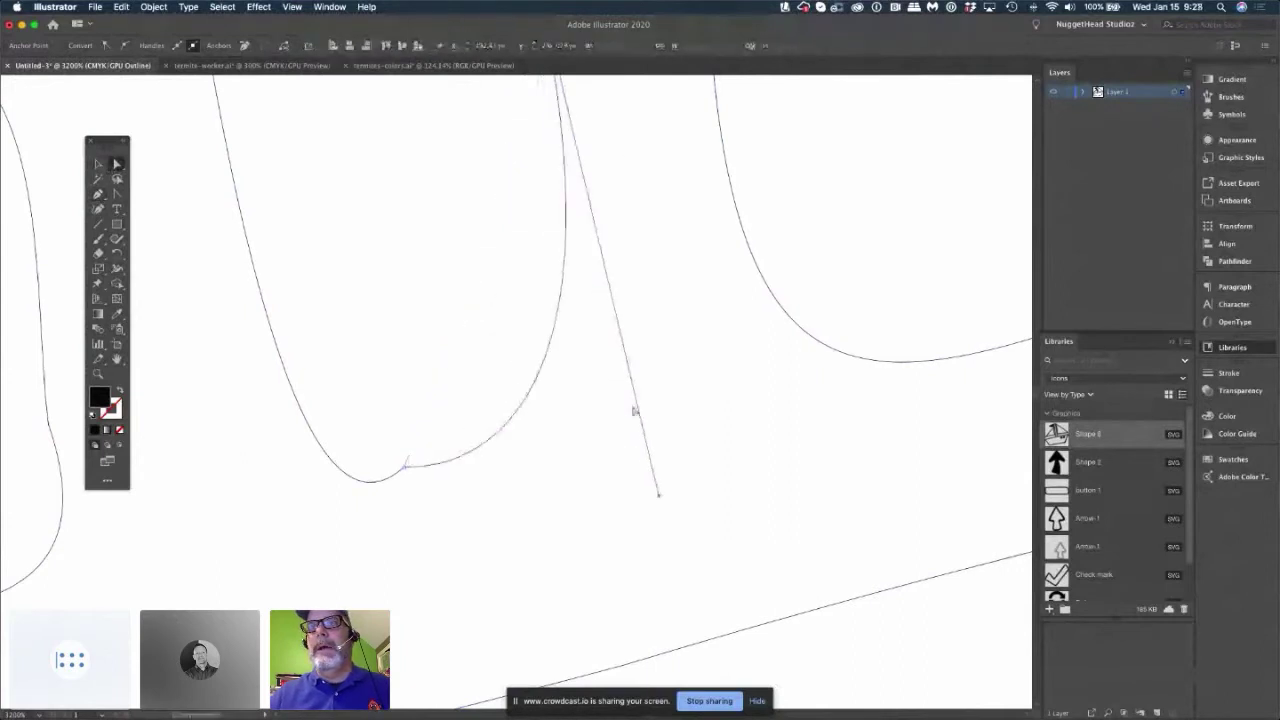
pyautogui.moveTo(405, 466); pyautogui.dragTo(155, 526)
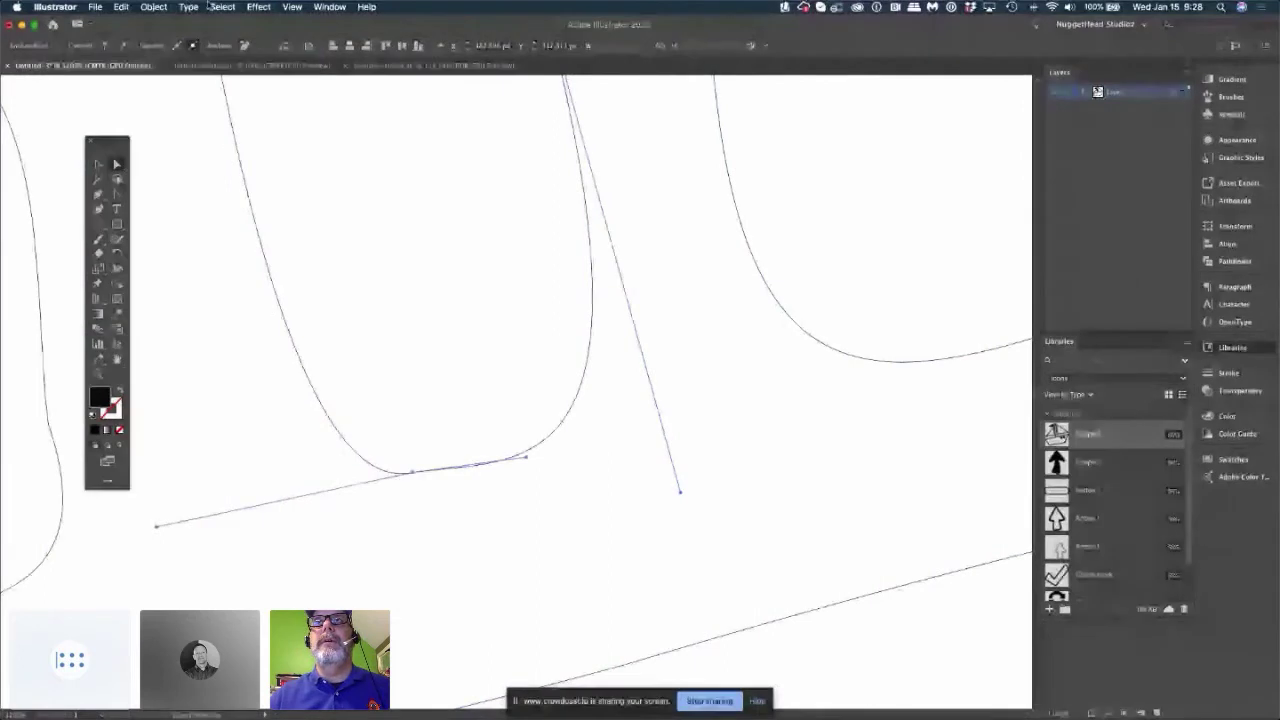
# Return the artwork to Preview view, deselect the path and show the whole artboard.
pyautogui.click(292, 7)
pyautogui.click(292, 122)
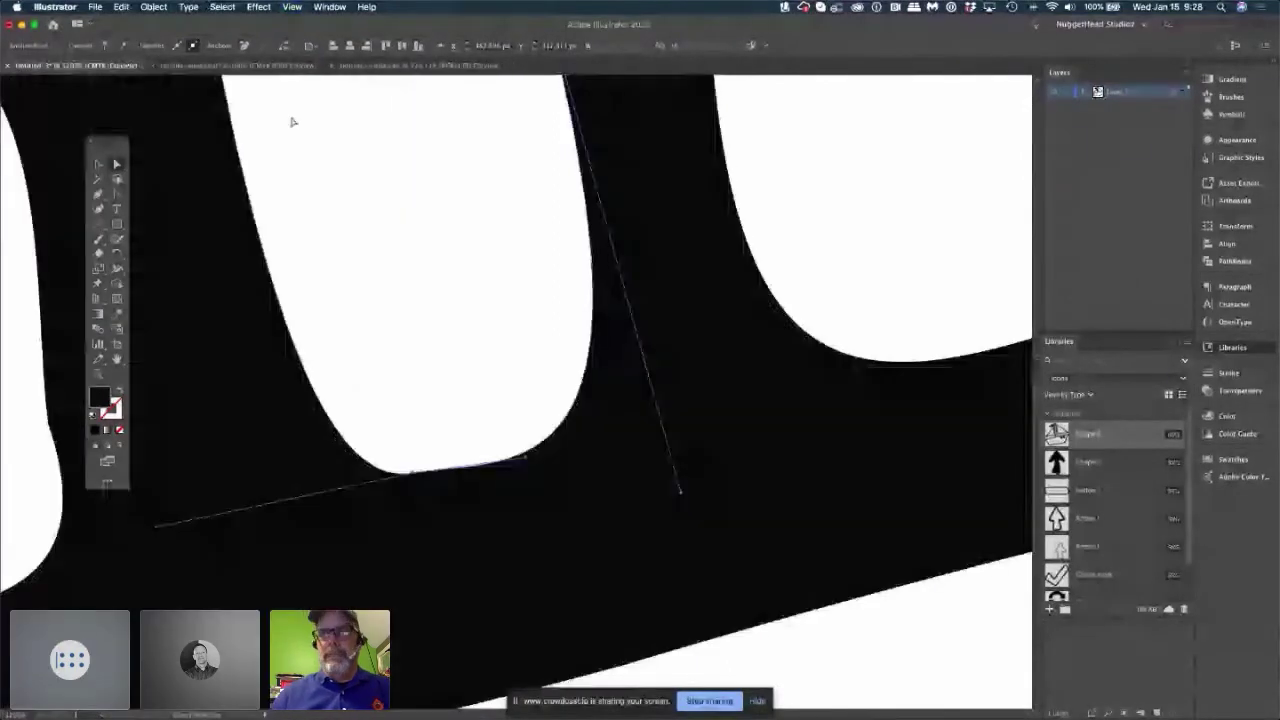
pyautogui.click(437, 375)
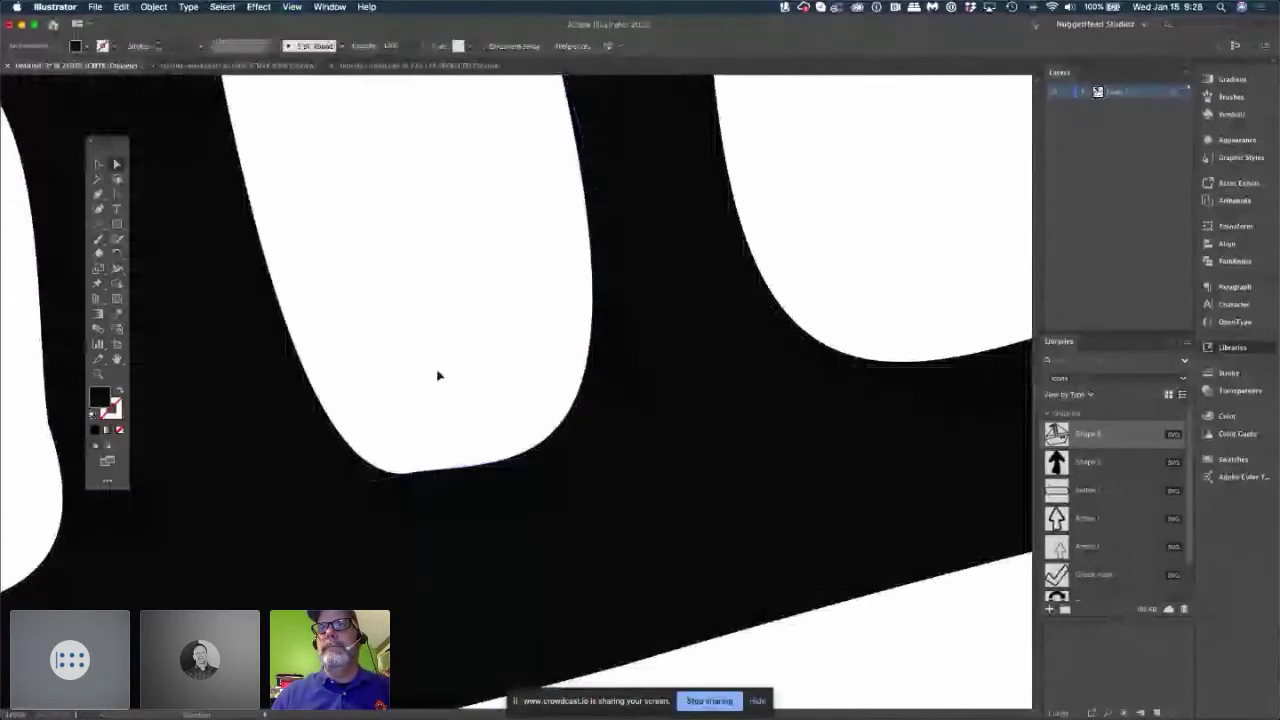
pyautogui.press('super+minus')
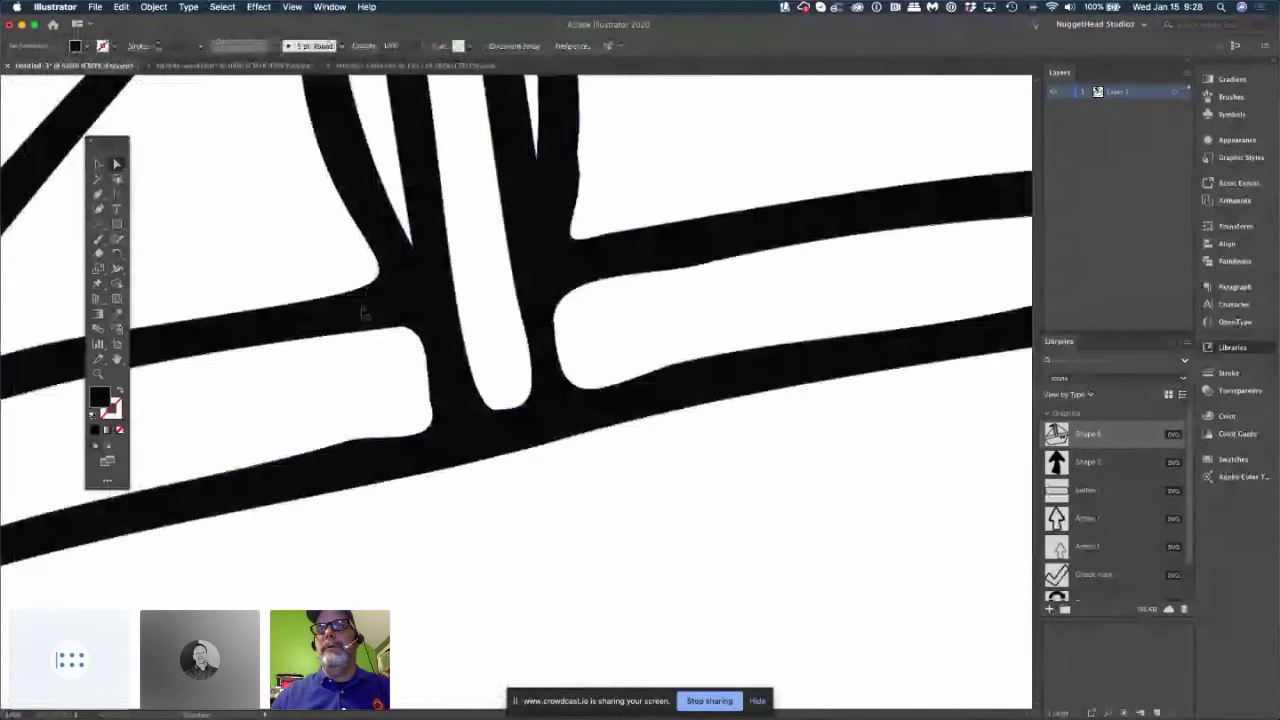
pyautogui.press('super+0')
# Select the whole sailboat and rotate it slightly clockwise so the mast stands nearly upright.
pyautogui.click(97, 166)
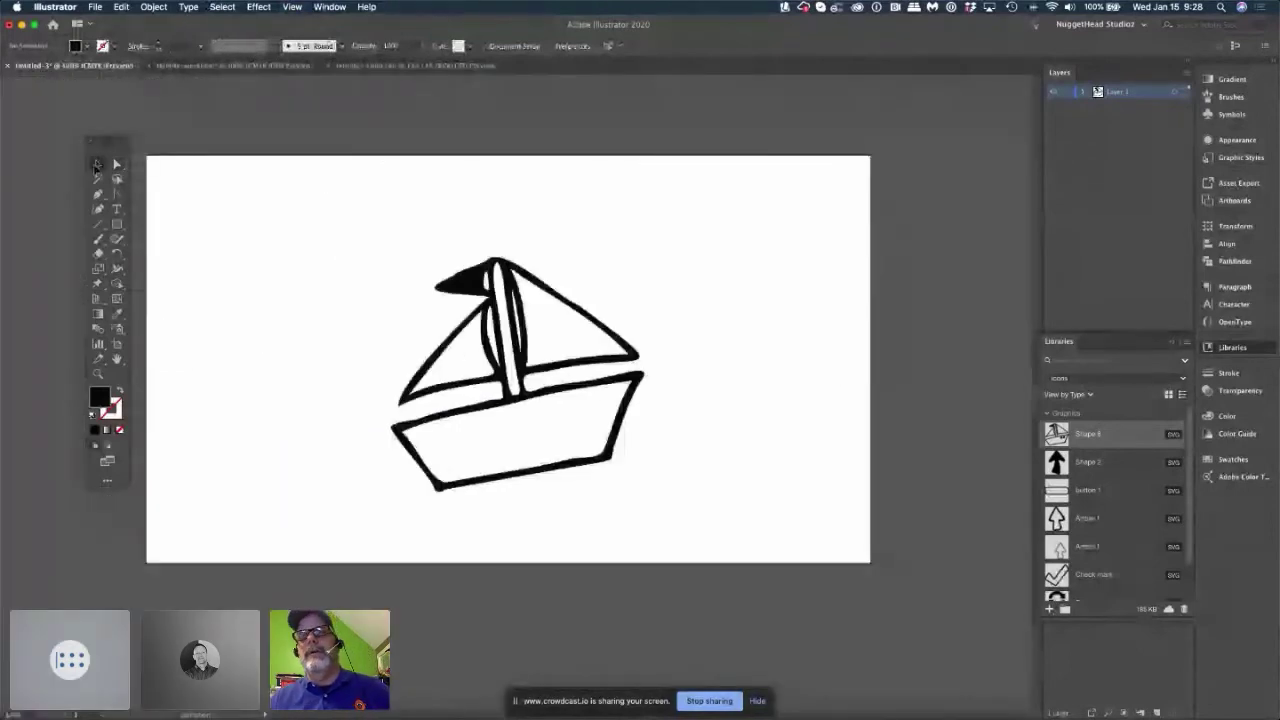
pyautogui.moveTo(360, 223); pyautogui.dragTo(727, 569)
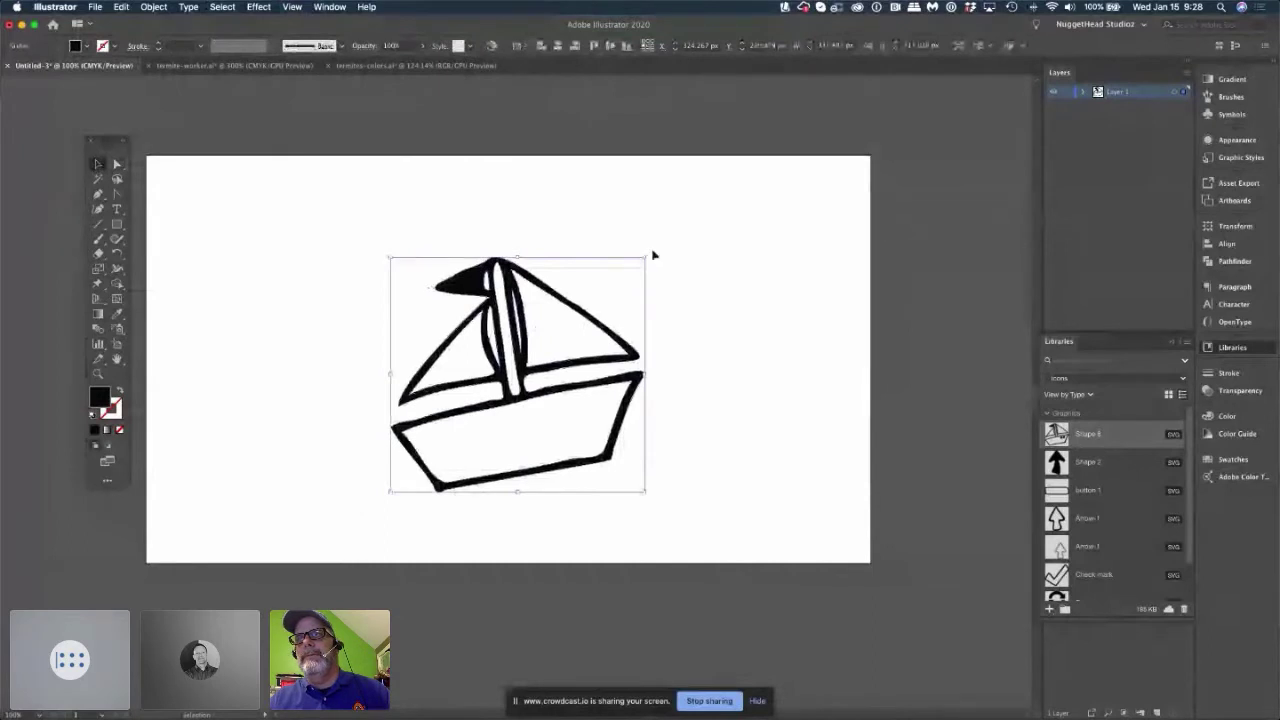
pyautogui.moveTo(649, 252); pyautogui.dragTo(664, 264)
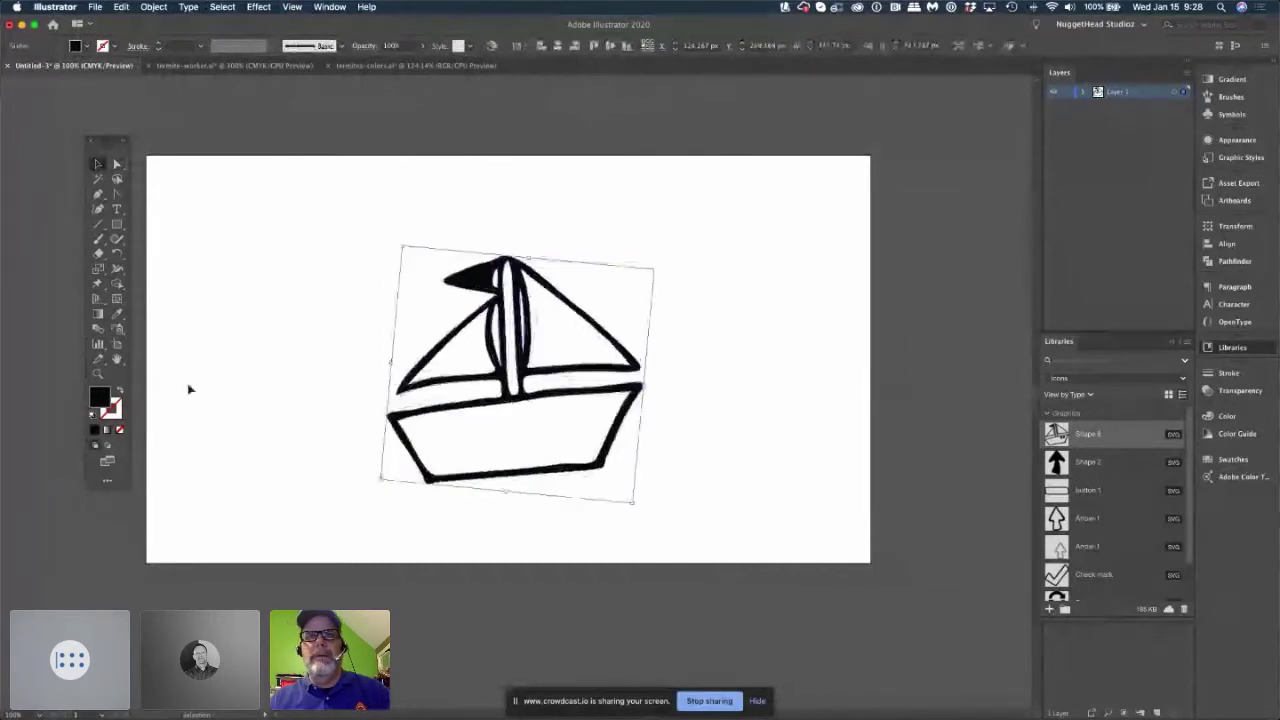
# Fill the sailboat with the web-safe blue 0033cc, limiting the Color Picker to web colors only.
pyautogui.doubleClick(100, 398)
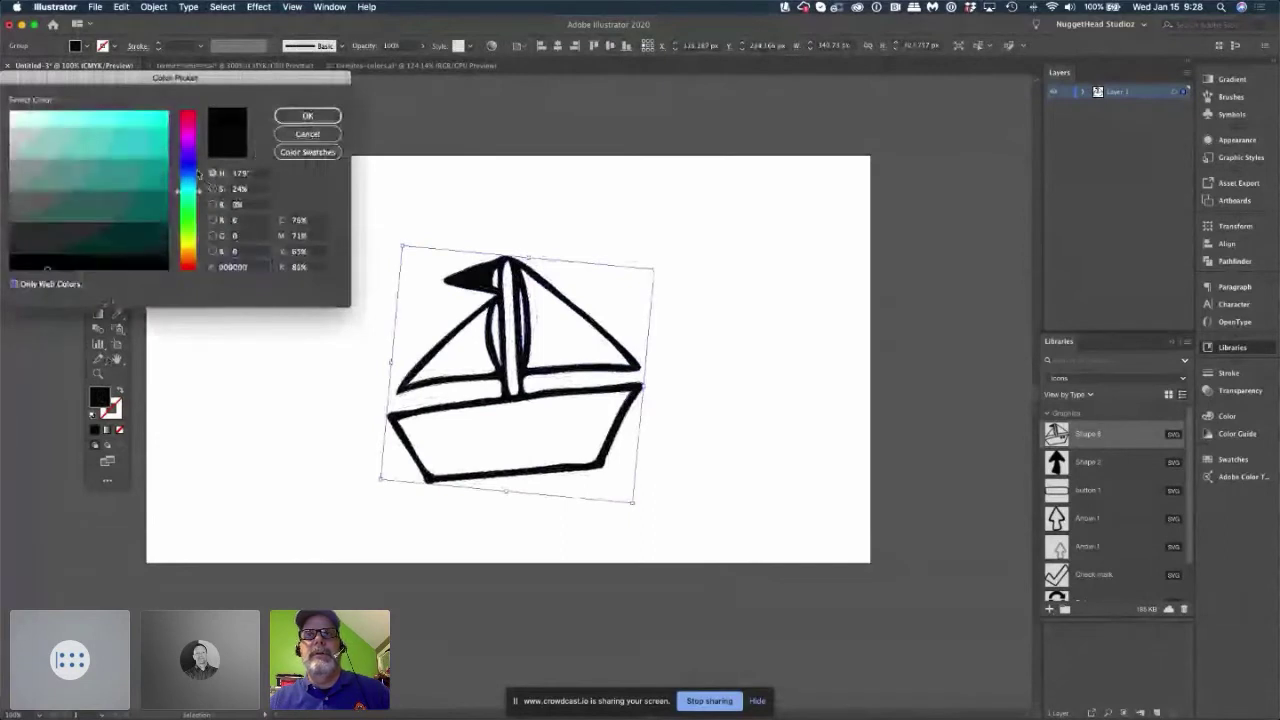
pyautogui.click(15, 285)
pyautogui.click(157, 146)
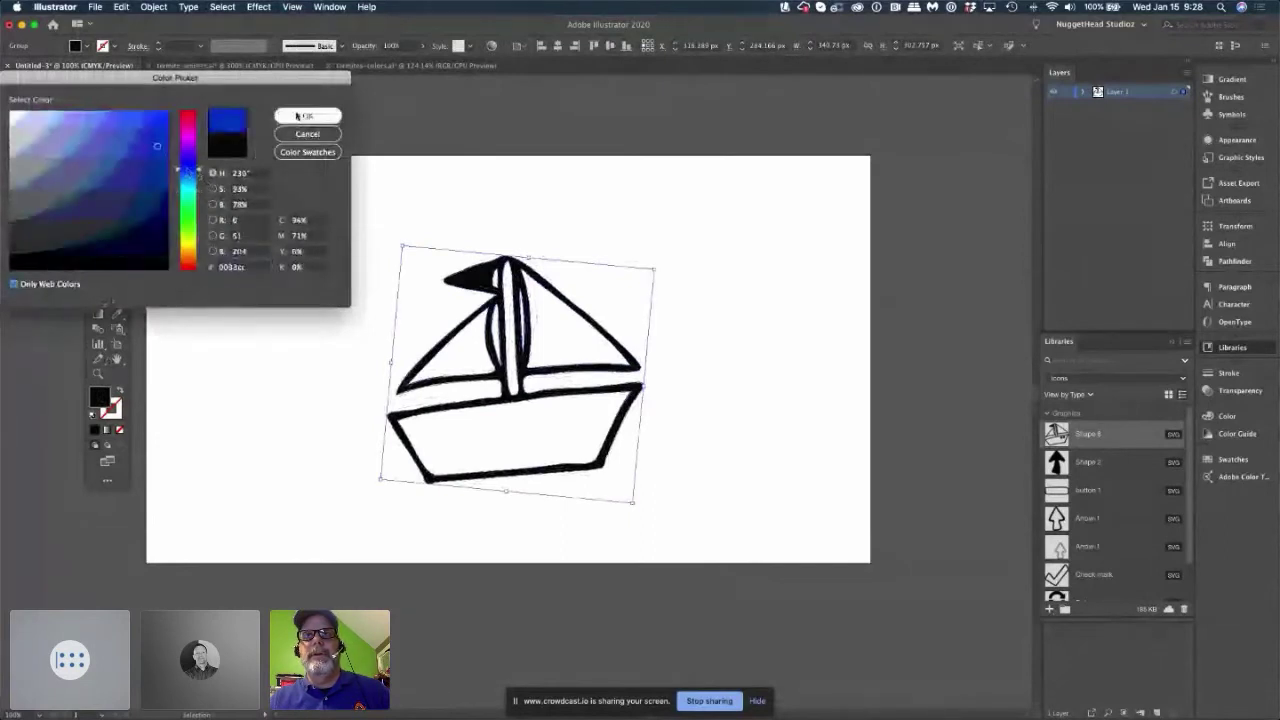
pyautogui.click(297, 117)
pyautogui.click(254, 340)
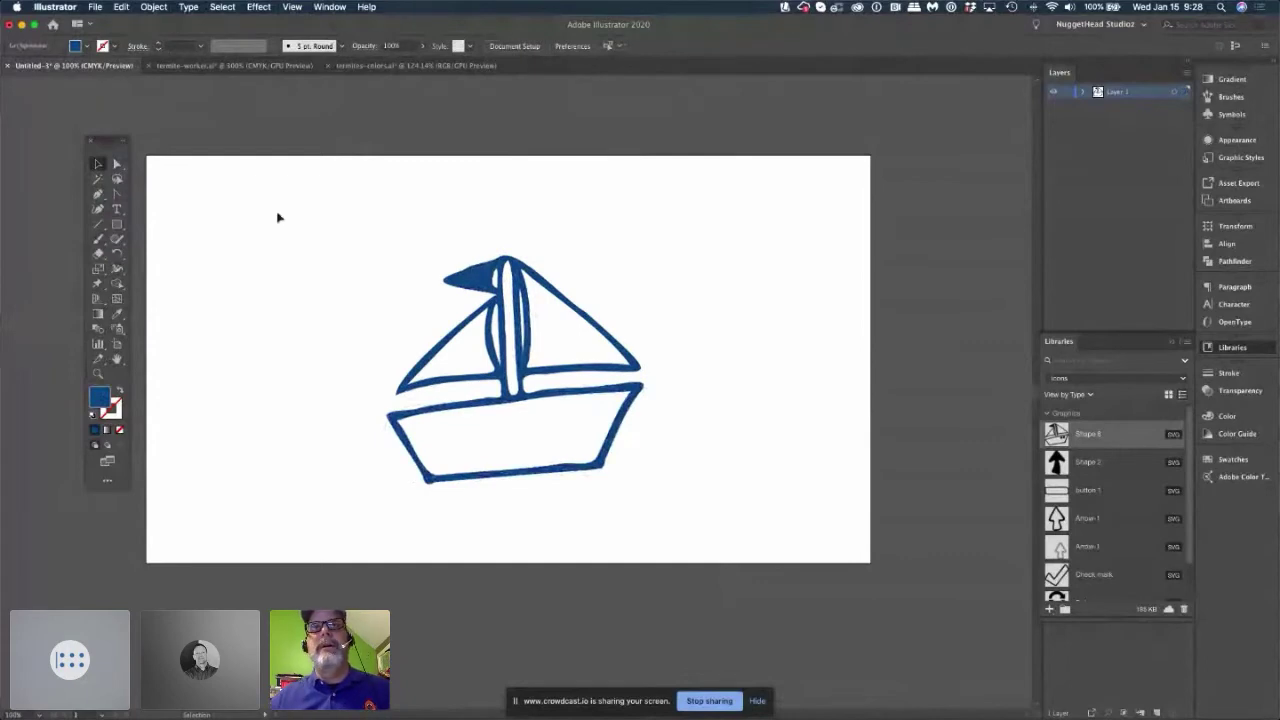
# Start exporting the sailboat as a PNG file named boat in the termites folder.
pyautogui.click(95, 8)
pyautogui.click(95, 8)
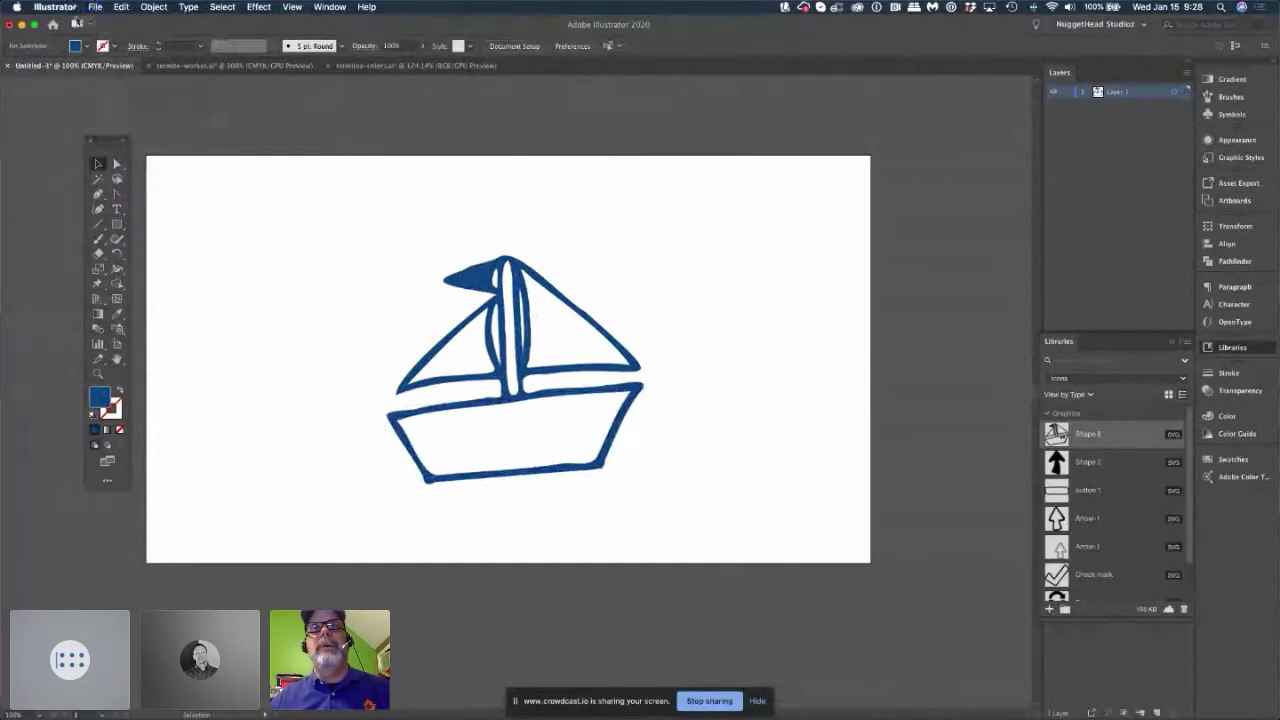
pyautogui.click(96, 8)
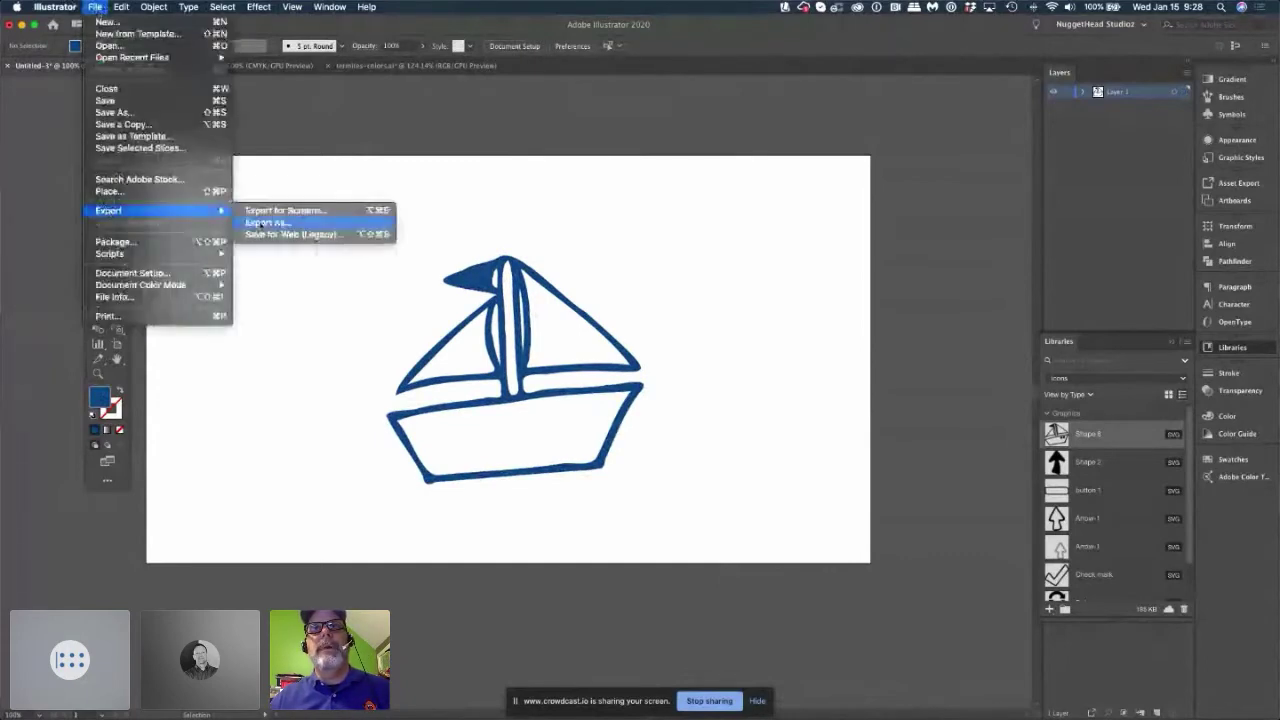
pyautogui.click(221, 175)
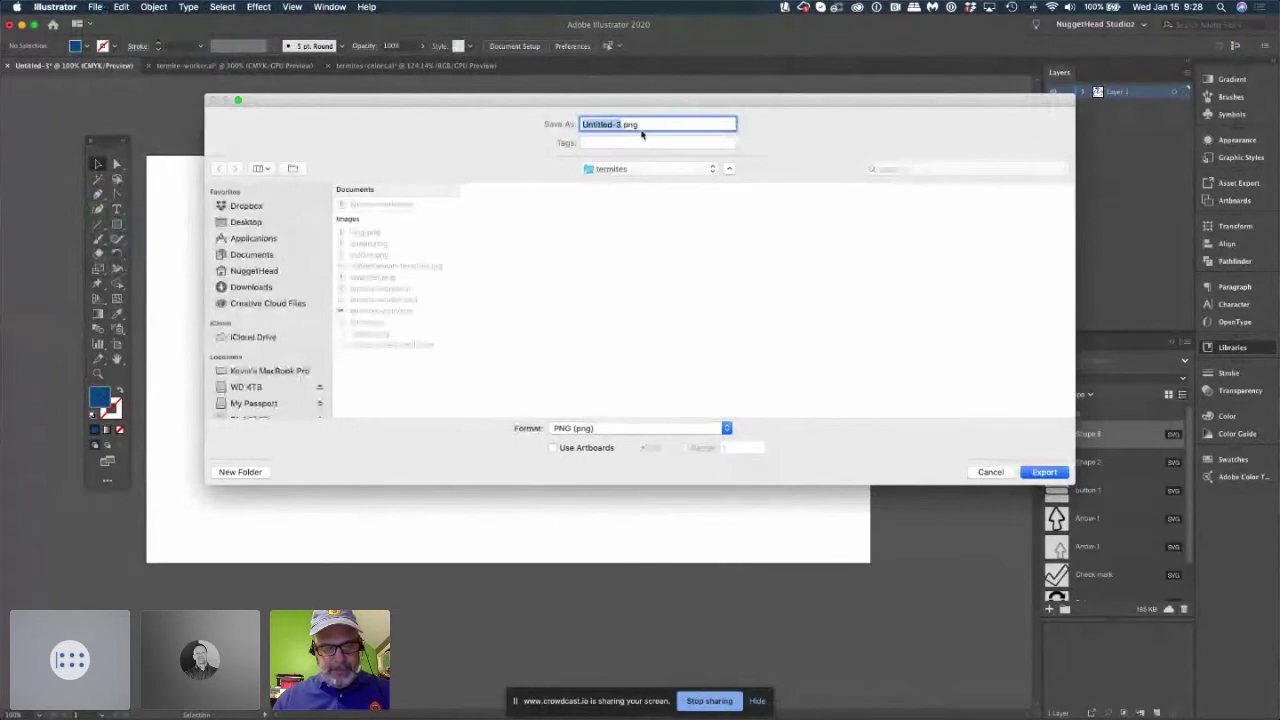
pyautogui.write('boat')
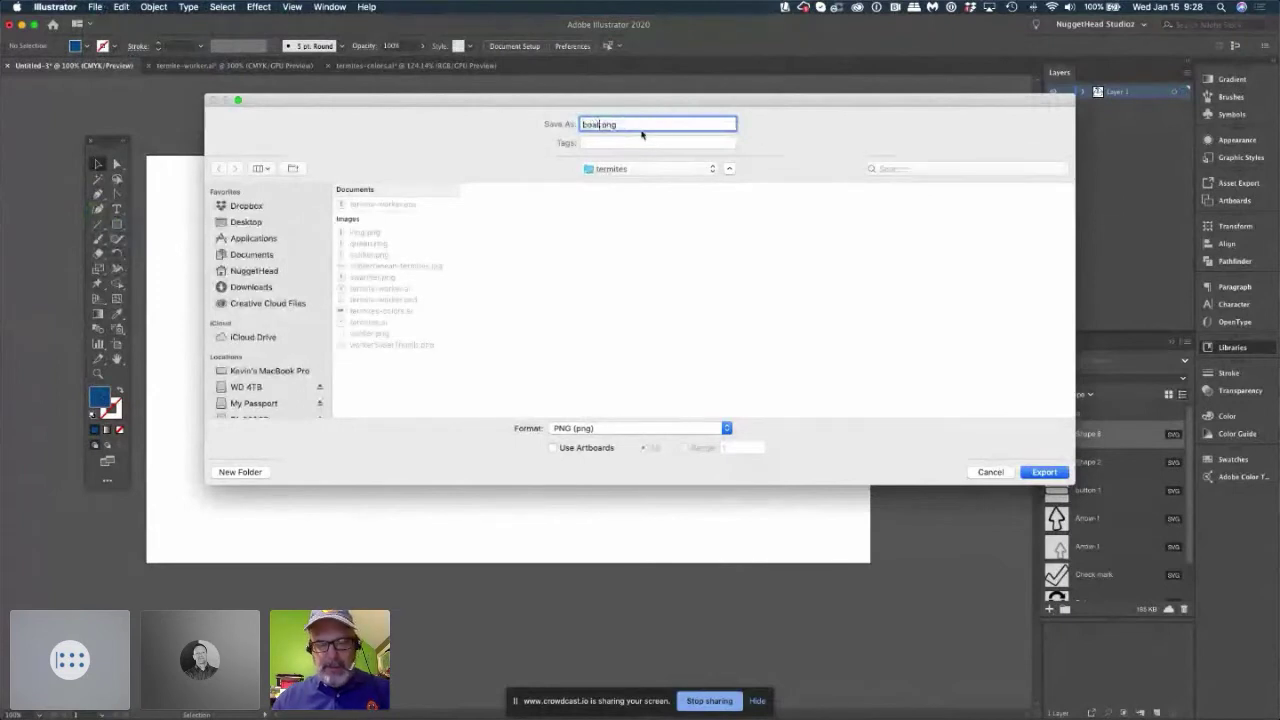
pyautogui.press('Return')
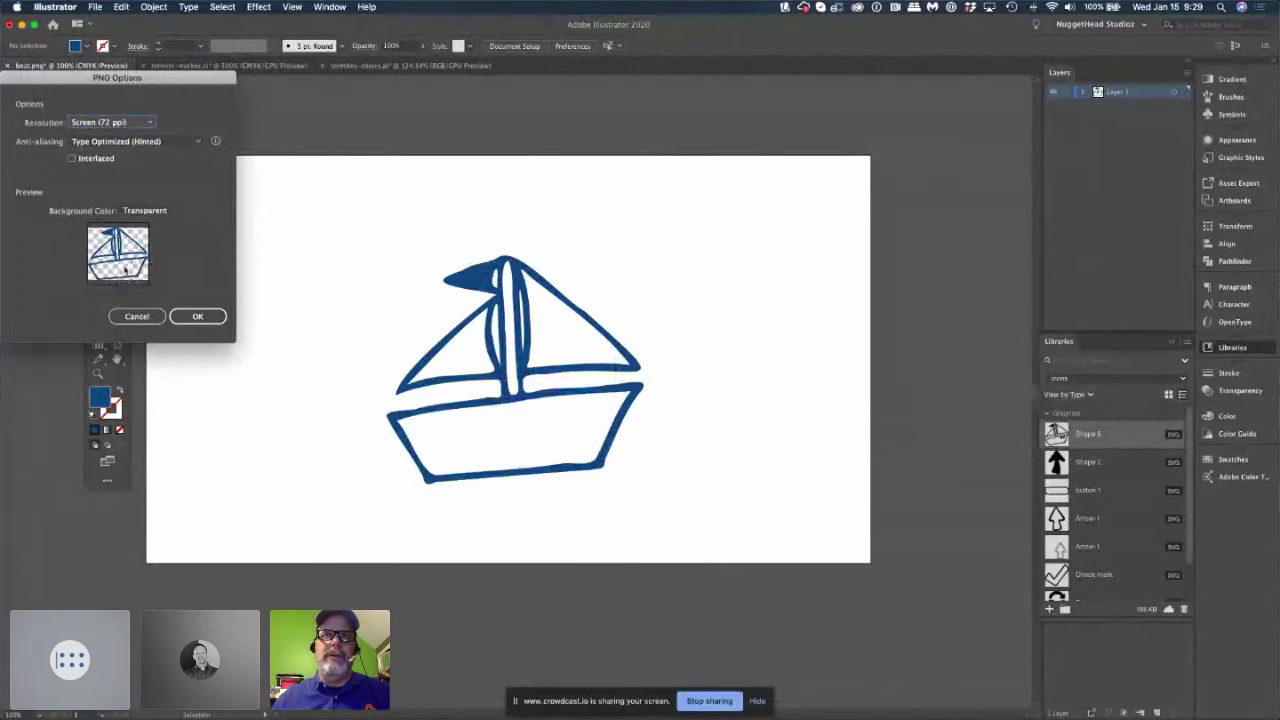
# Review the available resolutions for the PNG export, and cancel the export.
pyautogui.click(136, 317)
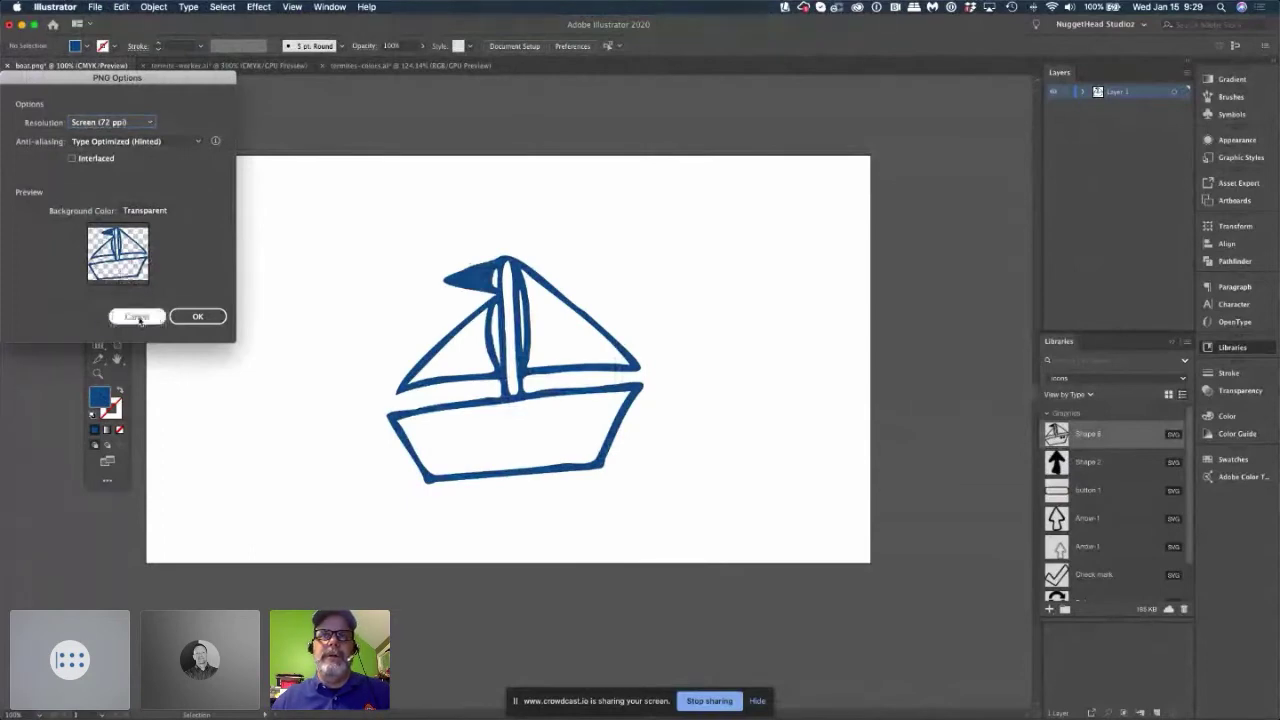
pyautogui.click(97, 124)
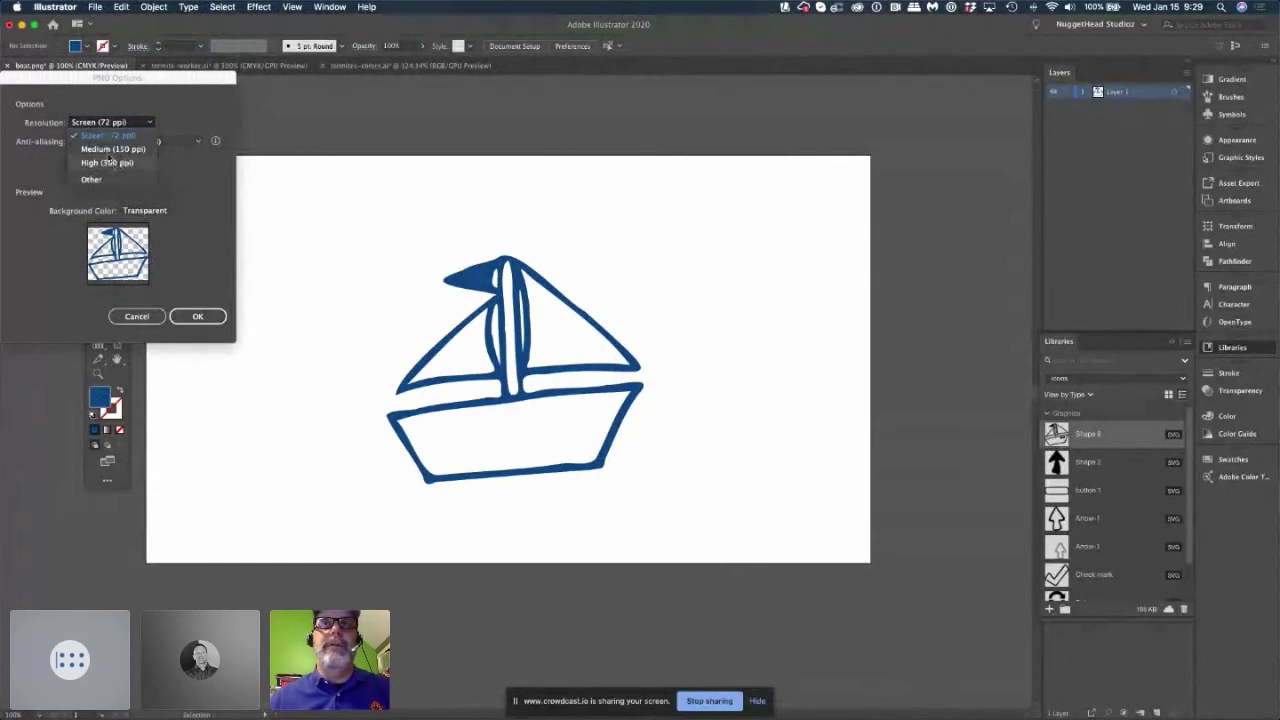
pyautogui.click(206, 220)
pyautogui.click(137, 317)
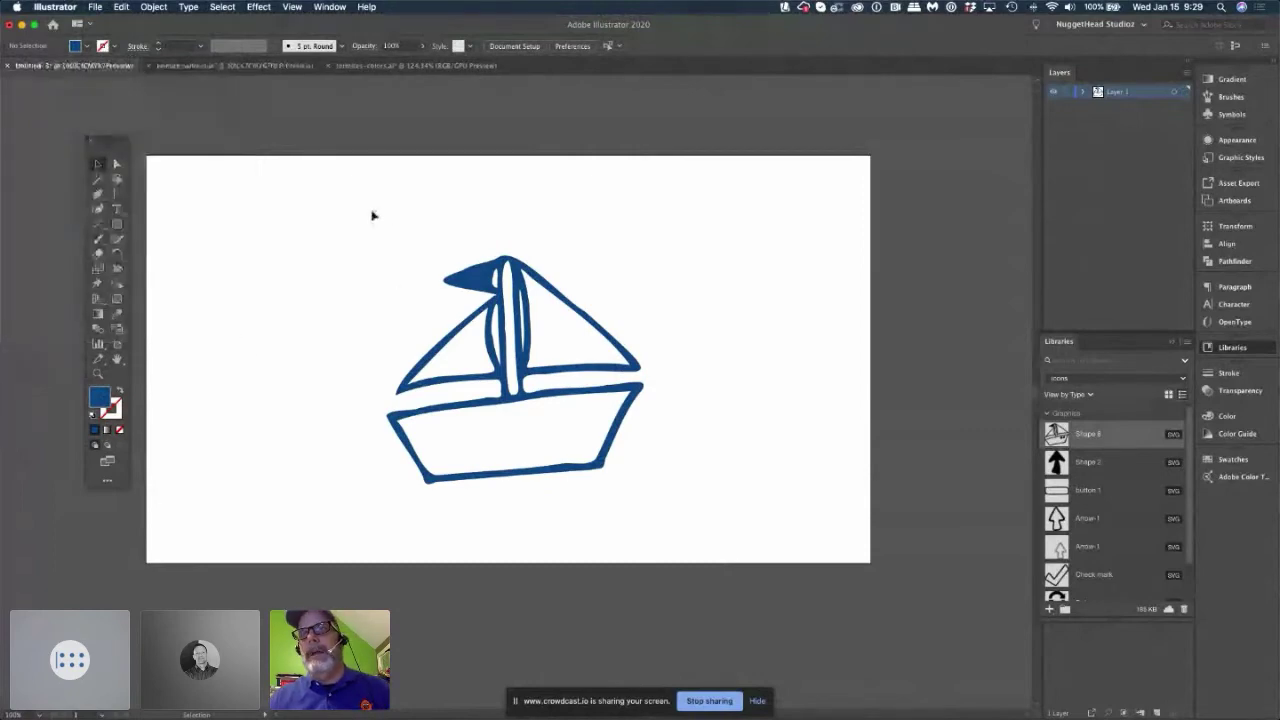
# Select the sailboat and move it to the upper-right corner of the artboard.
pyautogui.moveTo(371, 214); pyautogui.dragTo(673, 518)
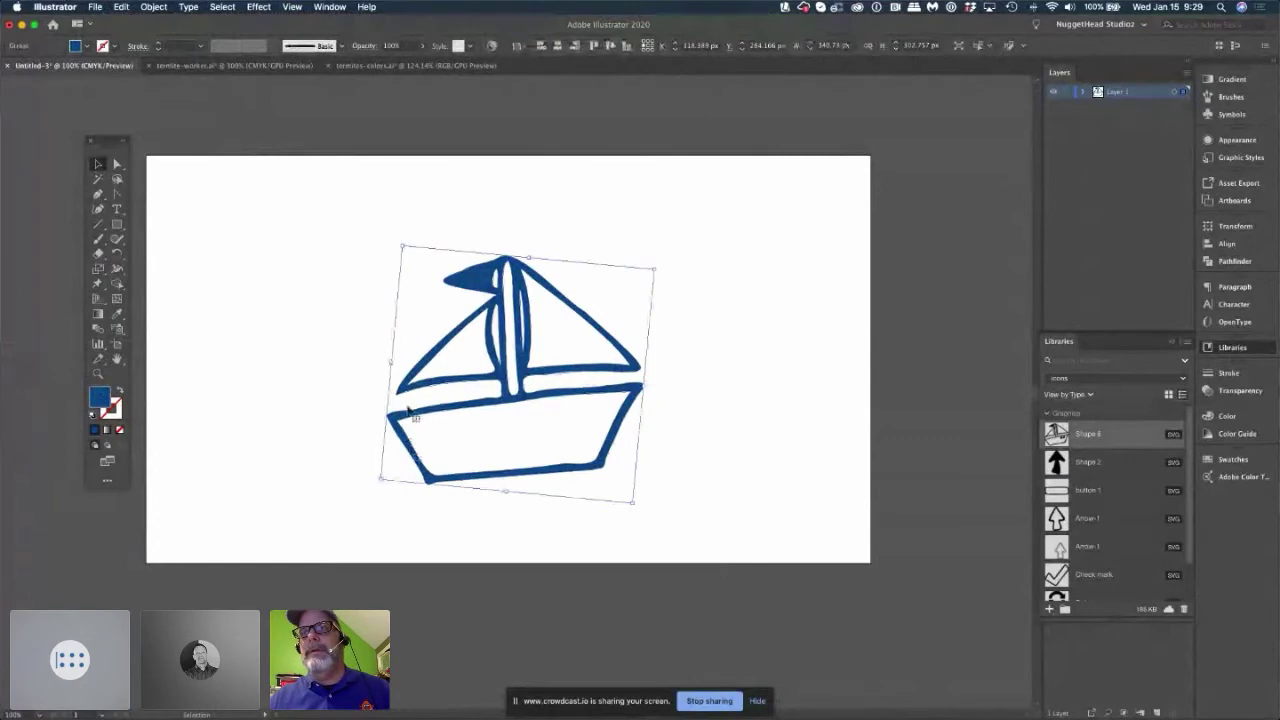
pyautogui.moveTo(548, 362); pyautogui.dragTo(751, 282)
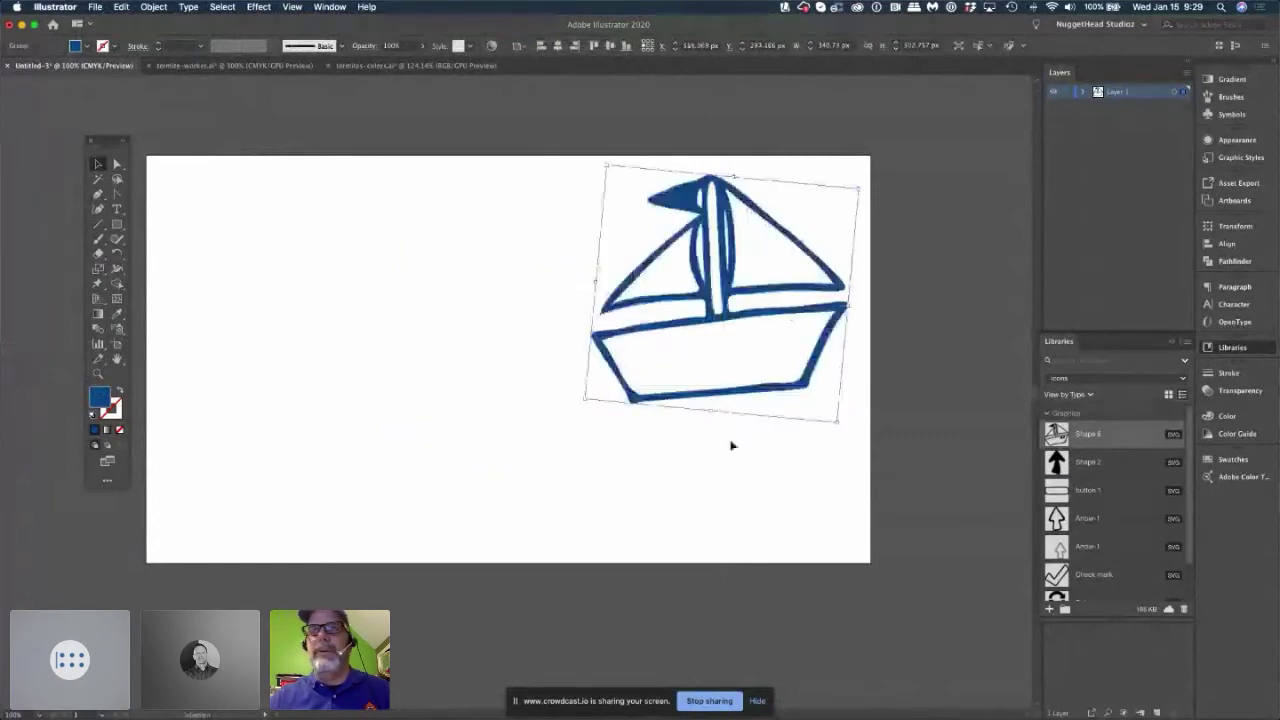
pyautogui.click(731, 445)
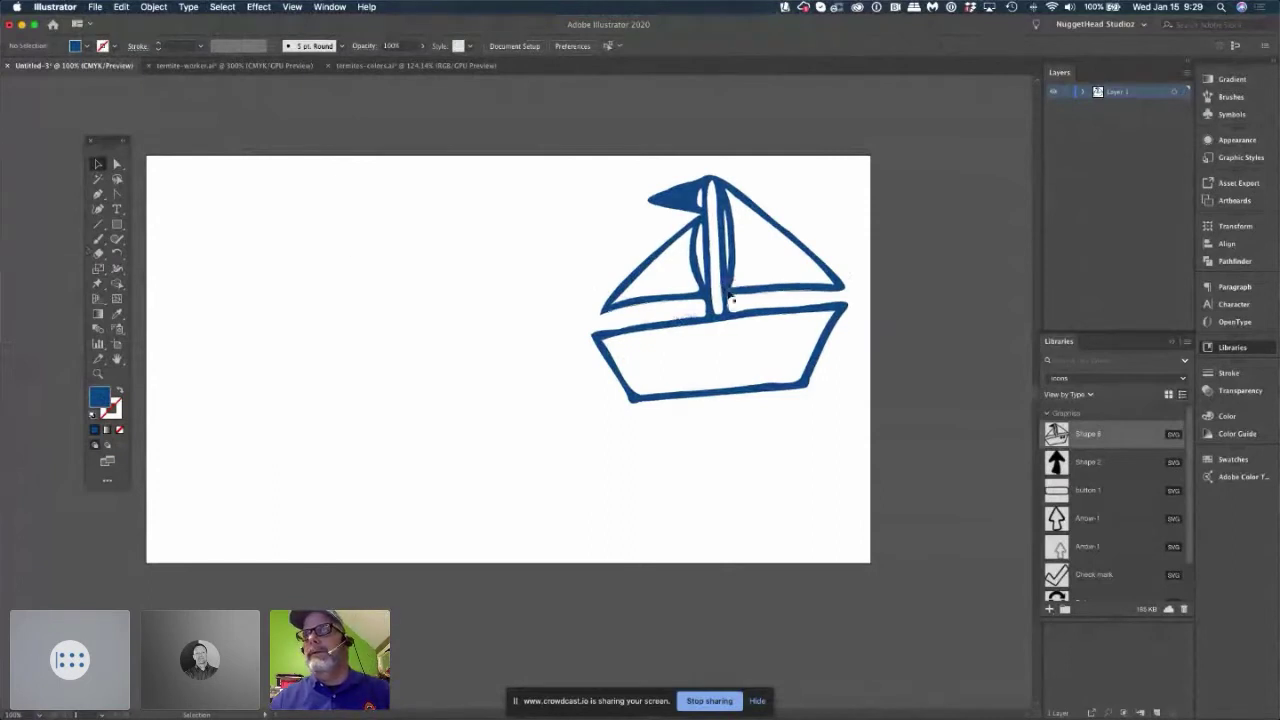
# Move the sailboat back to the left of the artboard's center and deselect it.
pyautogui.click(727, 292)
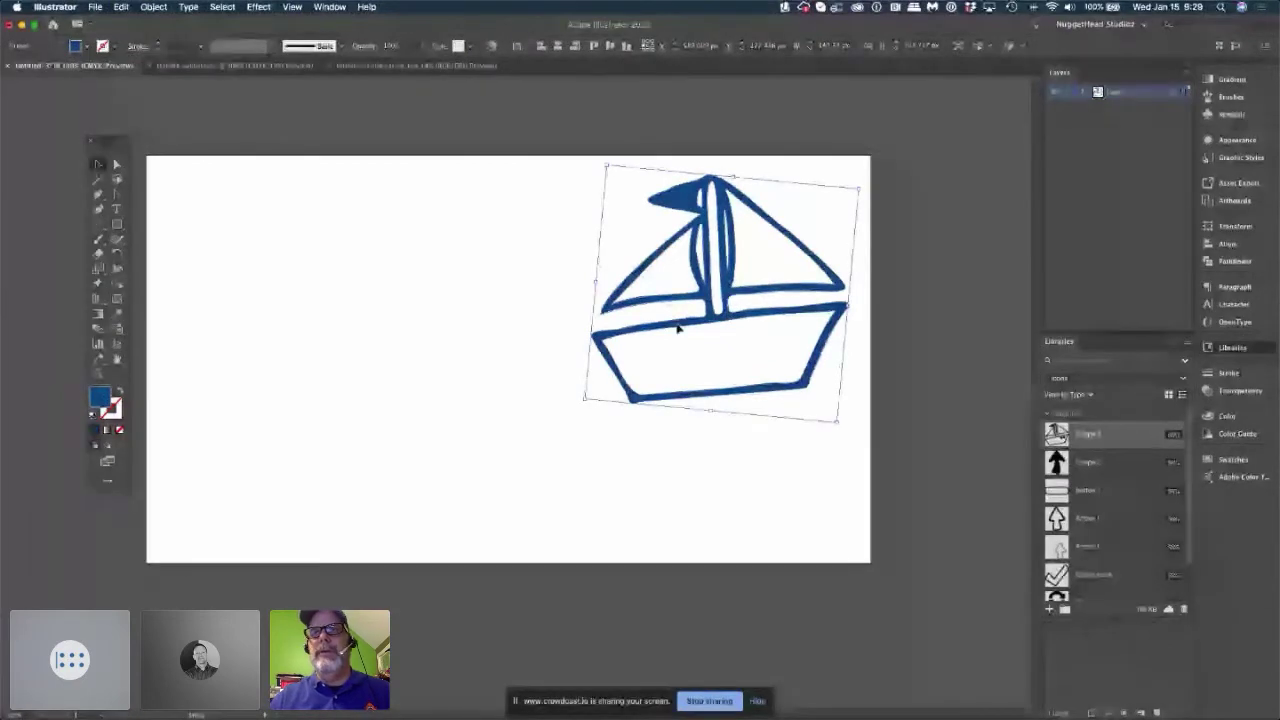
pyautogui.moveTo(677, 328); pyautogui.dragTo(396, 419)
pyautogui.press('a')
pyautogui.click(232, 315)
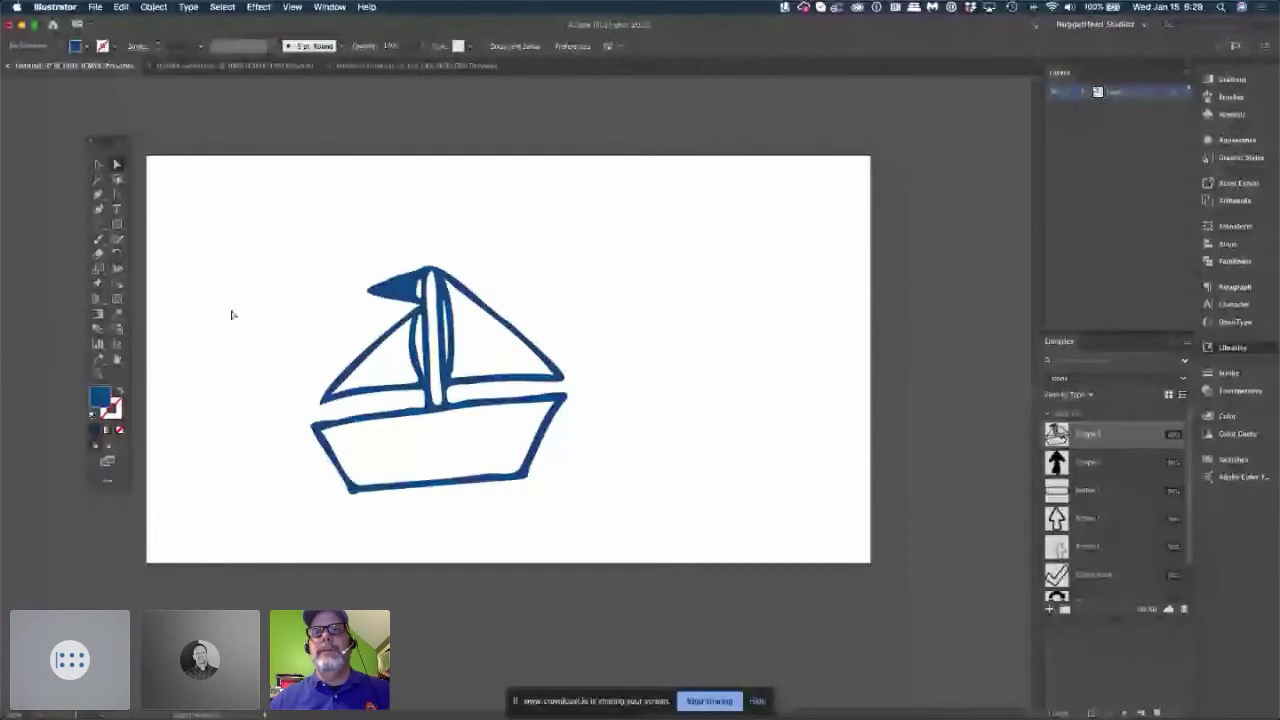
# Adjust the anchor point on the underside of the right sail's bottom line near the mast to thicken the line there.
pyautogui.press('super+1')
pyautogui.click(279, 343)
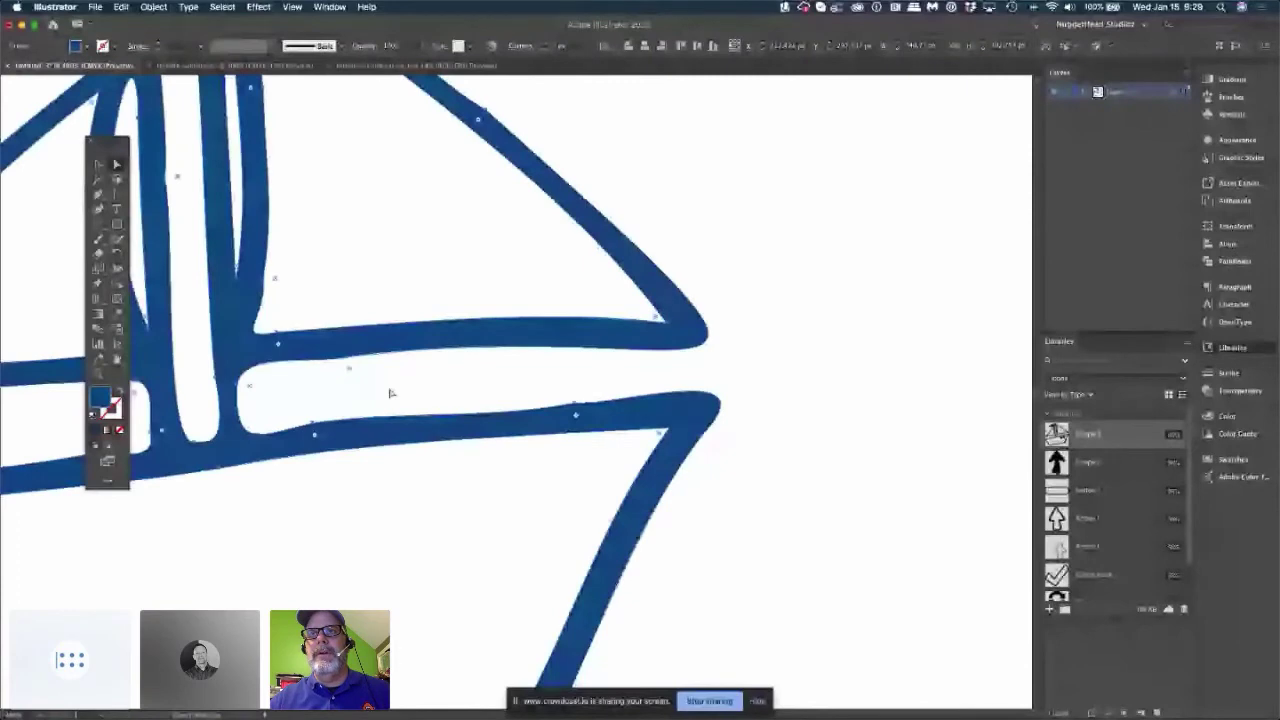
pyautogui.moveTo(390, 393); pyautogui.dragTo(338, 353)
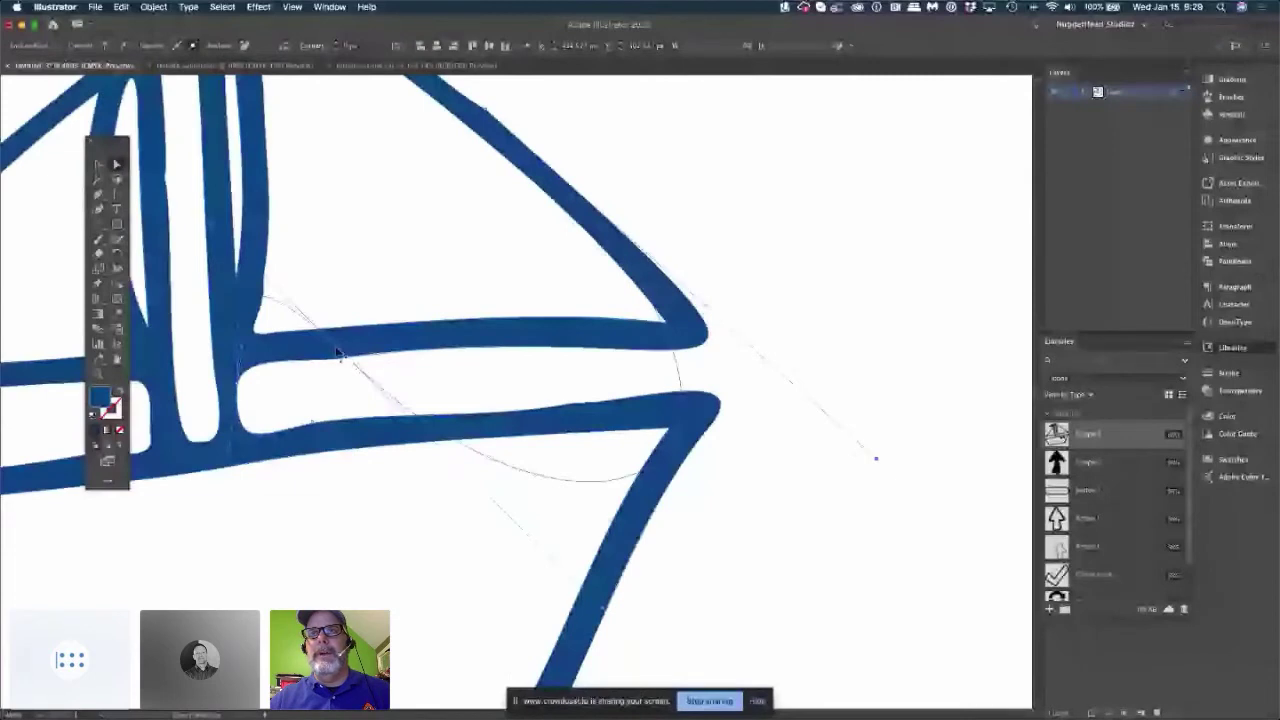
pyautogui.moveTo(338, 353); pyautogui.dragTo(370, 317)
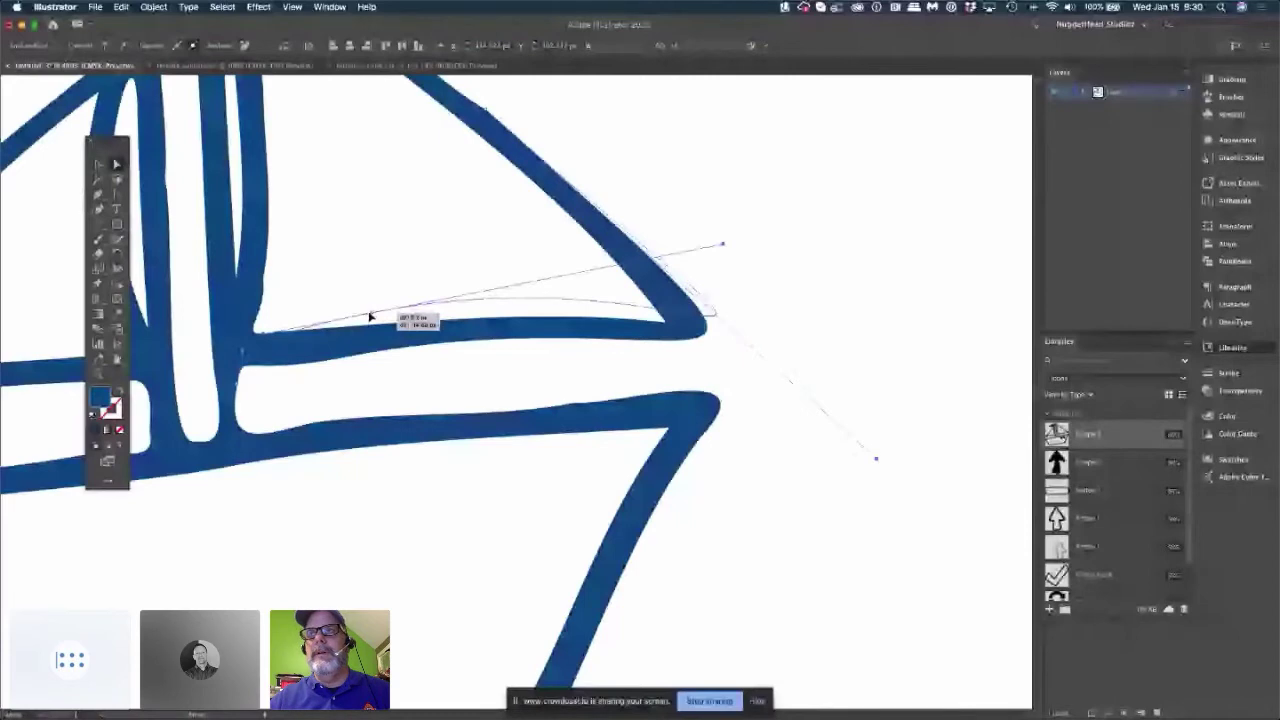
pyautogui.moveTo(370, 317); pyautogui.dragTo(383, 363)
pyautogui.click(453, 455)
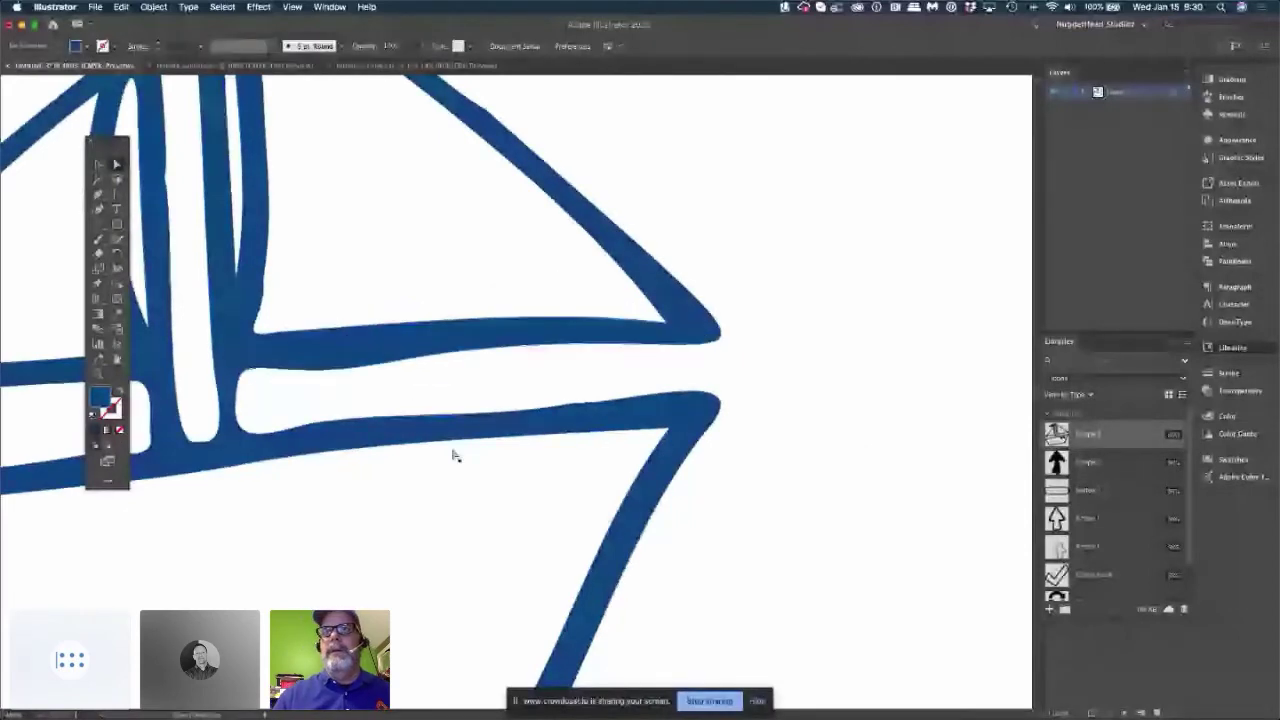
pyautogui.press('super+minus')
pyautogui.press('super+minus')
pyautogui.press('super+minus')
pyautogui.scroll(-2, 450, 421)
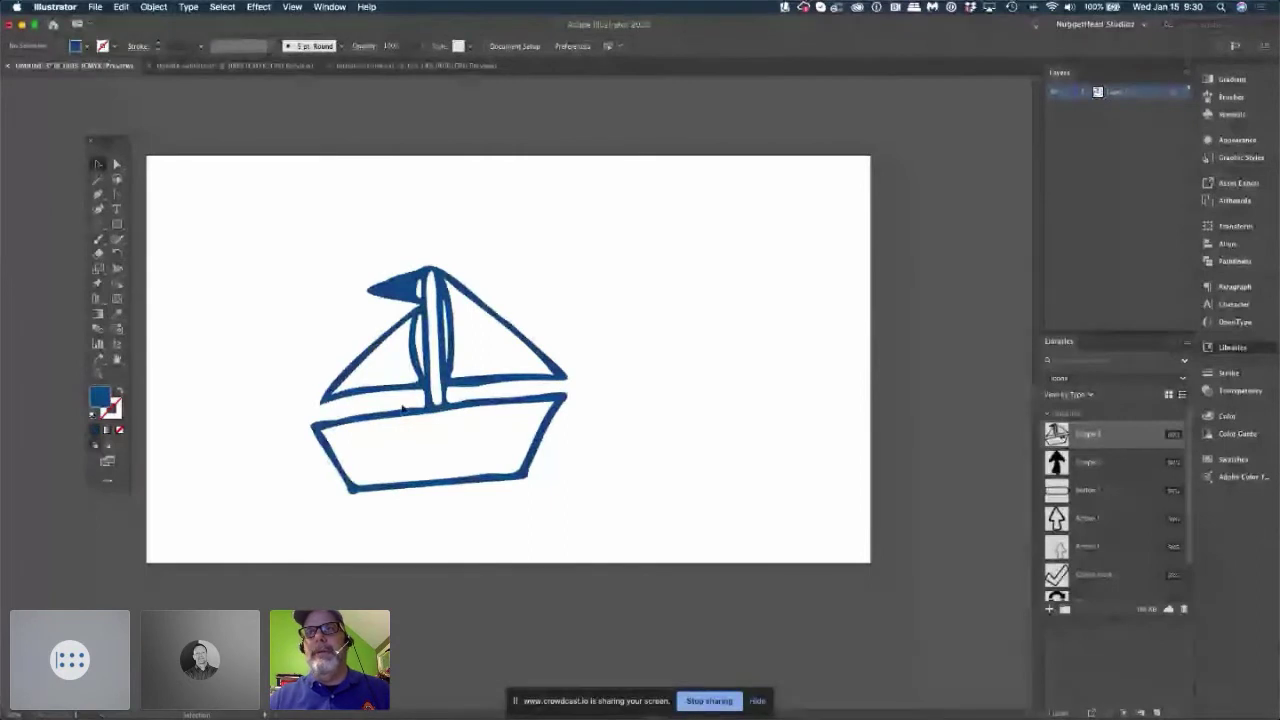
# Scale the whole sailboat down to about 72 px wide, deselect it and inspect the small icon up close.
pyautogui.moveTo(246, 220); pyautogui.dragTo(630, 558)
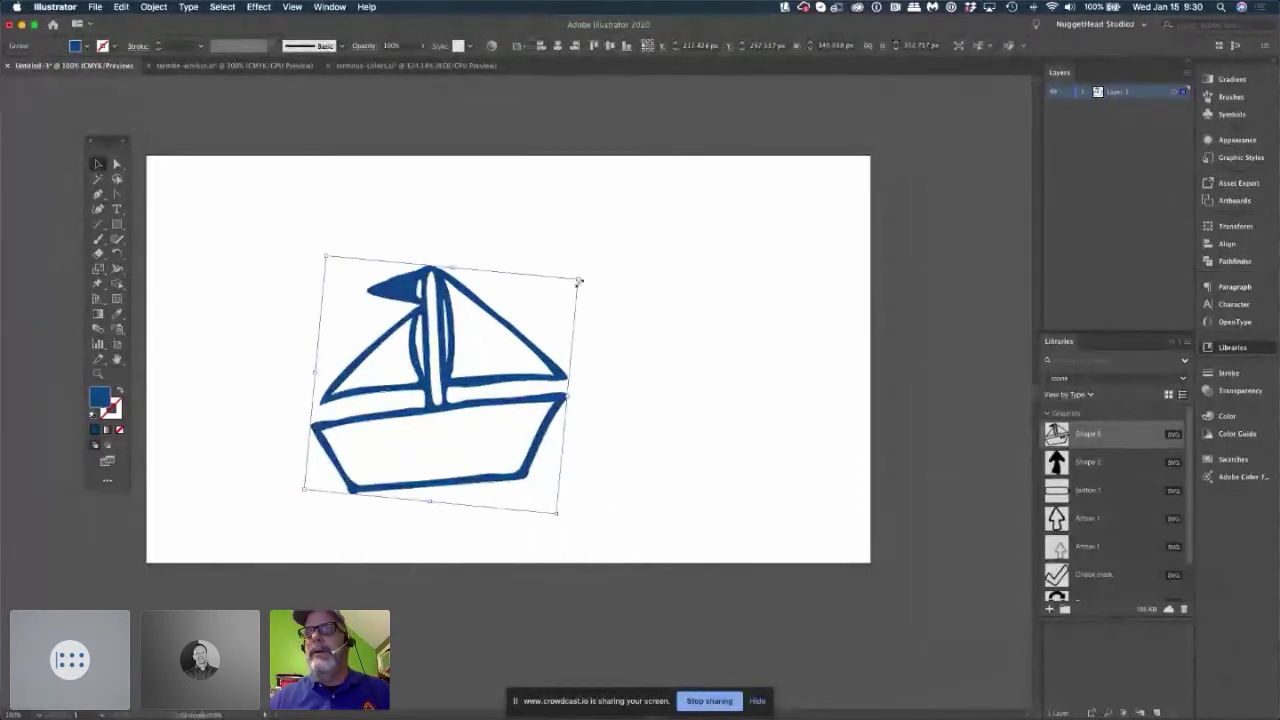
pyautogui.moveTo(577, 281); pyautogui.dragTo(362, 440)
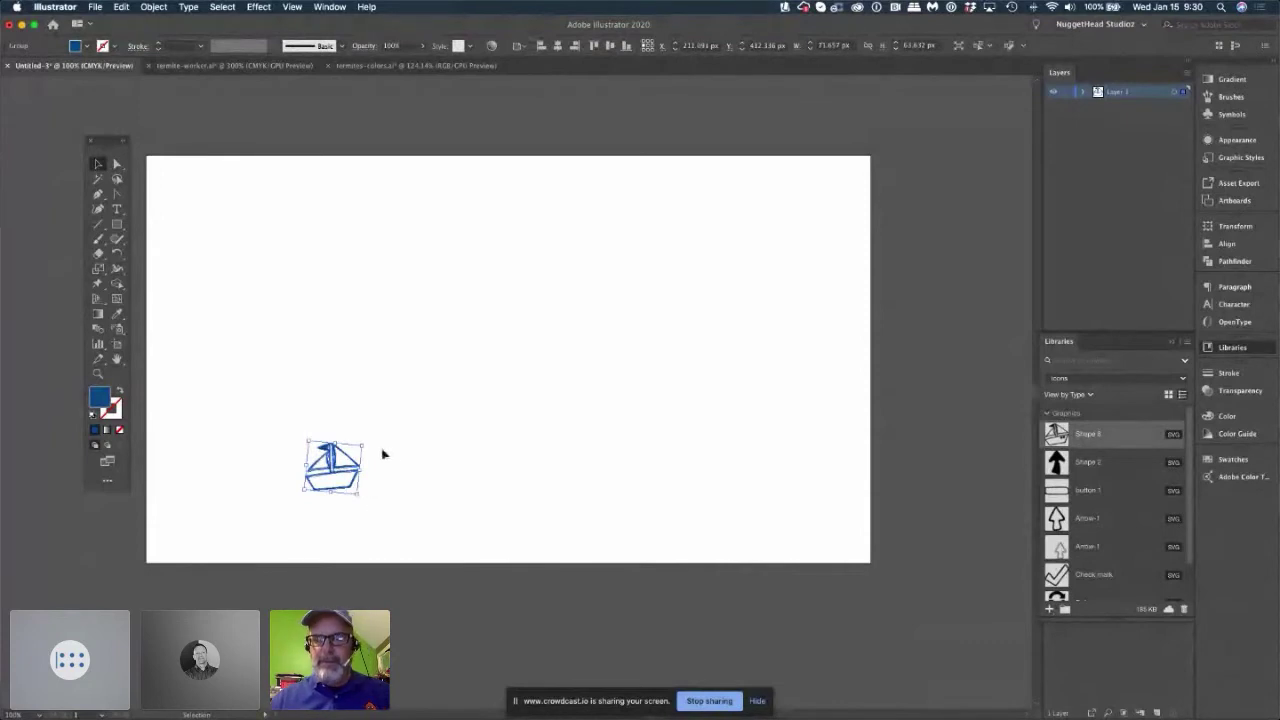
pyautogui.click(408, 454)
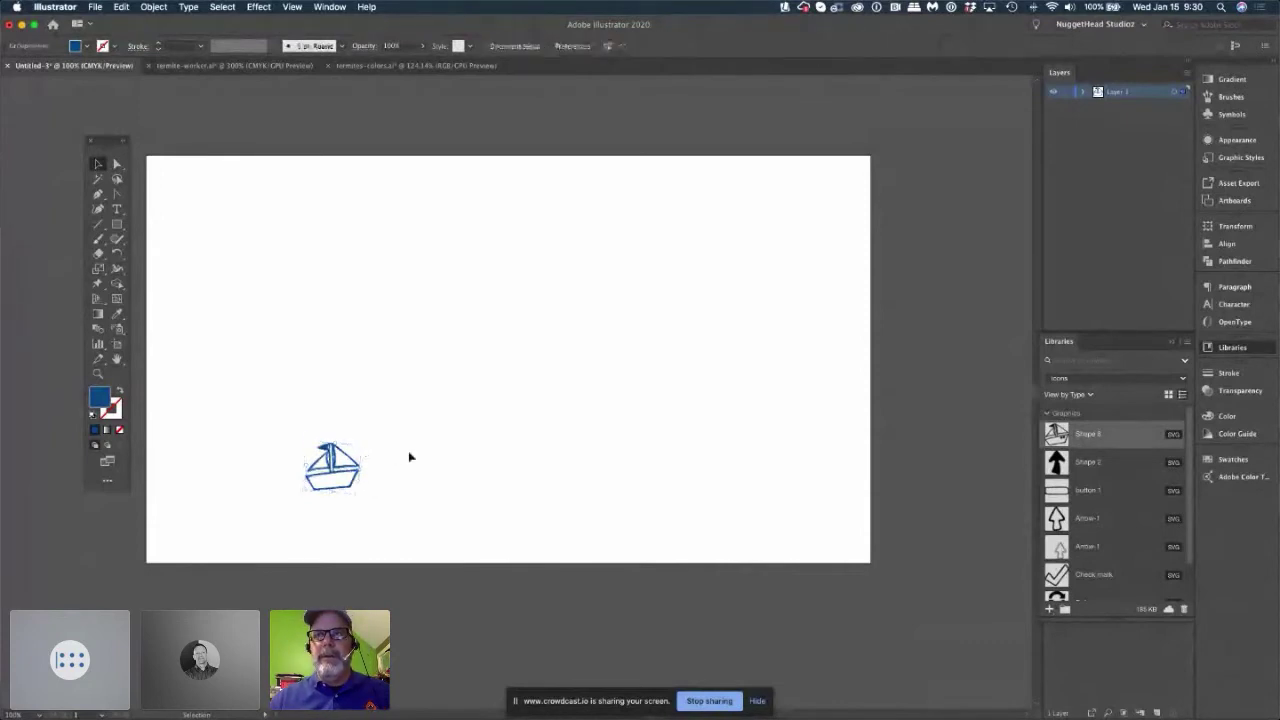
pyautogui.press('super+plus')
pyautogui.press('super+plus')
pyautogui.press('super+plus')
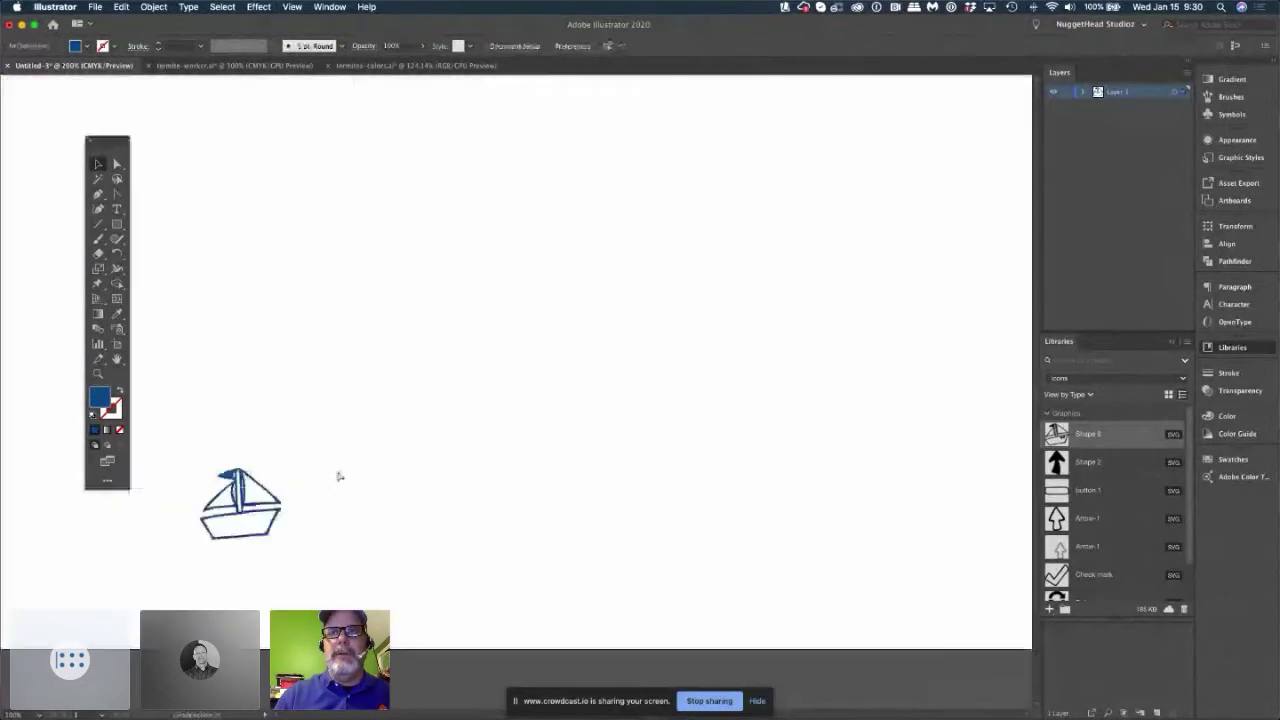
# Examine the small sailboat's line and edge quality at high magnification and at 100% view.
pyautogui.hscroll(-6, 358, 490)
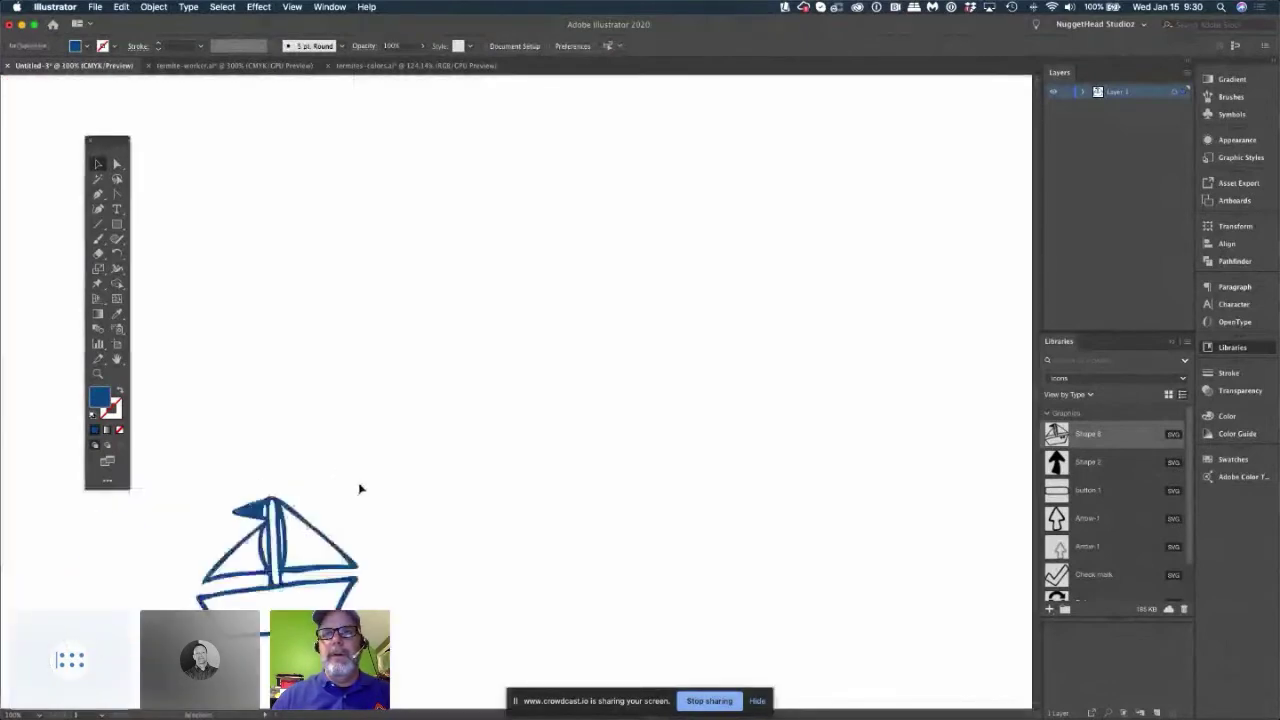
pyautogui.hscroll(-4, 360, 488)
pyautogui.scroll(-8, 360, 484)
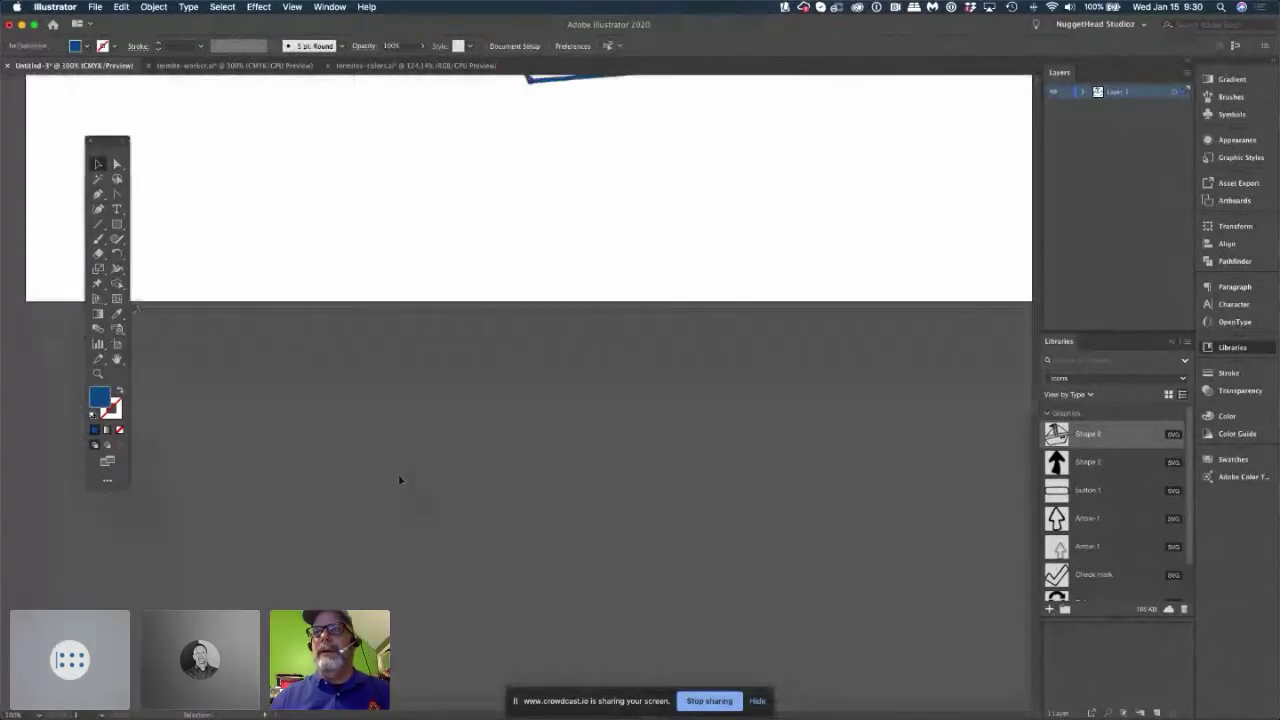
pyautogui.scroll(5, 399, 480)
pyautogui.scroll(6, 399, 480)
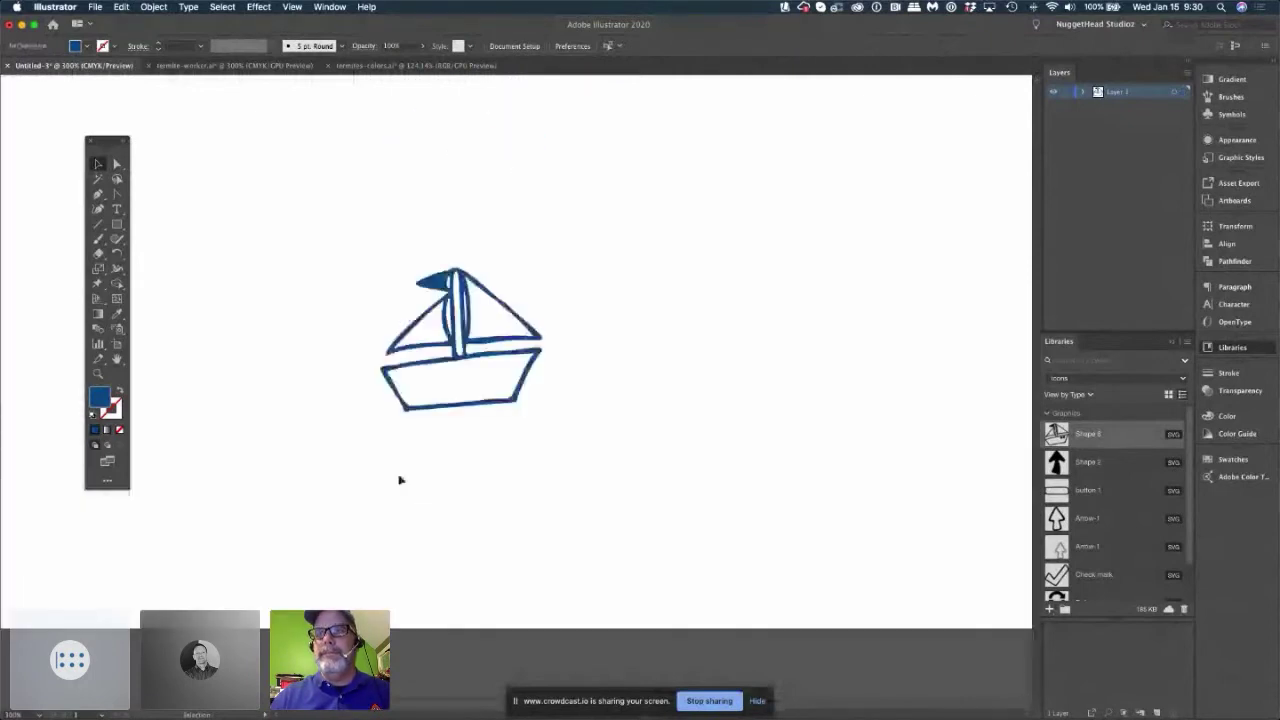
pyautogui.press('super+plus')
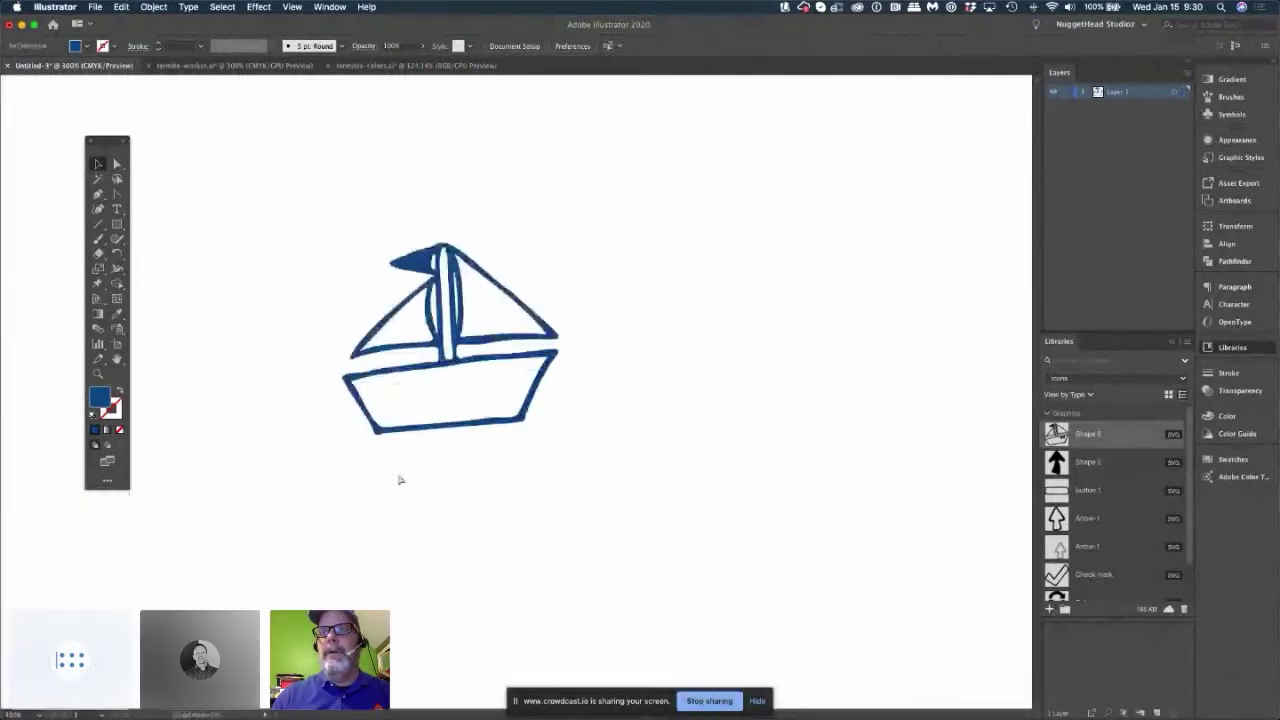
pyautogui.press('super+plus')
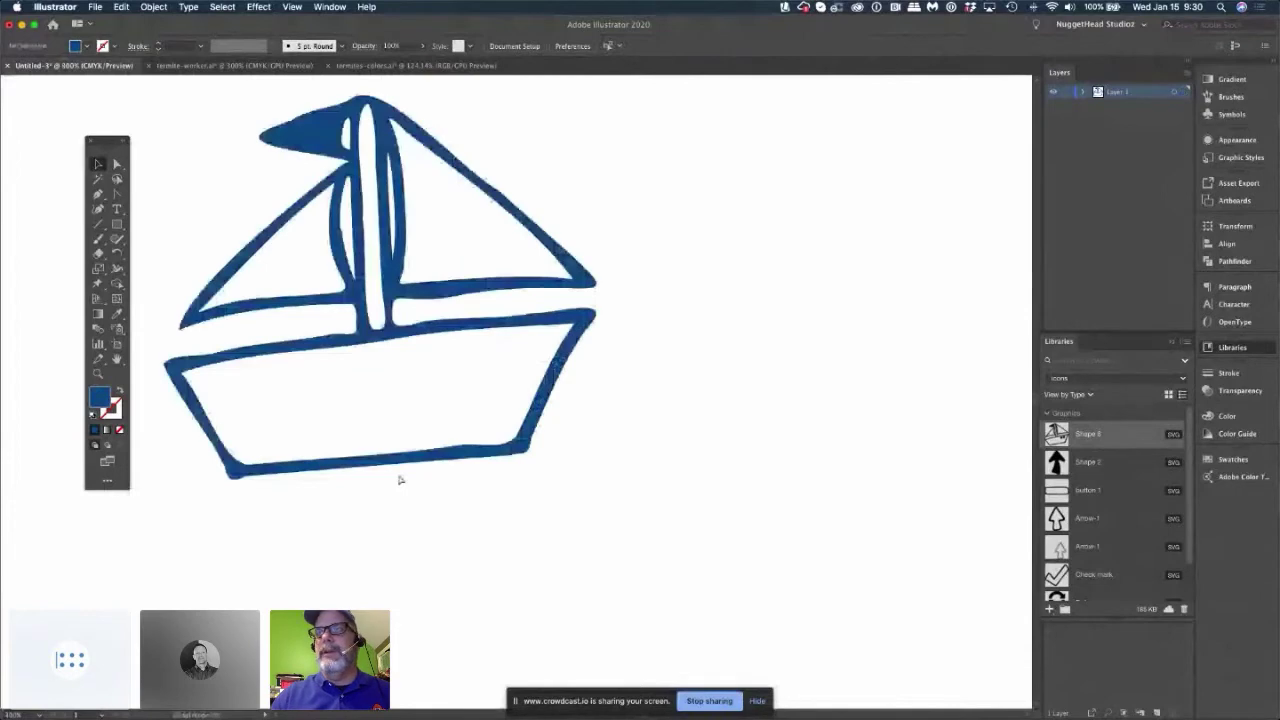
pyautogui.press('super+plus')
pyautogui.press('super+plus')
pyautogui.press('super+plus')
pyautogui.press('super+plus')
pyautogui.press('super+plus')
pyautogui.press('super+plus')
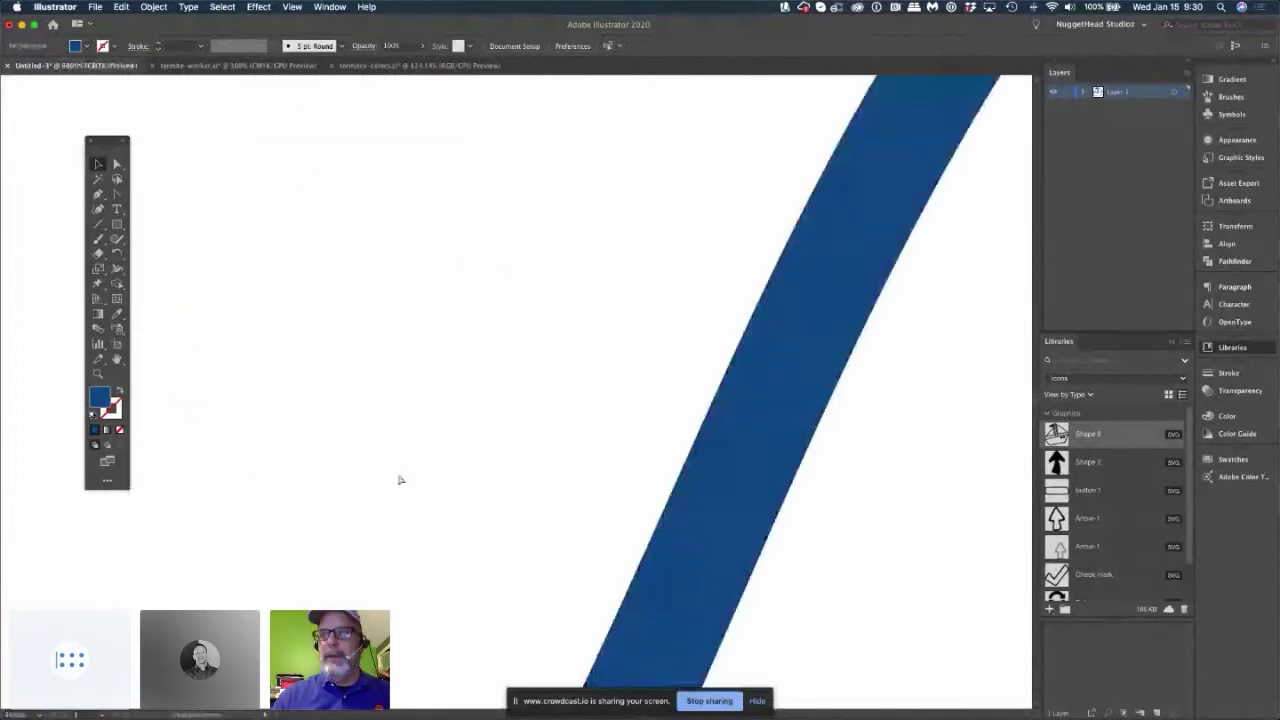
pyautogui.scroll(-1, 399, 480)
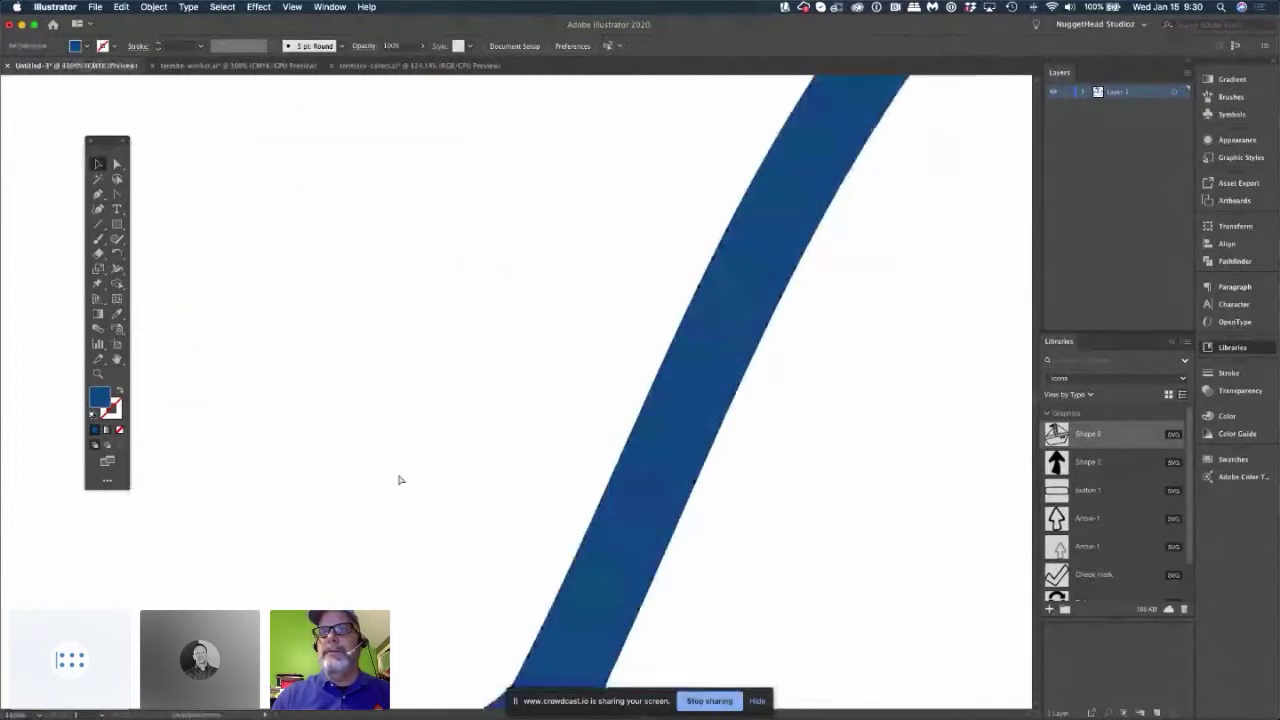
pyautogui.press('super+minus')
pyautogui.press('super+minus')
pyautogui.press('super+minus')
pyautogui.press('super+minus')
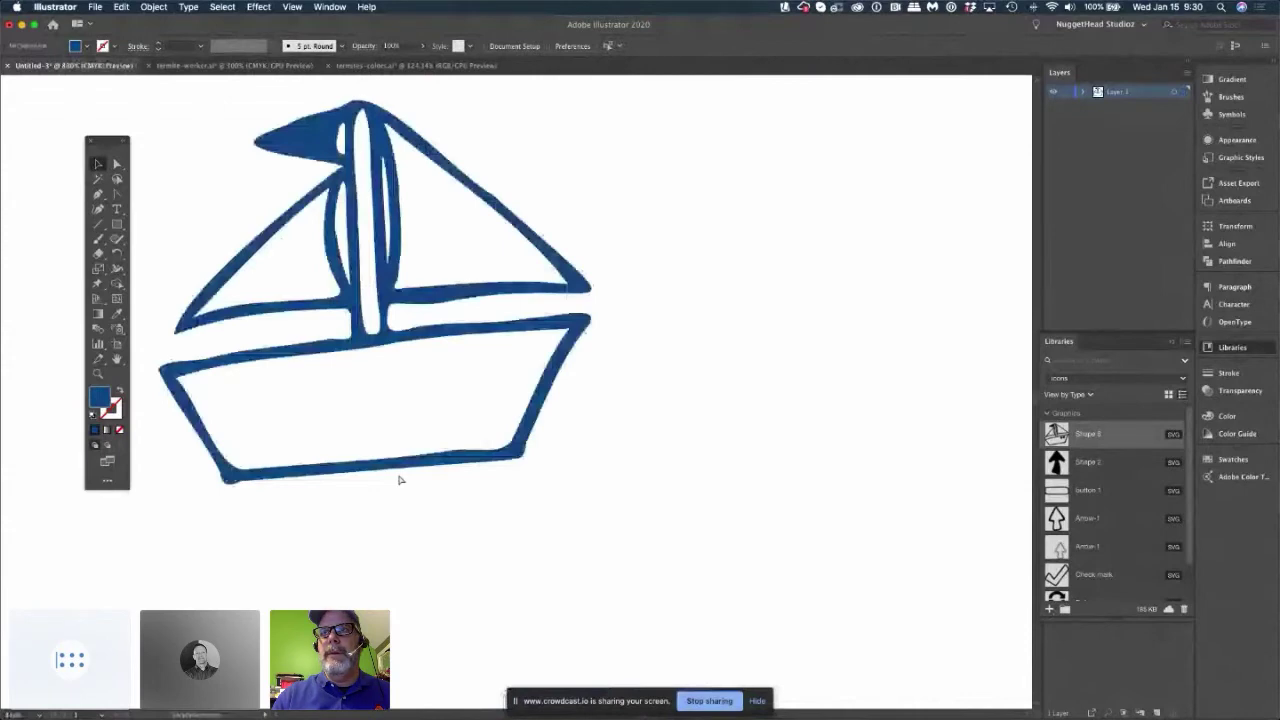
pyautogui.press('super+1')
pyautogui.hscroll(3, 399, 480)
pyautogui.scroll(1, 399, 480)
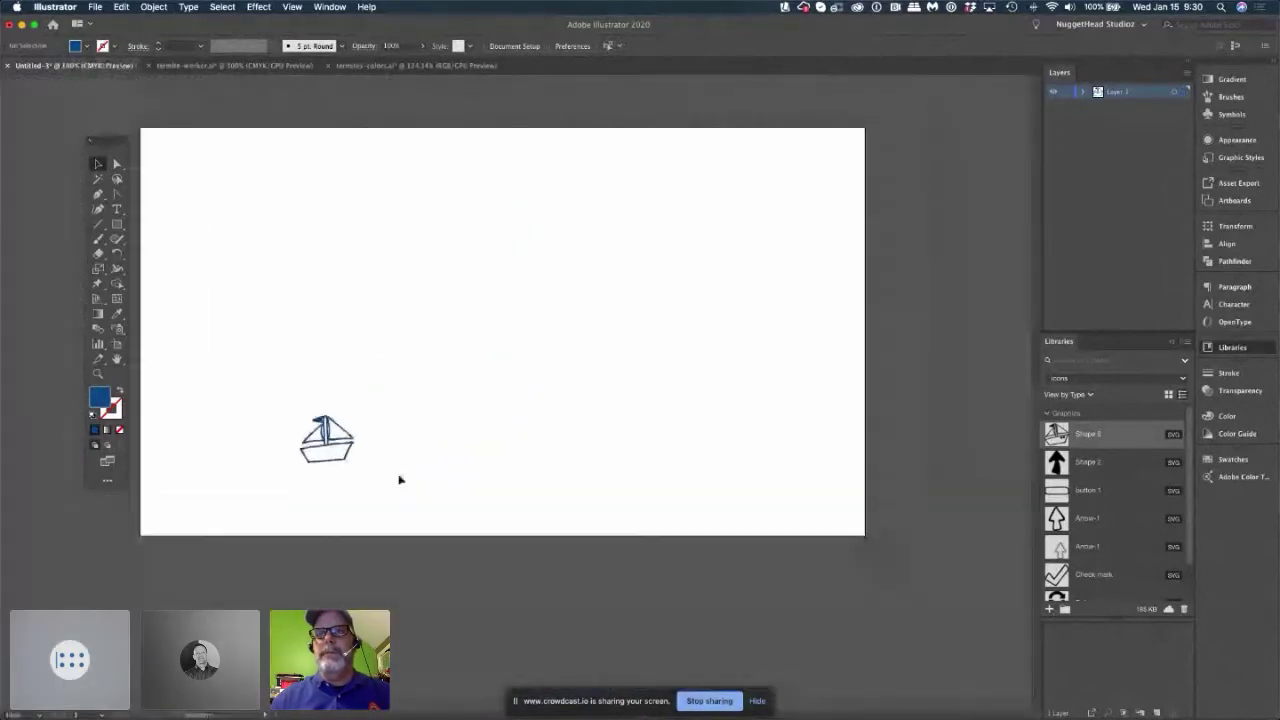
# Scale the sailboat up to nearly the artboard's full height, rotate it slightly counterclockwise and deselect it.
pyautogui.moveTo(277, 378); pyautogui.dragTo(393, 526)
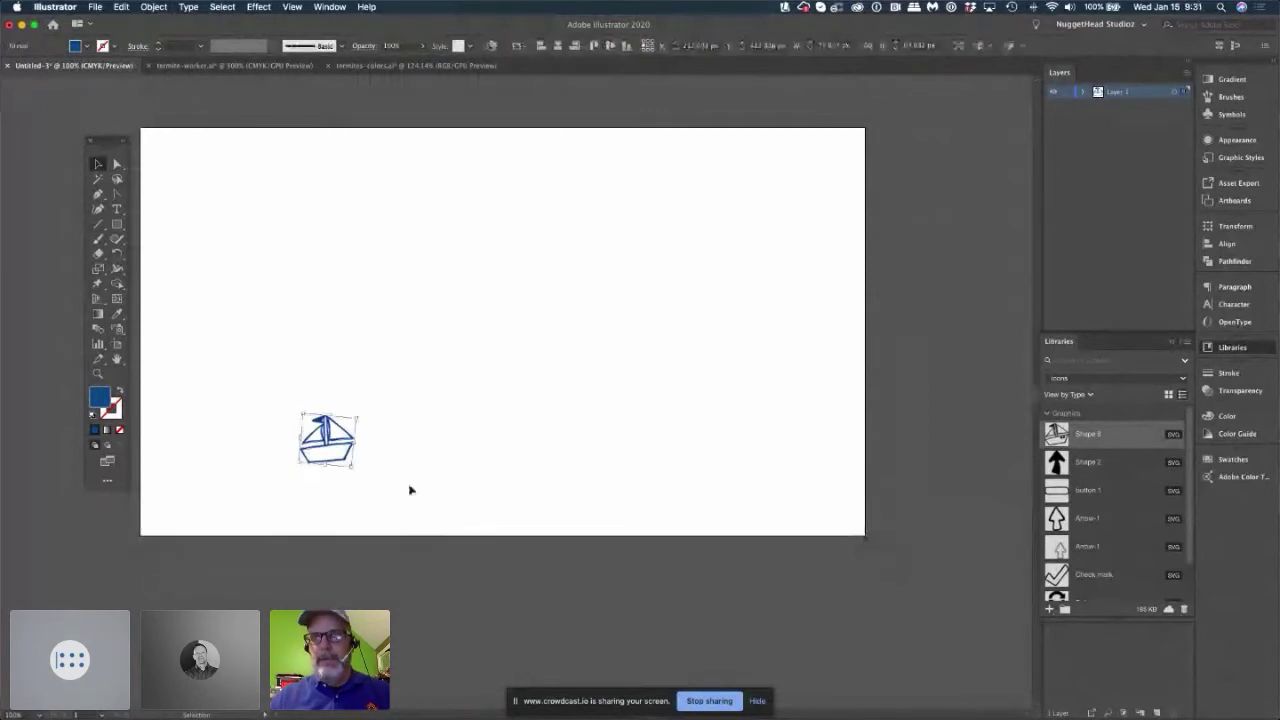
pyautogui.moveTo(356, 414); pyautogui.dragTo(833, 180)
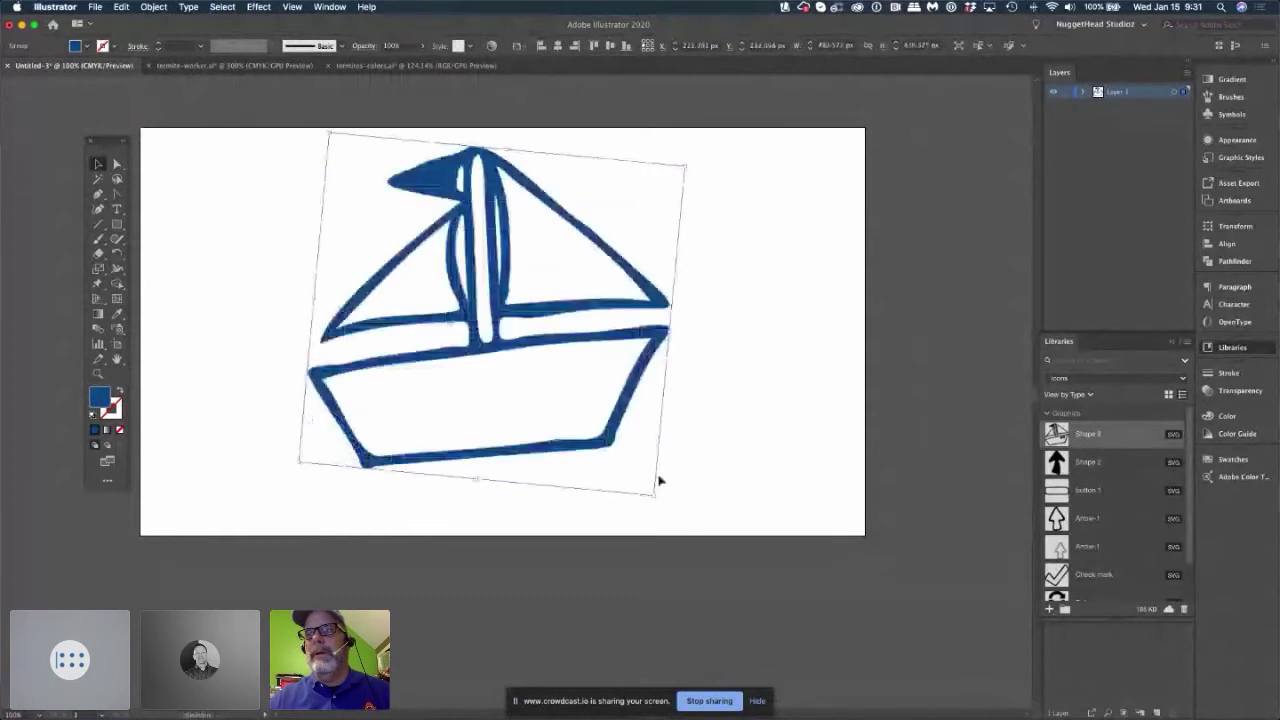
pyautogui.moveTo(661, 500)
pyautogui.mouseDown()
pyautogui.moveTo(677, 491)
pyautogui.moveTo(684, 506)
pyautogui.moveTo(677, 487)
pyautogui.mouseUp()
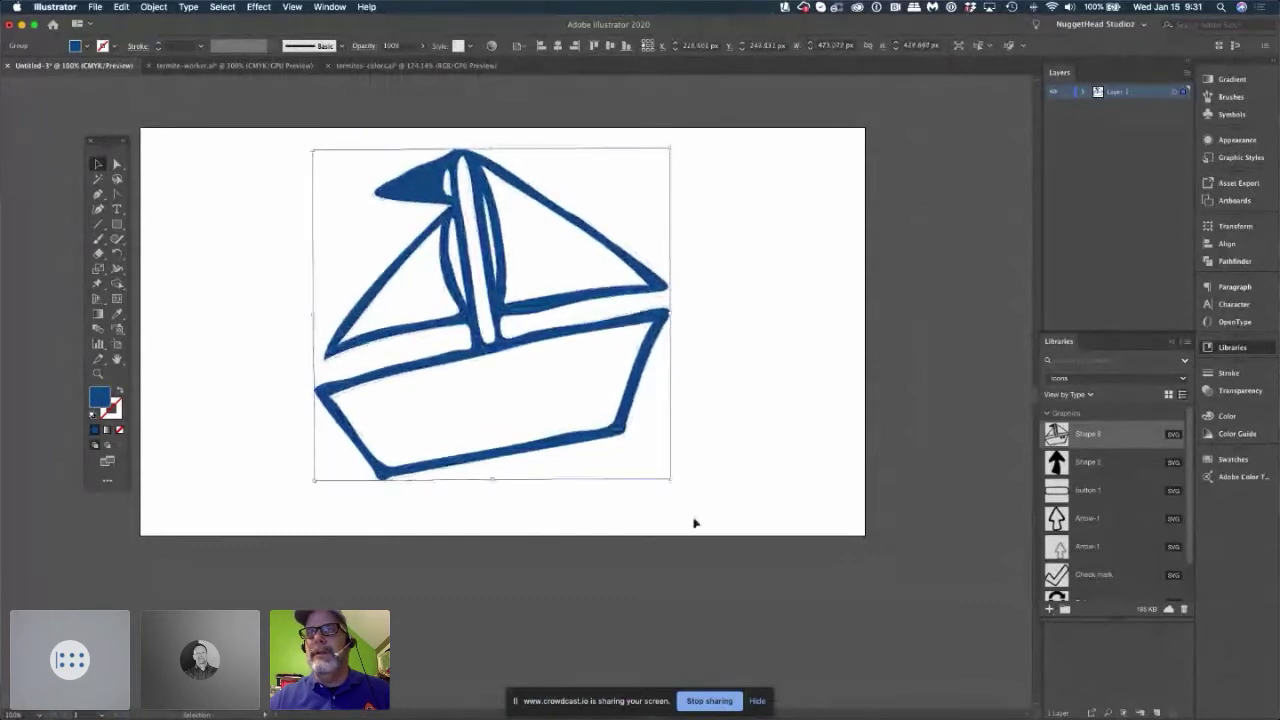
pyautogui.click(706, 541)
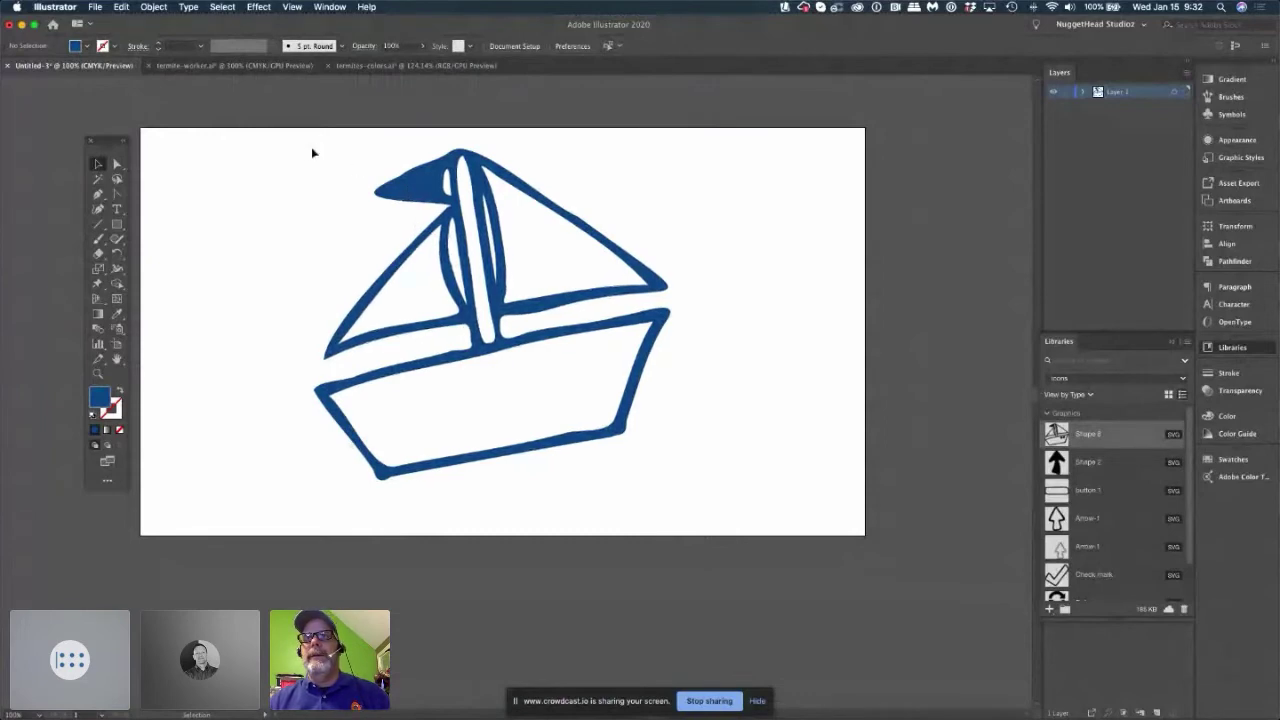
# Select the whole sailboat and scale it down to about 134 px wide near the artboard's upper-right corner.
pyautogui.moveTo(304, 151)
pyautogui.mouseDown()
pyautogui.moveTo(557, 374)
pyautogui.moveTo(634, 478)
pyautogui.mouseUp()
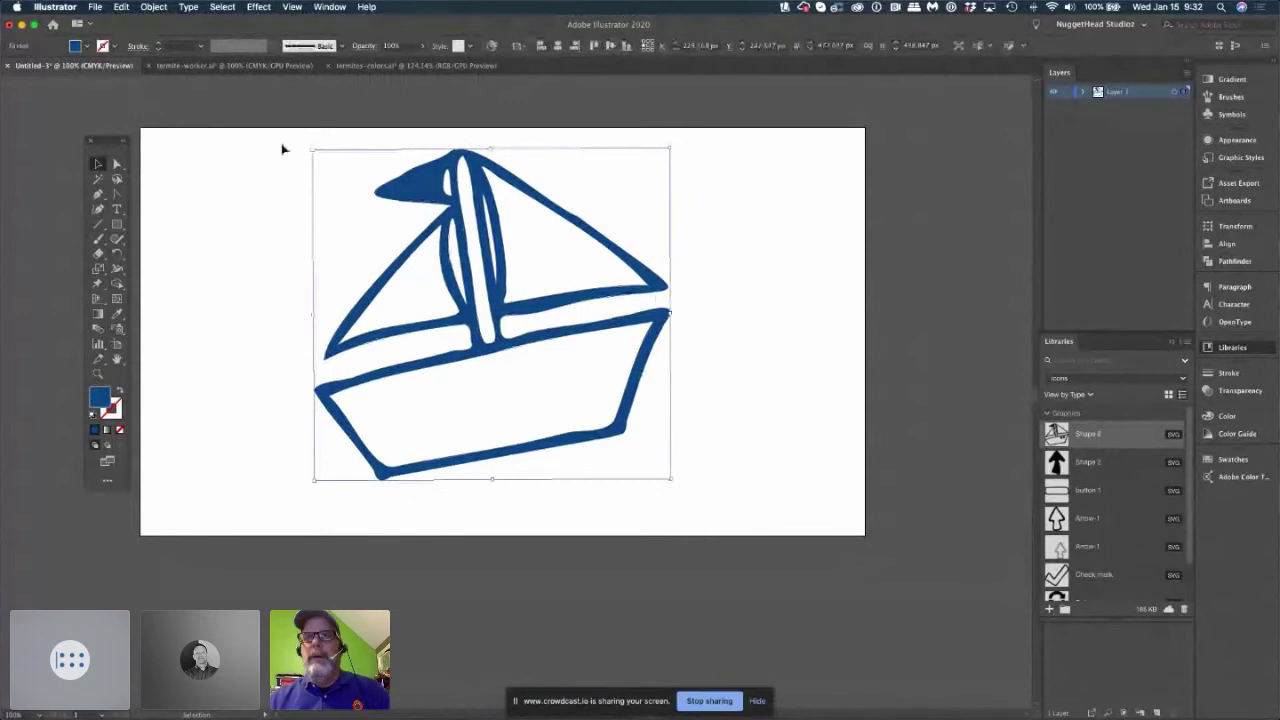
pyautogui.moveTo(311, 150); pyautogui.dragTo(378, 209)
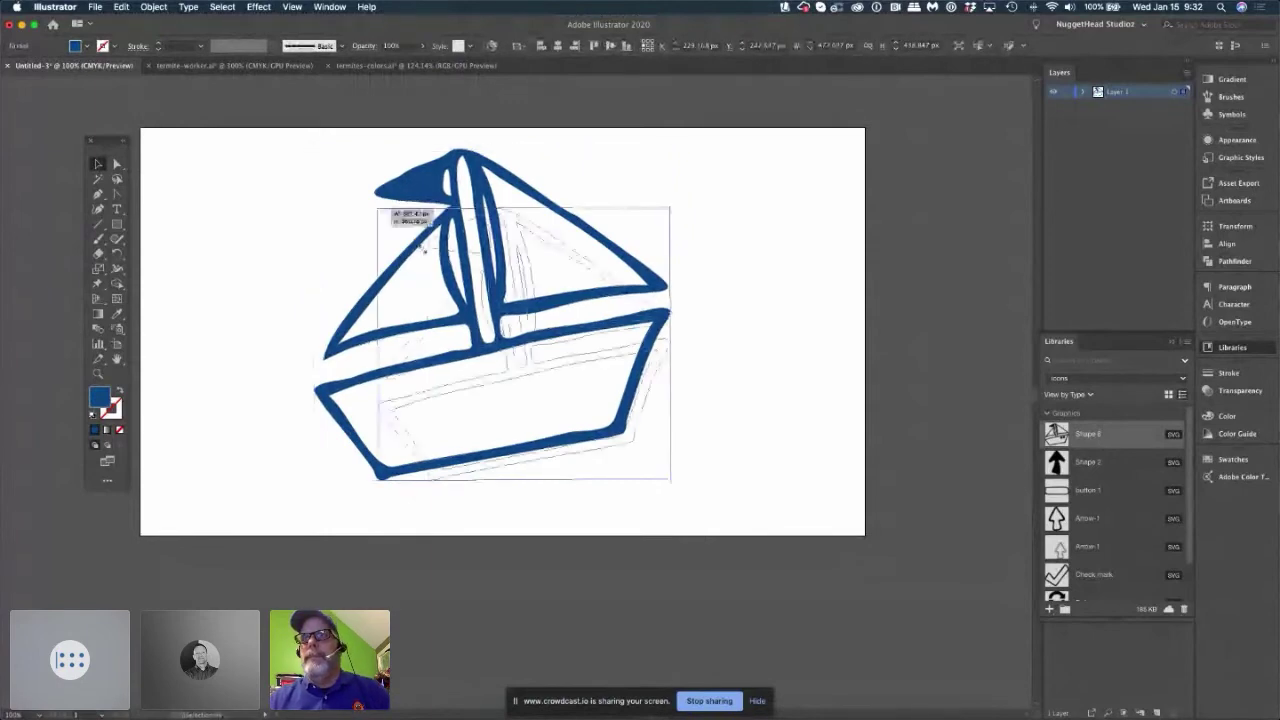
pyautogui.moveTo(421, 248); pyautogui.dragTo(1032, 190)
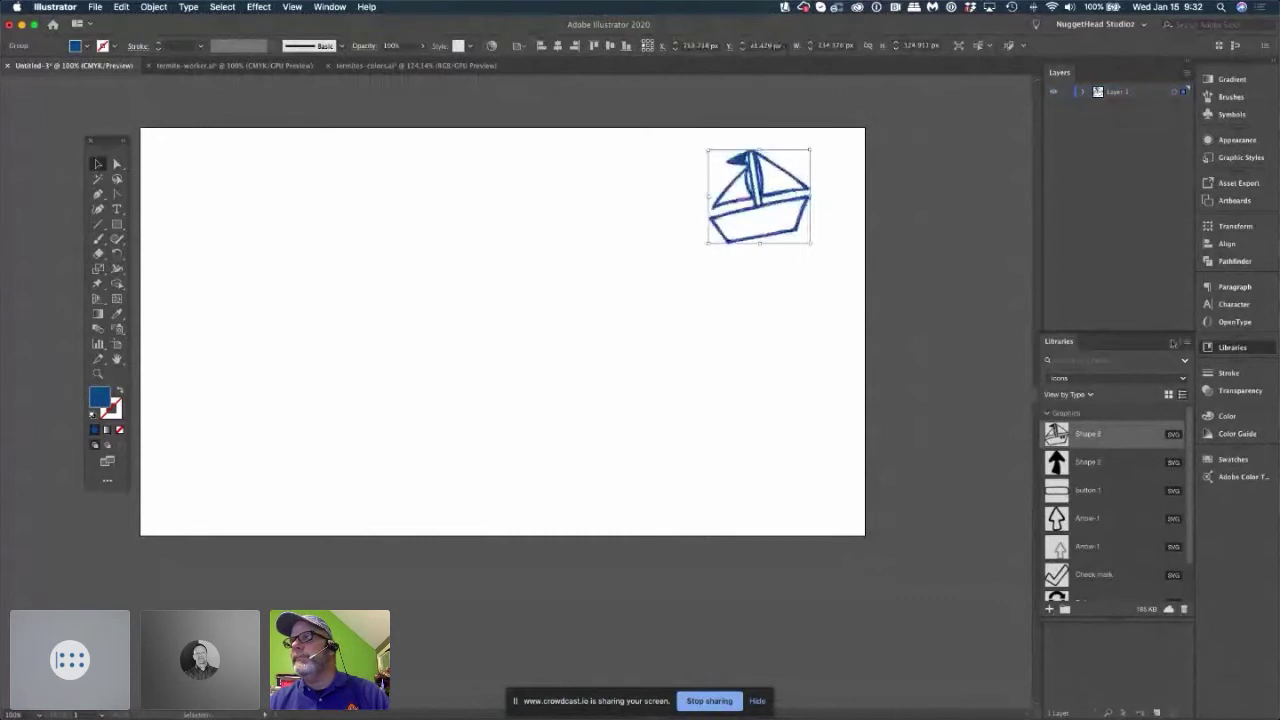
# Collapse the Libraries list, add a new layer above the sailboat's layer and hide the sailboat's layer.
pyautogui.click(1060, 342)
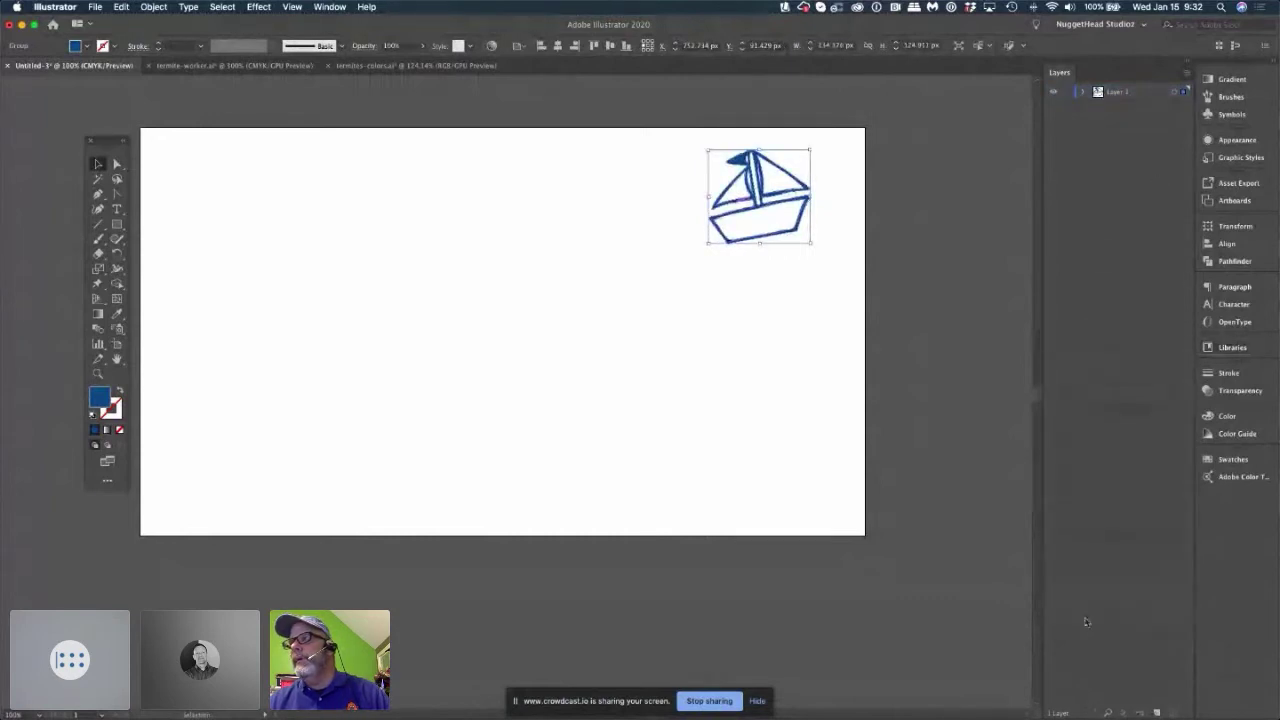
pyautogui.click(1150, 711)
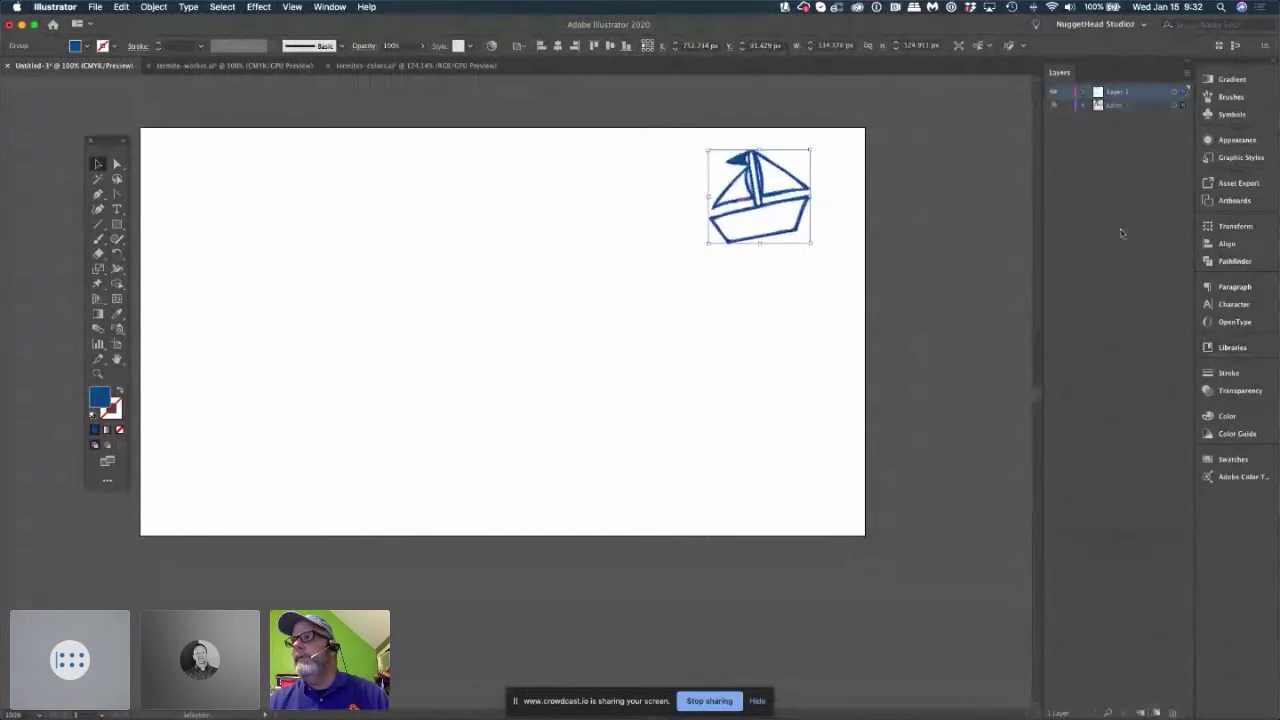
pyautogui.click(1053, 106)
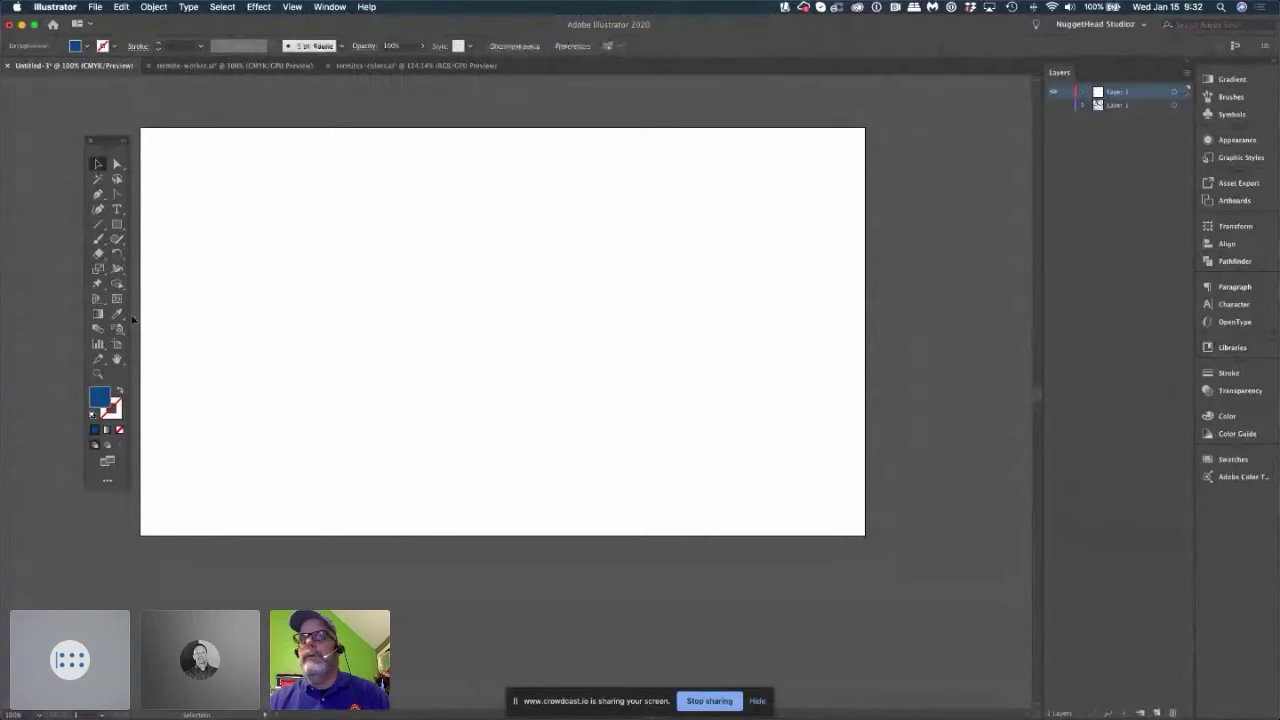
# Show the document grid and view the empty artboard at 150%.
pyautogui.click(292, 7)
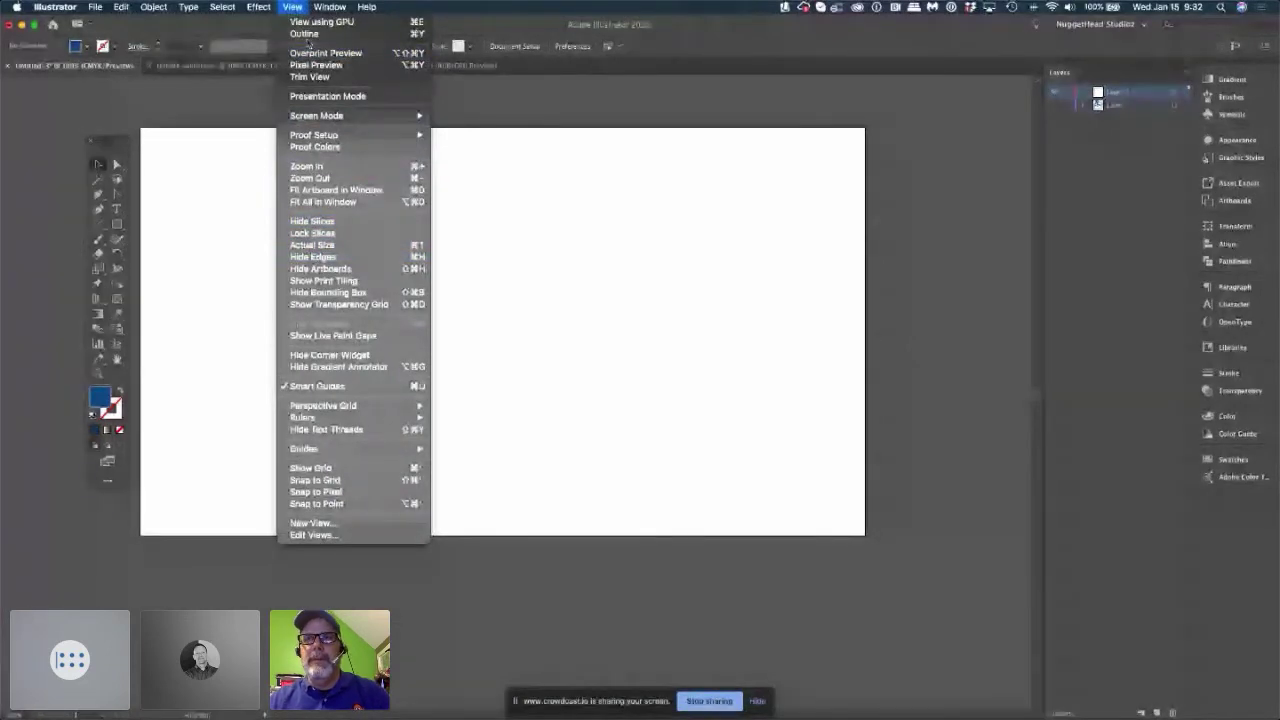
pyautogui.click(328, 470)
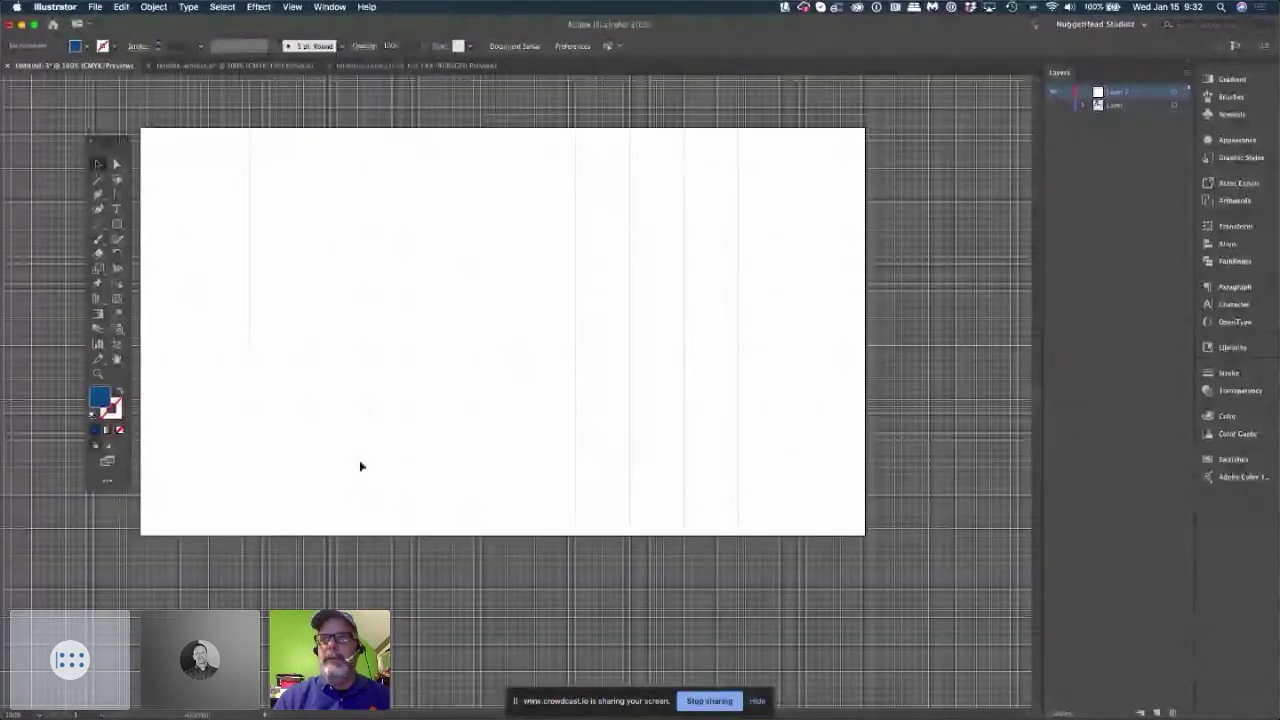
pyautogui.press('super+=')
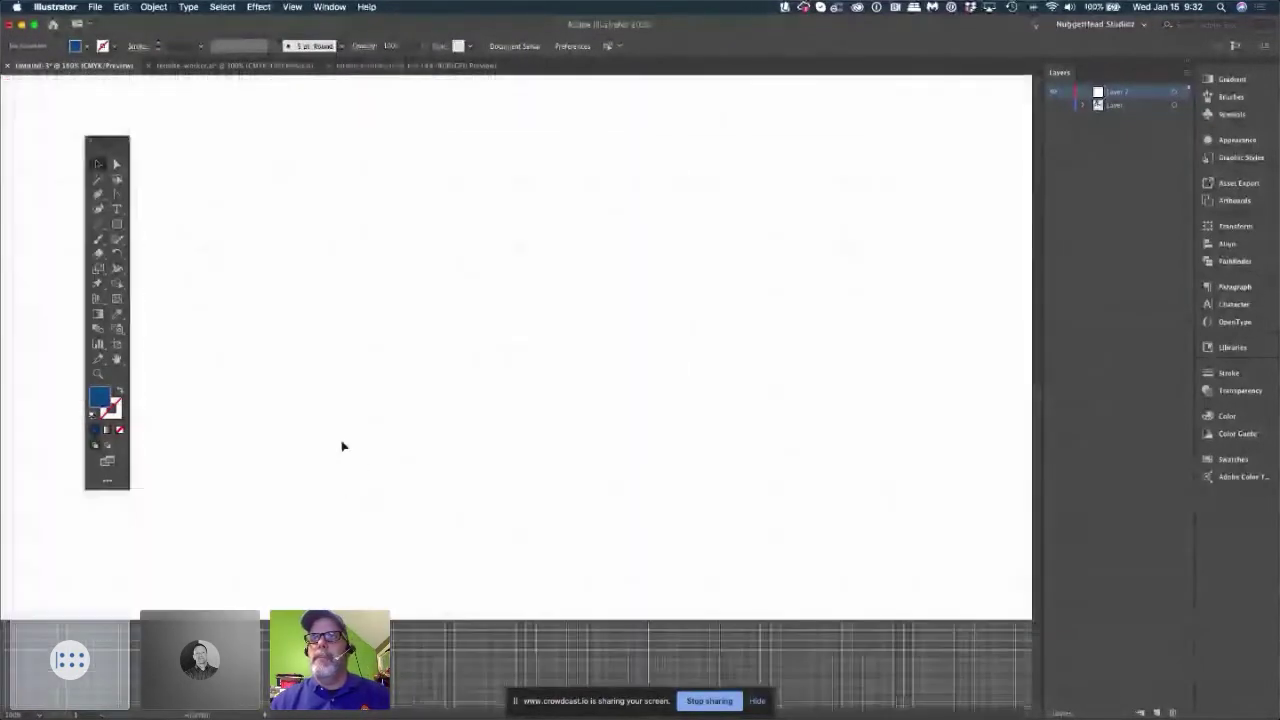
pyautogui.scroll(2, 340, 446)
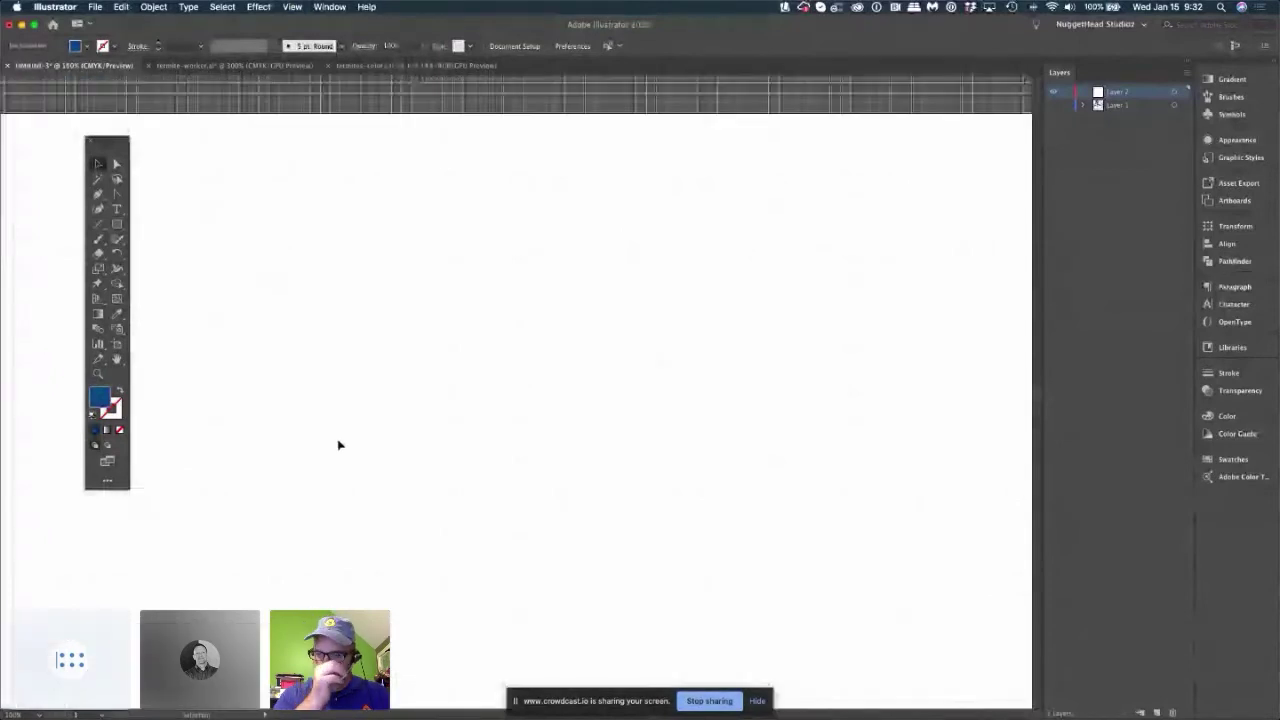
pyautogui.scroll(1, 340, 446)
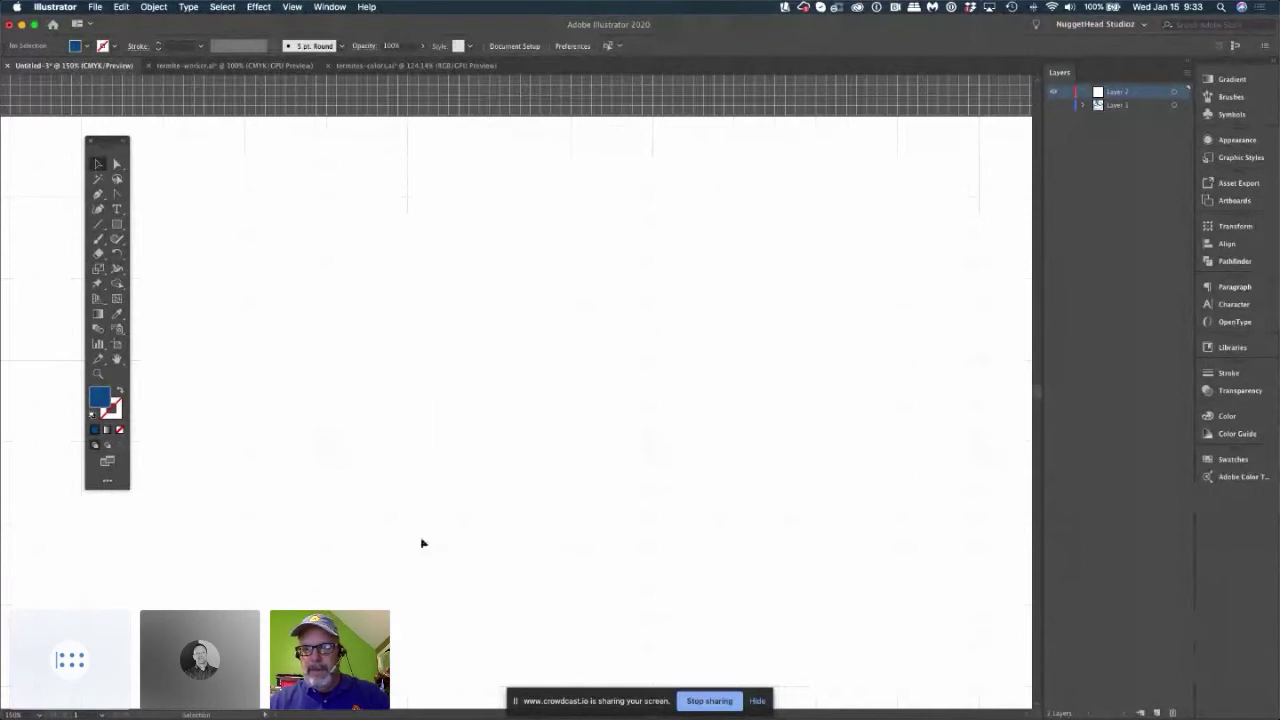
pyautogui.press('super+Tab')
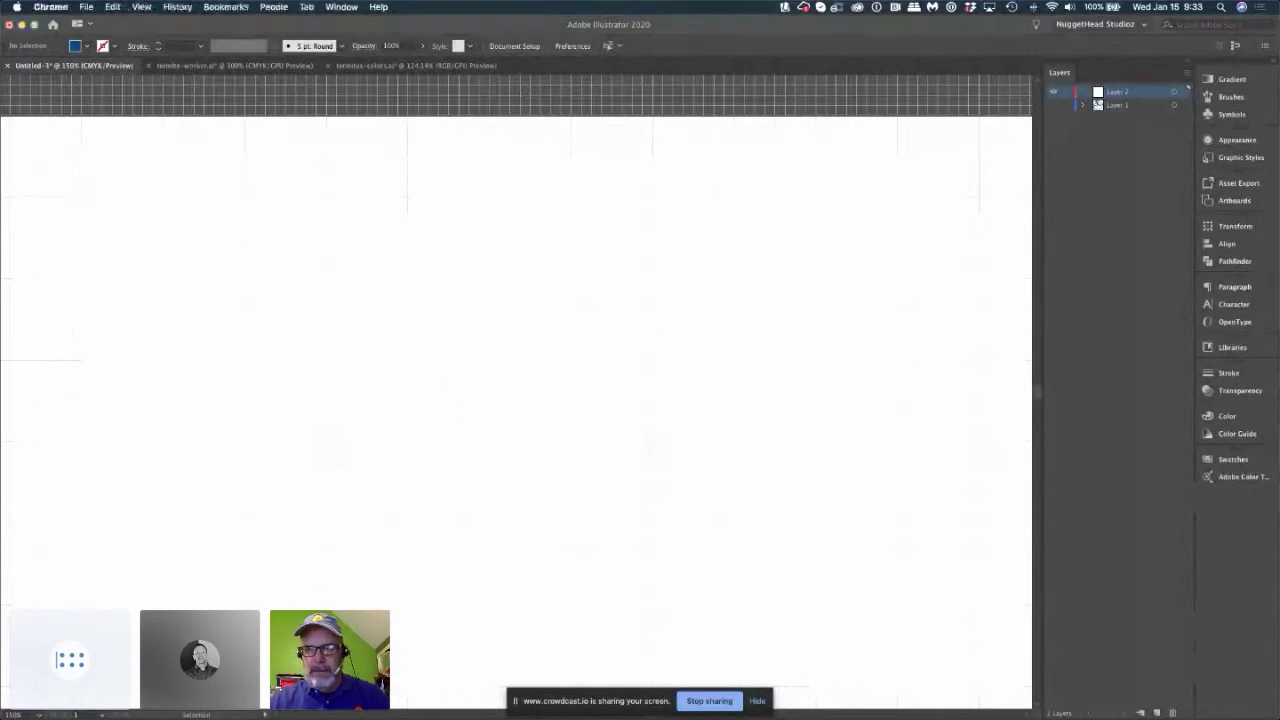
pyautogui.click(459, 309)
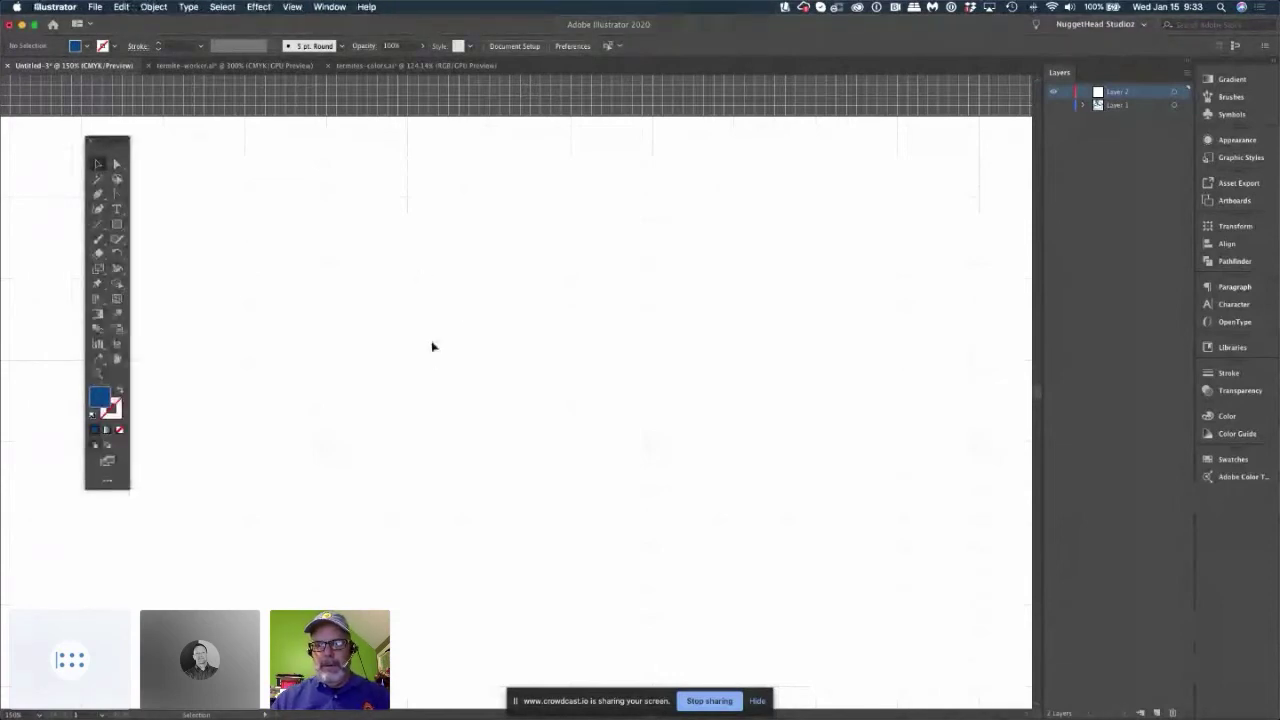
pyautogui.press('super+Tab')
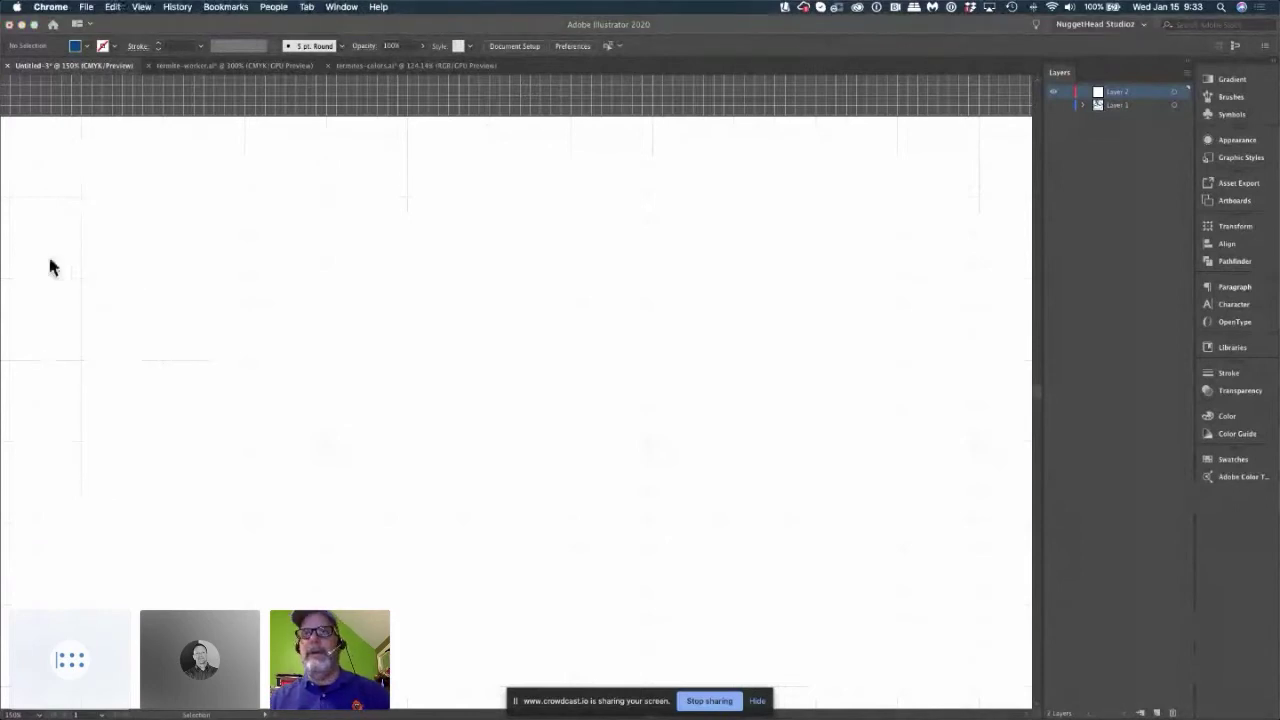
pyautogui.click(342, 339)
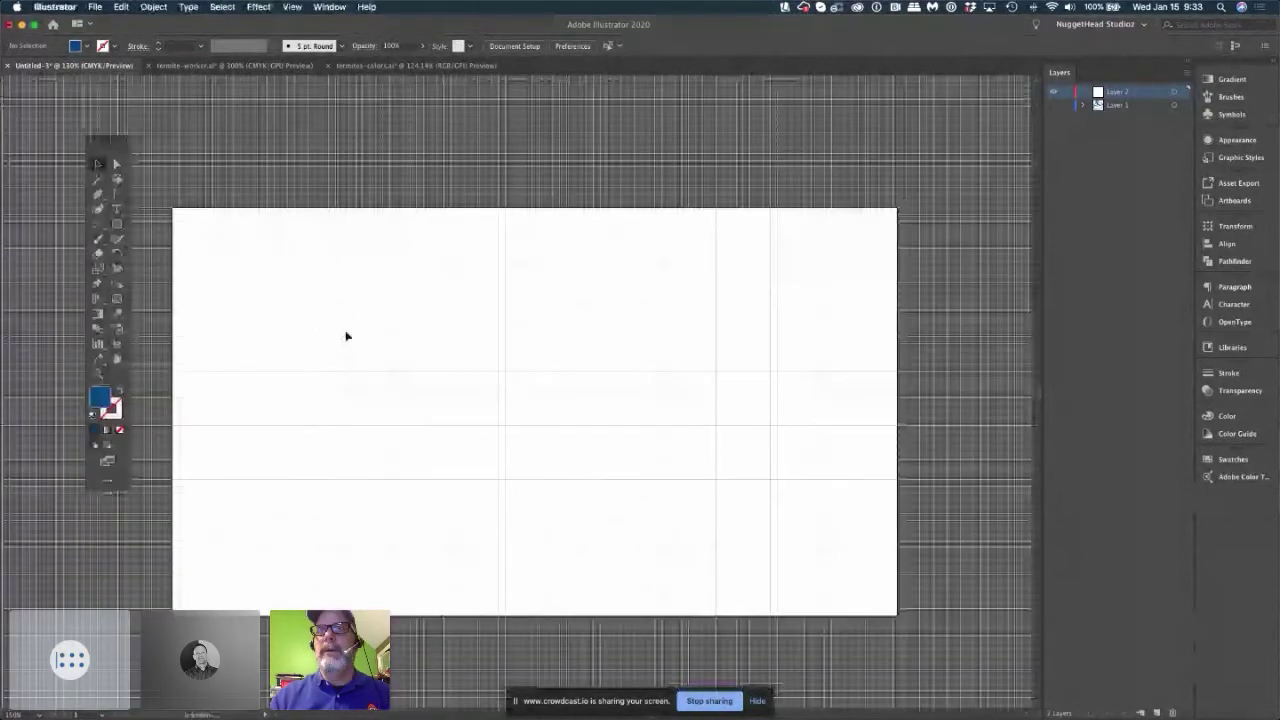
# Enable snapping to the grid and draw a blue-filled square about 72 px wide that fills one major grid cell.
pyautogui.press('super+=')
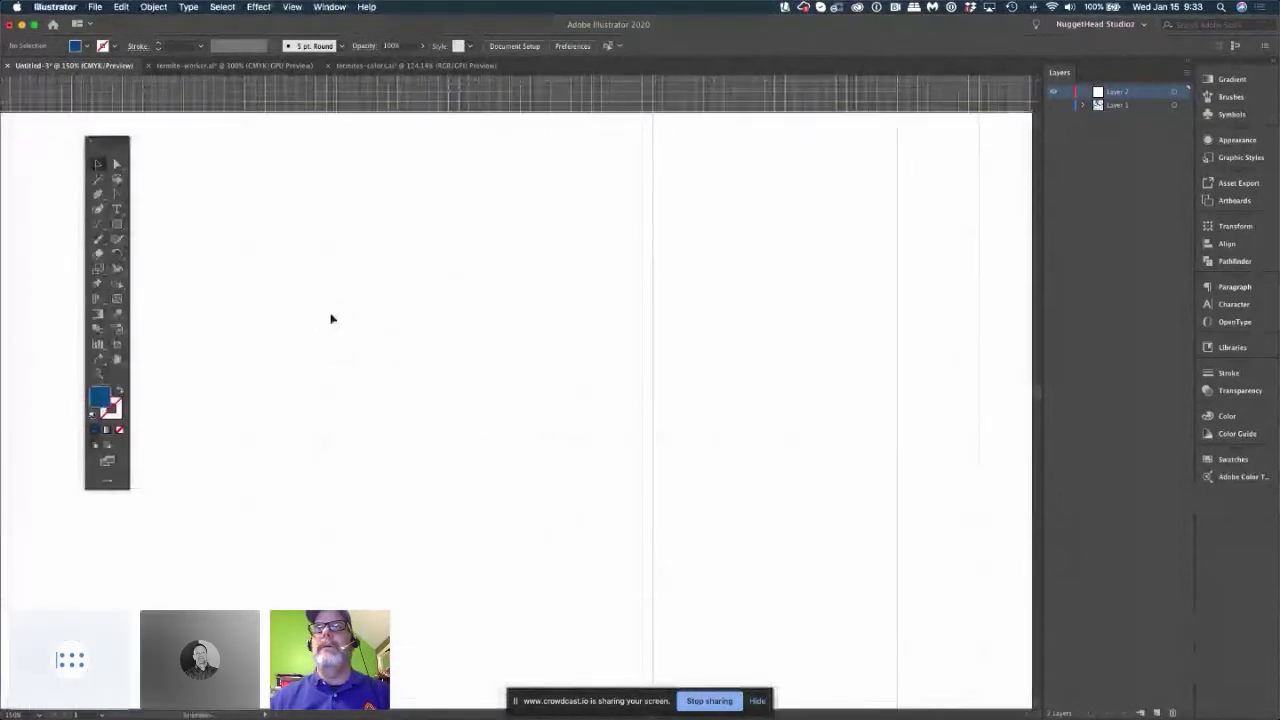
pyautogui.scroll(-5, 333, 318)
pyautogui.hscroll(-2, 340, 273)
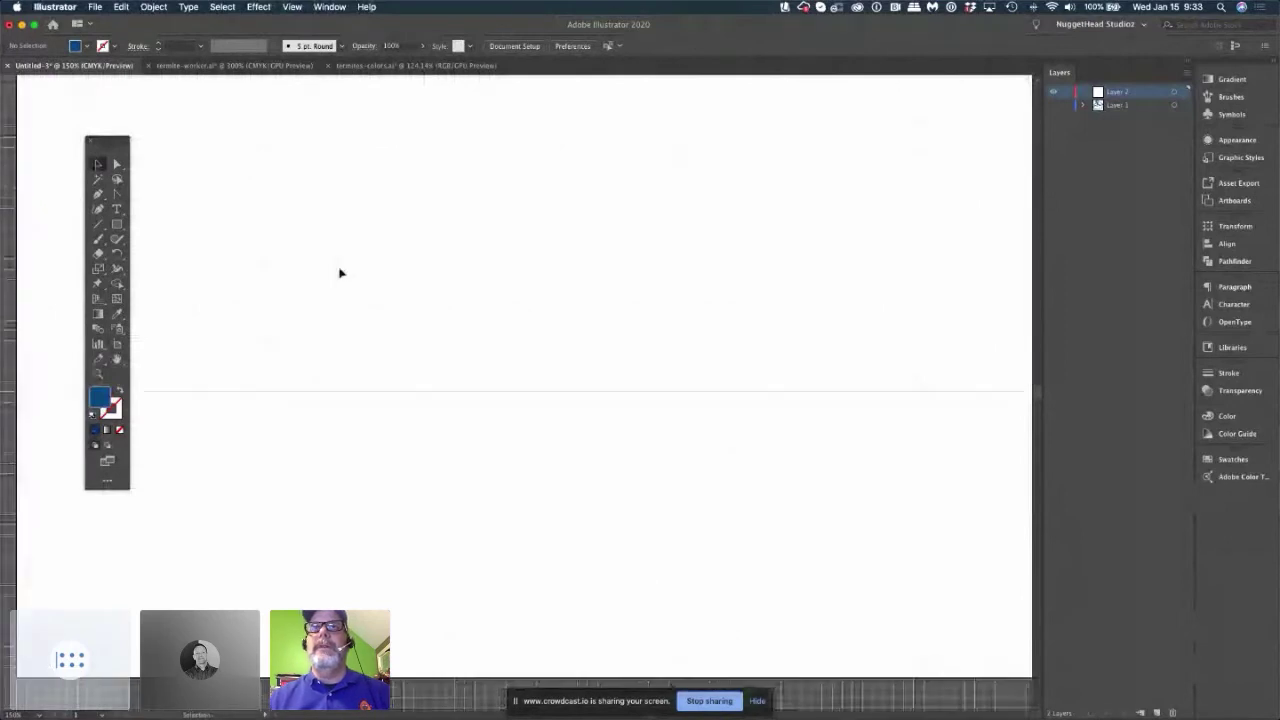
pyautogui.hscroll(1, 340, 273)
pyautogui.scroll(-1, 340, 273)
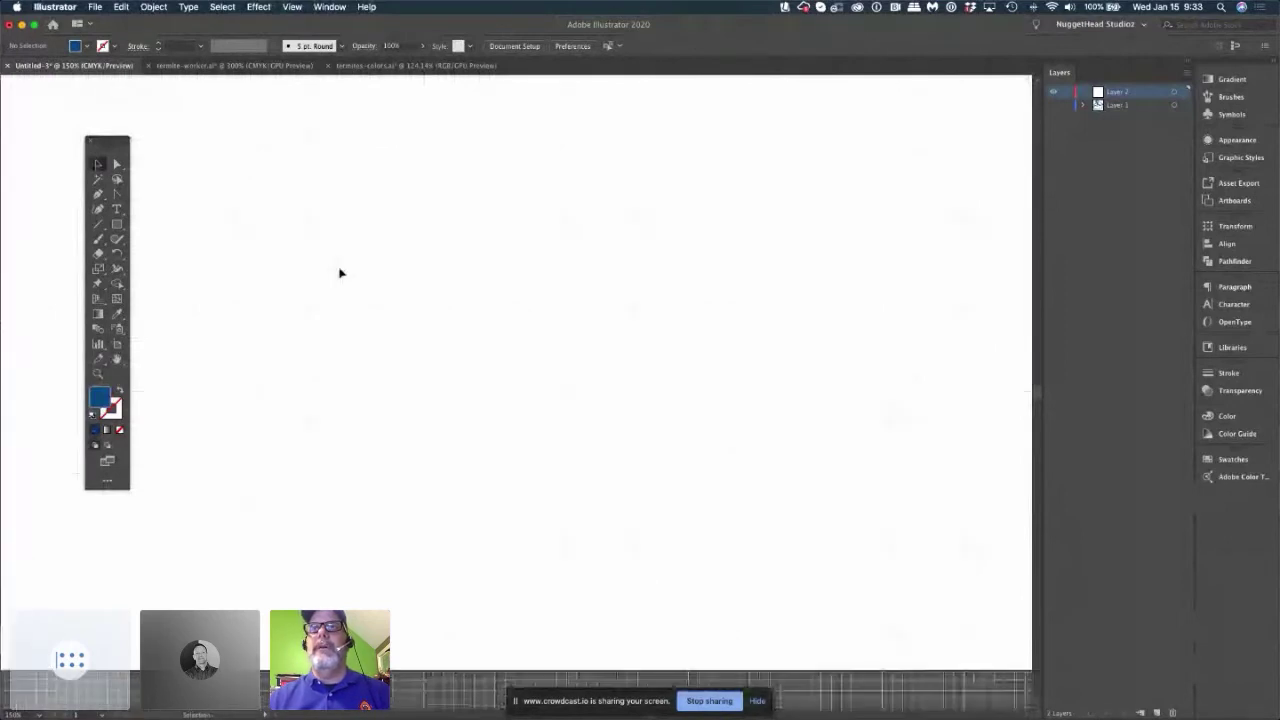
pyautogui.press('super+semicolon')
pyautogui.click(292, 7)
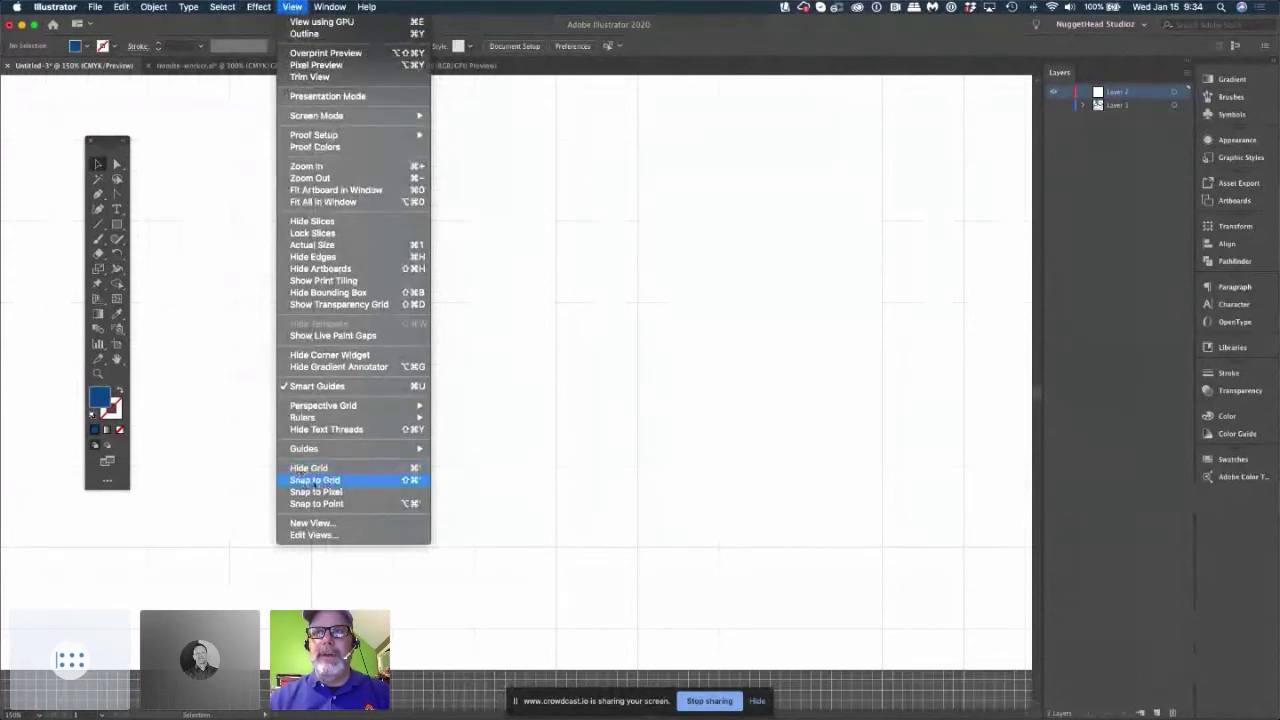
pyautogui.click(305, 483)
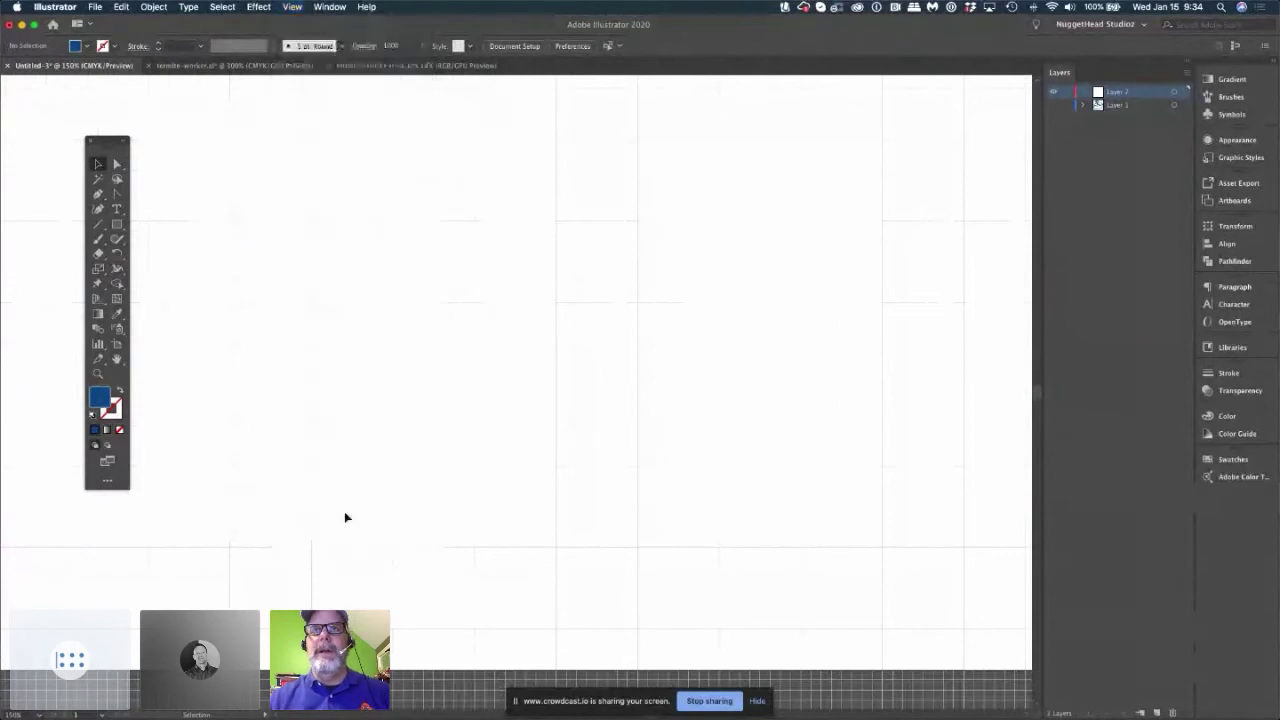
pyautogui.click(116, 225)
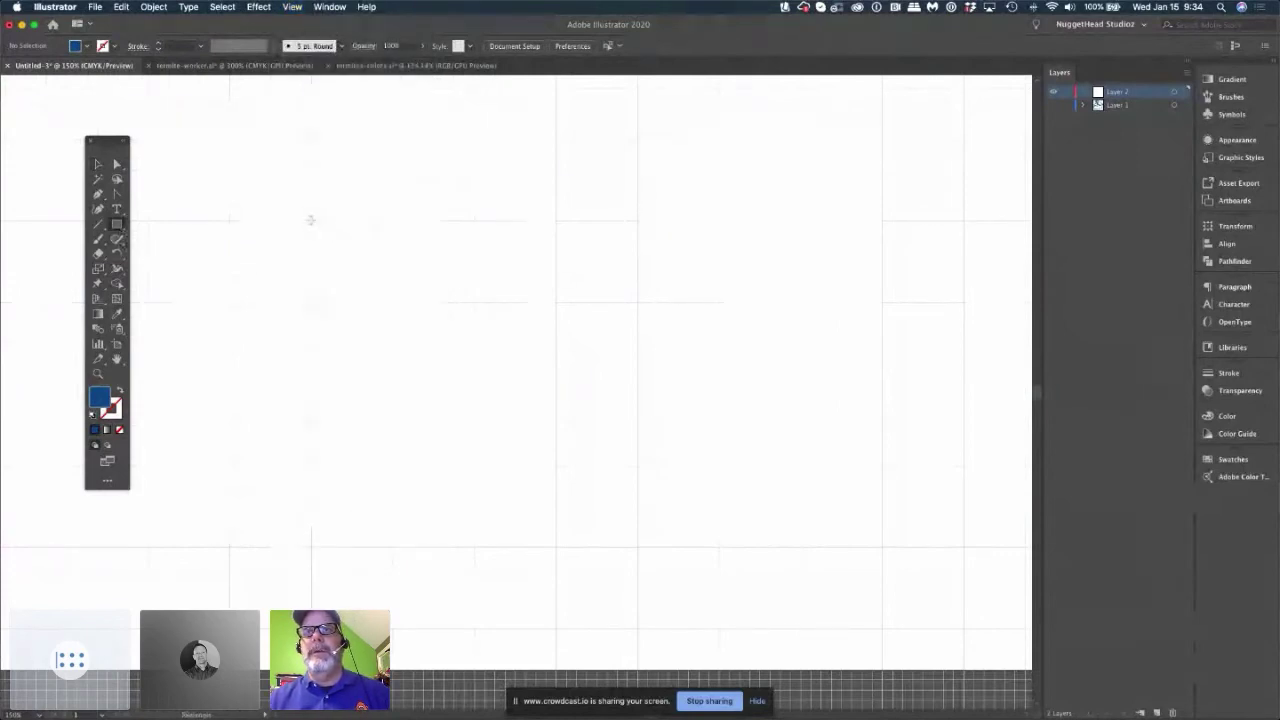
pyautogui.moveTo(312, 220); pyautogui.dragTo(393, 304)
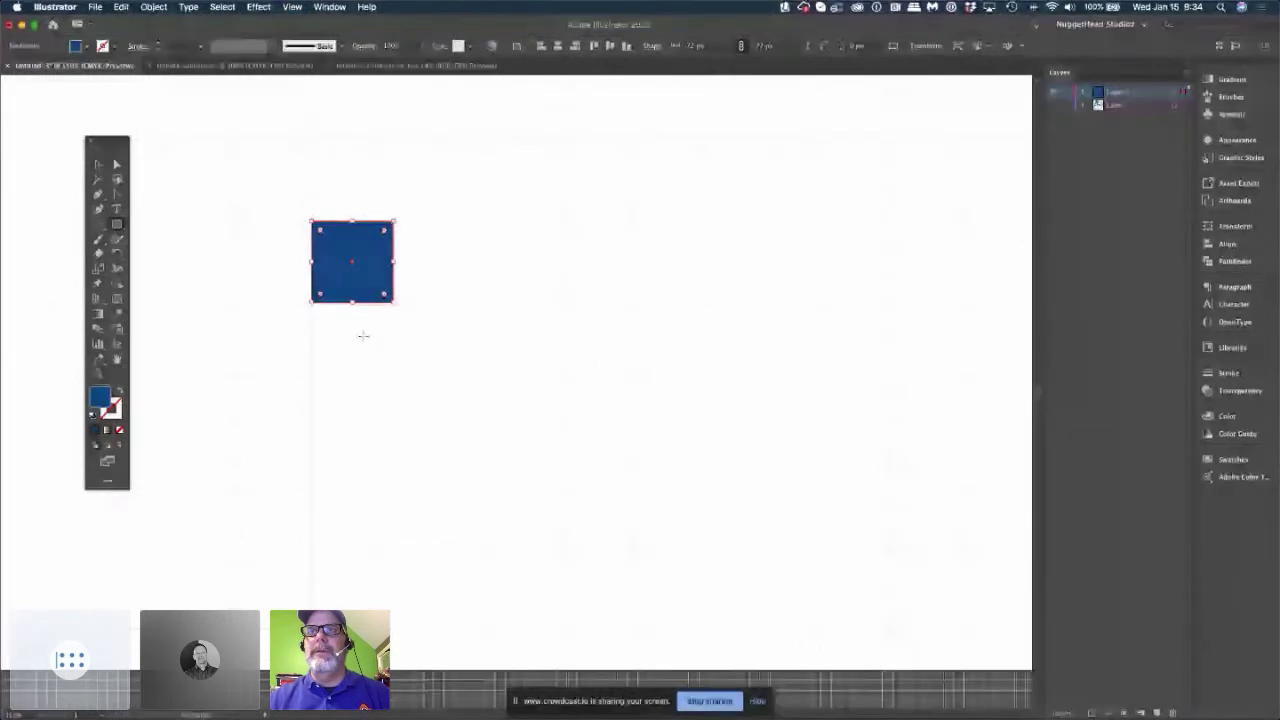
# Reduce the blue square to 36 px wide and high from the same grid corner and deselect it.
pyautogui.moveTo(311, 221); pyautogui.dragTo(352, 261)
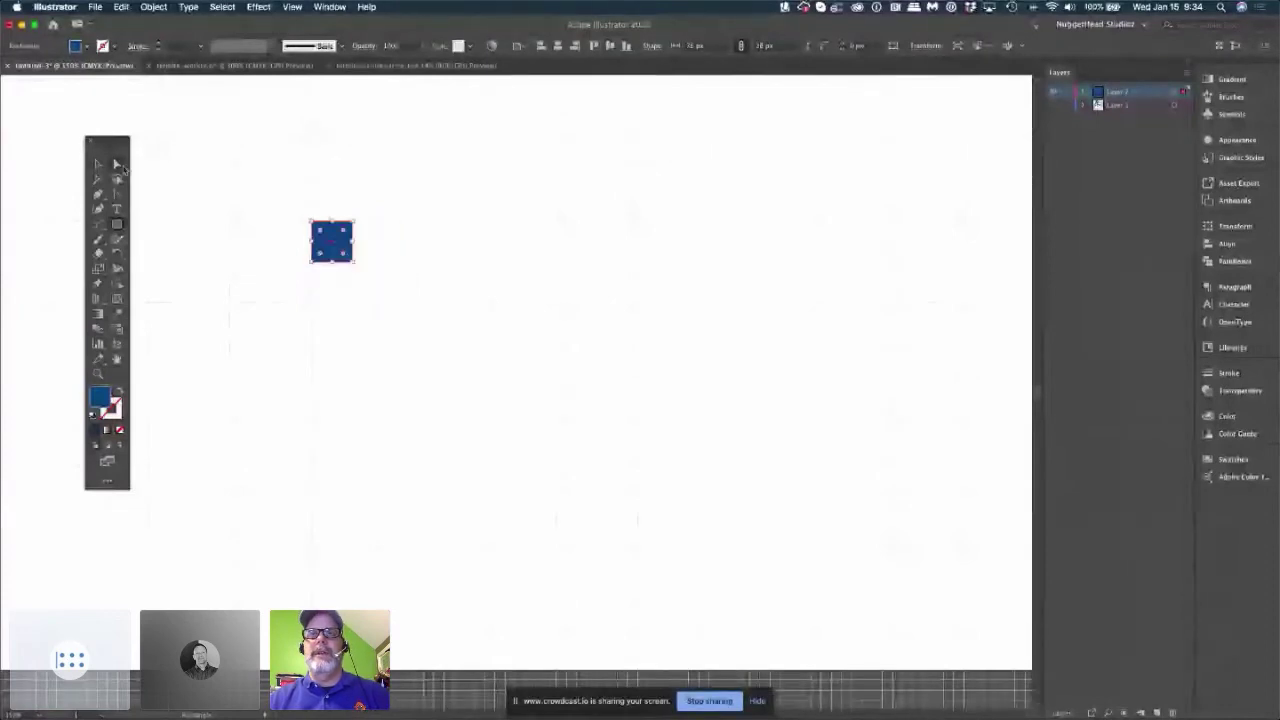
pyautogui.click(118, 166)
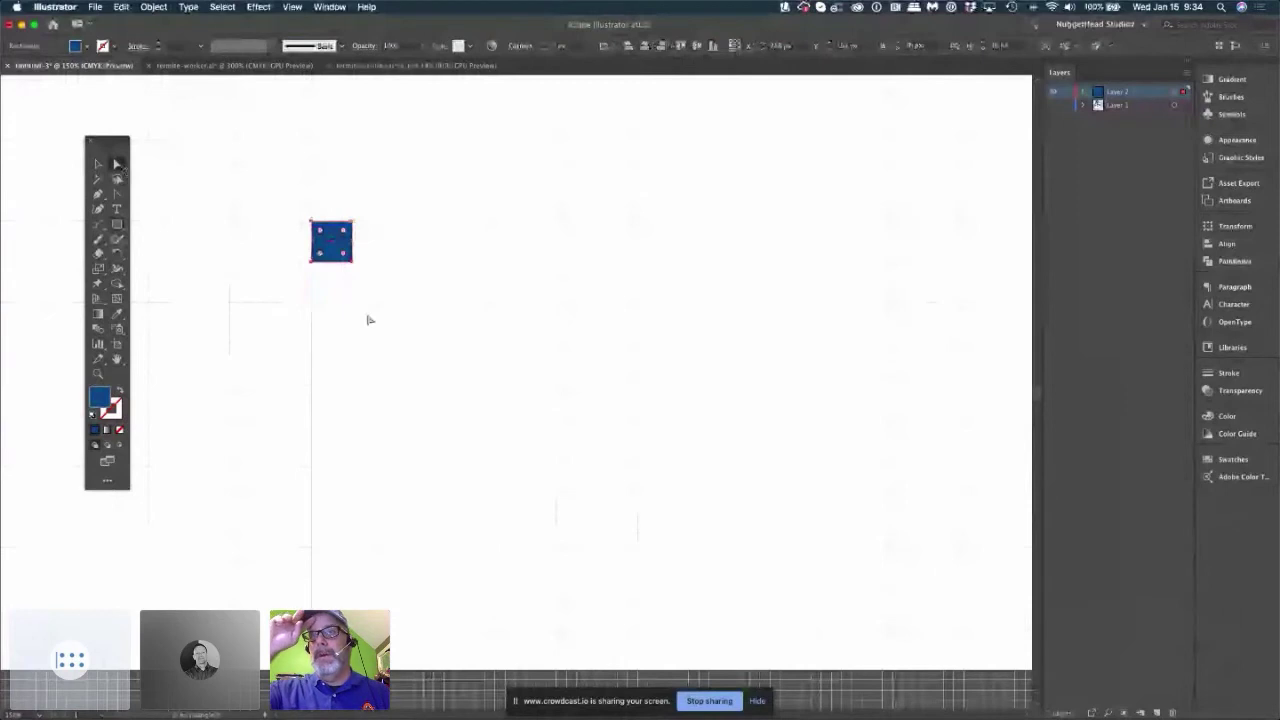
pyautogui.click(285, 319)
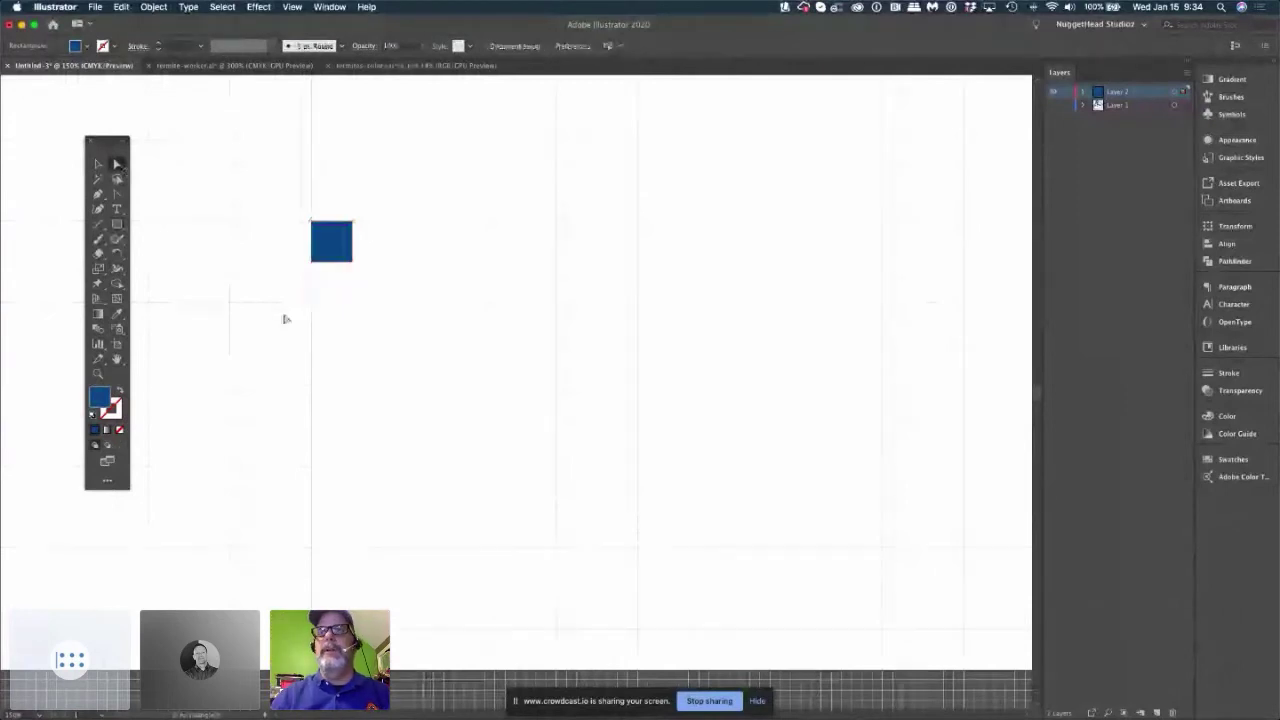
# Examine the 36 px blue square against the grid at several zoom levels, from the whole artboard to a close-up.
pyautogui.press('super+r')
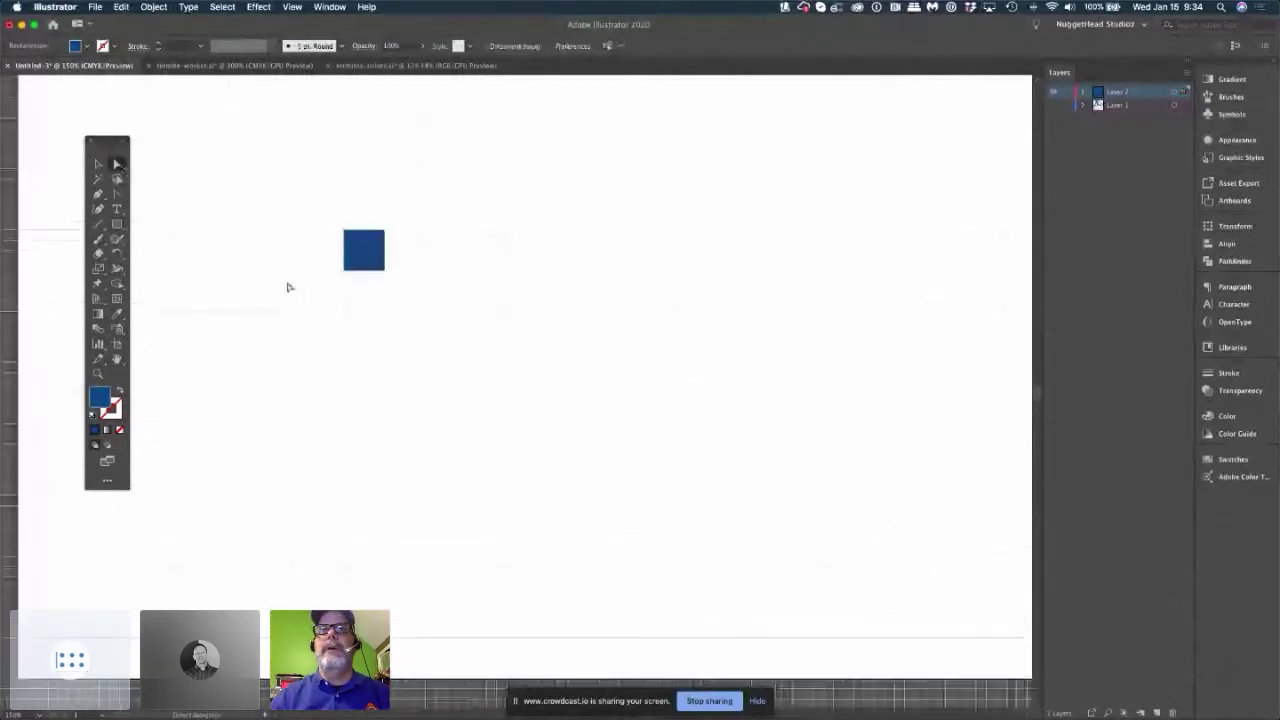
pyautogui.scroll(3, 288, 287)
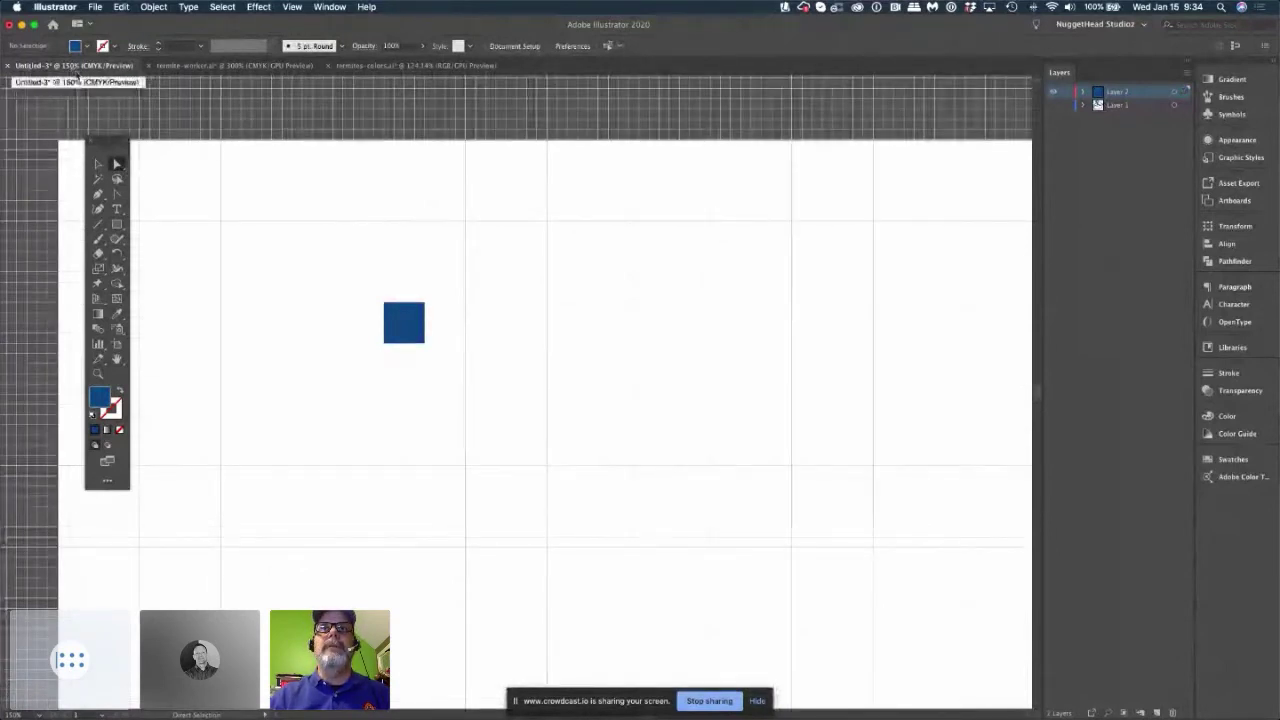
pyautogui.press('super+minus')
pyautogui.moveTo(137, 105); pyautogui.dragTo(466, 427)
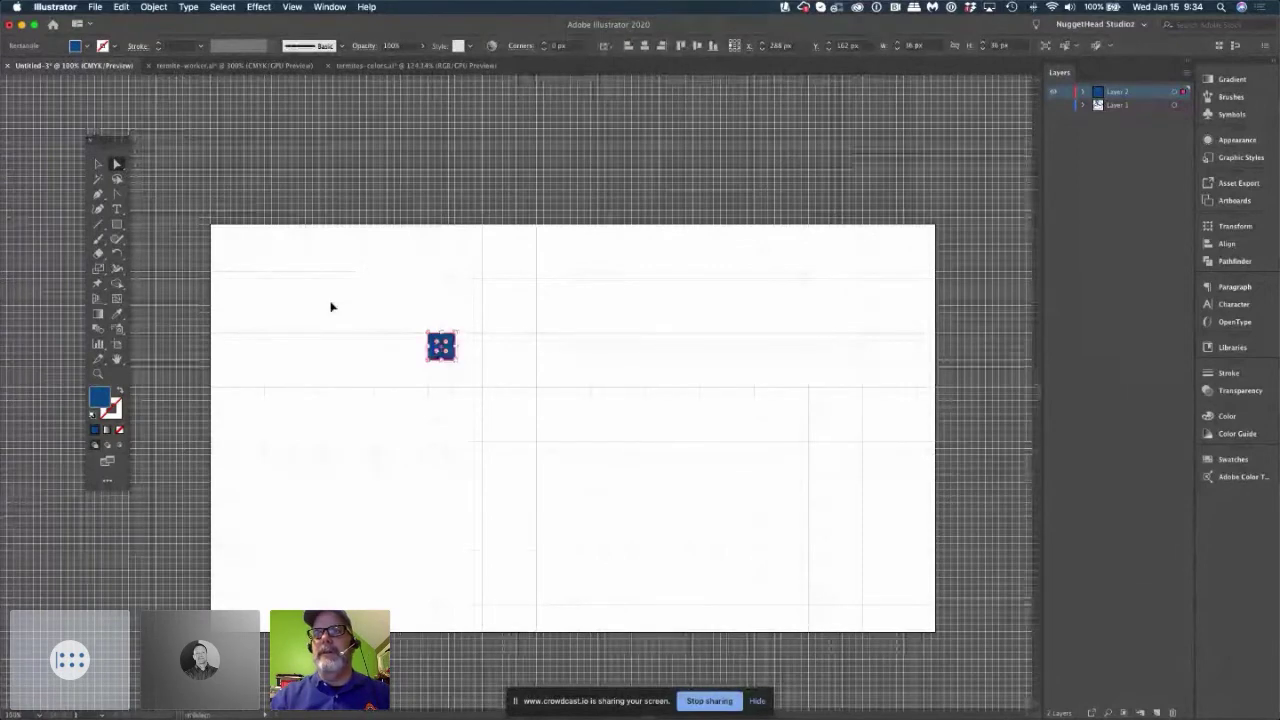
pyautogui.scroll(3, 350, 310)
pyautogui.scroll(10, 365, 332)
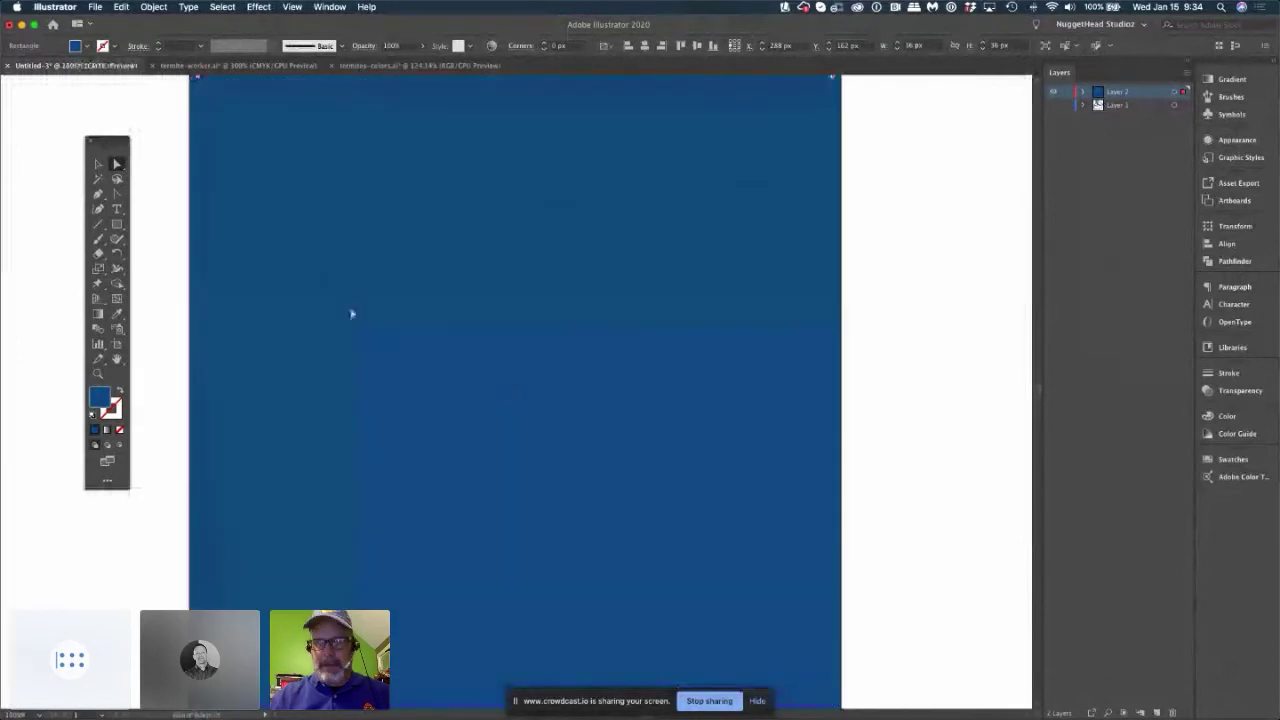
pyautogui.scroll(-6, 352, 319)
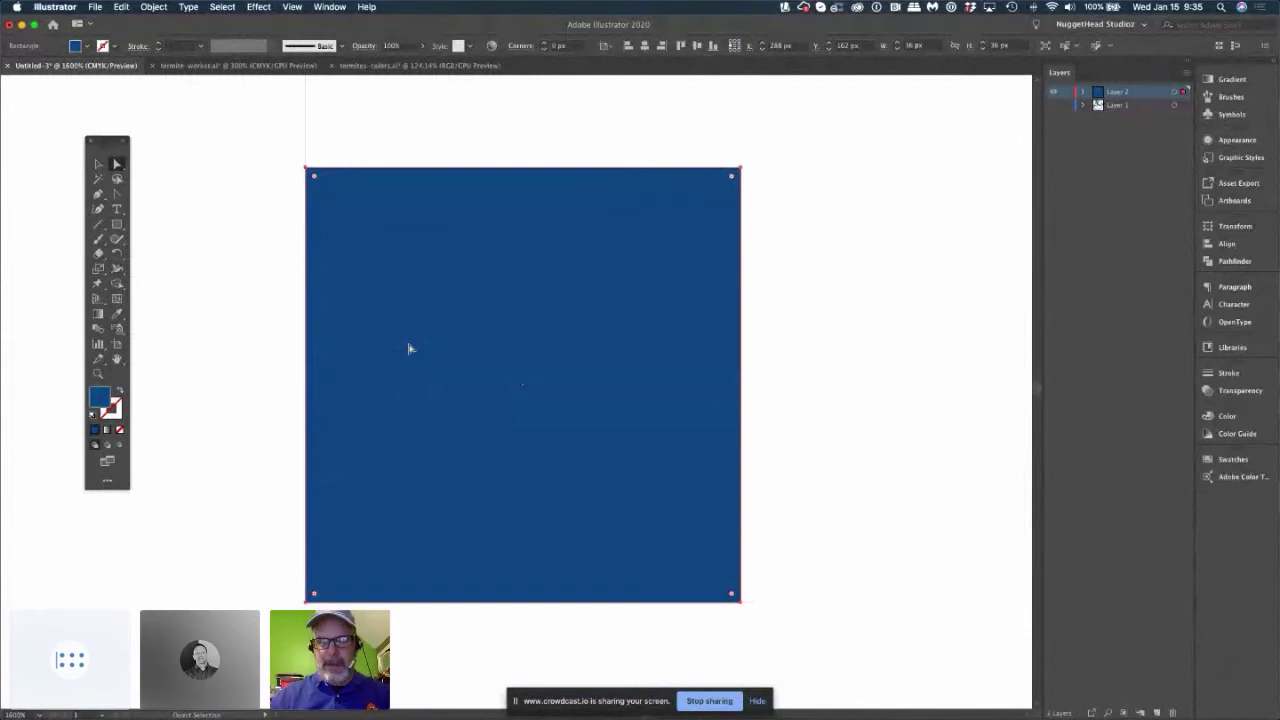
pyautogui.press('super+minus')
pyautogui.press('super+minus')
pyautogui.press('super+minus')
pyautogui.press('super+minus')
pyautogui.press('super+minus')
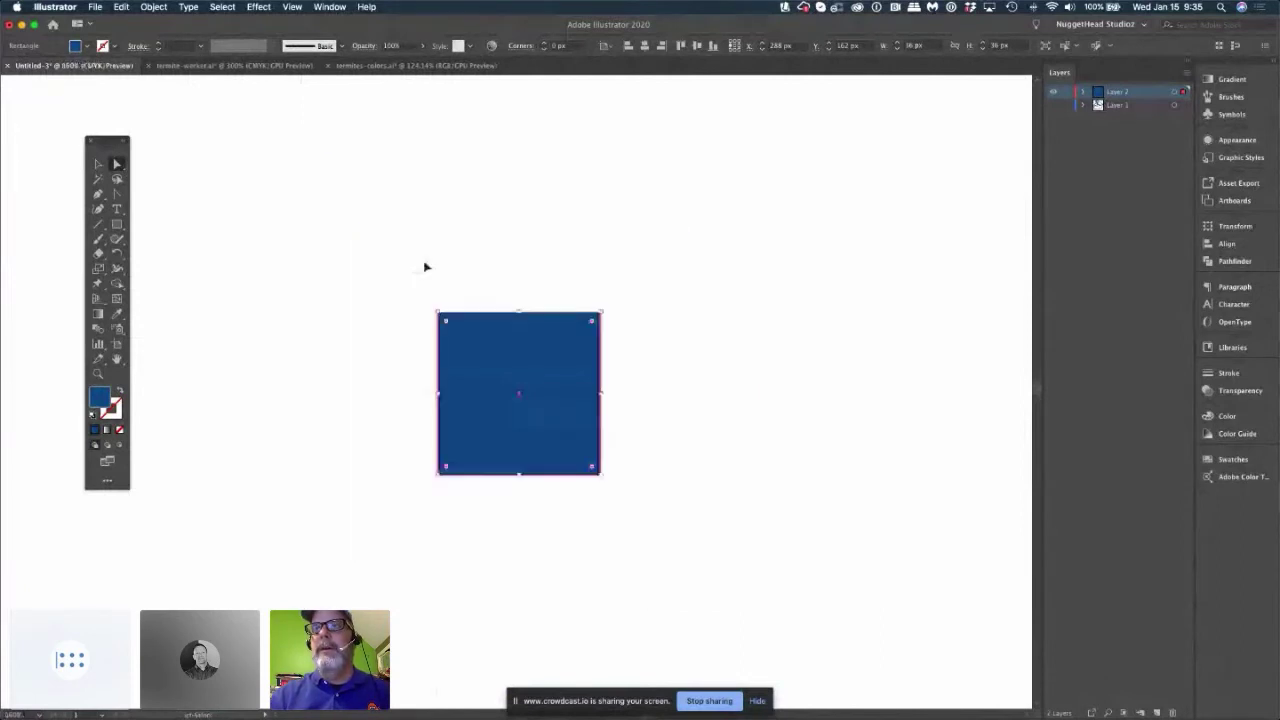
pyautogui.press('super+minus')
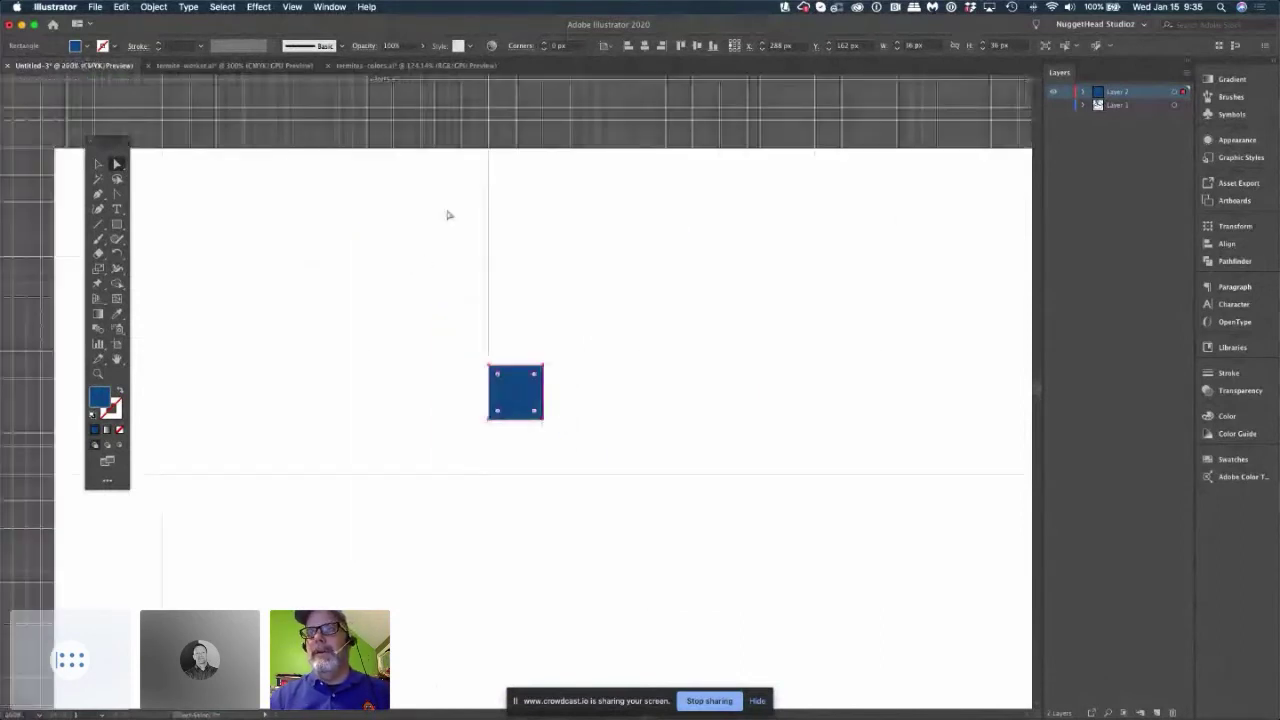
# Delete the blue square and draw a circle 216 px in diameter snapped to the grid.
pyautogui.press('Delete')
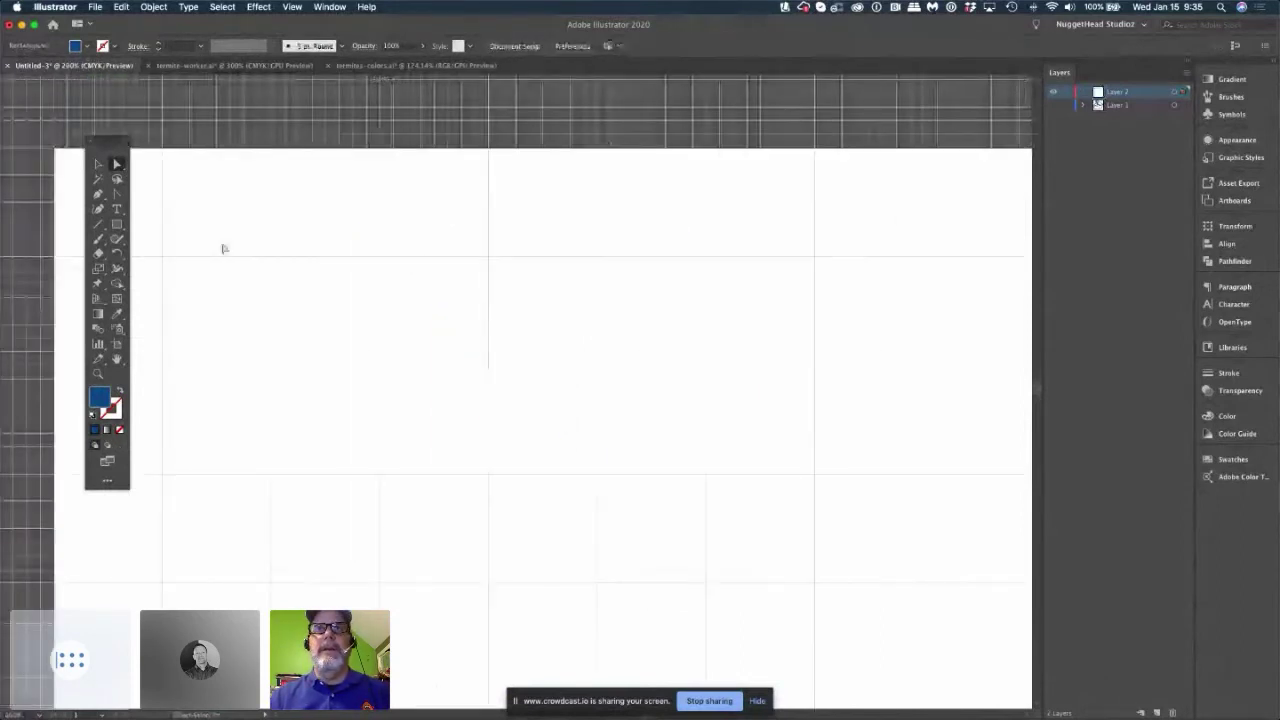
pyautogui.click(116, 224)
pyautogui.moveTo(116, 227); pyautogui.dragTo(180, 269)
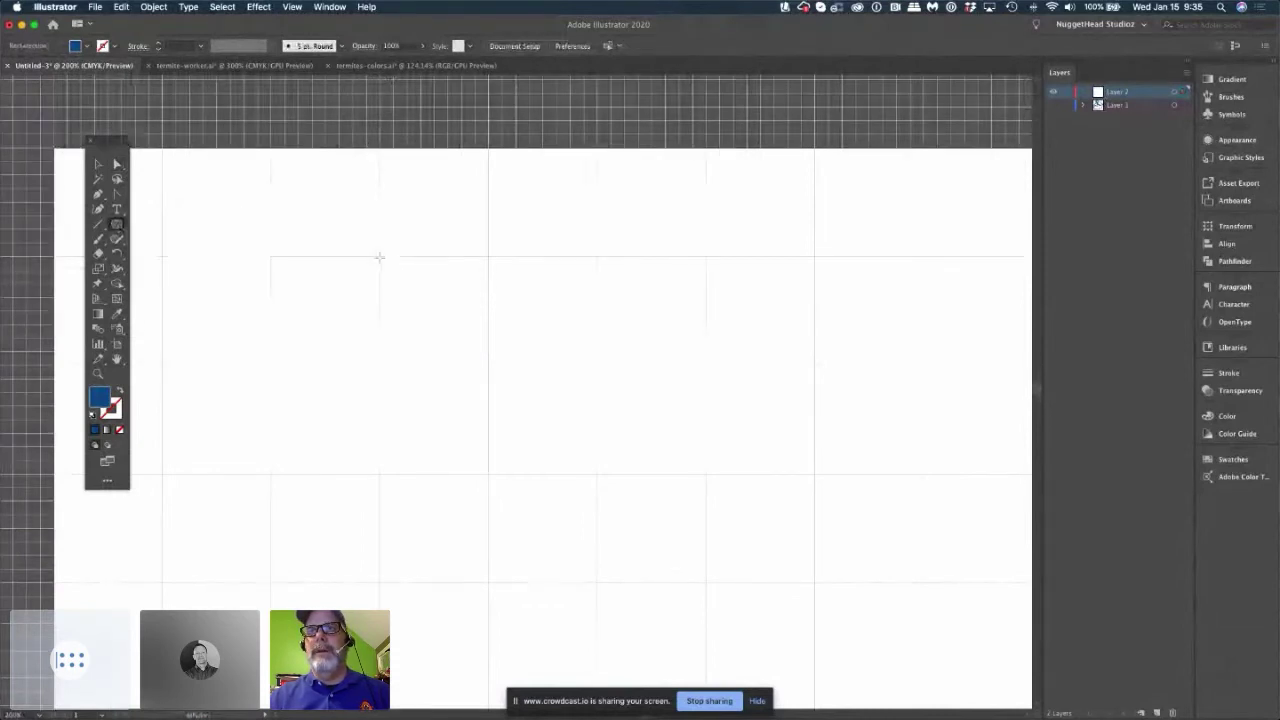
pyautogui.moveTo(378, 257); pyautogui.dragTo(670, 582)
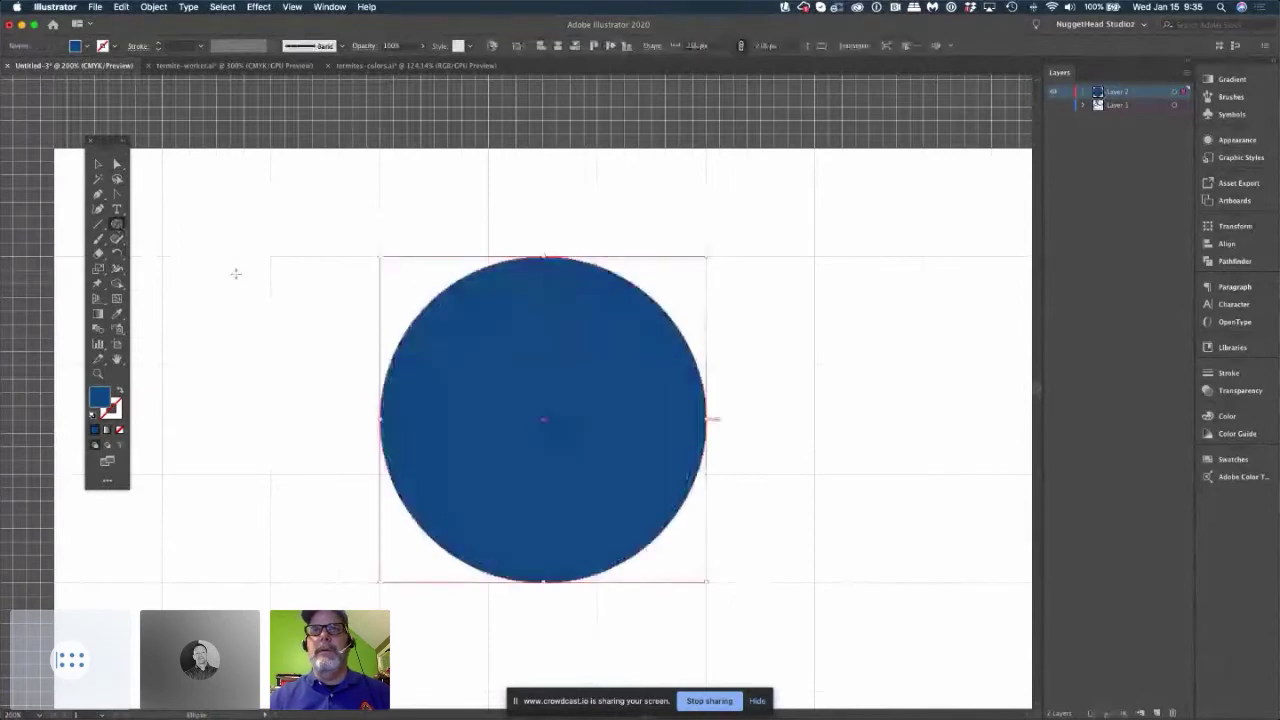
# Change the circle's fill to orange ff9900 and deselect it.
pyautogui.click(116, 165)
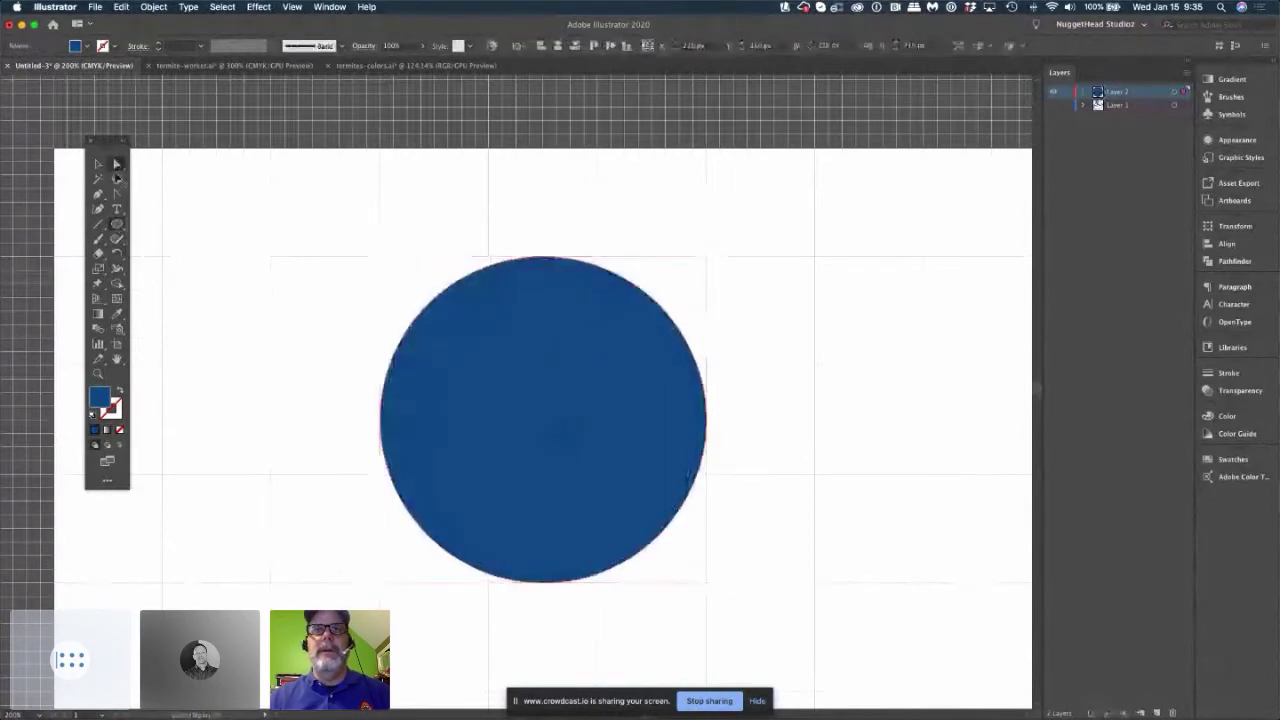
pyautogui.doubleClick(97, 398)
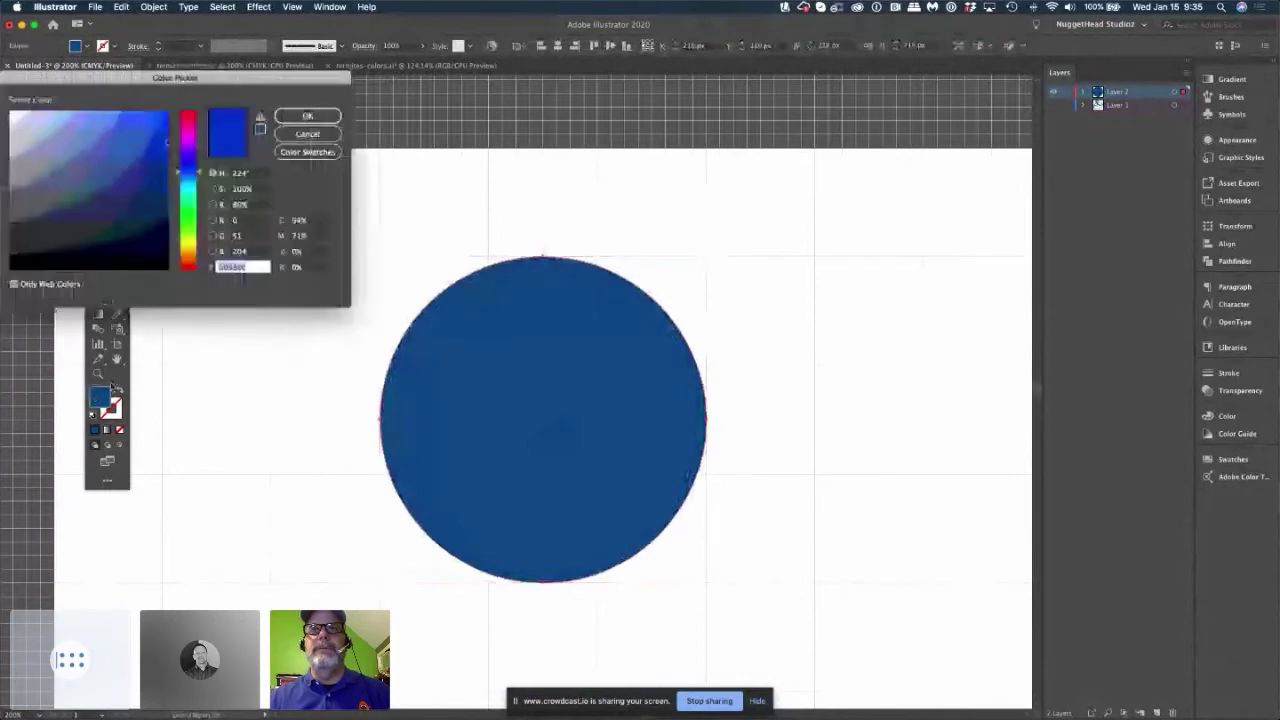
pyautogui.write('cc9900')
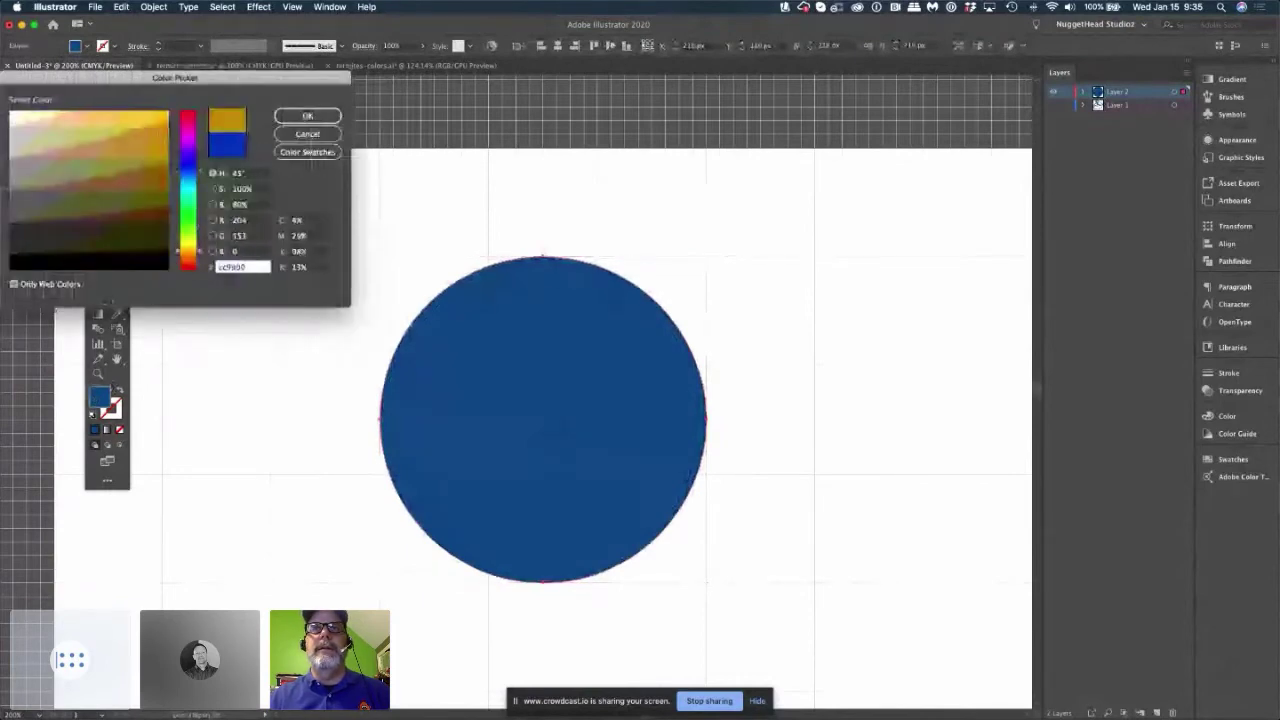
pyautogui.write('ff9900')
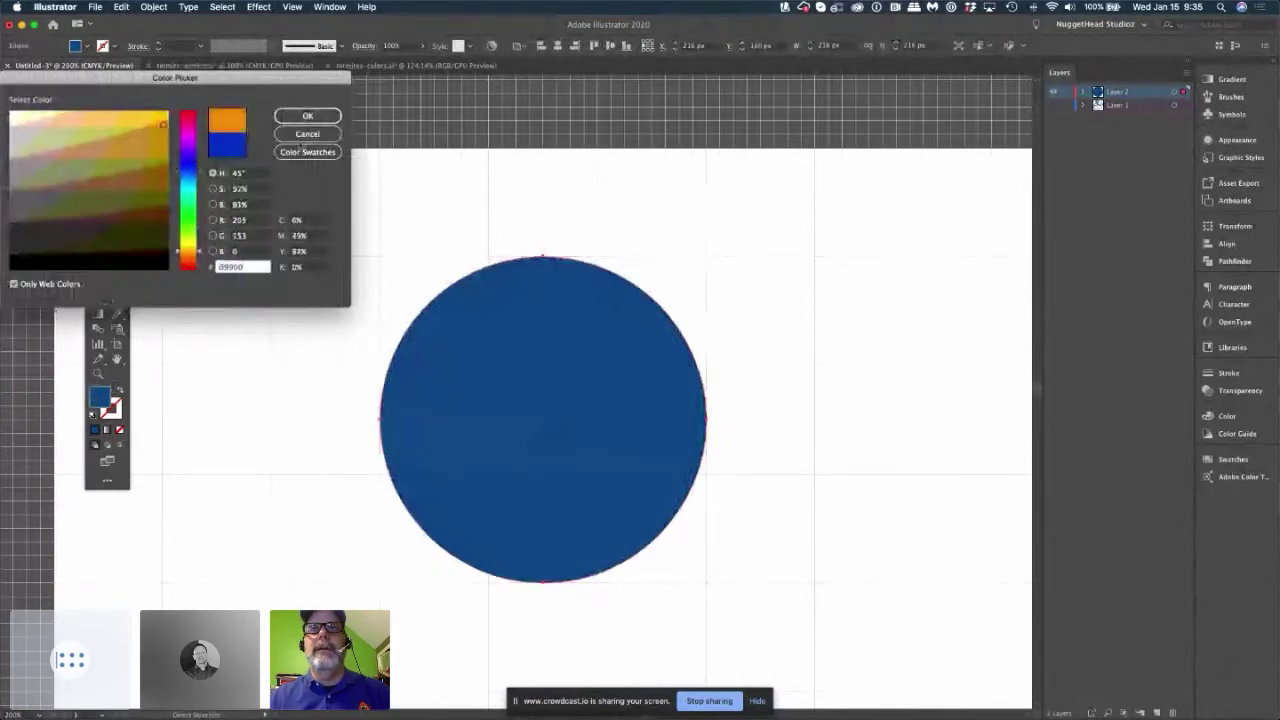
pyautogui.click(308, 117)
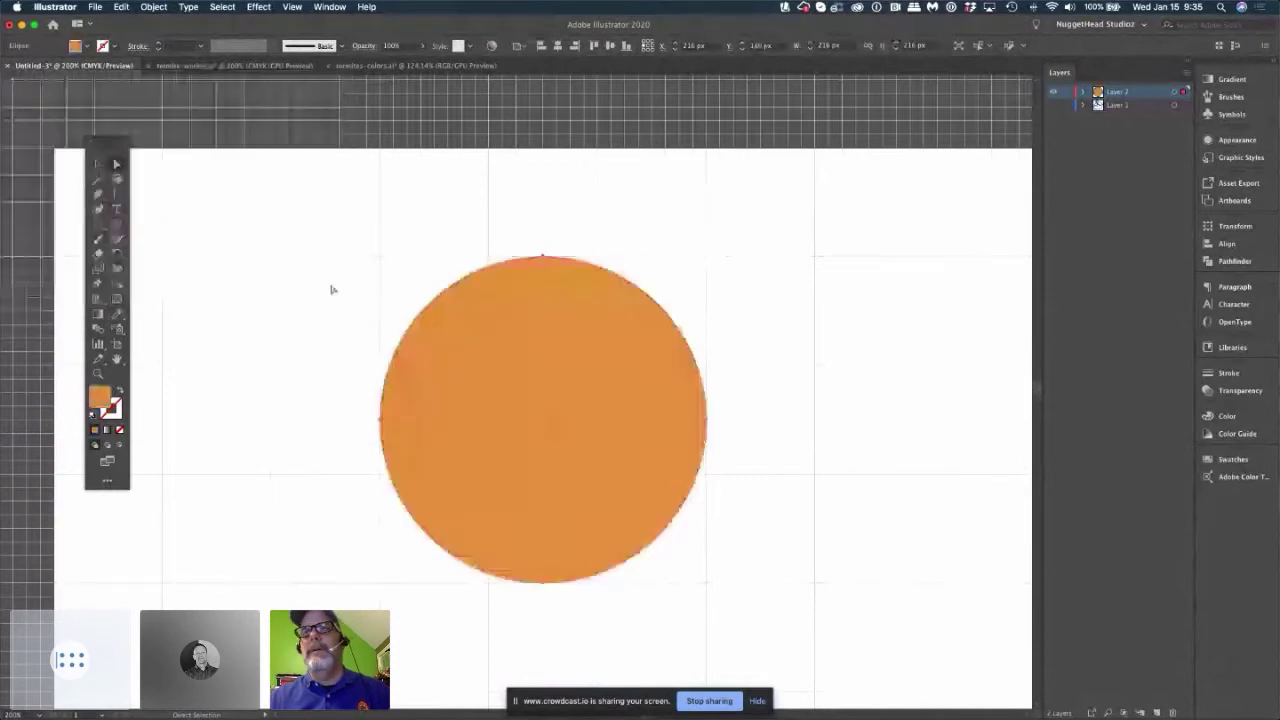
pyautogui.click(317, 326)
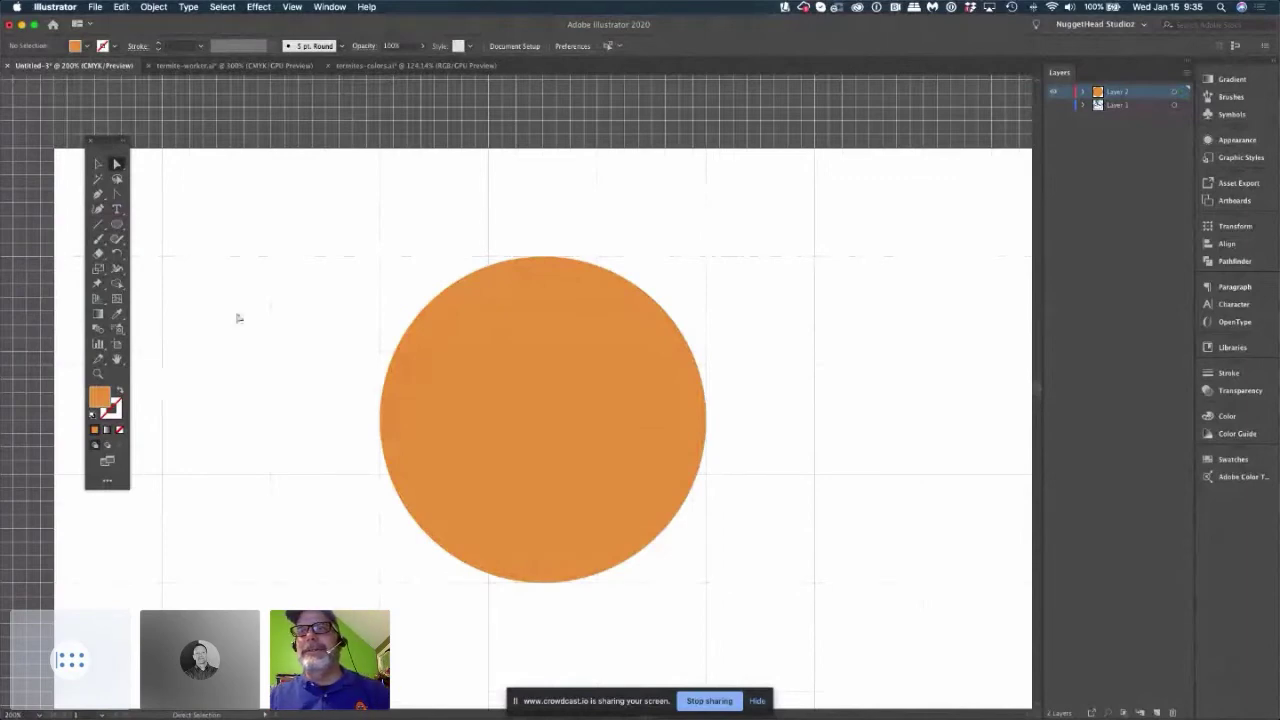
# Draw an upright ellipse 27 px wide and 45 px high beside the orange circle and fill it with black.
pyautogui.click(117, 224)
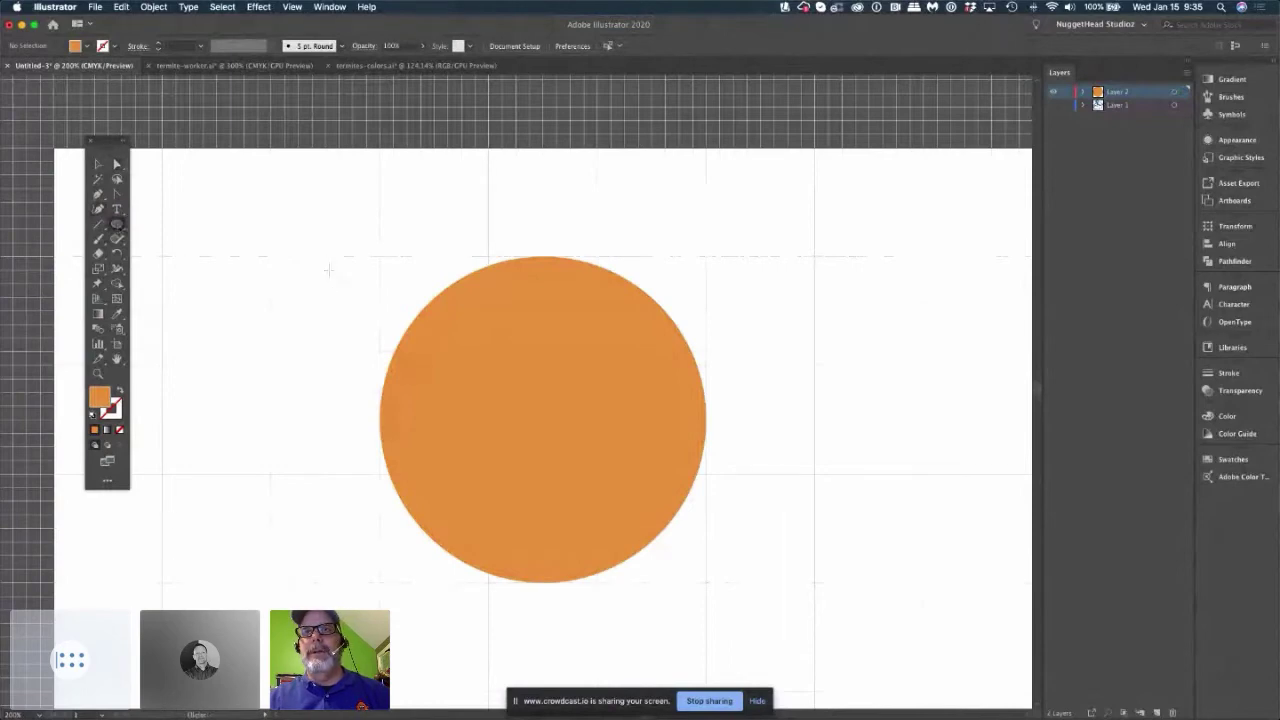
pyautogui.moveTo(325, 270); pyautogui.dragTo(367, 340)
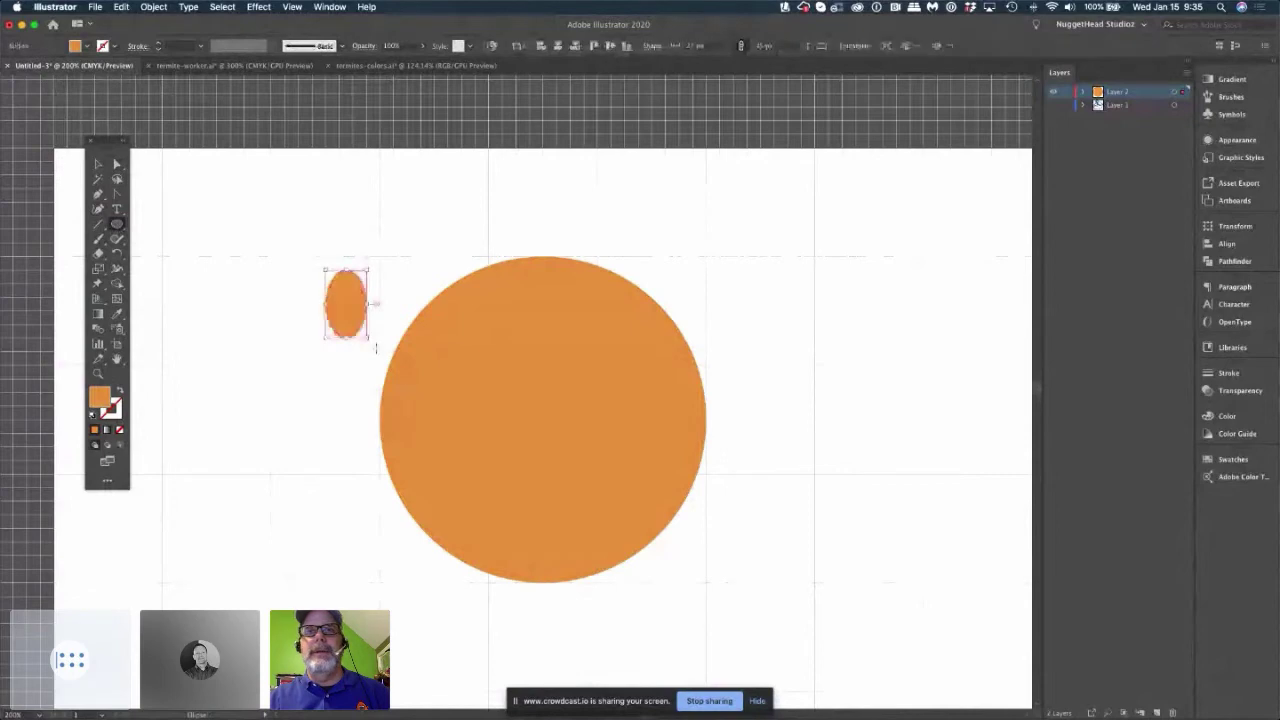
pyautogui.doubleClick(95, 404)
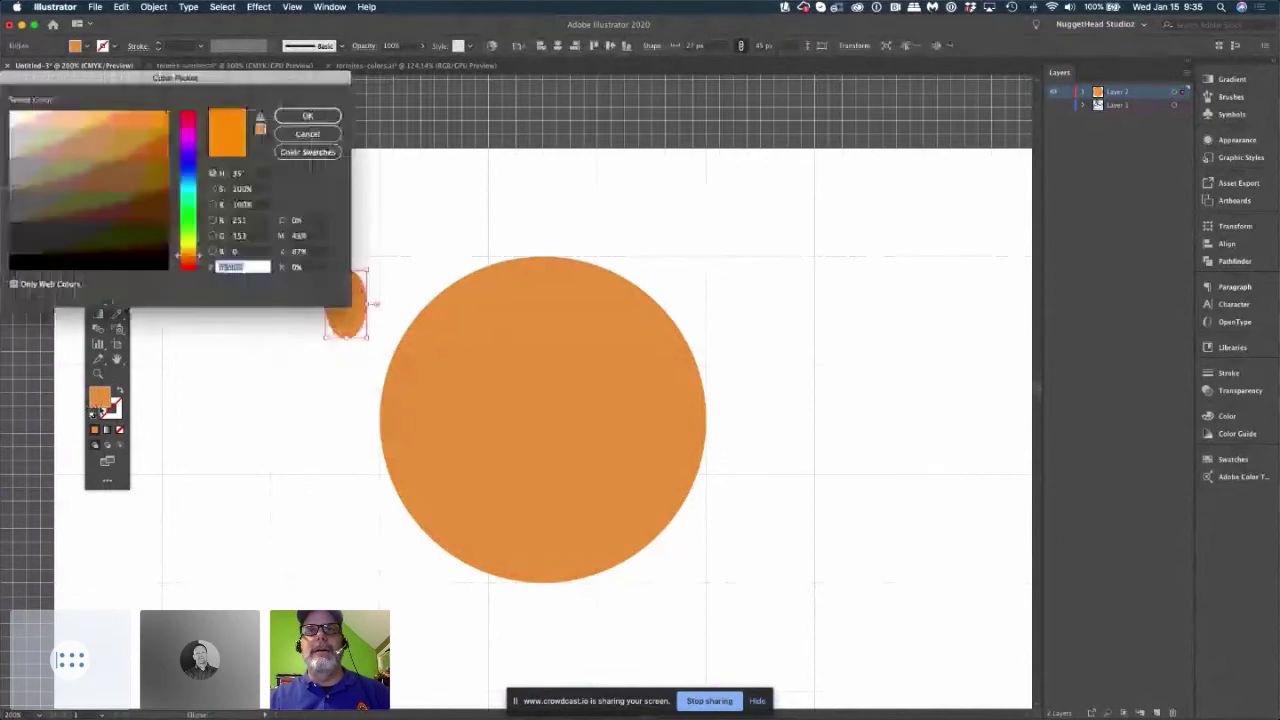
pyautogui.click(15, 265)
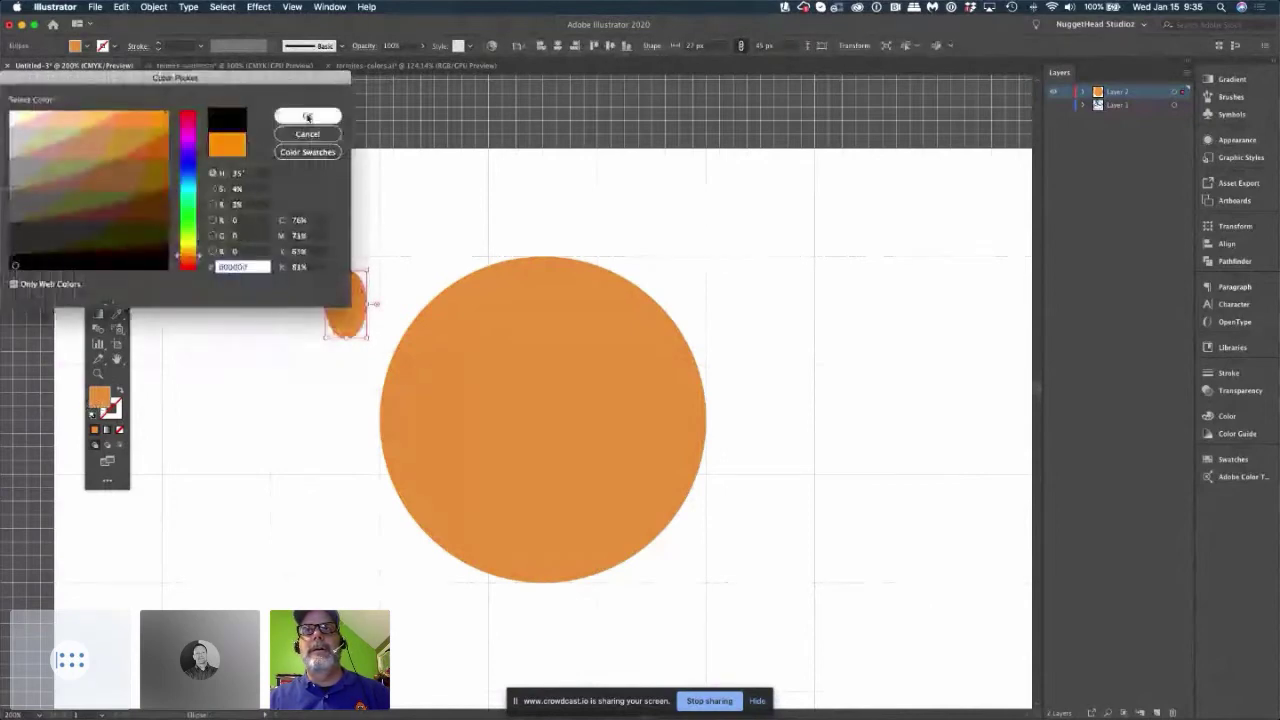
pyautogui.click(308, 117)
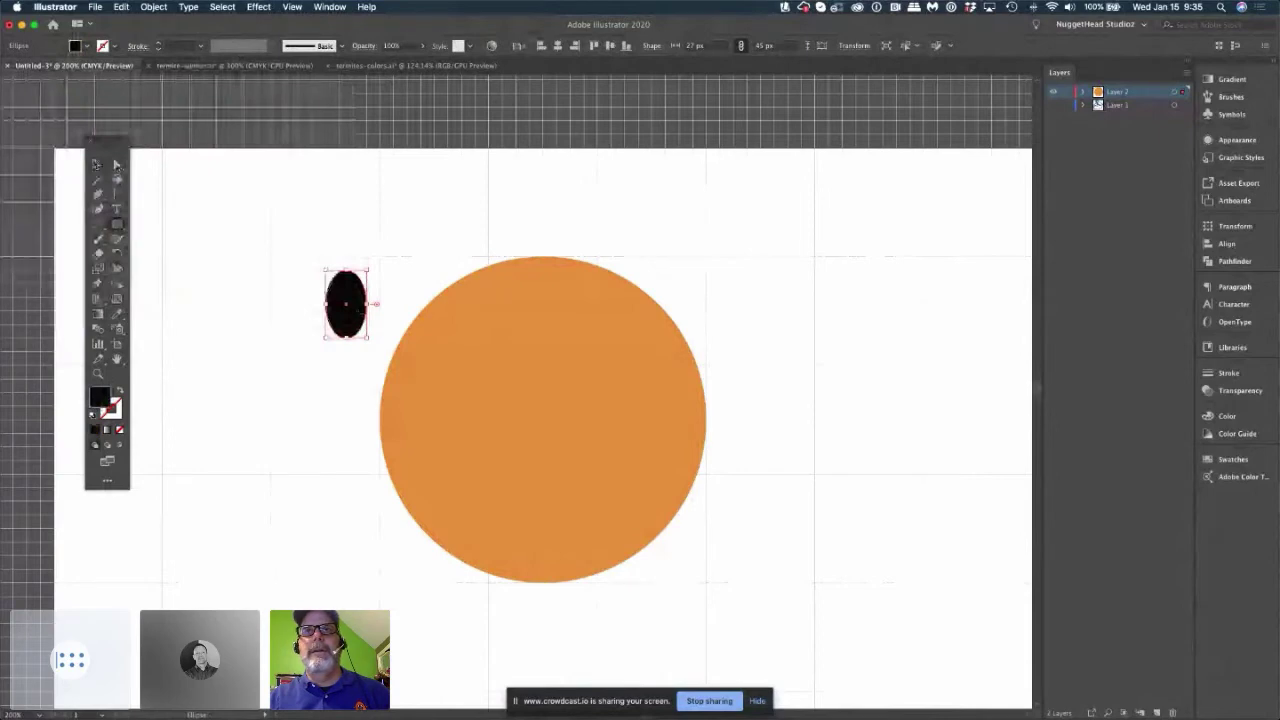
# Place the black ellipse on the orange circle as the left eye and duplicate it level to make the right eye.
pyautogui.click(338, 345)
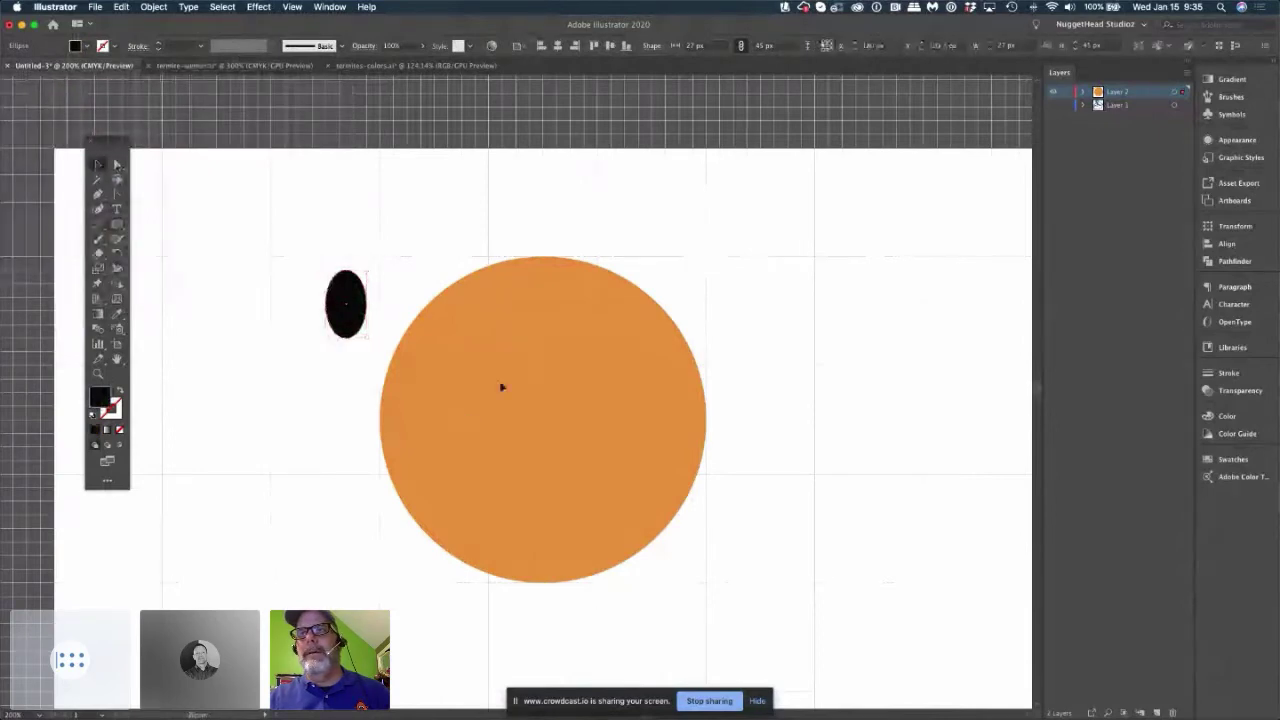
pyautogui.moveTo(481, 388); pyautogui.dragTo(517, 392)
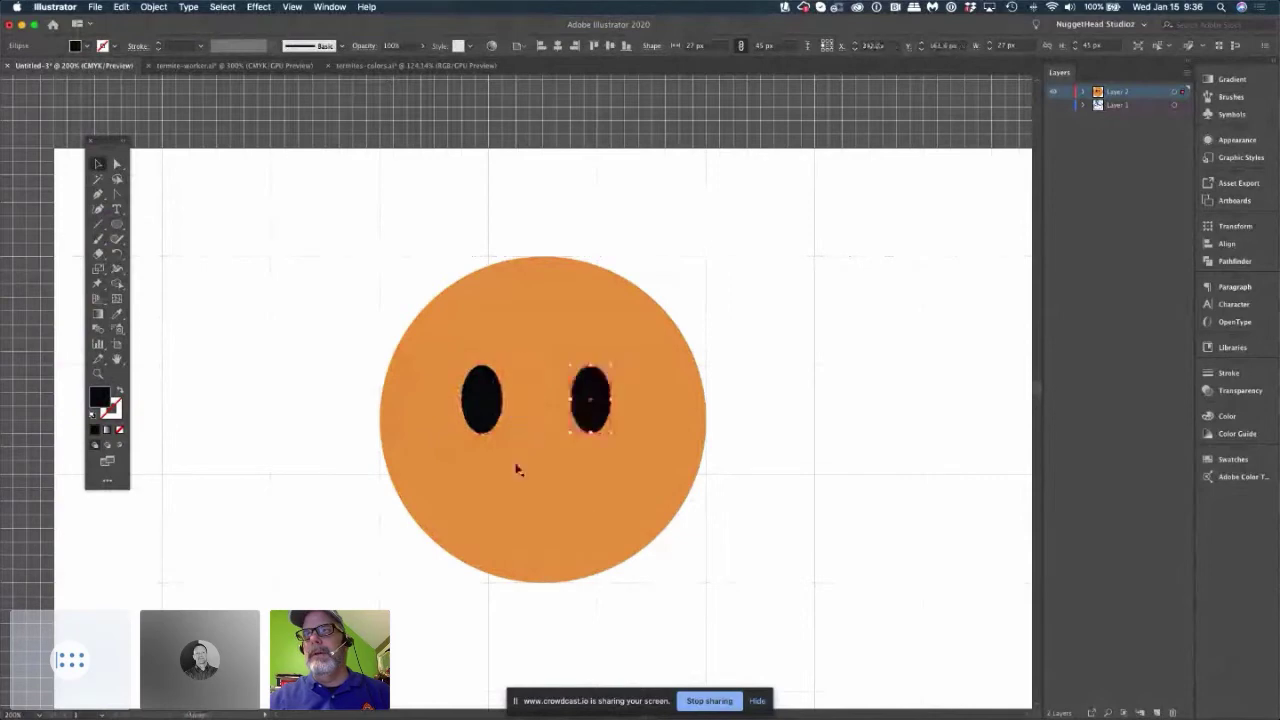
pyautogui.click(300, 334)
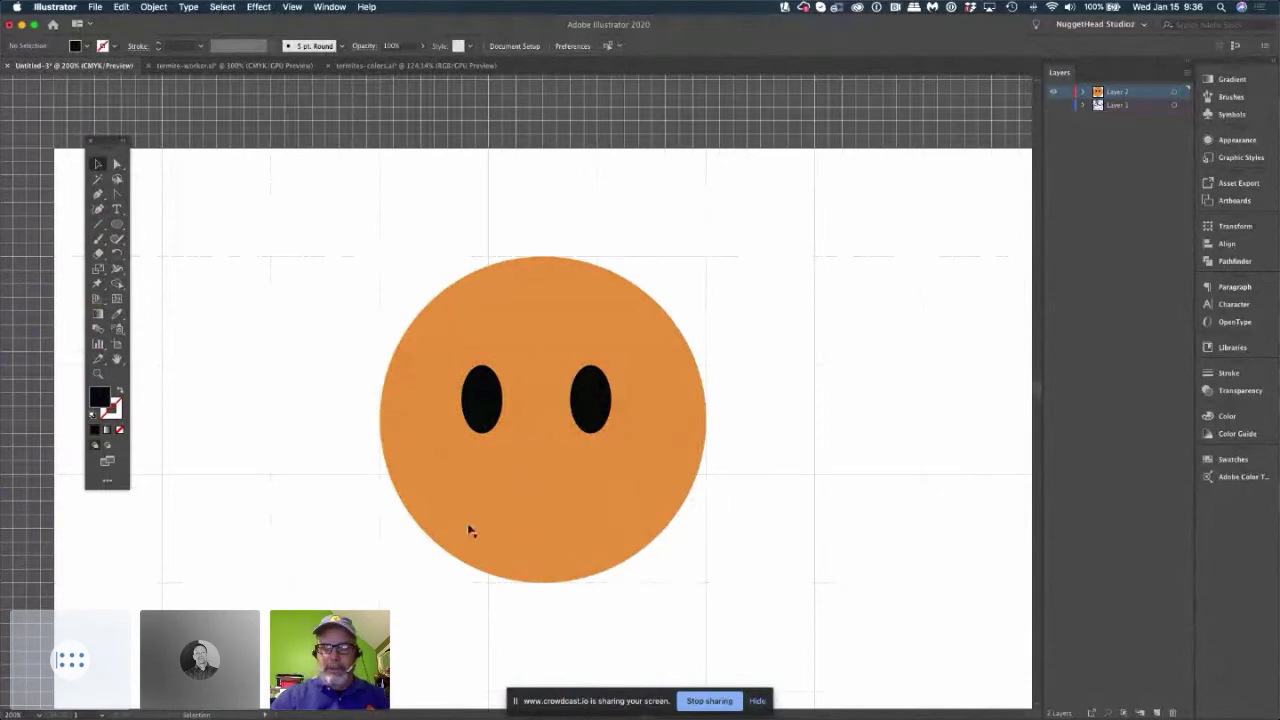
# Copy and paste the orange circle and place the copy level with the face, in the empty space to its right.
pyautogui.press('super+equal')
pyautogui.press('super+minus')
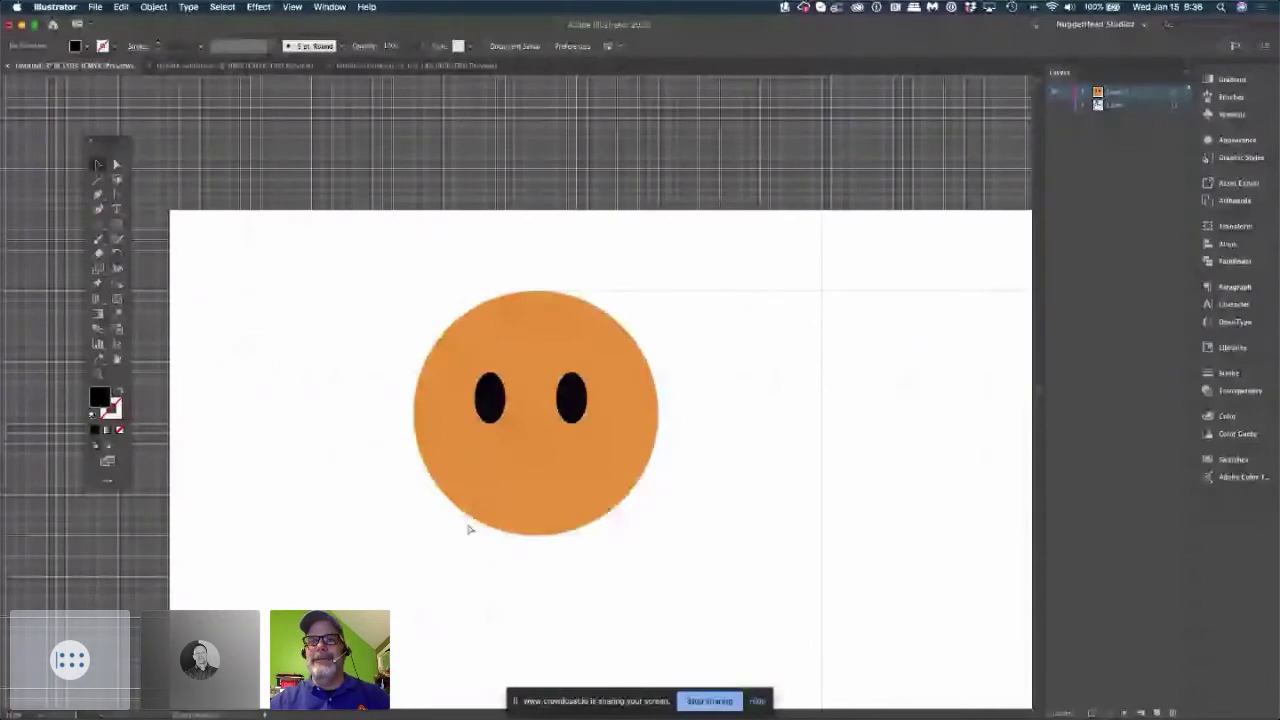
pyautogui.hscroll(5, 468, 528)
pyautogui.click(304, 528)
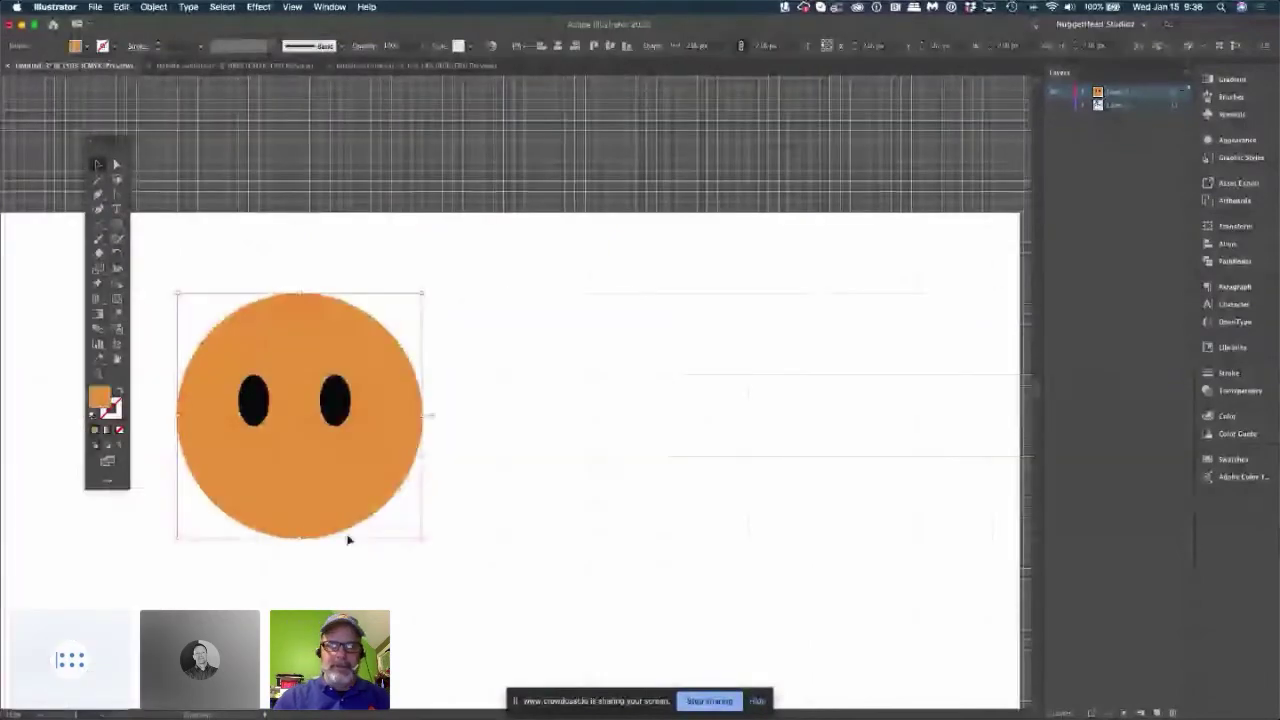
pyautogui.press('super+v')
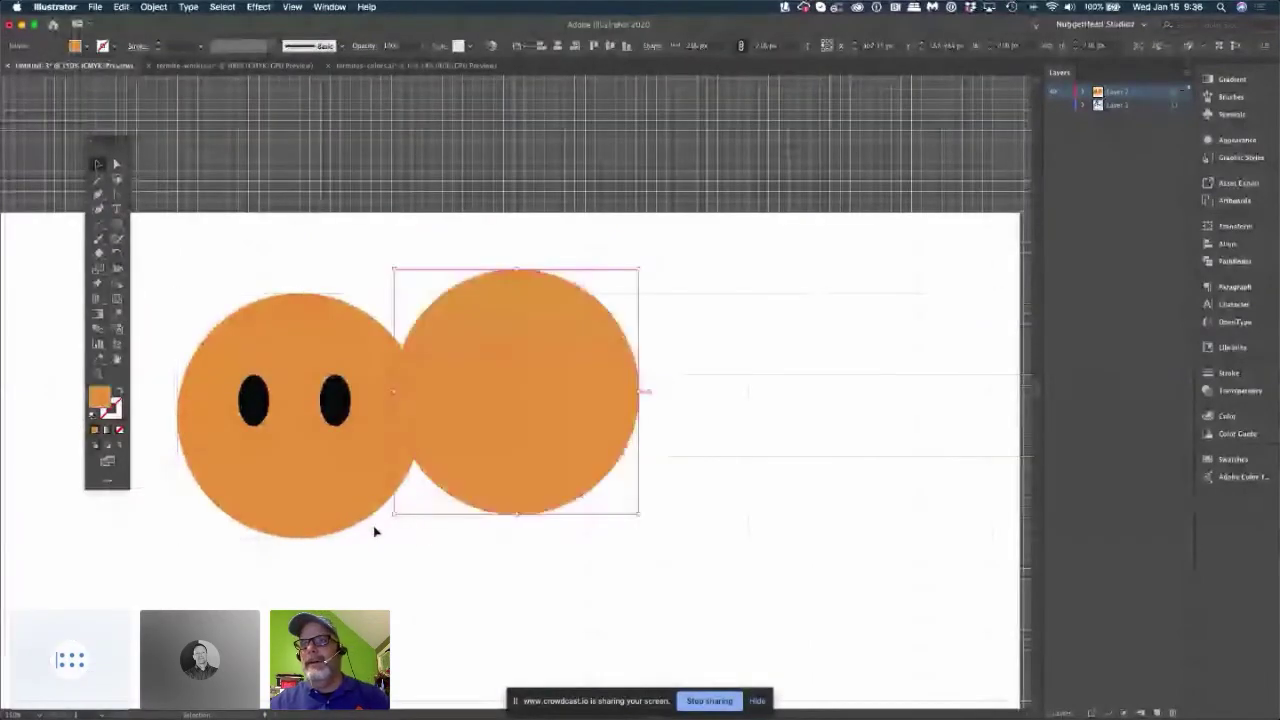
pyautogui.moveTo(483, 447); pyautogui.dragTo(605, 471)
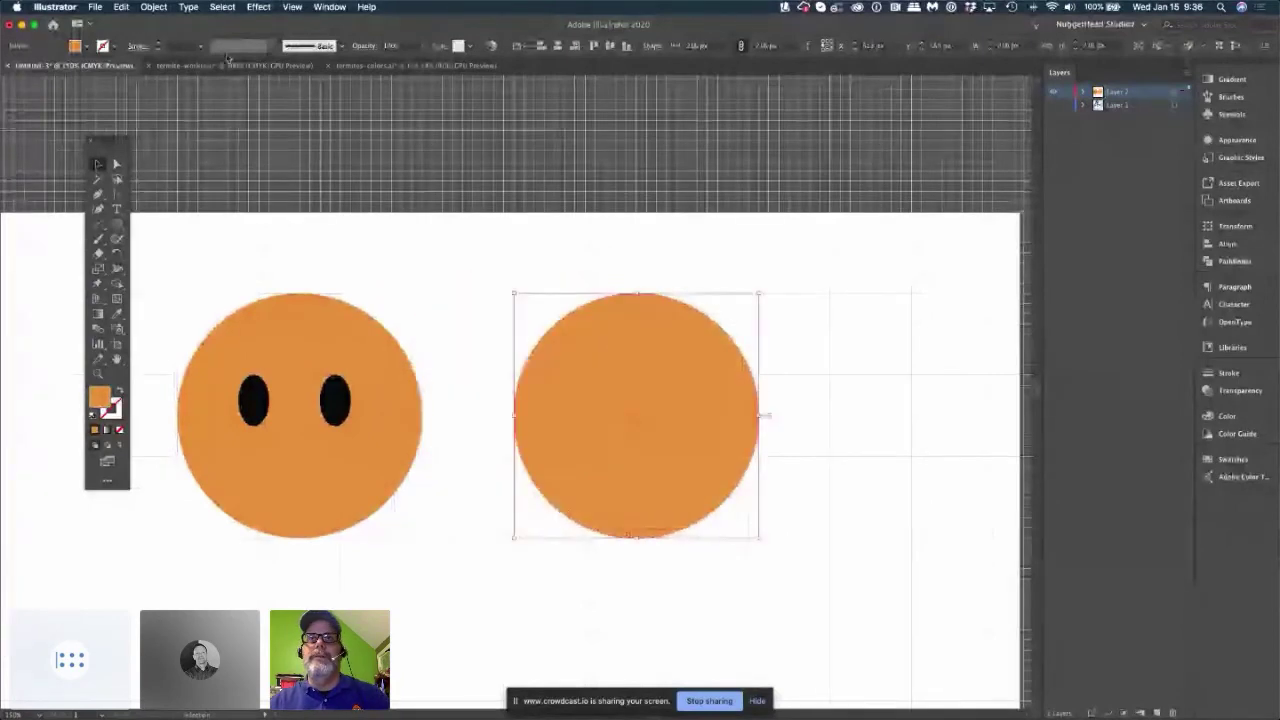
# Start an Offset Path on the copied orange circle with a -10 px offset and preview it.
pyautogui.click(154, 7)
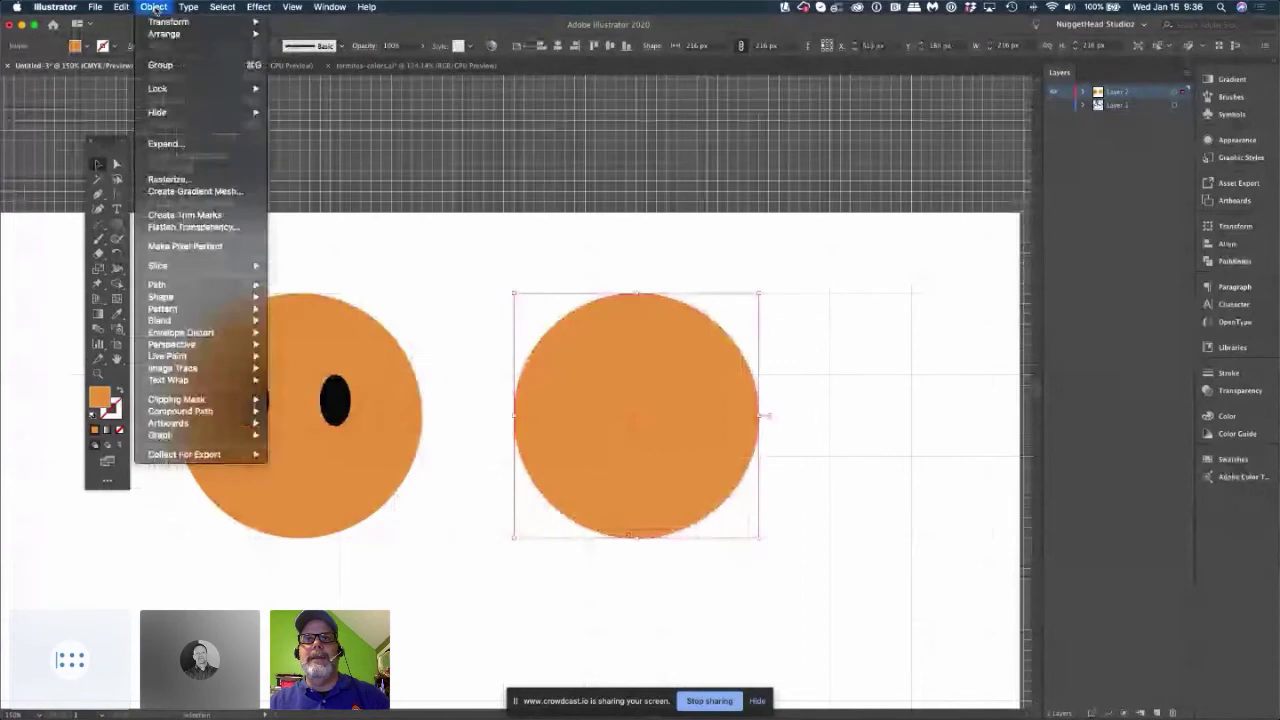
pyautogui.moveTo(249, 293)
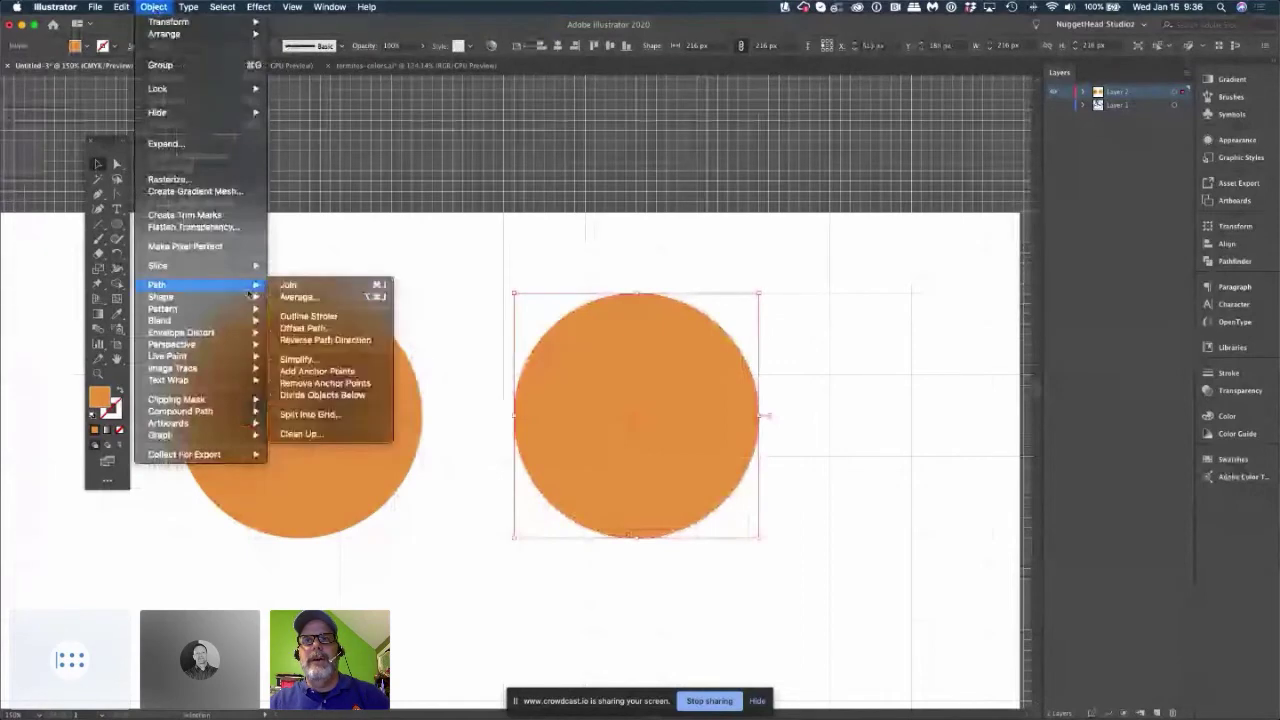
pyautogui.click(303, 328)
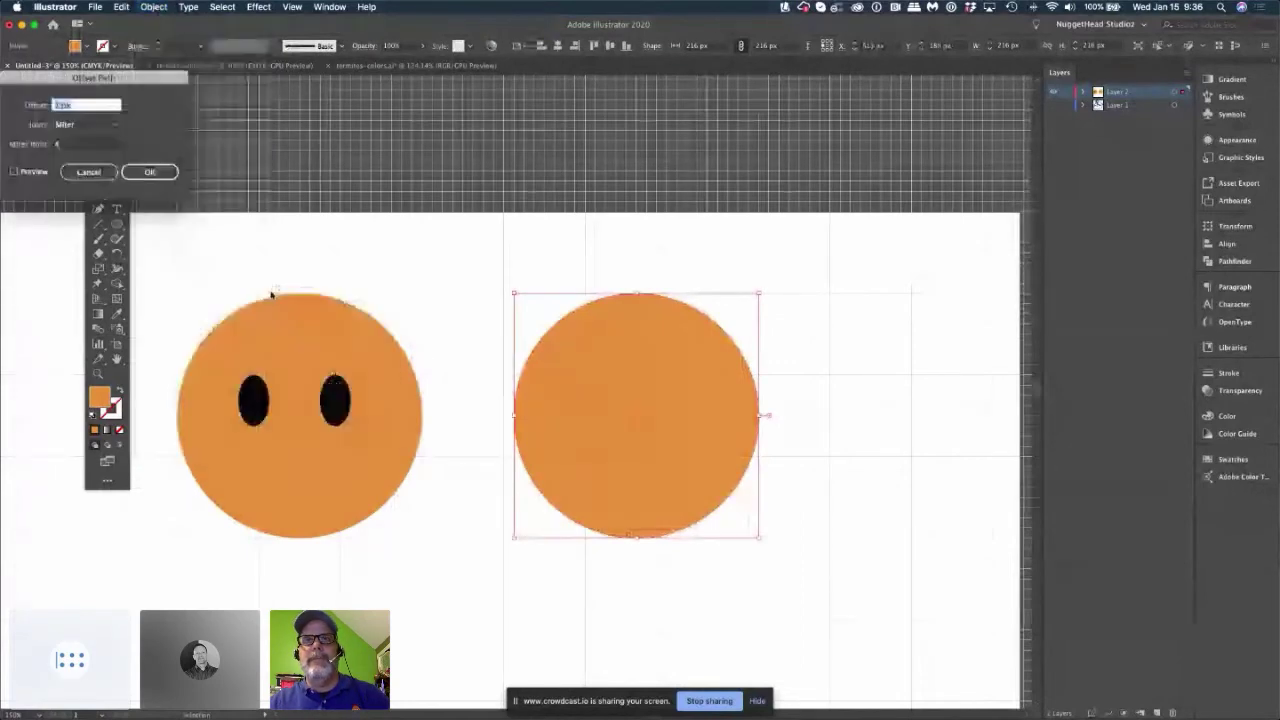
pyautogui.moveTo(138, 78); pyautogui.dragTo(537, 130)
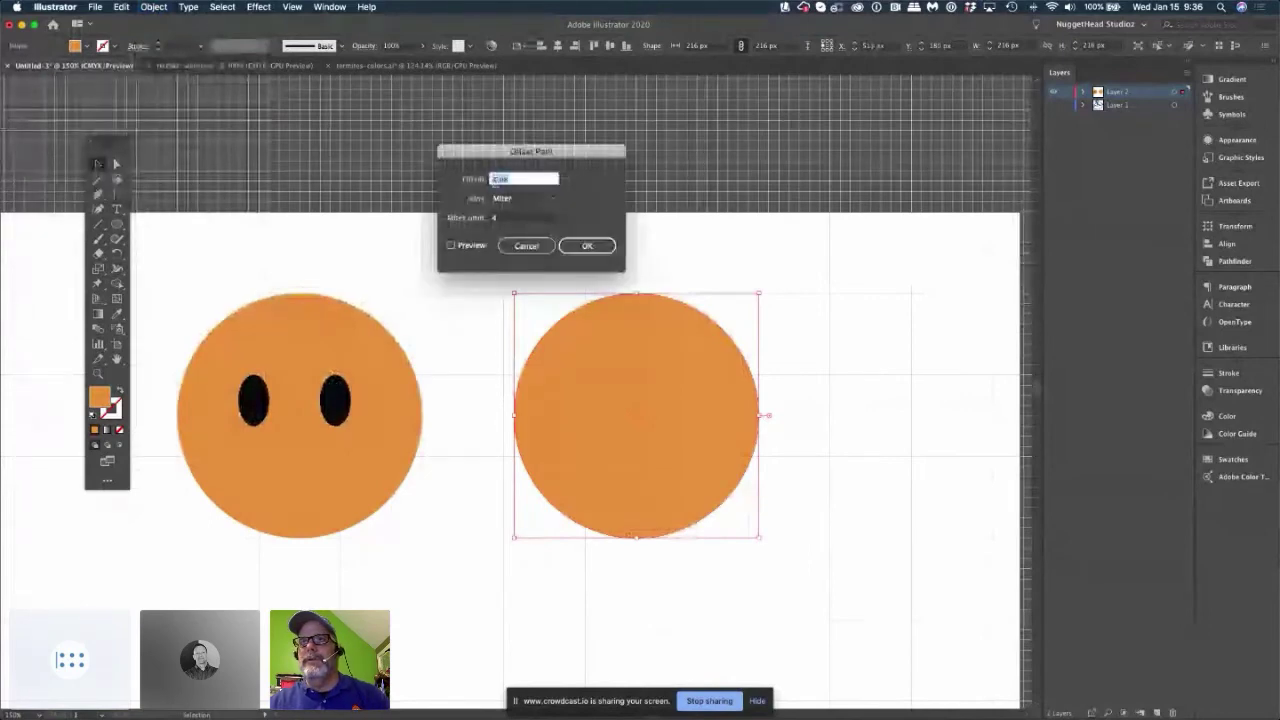
pyautogui.click(495, 181)
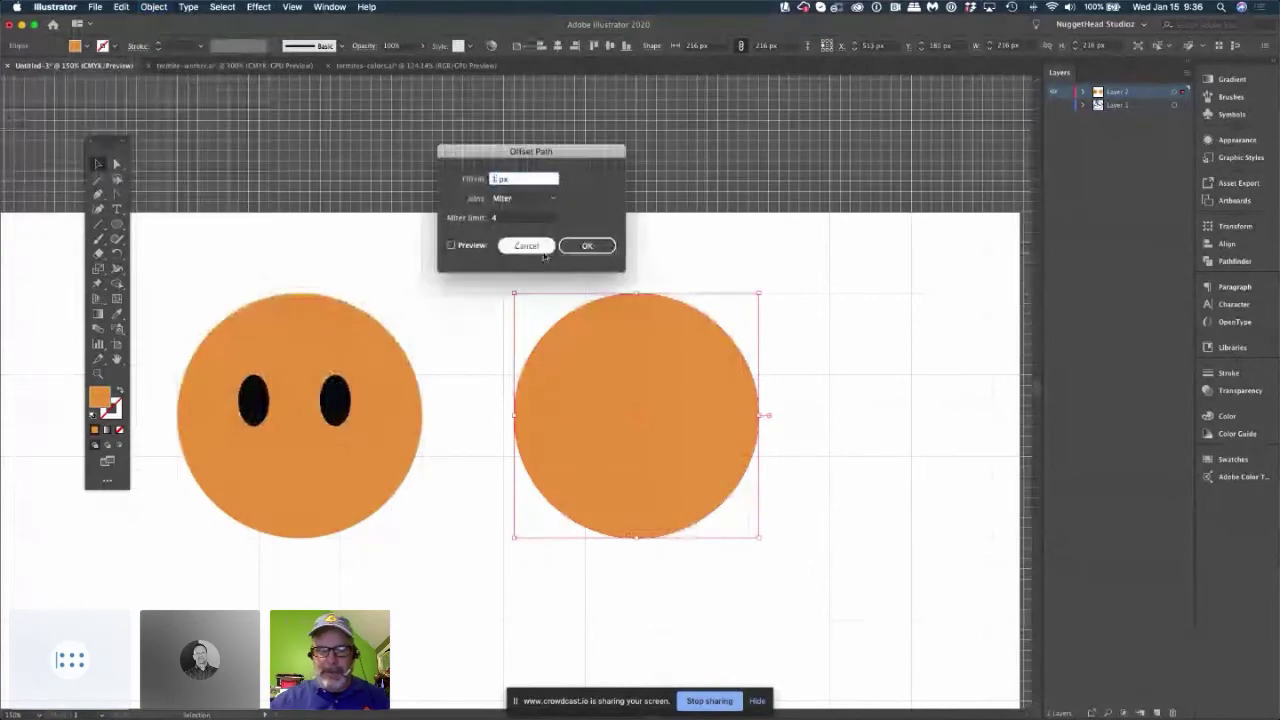
pyautogui.write('0')
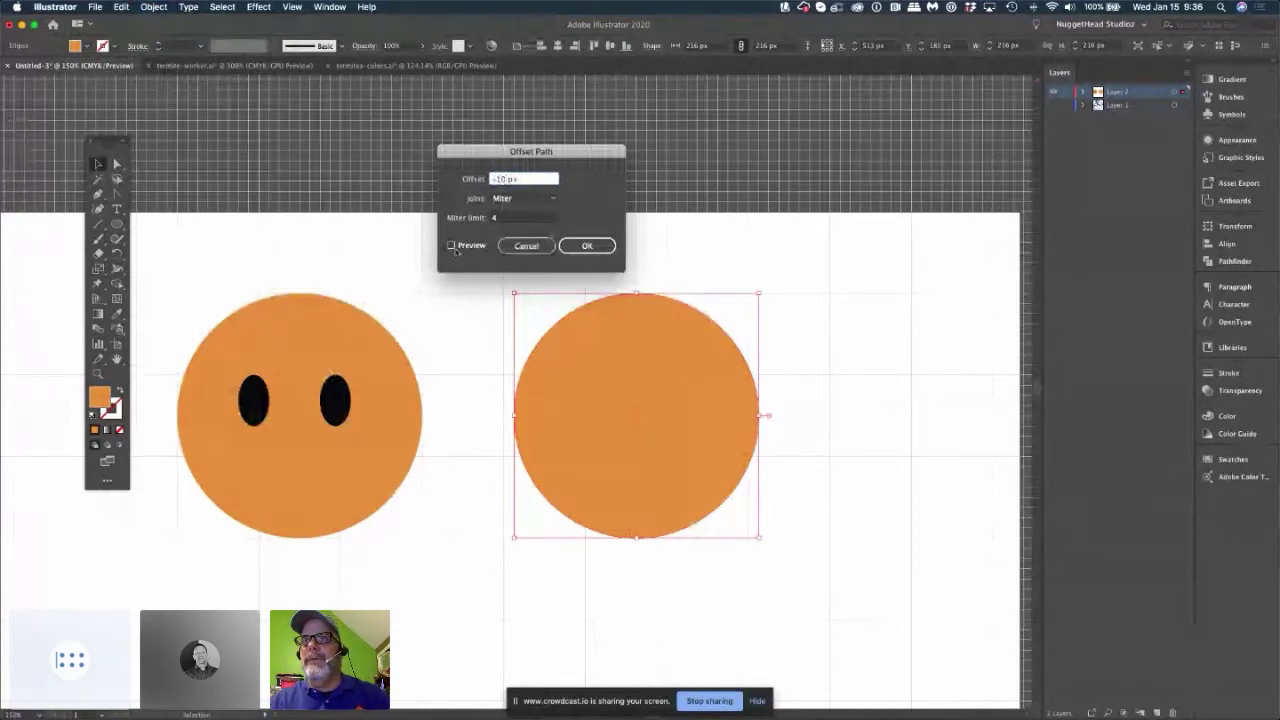
pyautogui.click(451, 246)
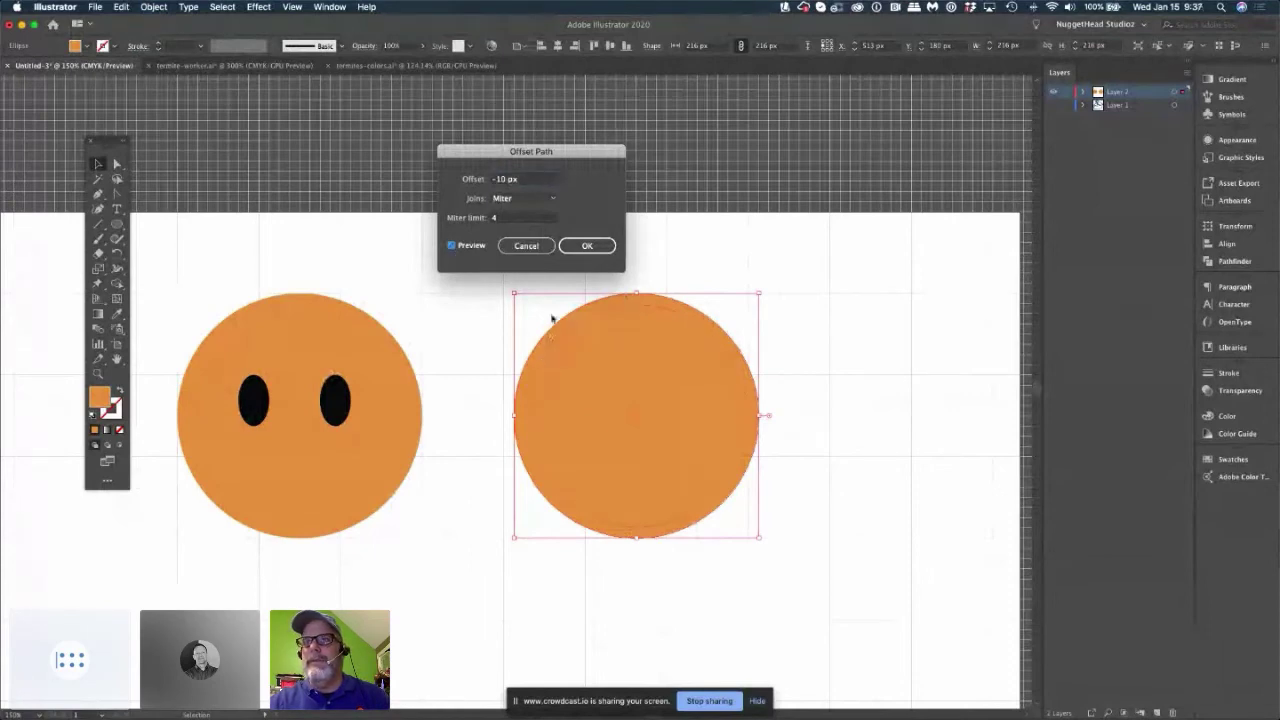
# Try an offset of -20 px, settle on -15 px, and create the smaller inner circle.
pyautogui.click(501, 179)
pyautogui.write('2')
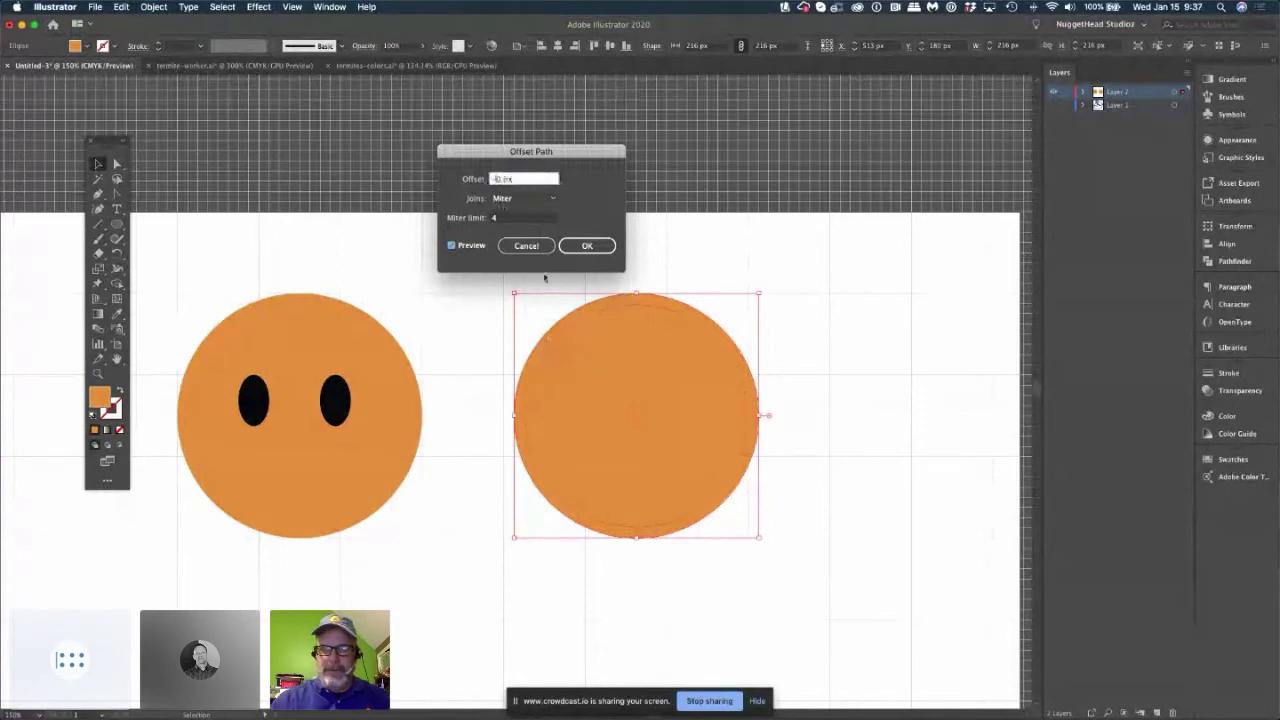
pyautogui.press('Tab')
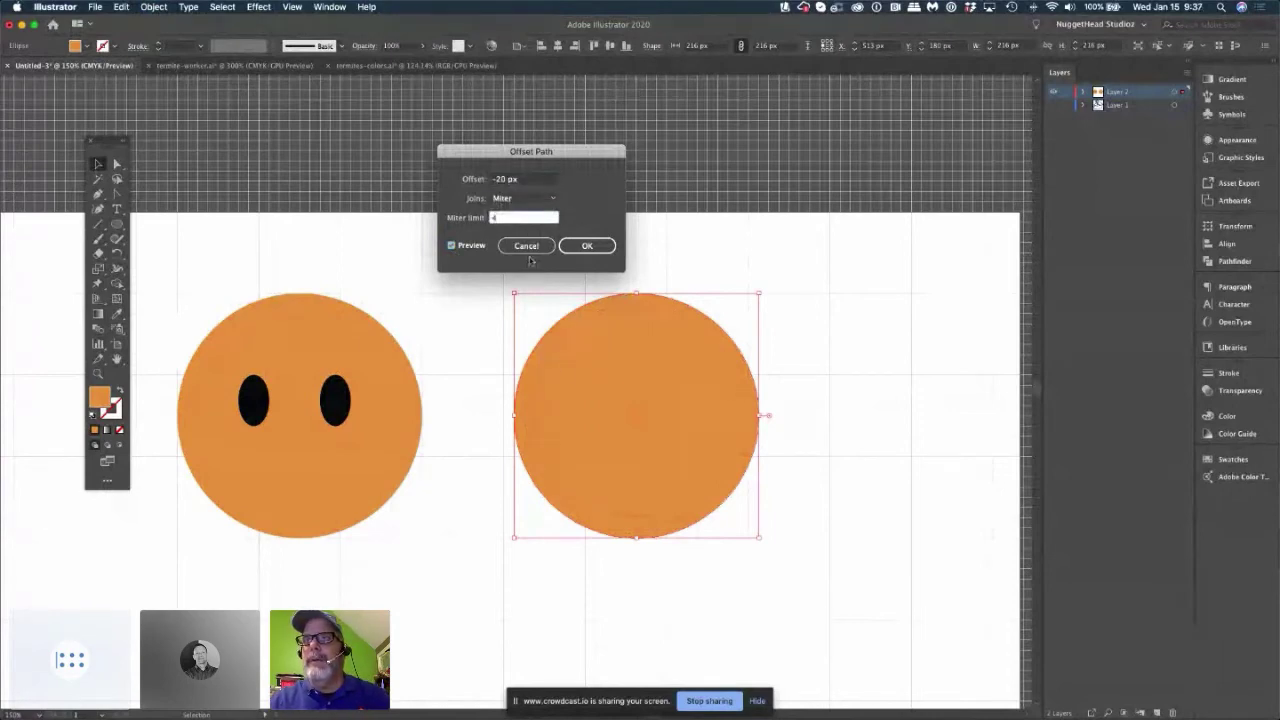
pyautogui.doubleClick(505, 180)
pyautogui.write('1')
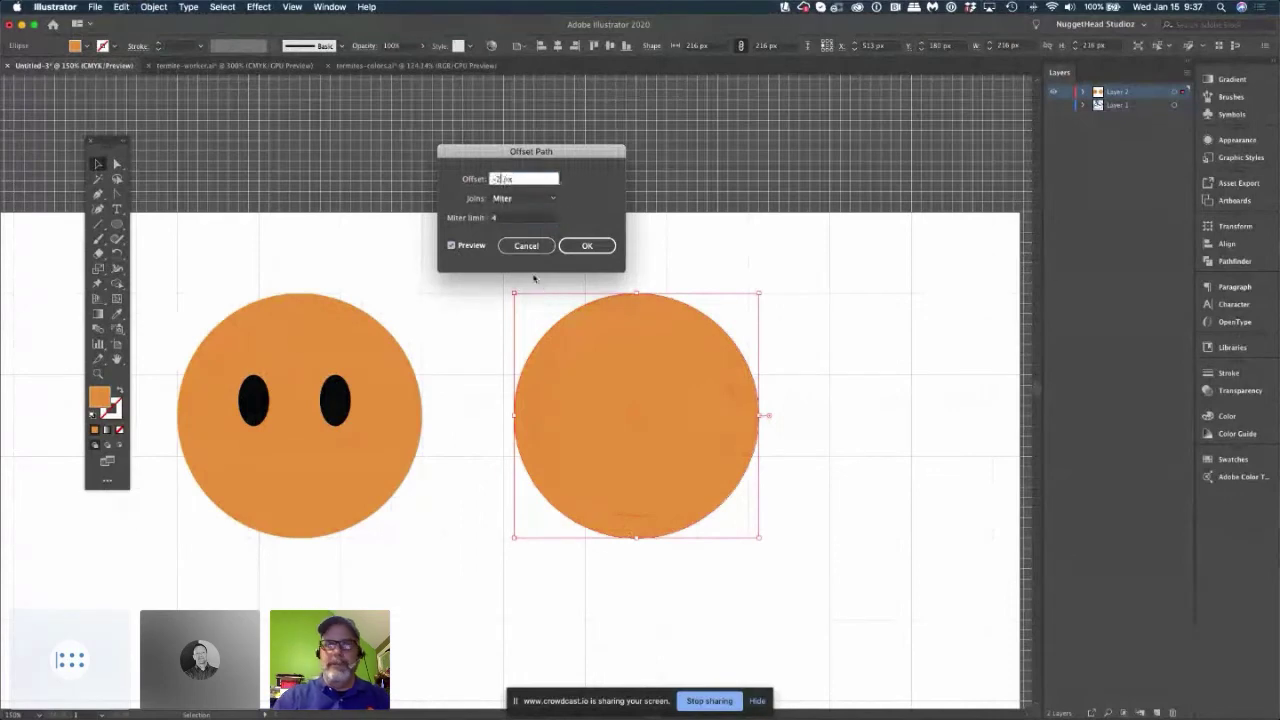
pyautogui.write('5')
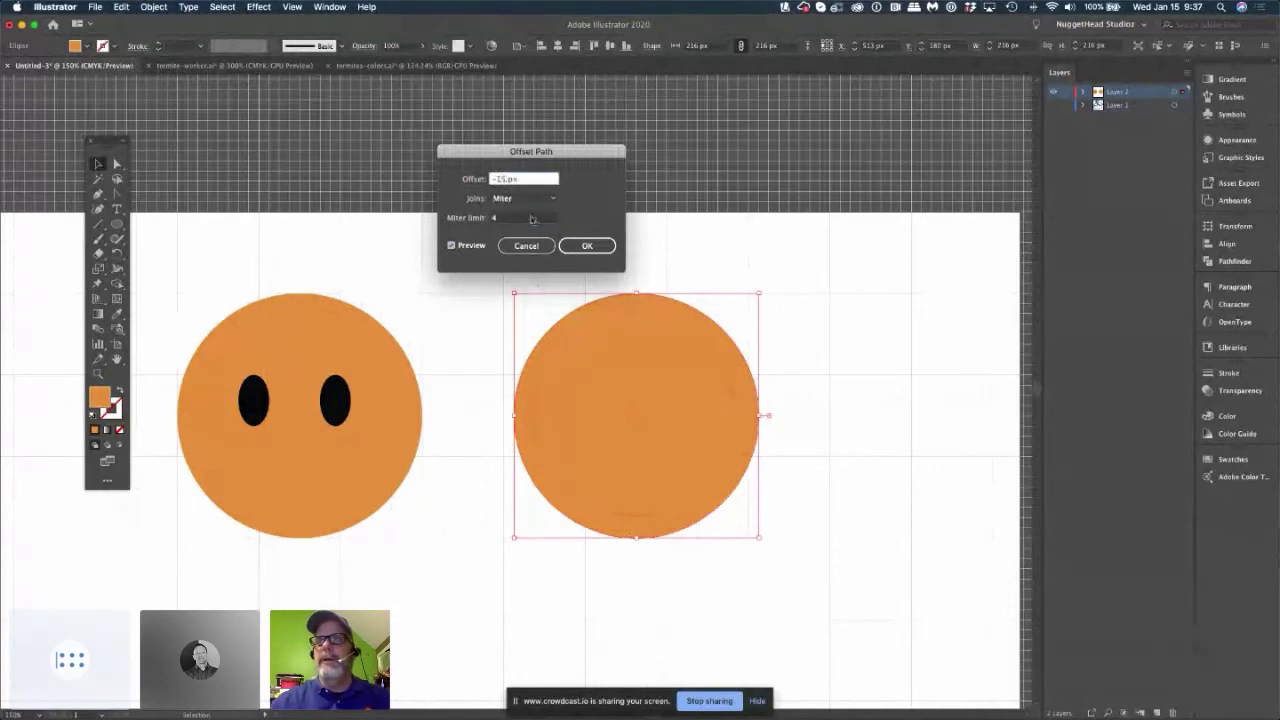
pyautogui.press('Tab')
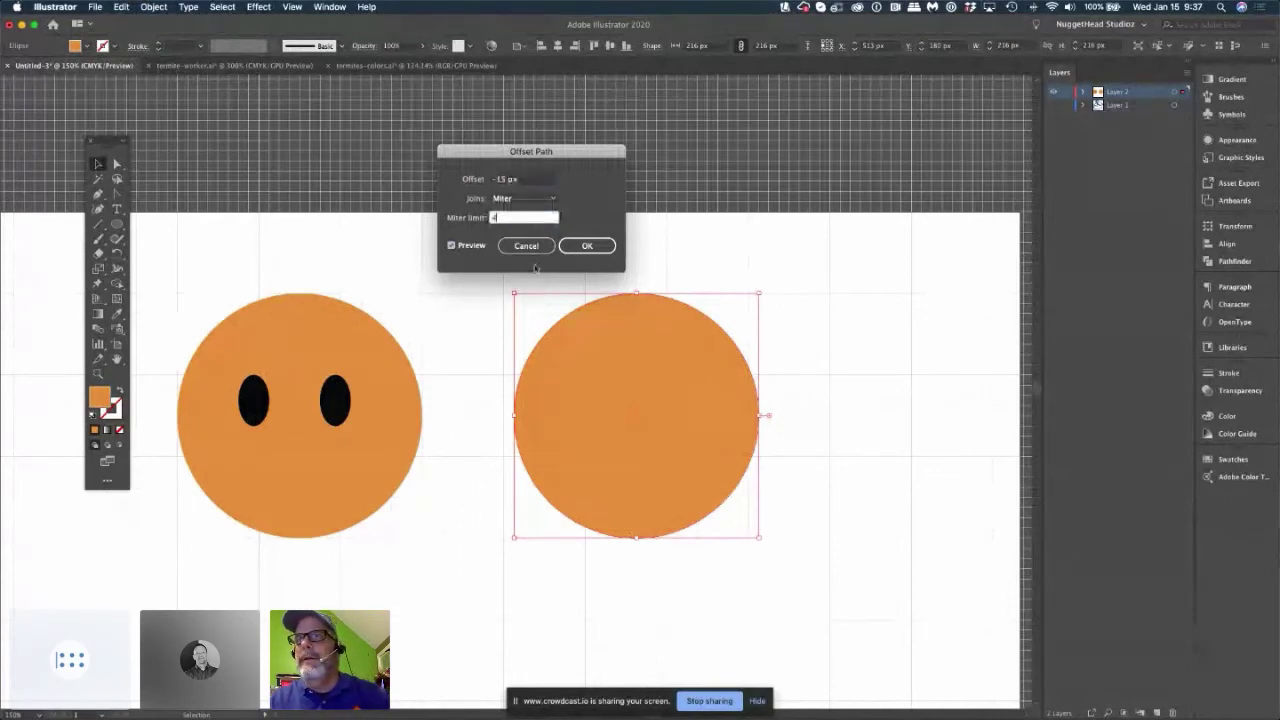
pyautogui.click(590, 246)
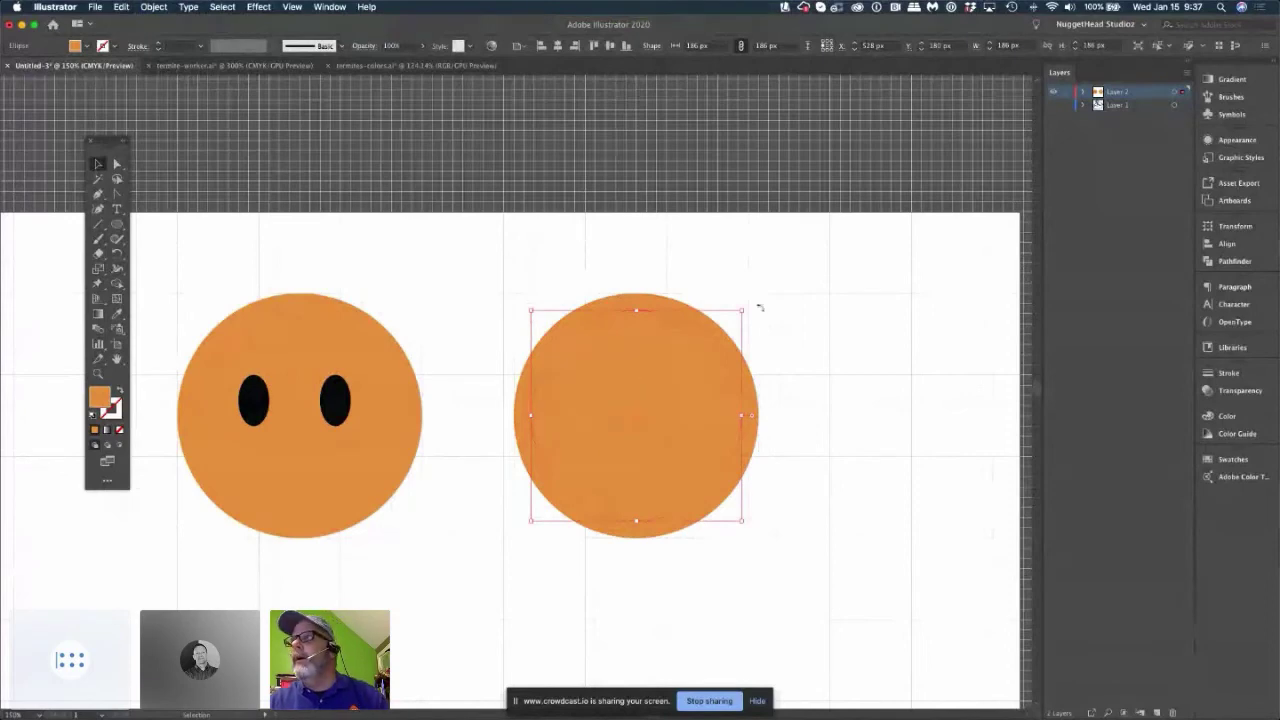
# Select everything on Layer 2 and change the layer's highlight colour to Light Blue.
pyautogui.click(1179, 93)
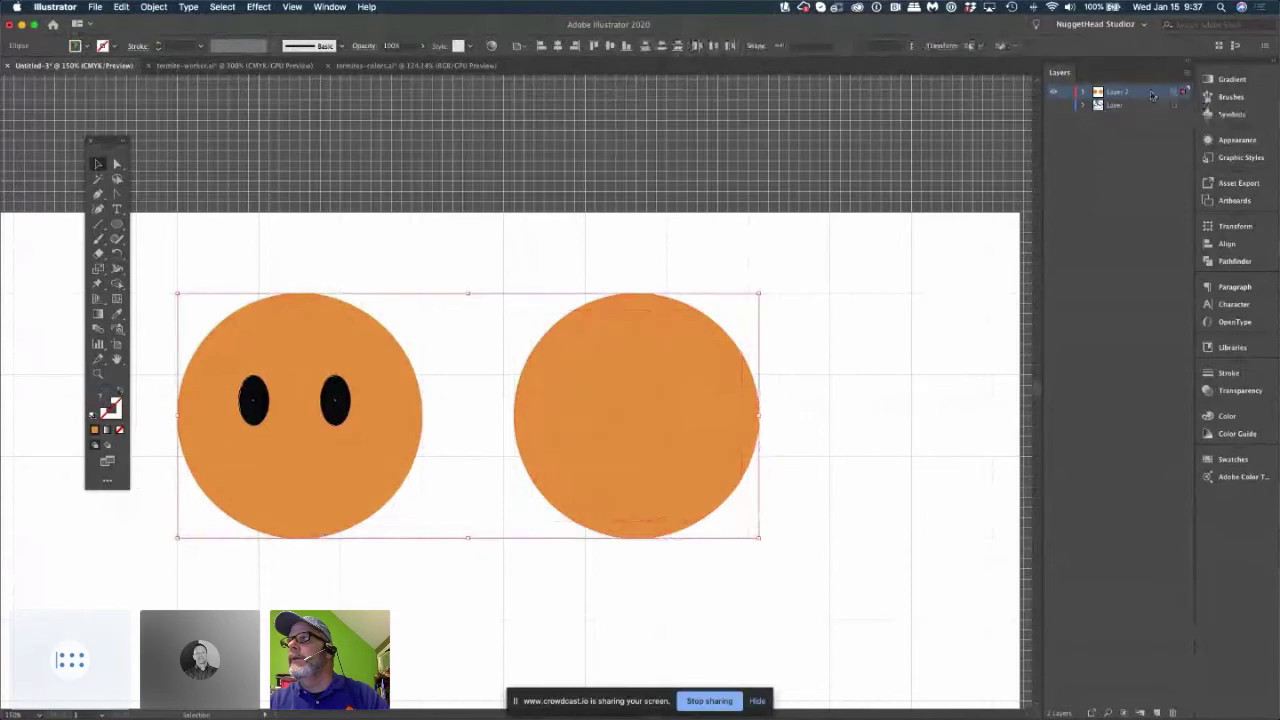
pyautogui.doubleClick(1150, 93)
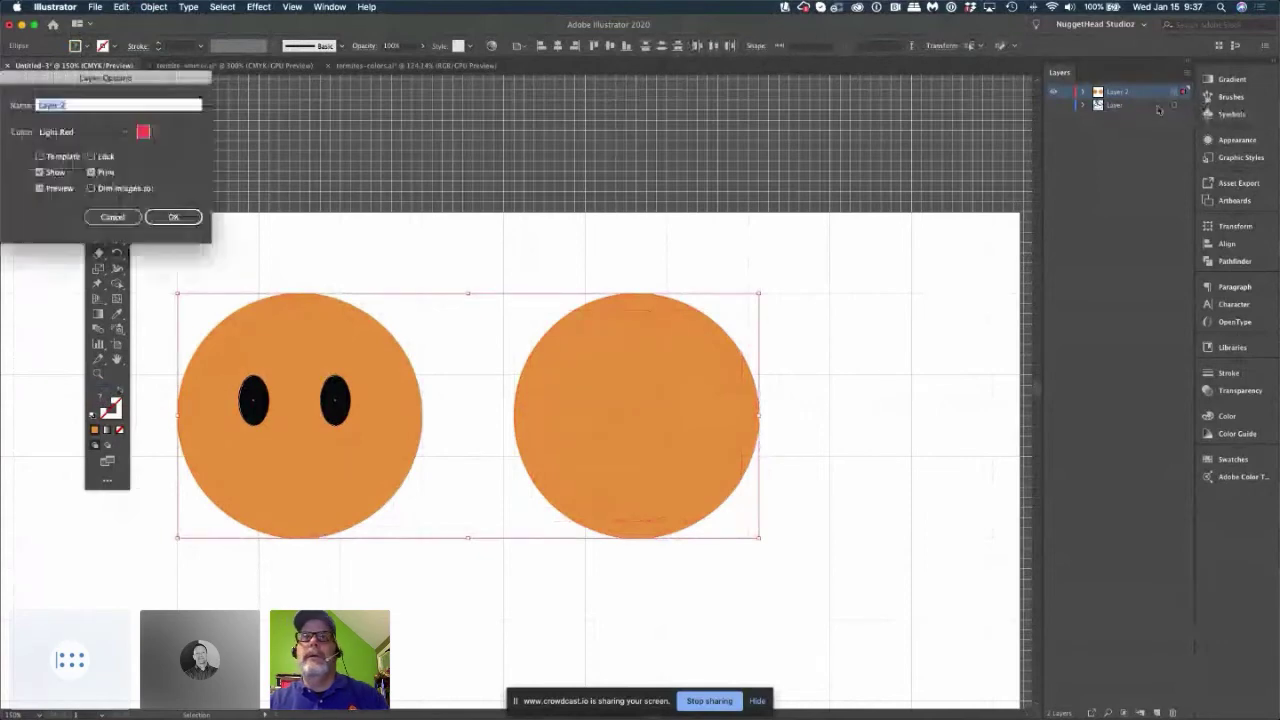
pyautogui.click(126, 134)
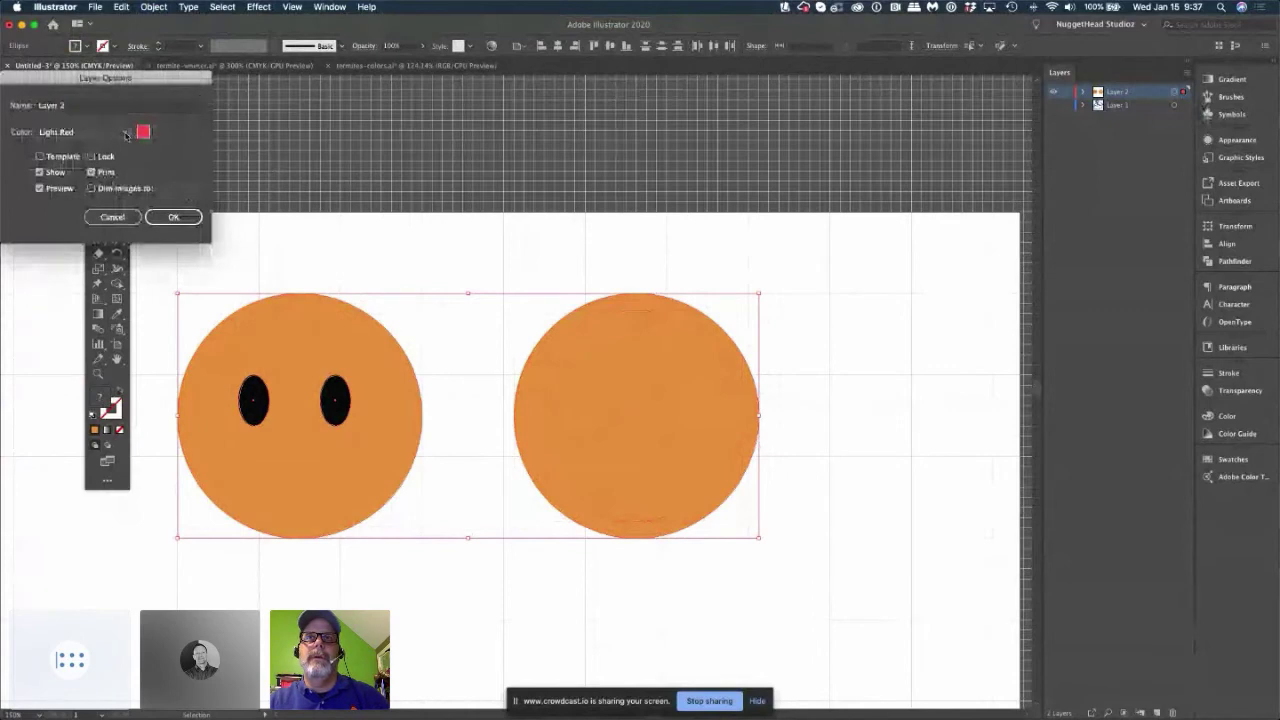
pyautogui.click(126, 134)
pyautogui.click(100, 163)
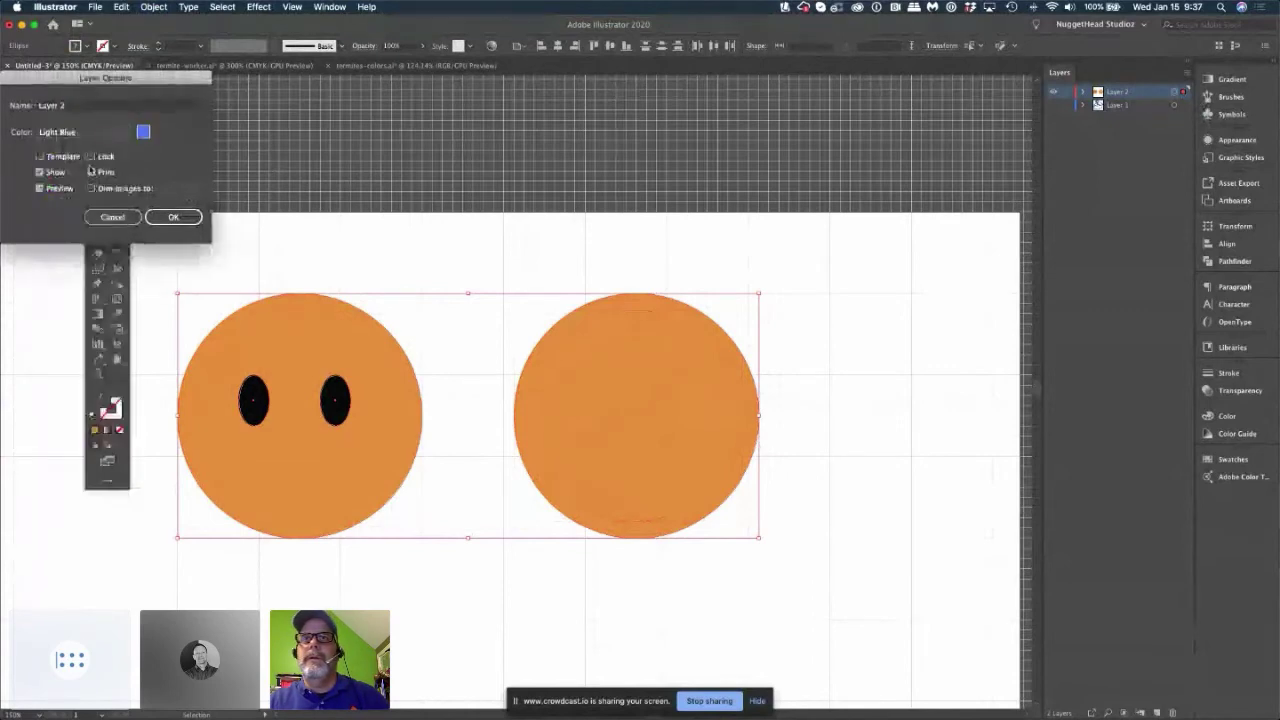
pyautogui.click(172, 218)
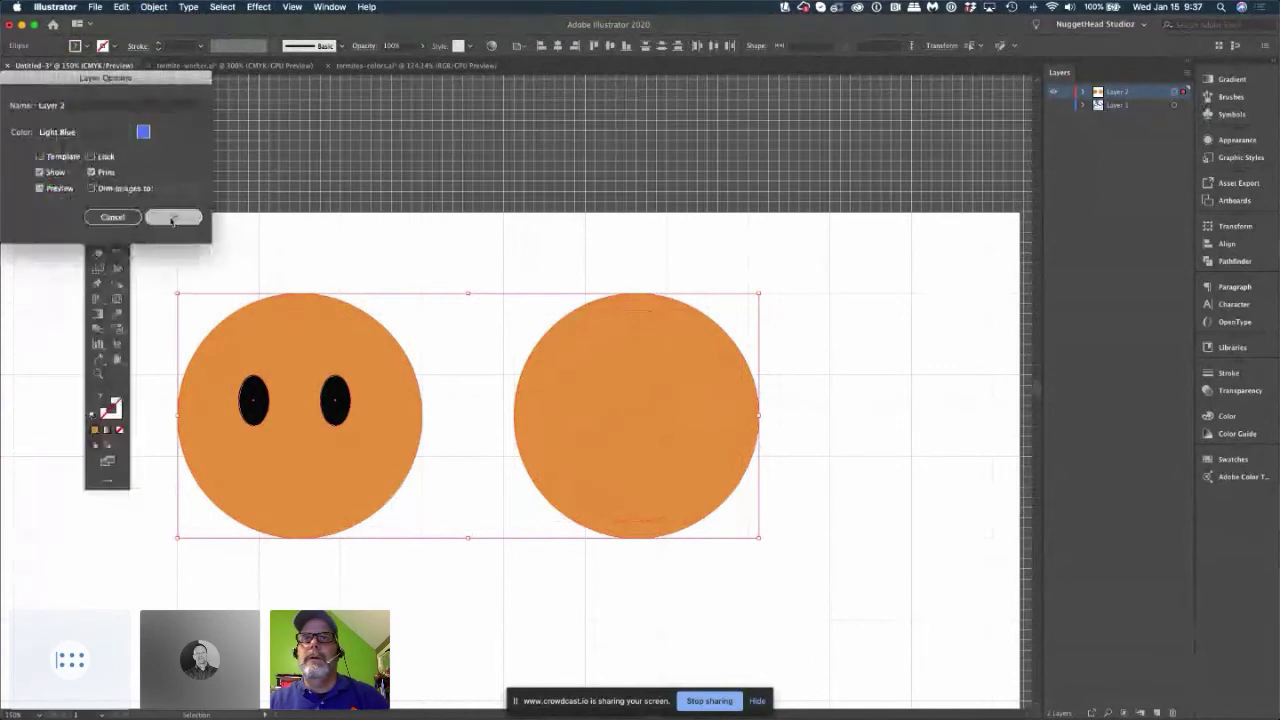
# Try Light Red as Layer 2's highlight colour and deselect the artwork.
pyautogui.doubleClick(1140, 92)
pyautogui.click(129, 132)
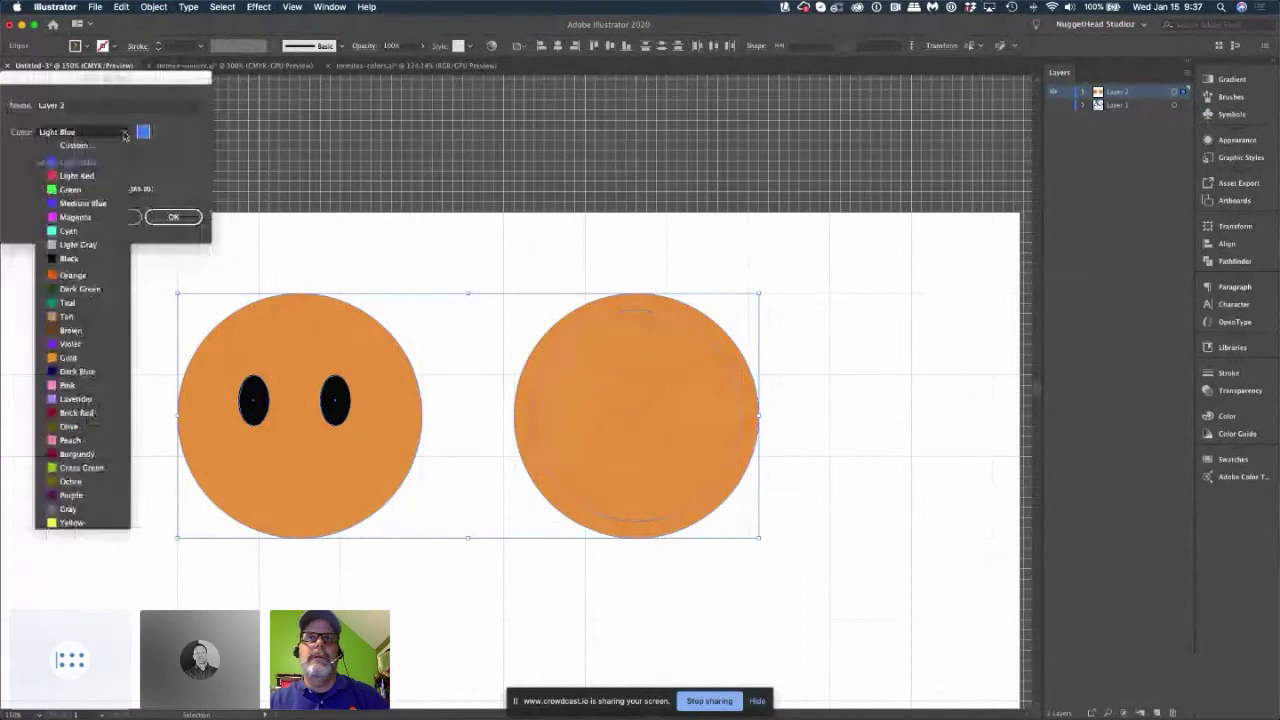
pyautogui.click(75, 178)
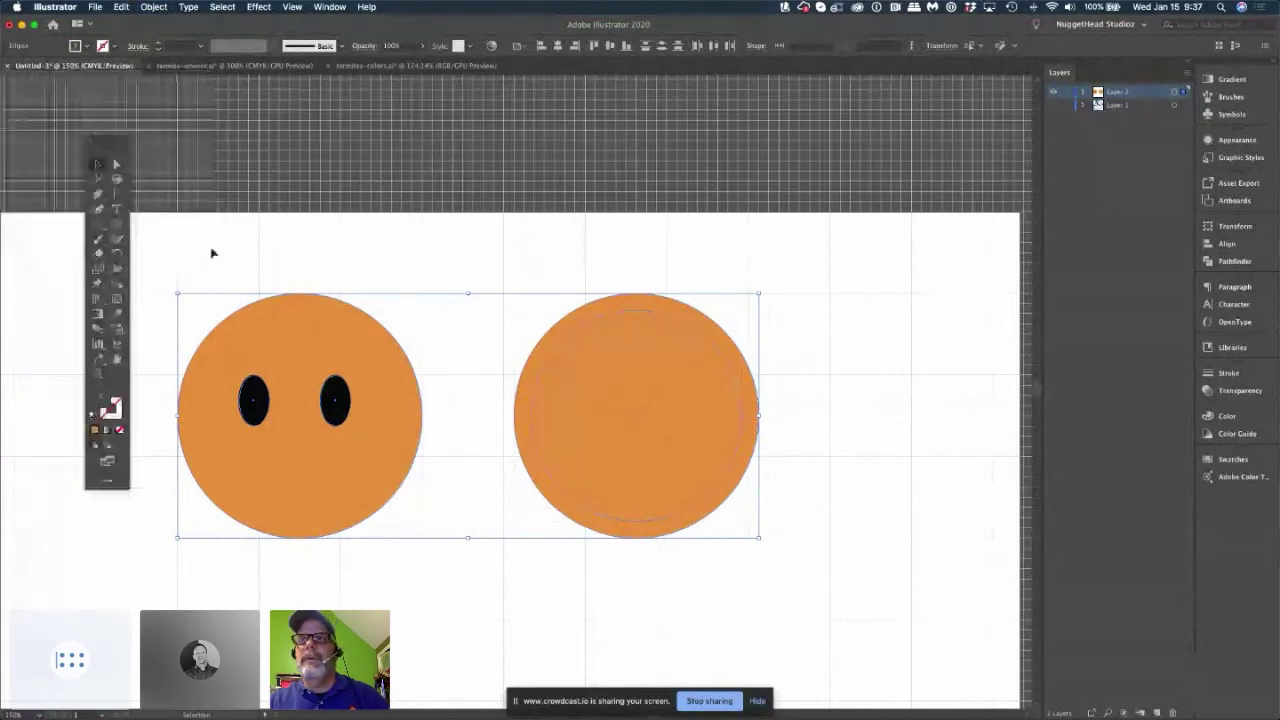
pyautogui.click(518, 243)
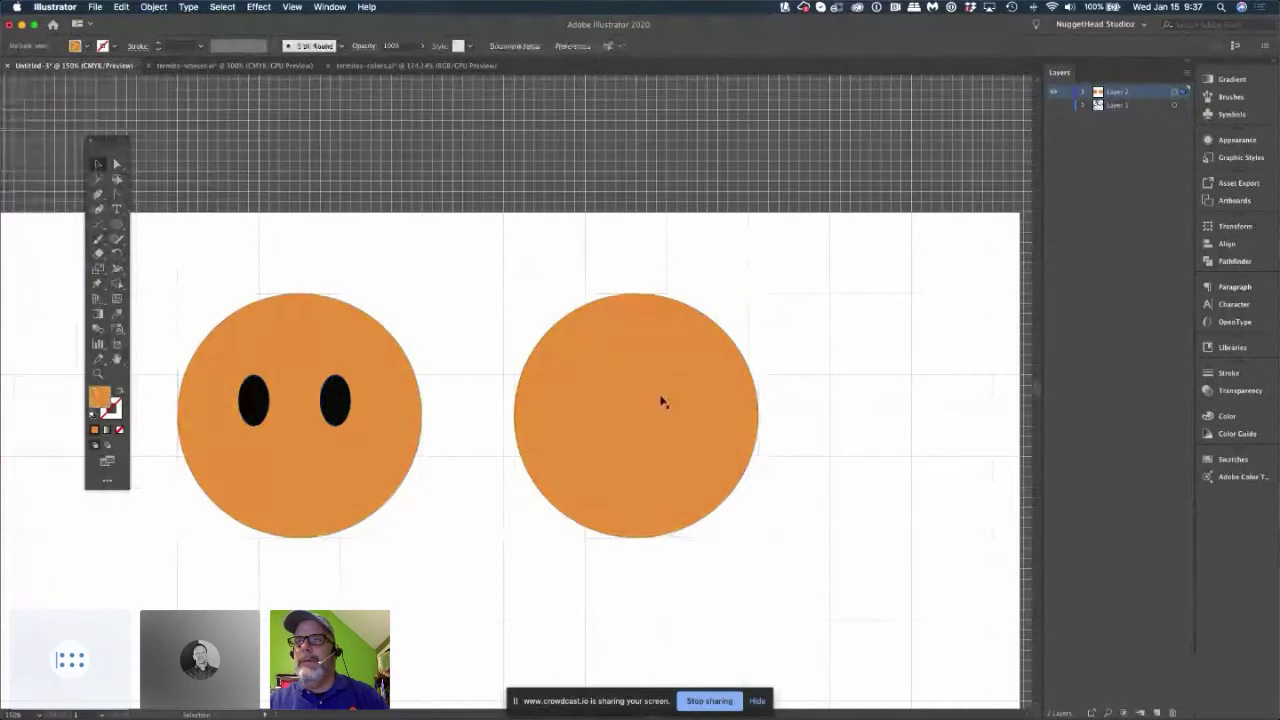
# Move the smaller offset circle down over the lower part of the larger copy and delete the larger copy.
pyautogui.click(666, 448)
pyautogui.moveTo(666, 448); pyautogui.dragTo(963, 568)
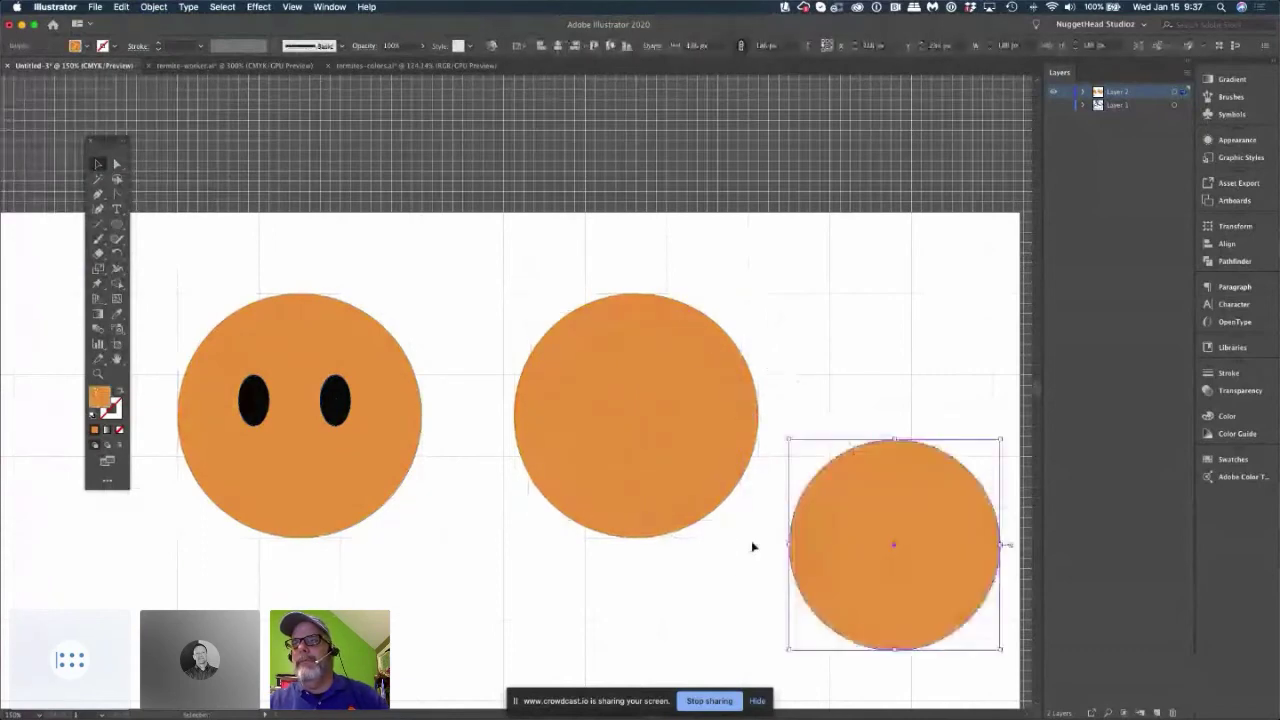
pyautogui.moveTo(863, 519); pyautogui.dragTo(634, 426)
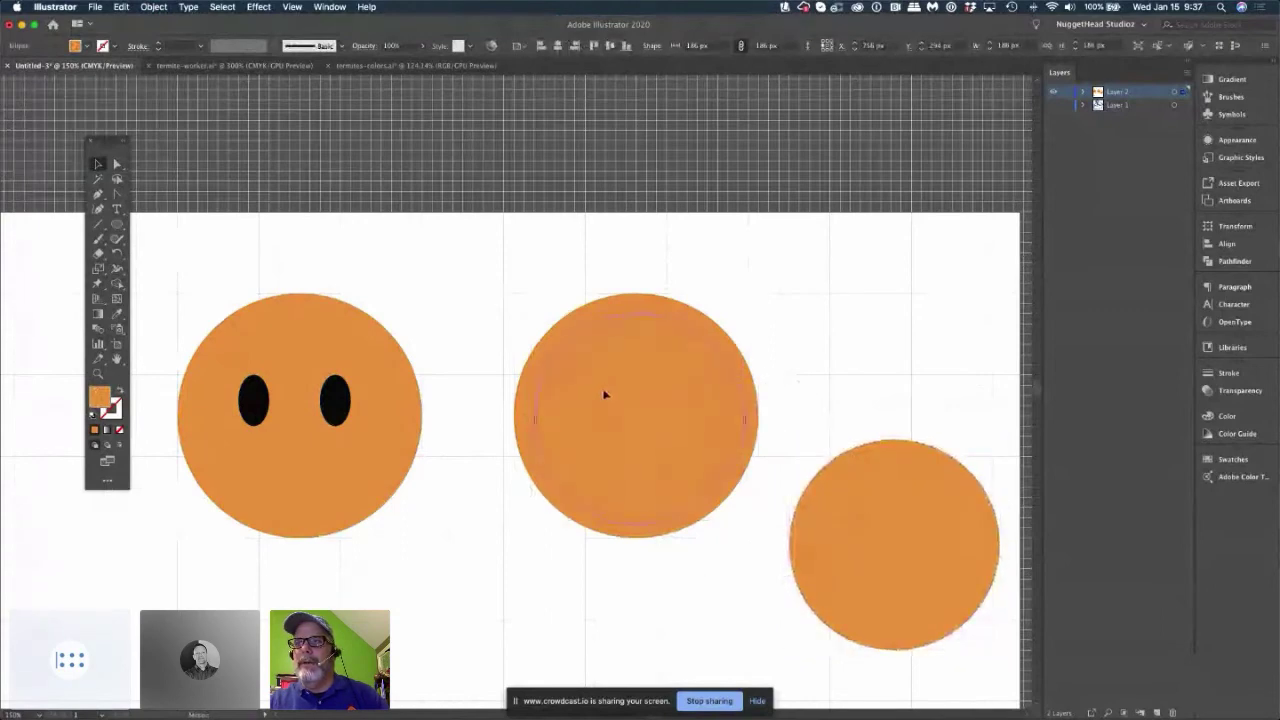
pyautogui.moveTo(603, 396); pyautogui.dragTo(853, 355)
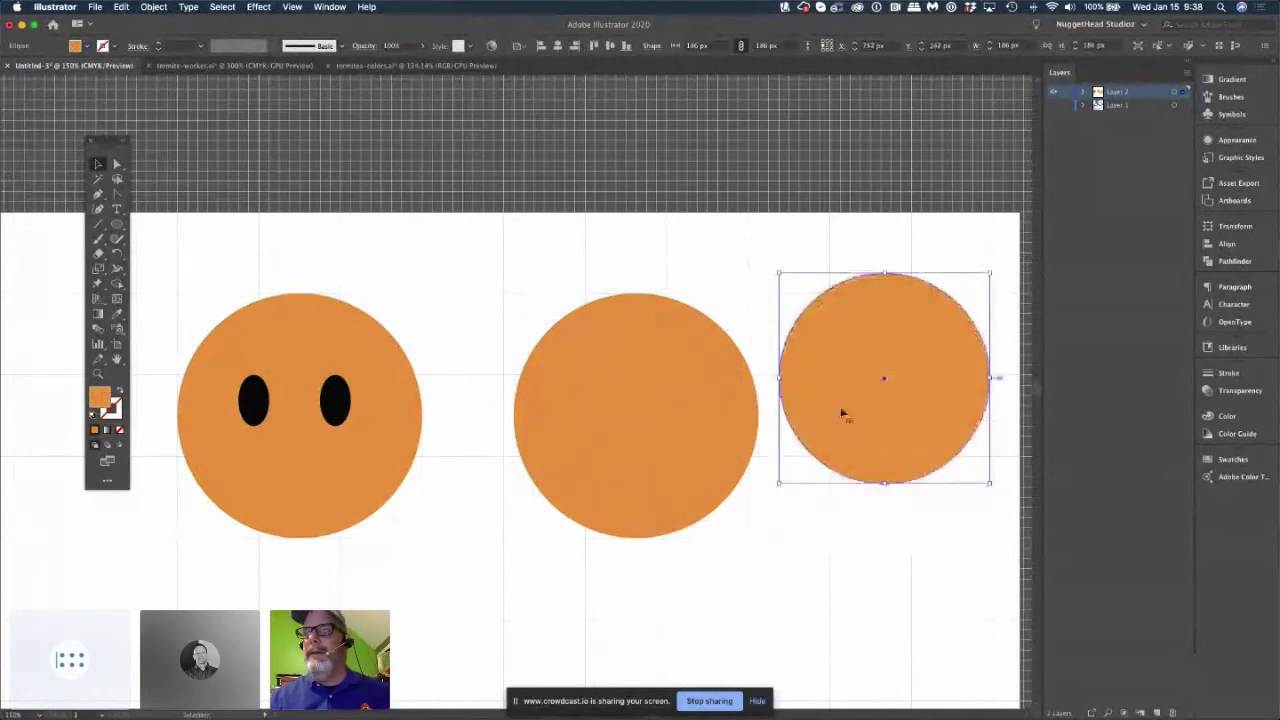
pyautogui.moveTo(823, 401); pyautogui.dragTo(255, 418)
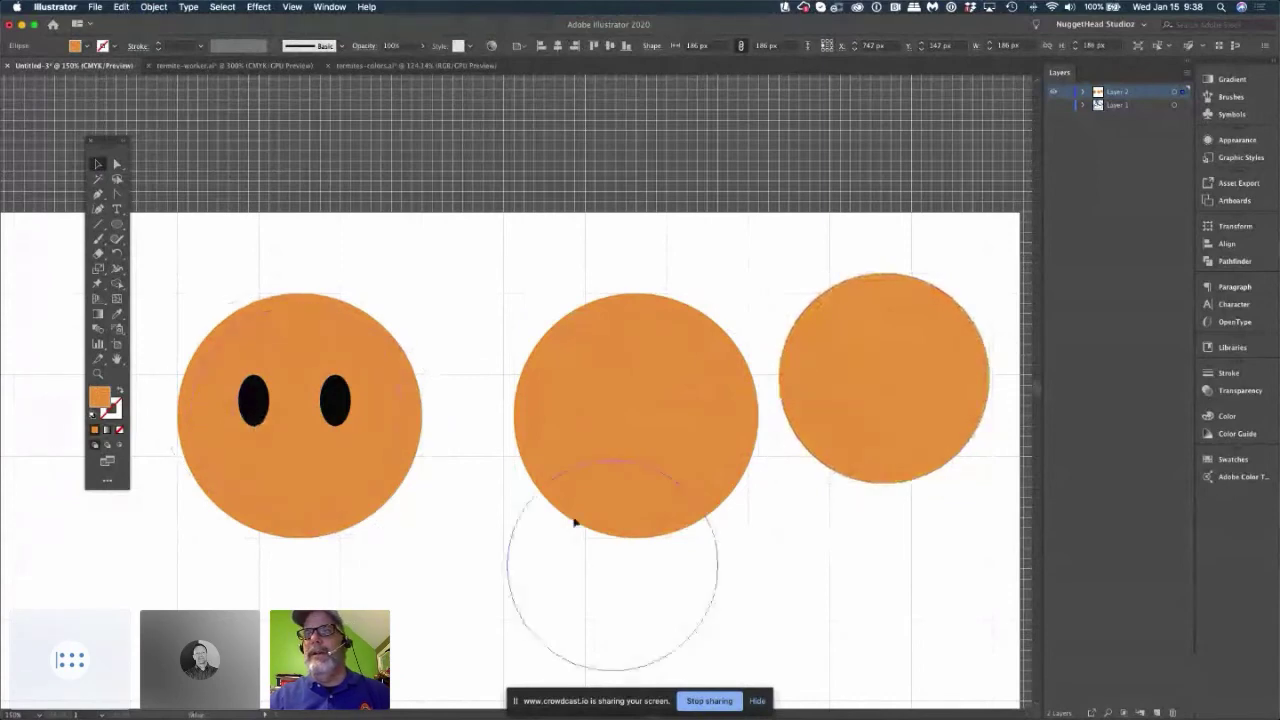
pyautogui.moveTo(575, 522); pyautogui.dragTo(595, 467)
pyautogui.click(628, 366)
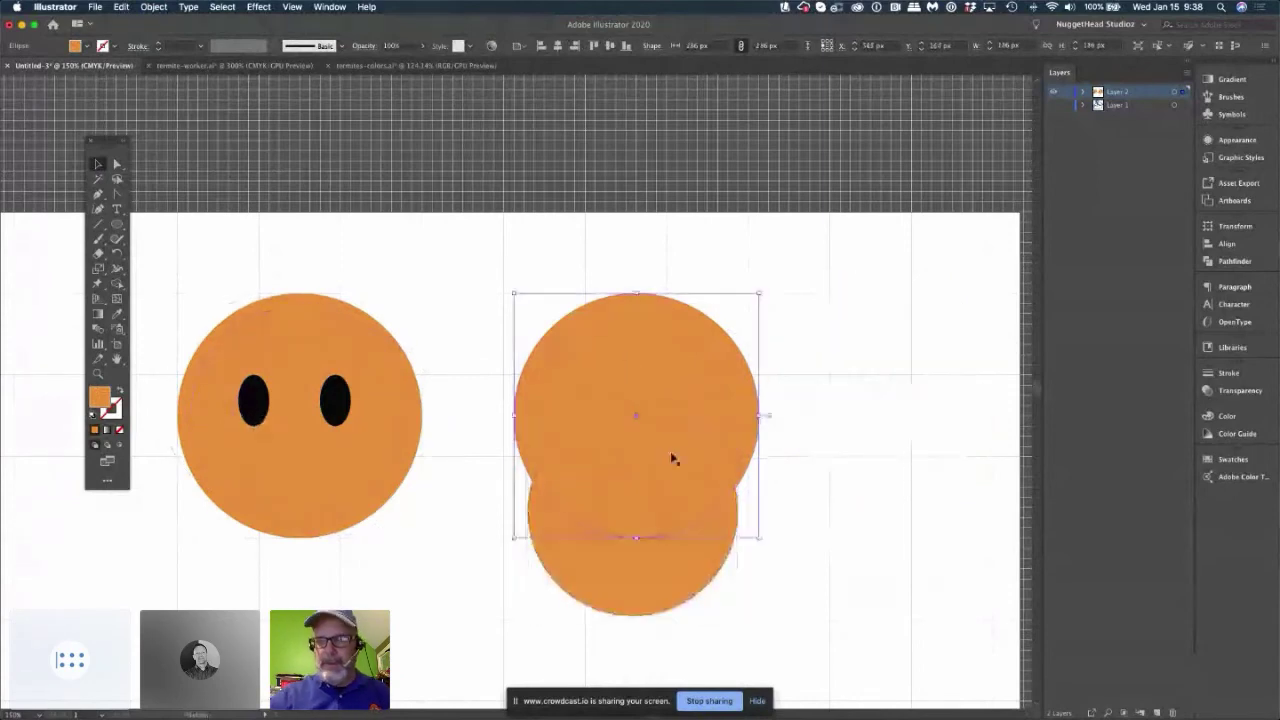
pyautogui.press('Delete')
# Offset the remaining small circle inward by the same -15 px to create a concentric inner circle.
pyautogui.click(628, 497)
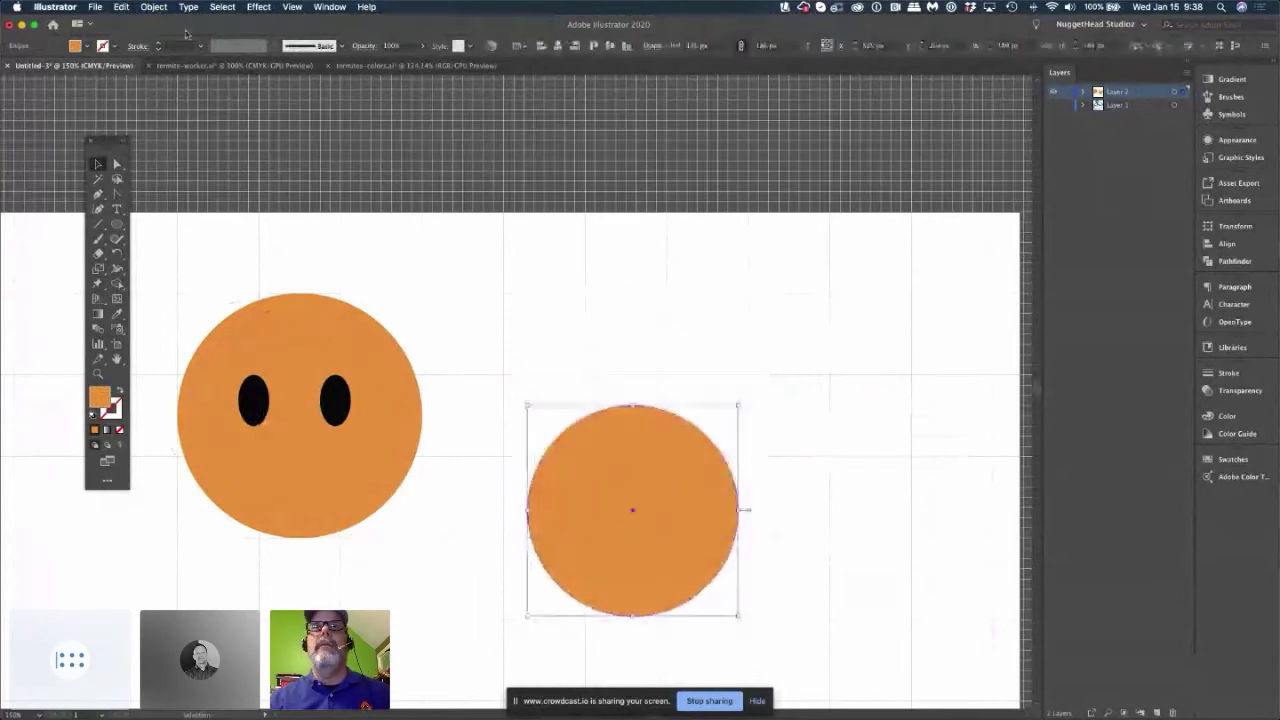
pyautogui.click(153, 7)
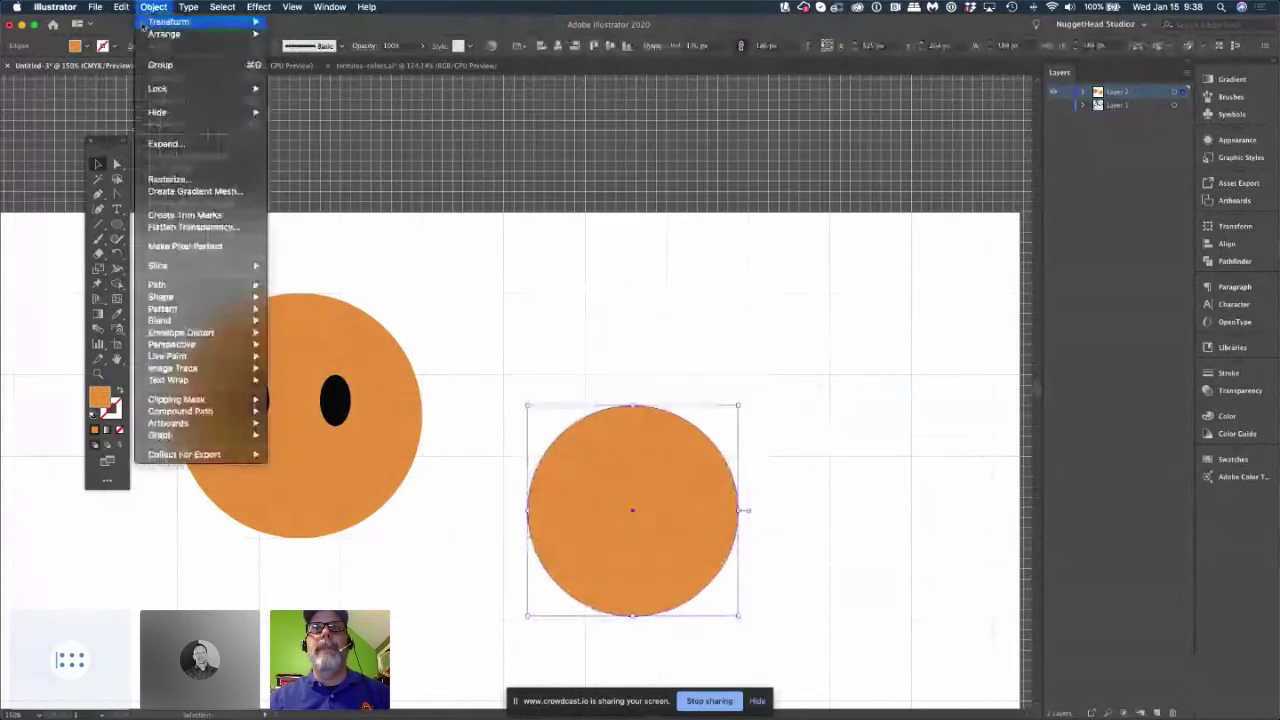
pyautogui.moveTo(183, 288)
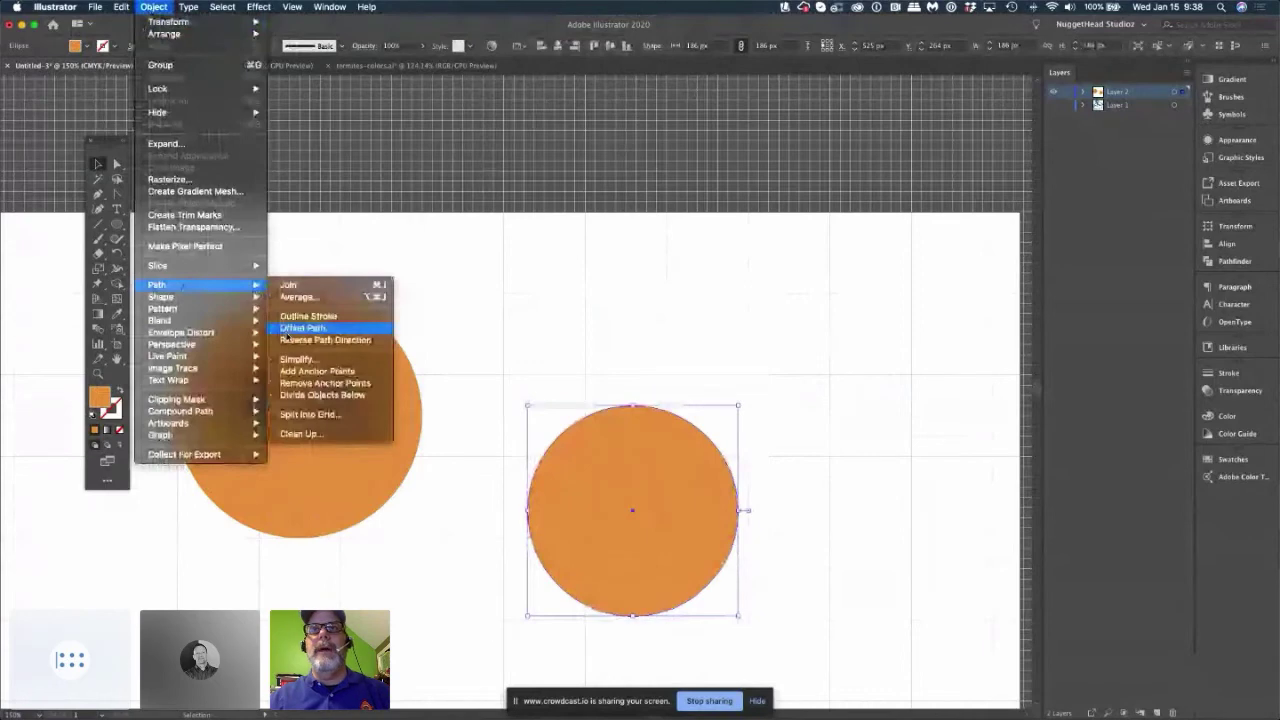
pyautogui.click(290, 328)
pyautogui.click(586, 246)
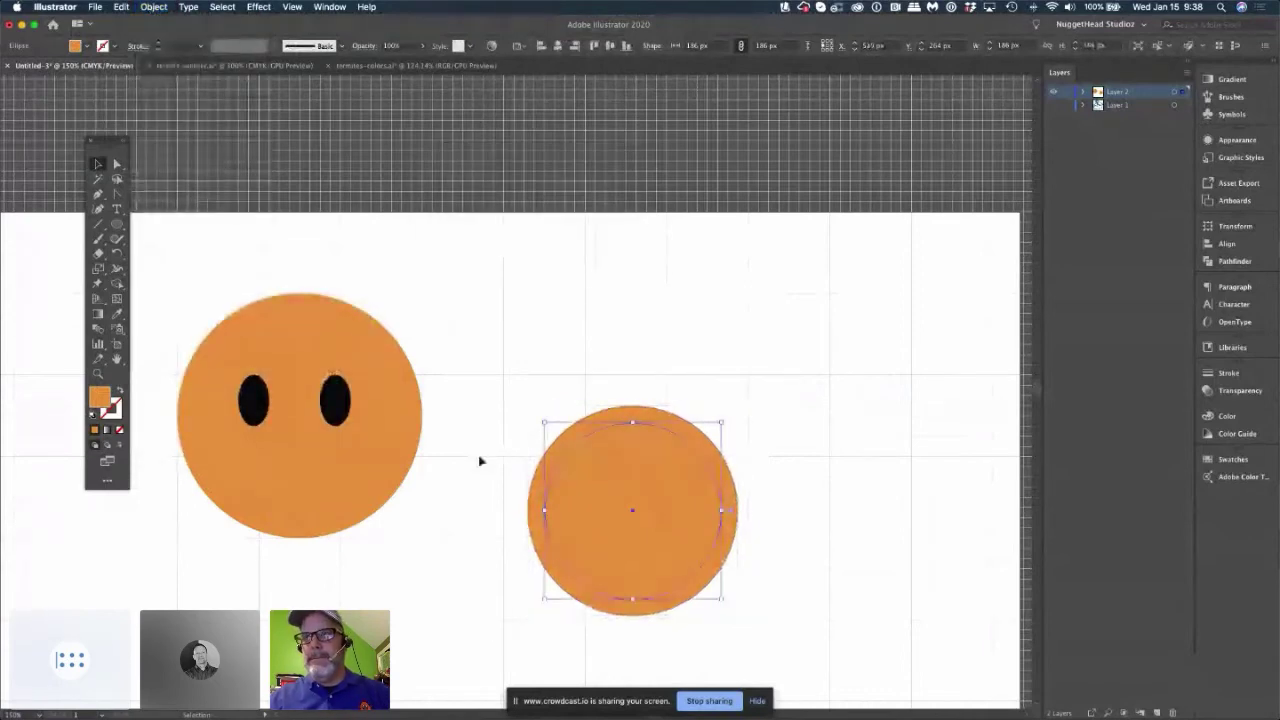
# Cut the inner circle out of the outer one with Pathfinder's Minus Front and reselect the resulting ring.
pyautogui.keyDown('shift'); pyautogui.click(539, 526); pyautogui.keyUp('shift')
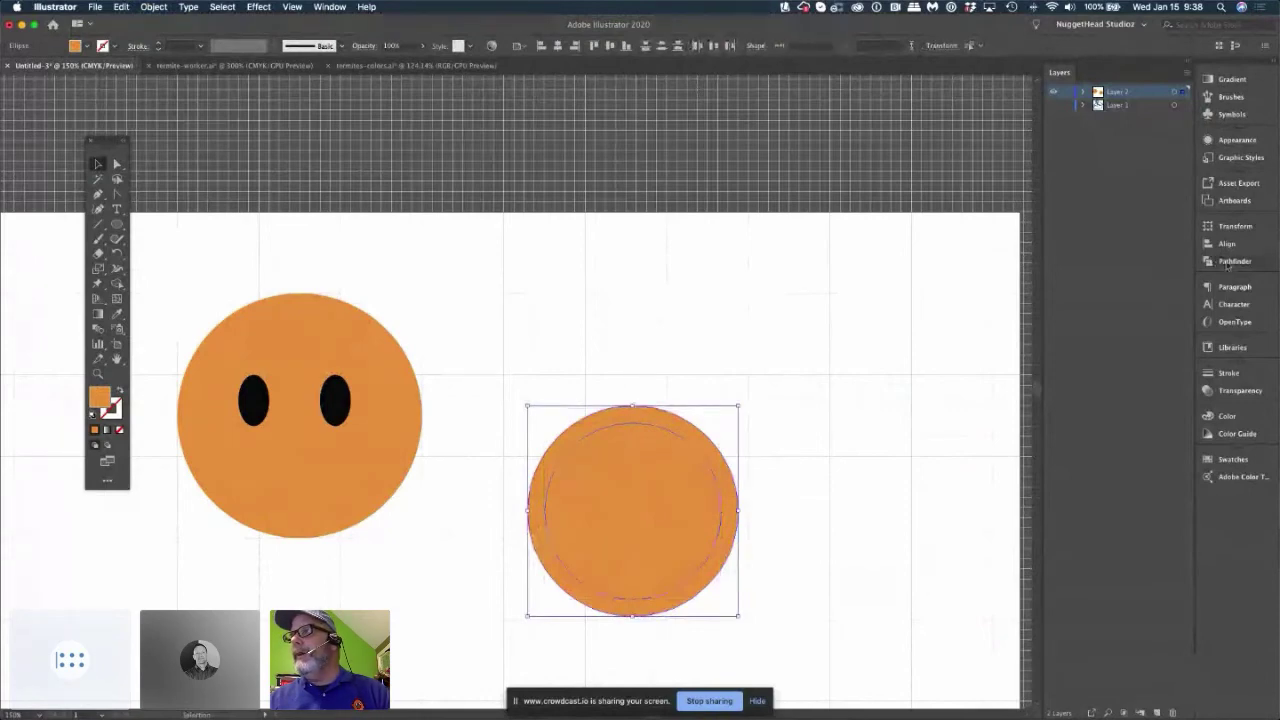
pyautogui.click(1230, 262)
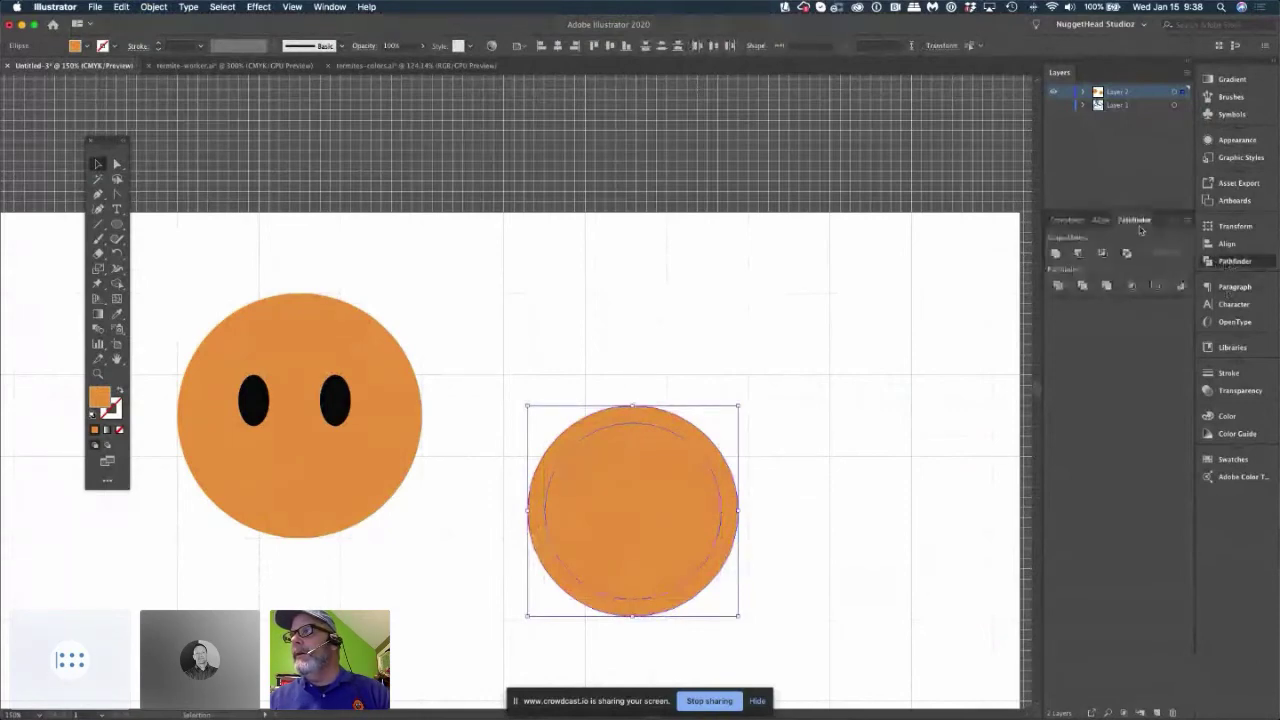
pyautogui.moveTo(1136, 220); pyautogui.dragTo(570, 264)
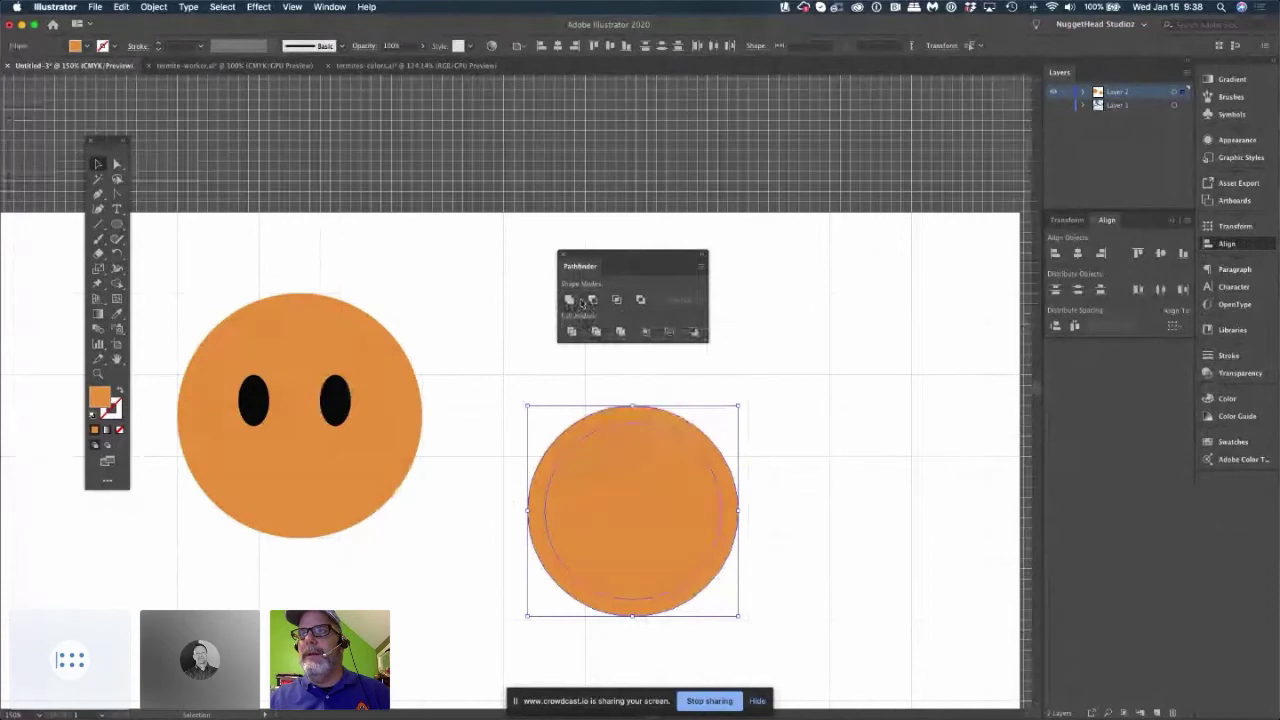
pyautogui.click(584, 301)
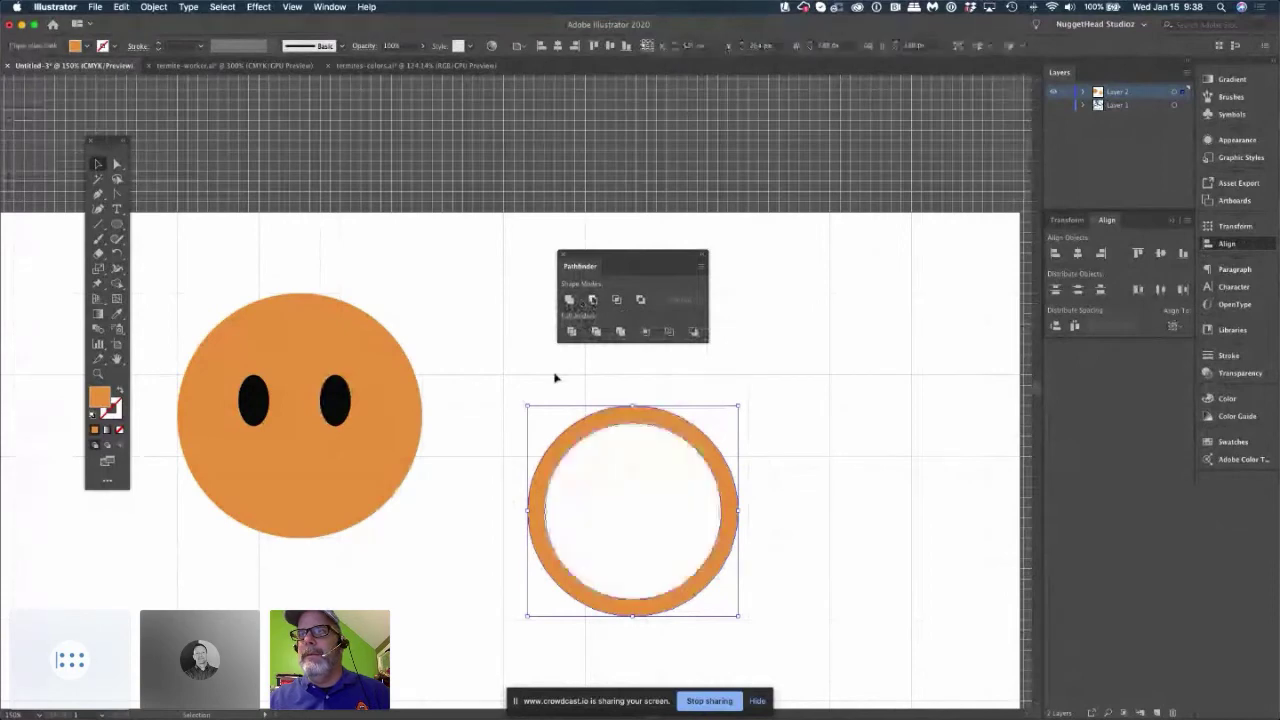
pyautogui.click(555, 378)
pyautogui.click(637, 418)
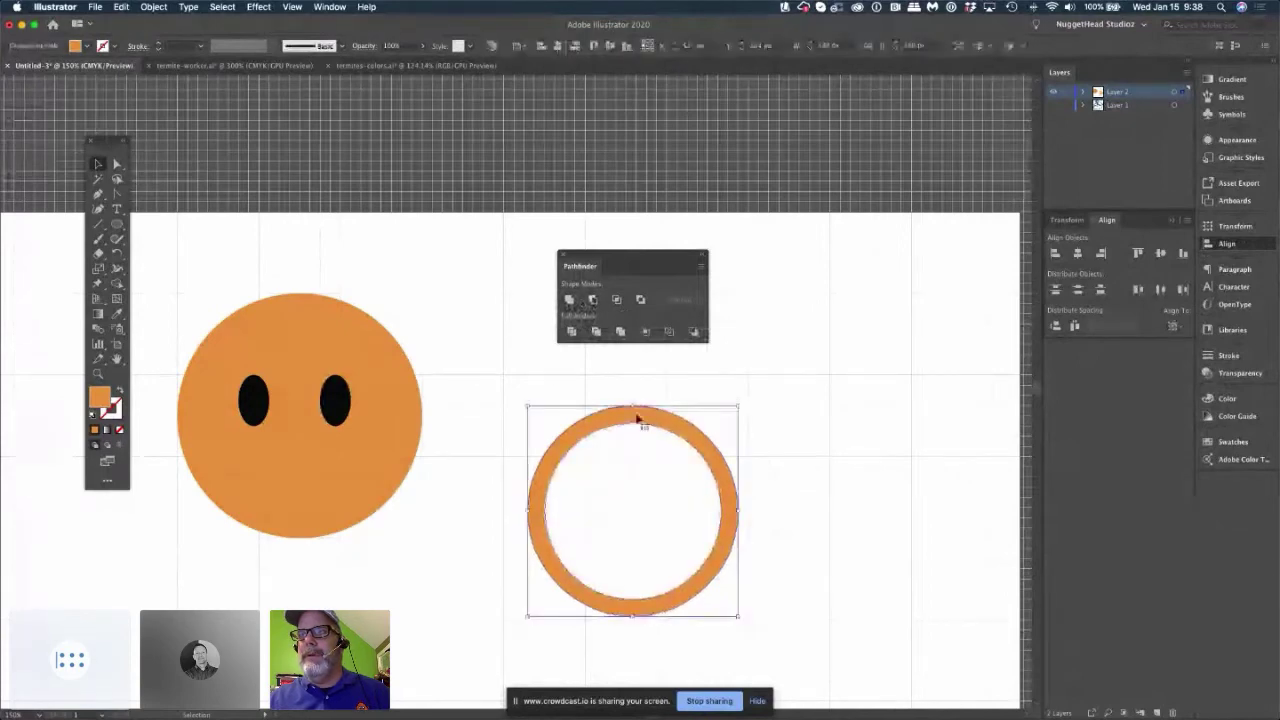
# Move the ring into the empty area to the right of the face and deselect it.
pyautogui.moveTo(637, 418); pyautogui.dragTo(600, 422)
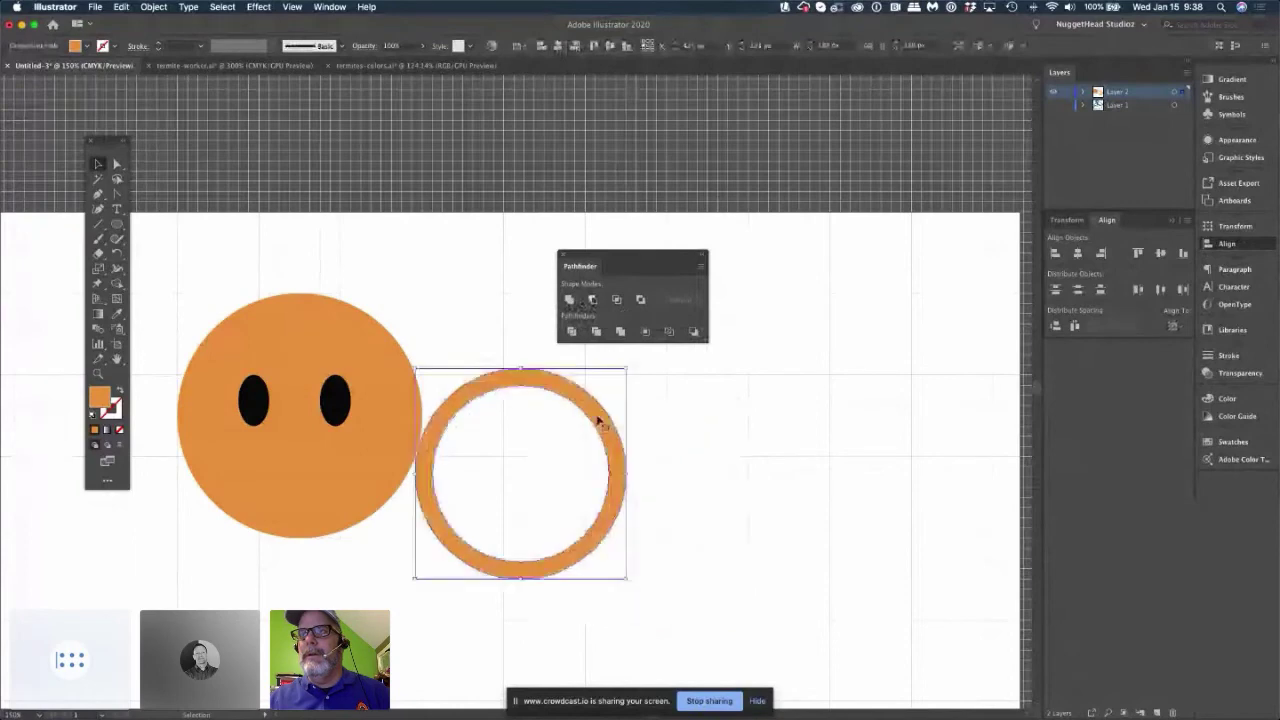
pyautogui.press('super+z')
pyautogui.click(500, 590)
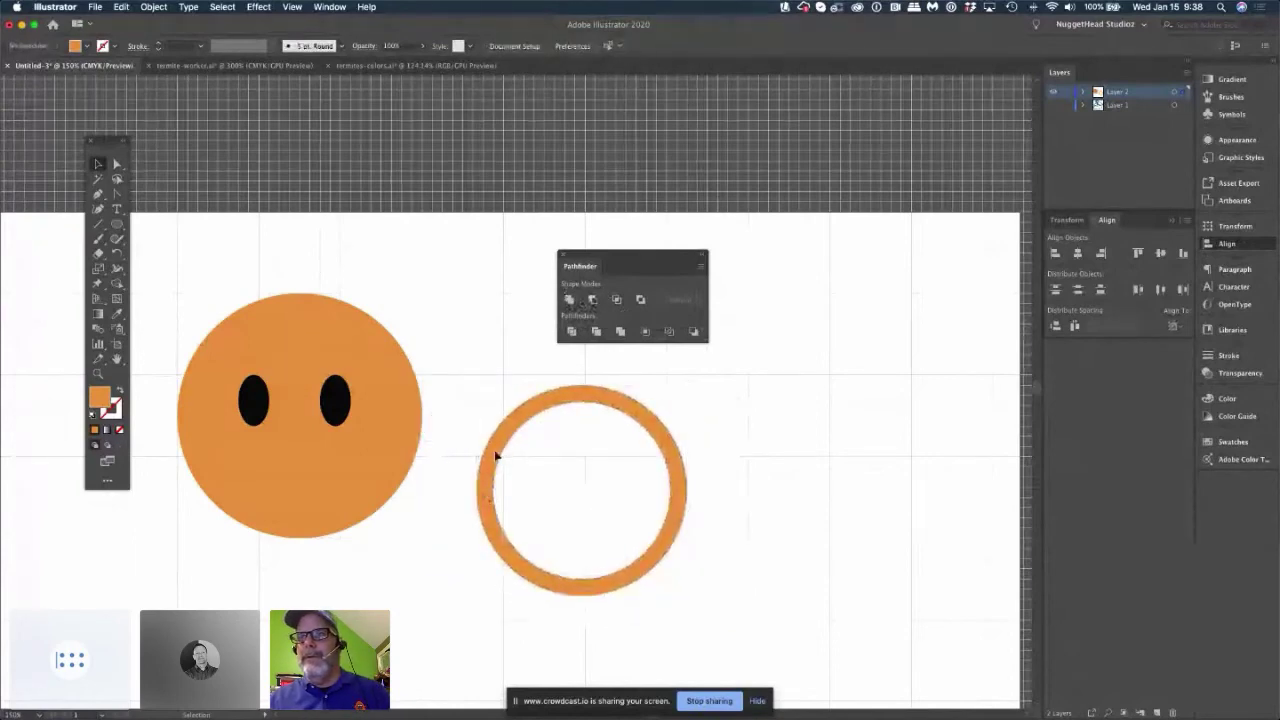
pyautogui.moveTo(495, 456); pyautogui.dragTo(583, 588)
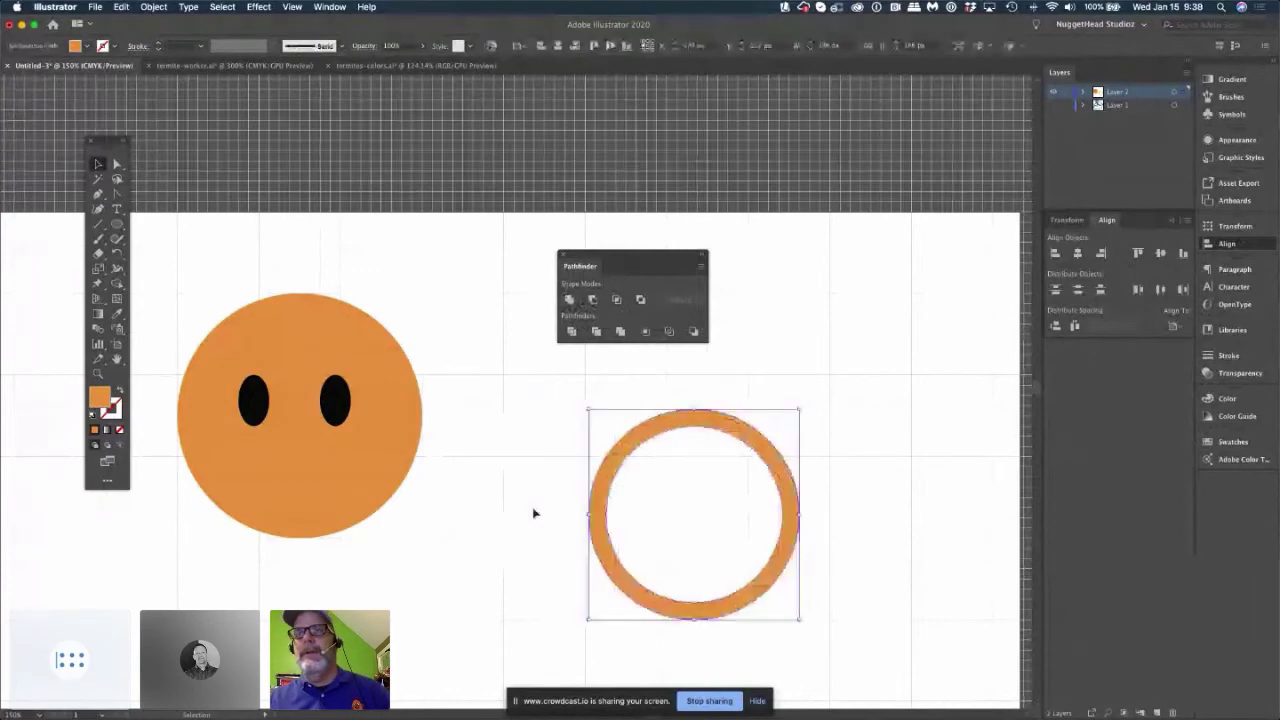
pyautogui.click(443, 260)
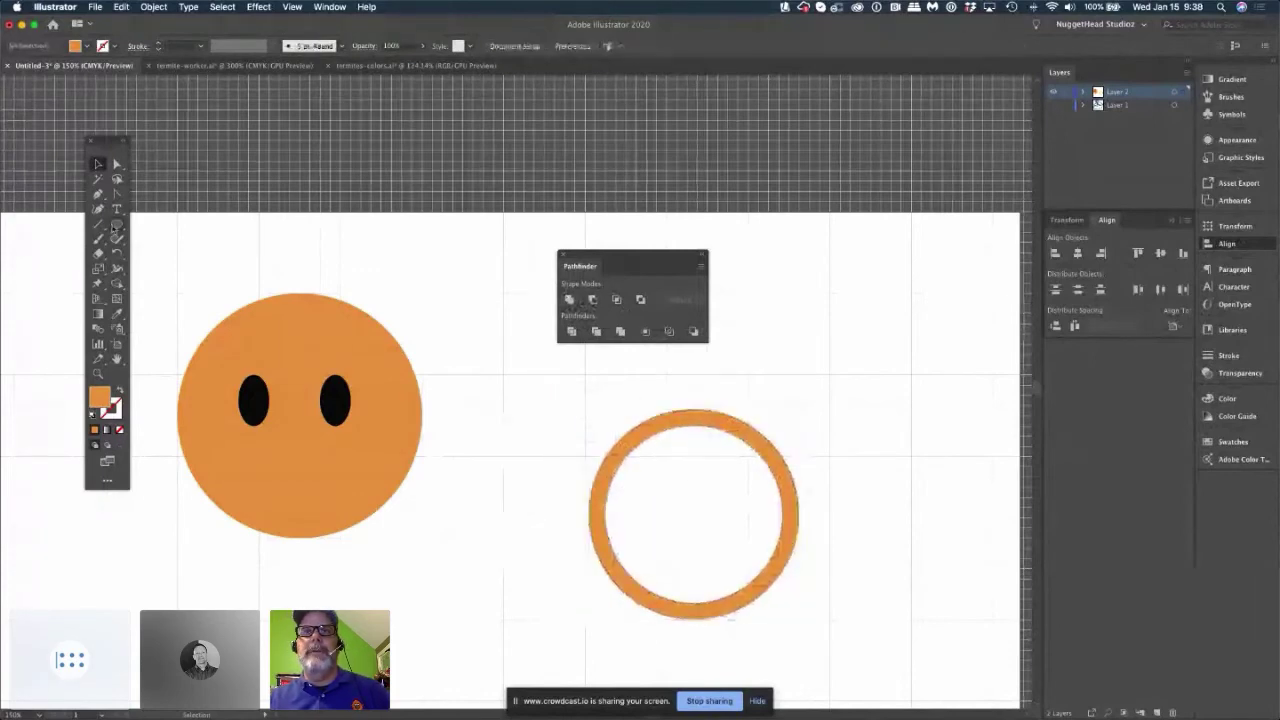
# Draw a rectangle about 252 px wide and 153 px high over the ring's upper part and fill it with #333333.
pyautogui.click(116, 226)
pyautogui.click(175, 254)
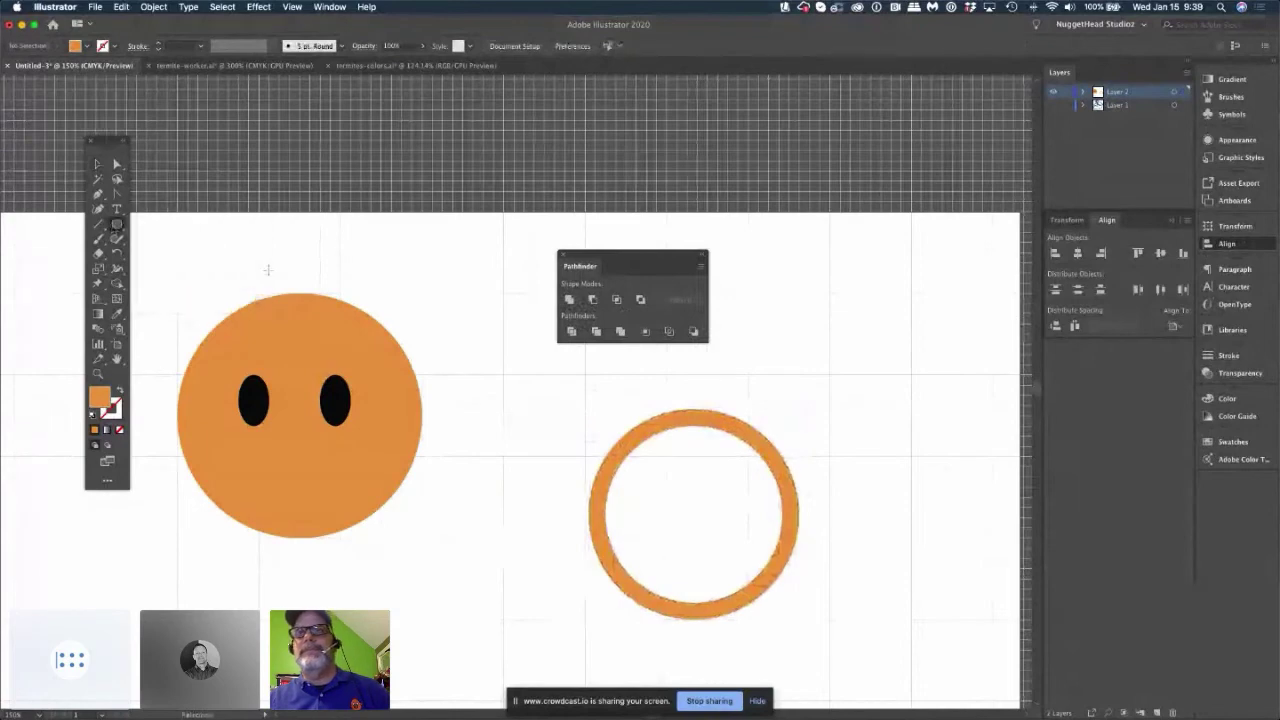
pyautogui.moveTo(553, 384); pyautogui.dragTo(841, 558)
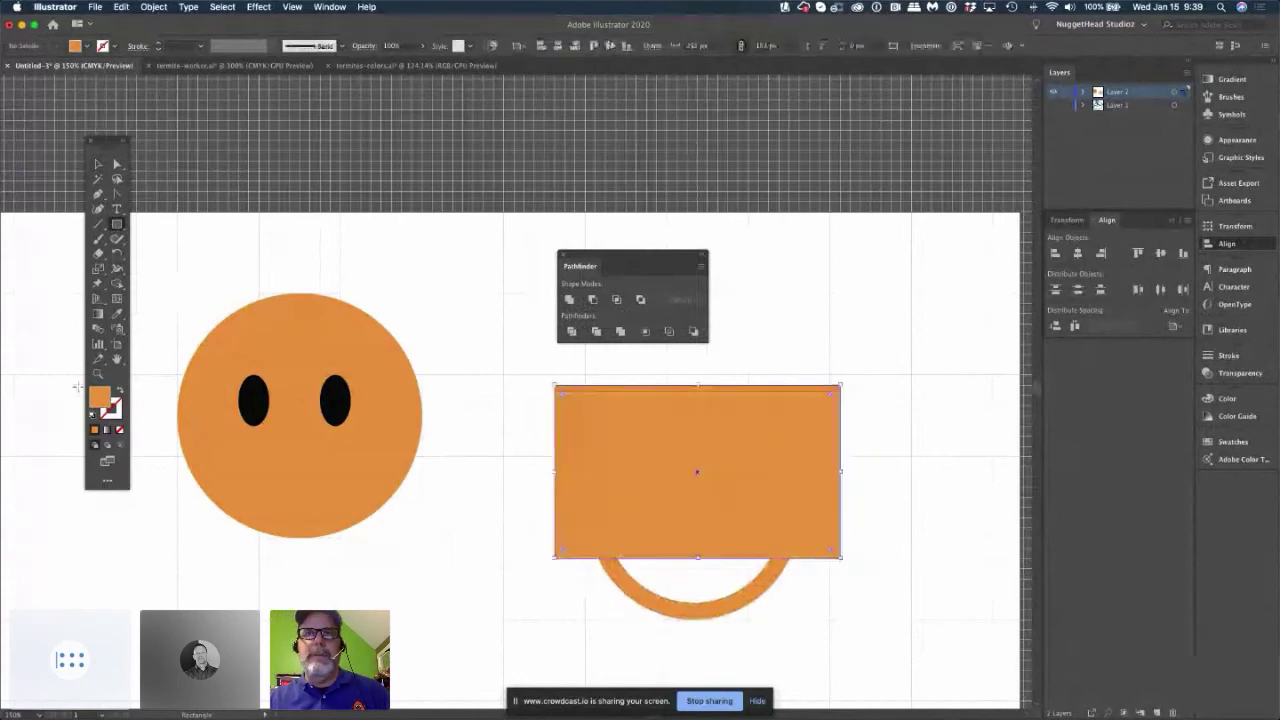
pyautogui.doubleClick(99, 400)
pyautogui.write('333333')
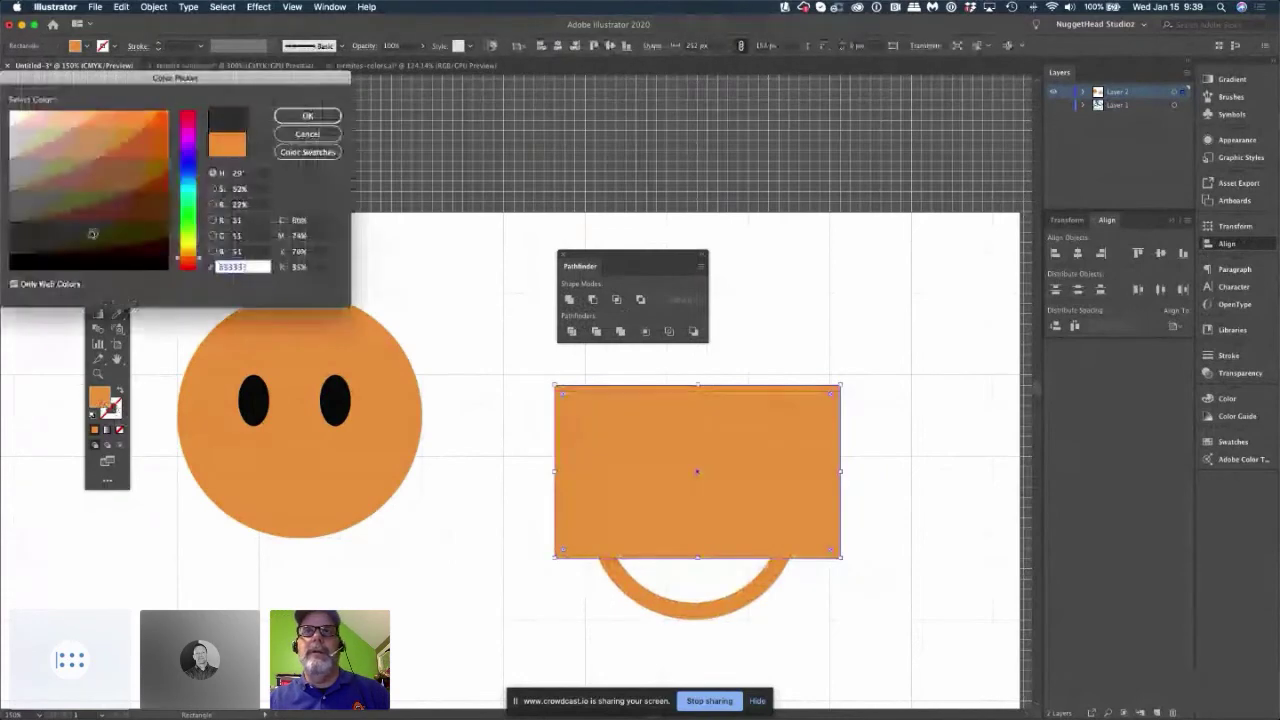
pyautogui.press('Return')
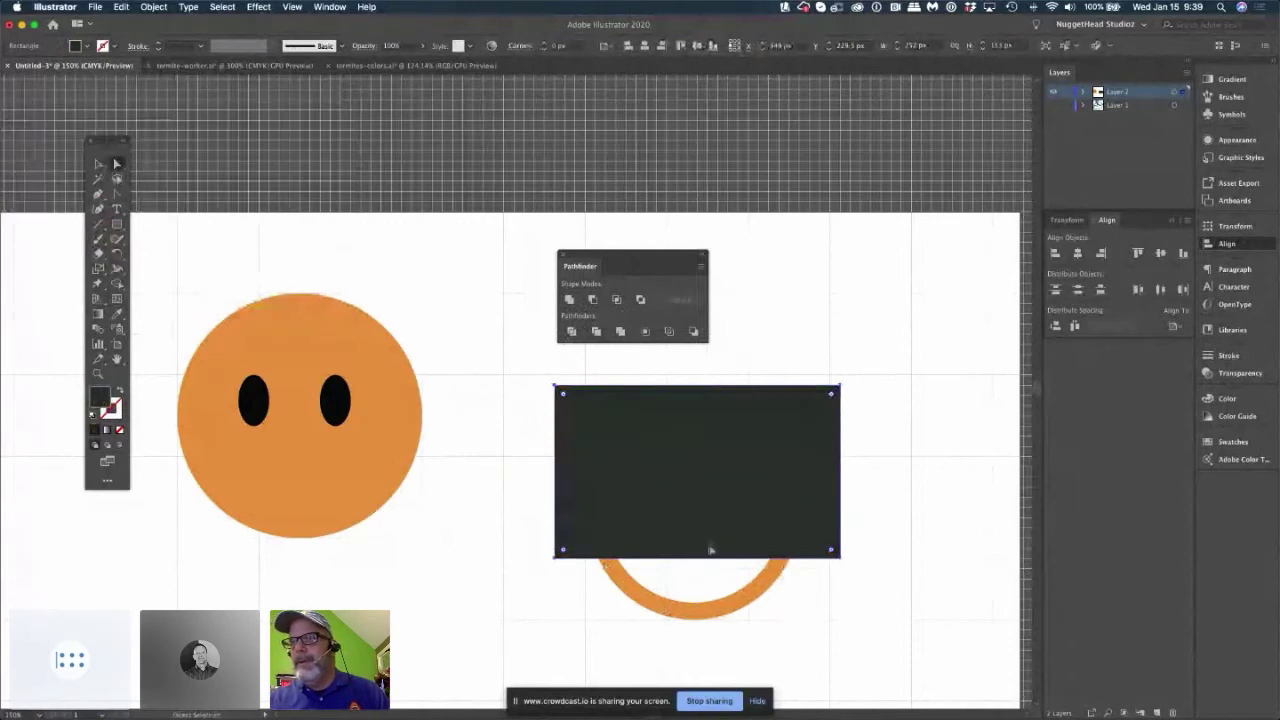
# Try a lower position for the rectangle over the ring and move it back up.
pyautogui.press('Down')
pyautogui.press('Down')
pyautogui.press('Down')
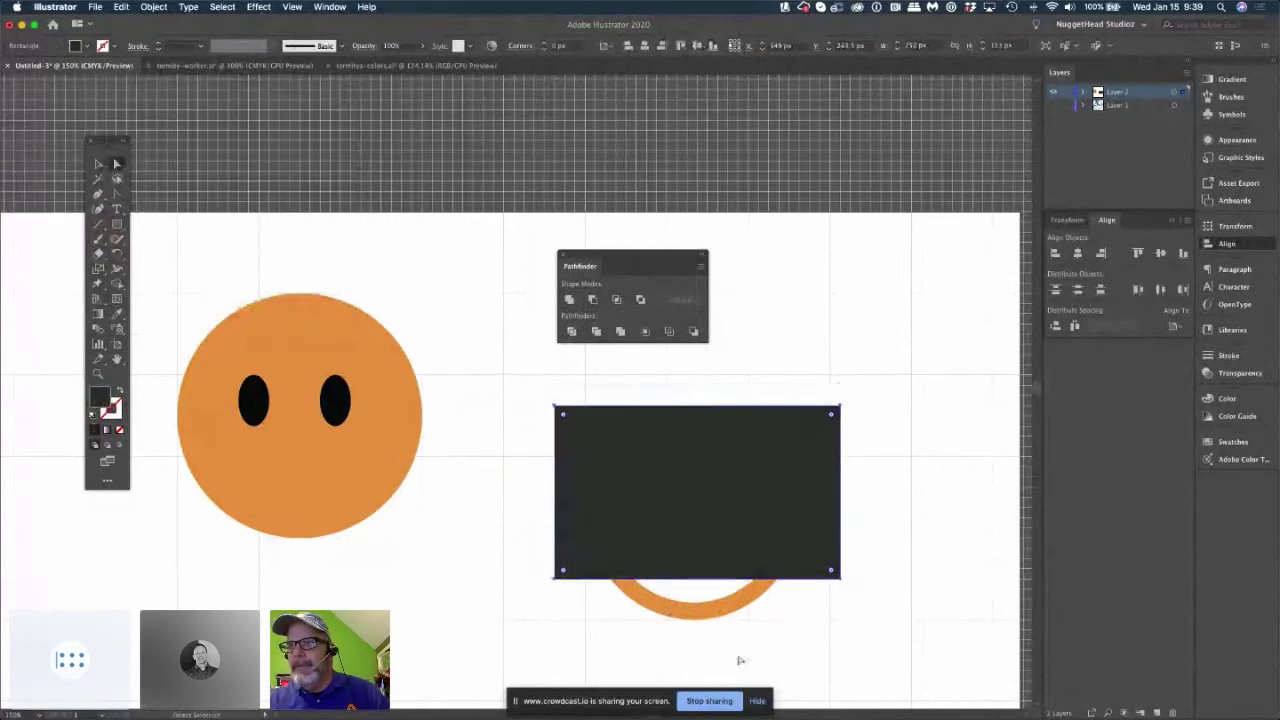
pyautogui.press('Up')
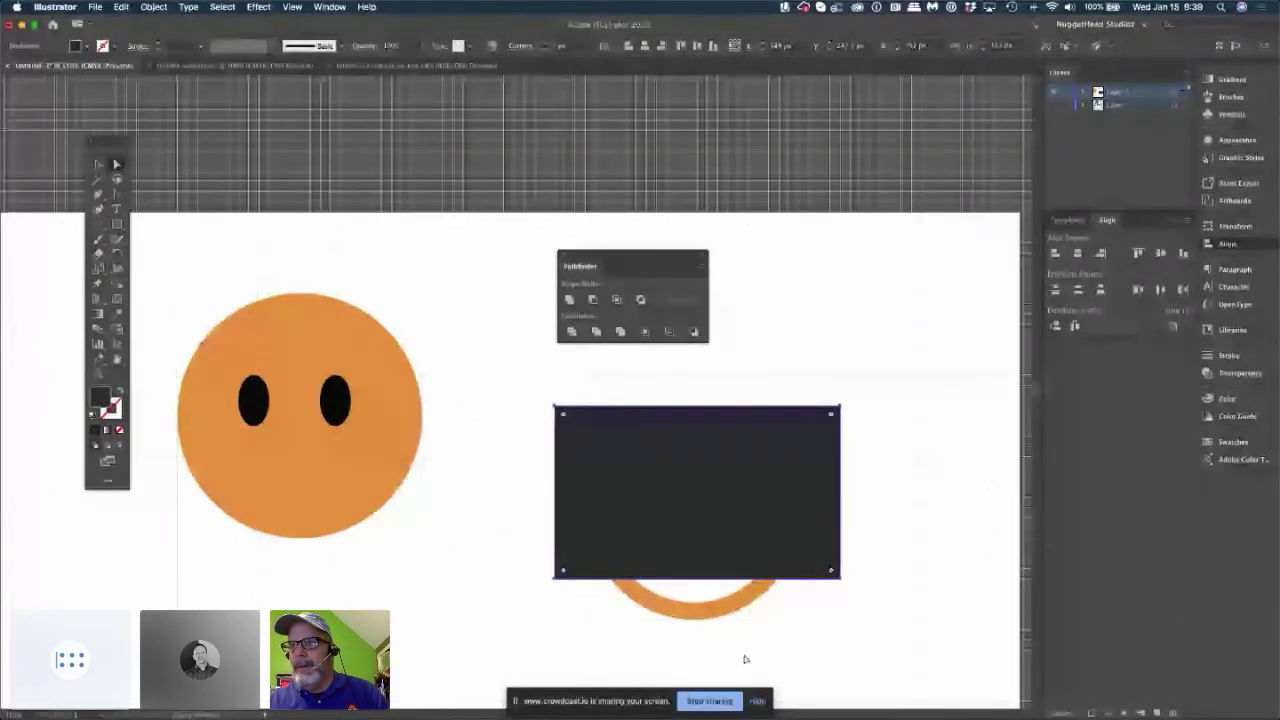
pyautogui.press('Up')
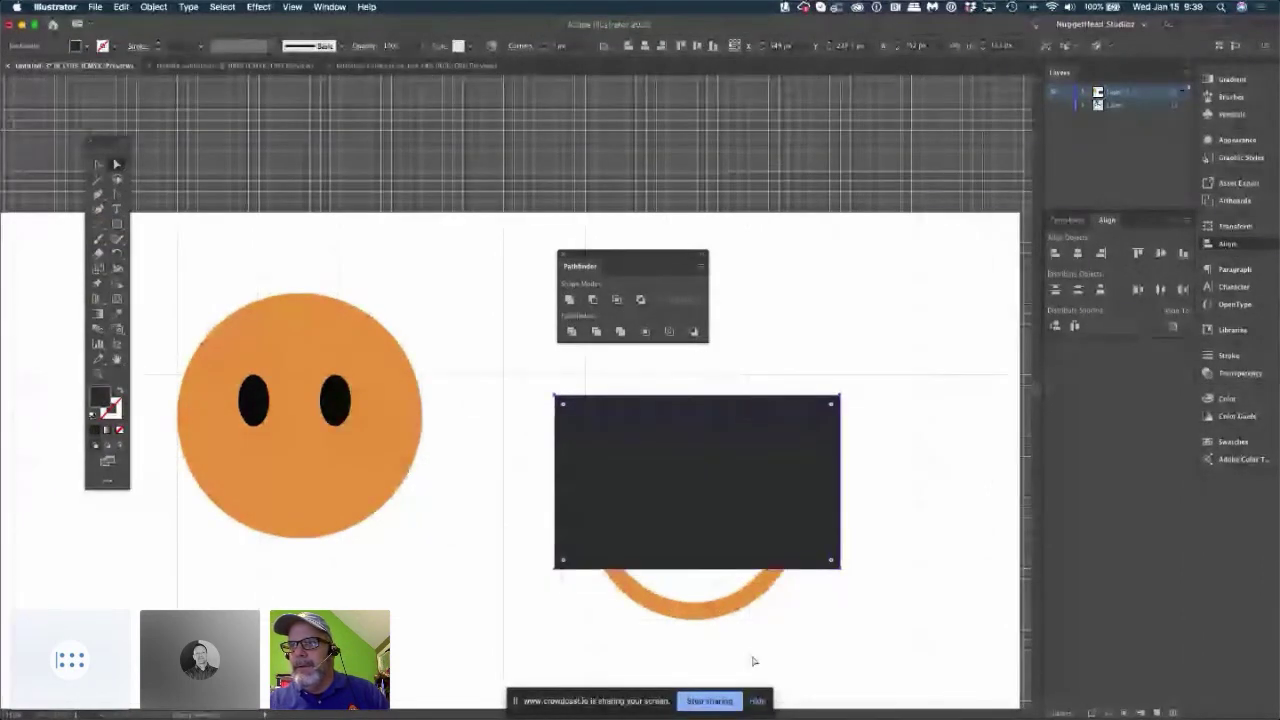
pyautogui.press('Up')
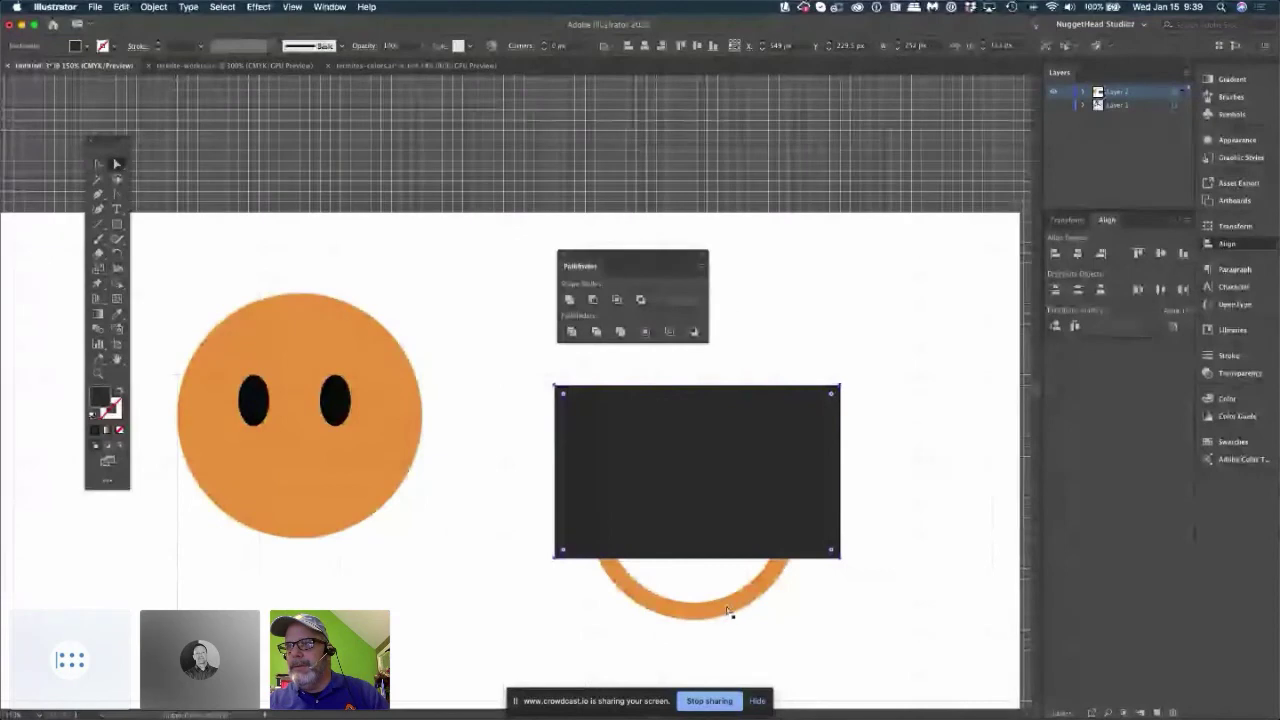
# Cut the rectangle out of the ring with Minus Front and give the remaining arc the black fill sampled from an eye.
pyautogui.keyDown('shift'); pyautogui.click(730, 613); pyautogui.keyUp('shift')
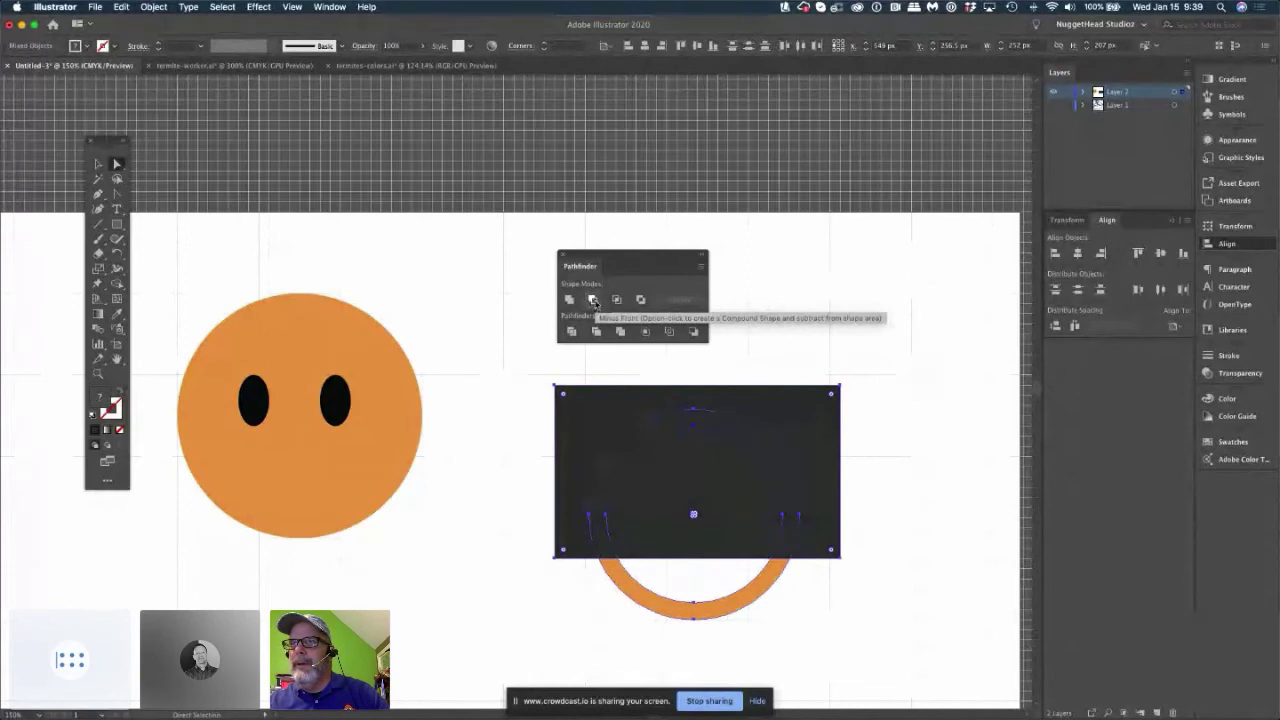
pyautogui.click(593, 300)
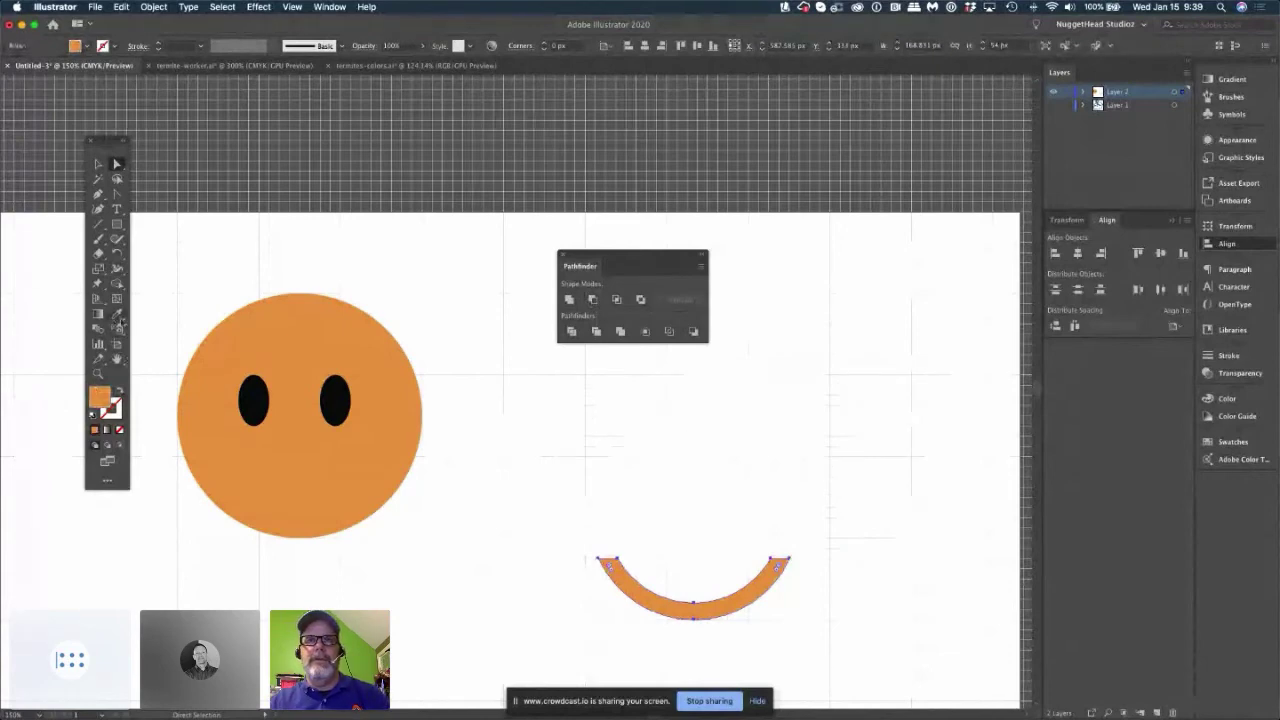
pyautogui.press('i')
pyautogui.click(252, 400)
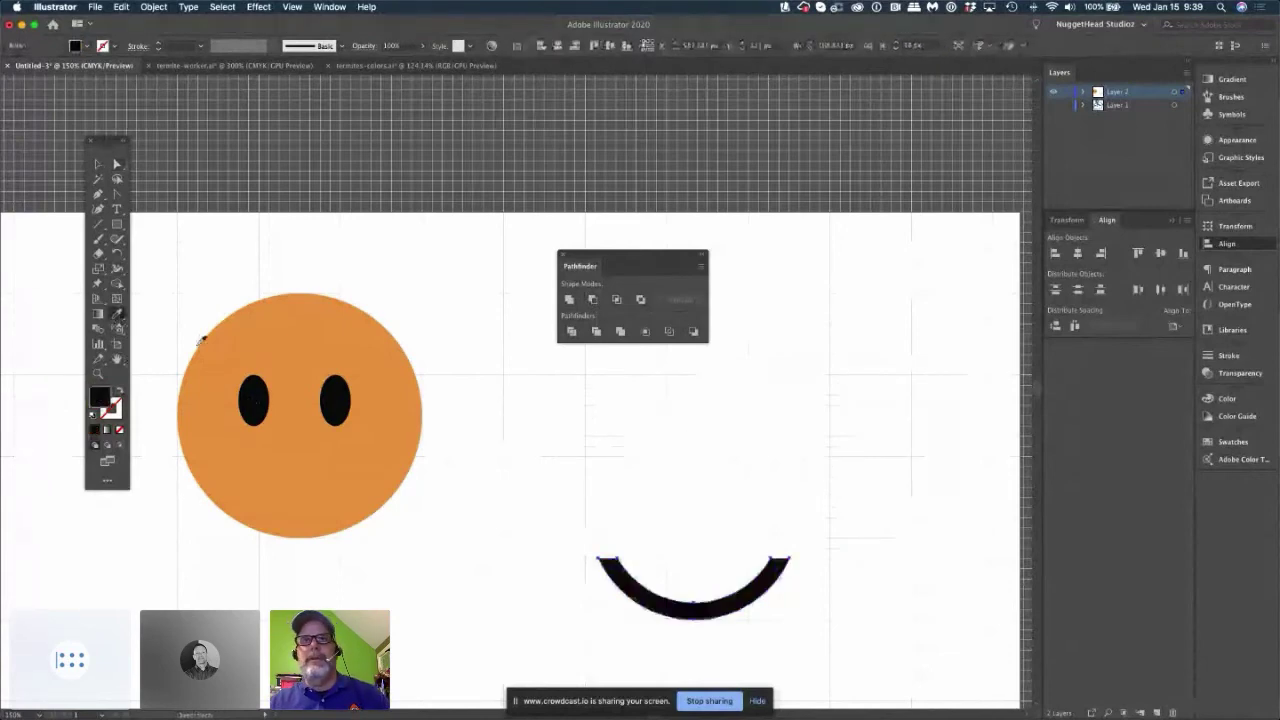
# Place the black arc on the face below the eyes as a smile, narrow it slightly and shift it down a little.
pyautogui.click(116, 164)
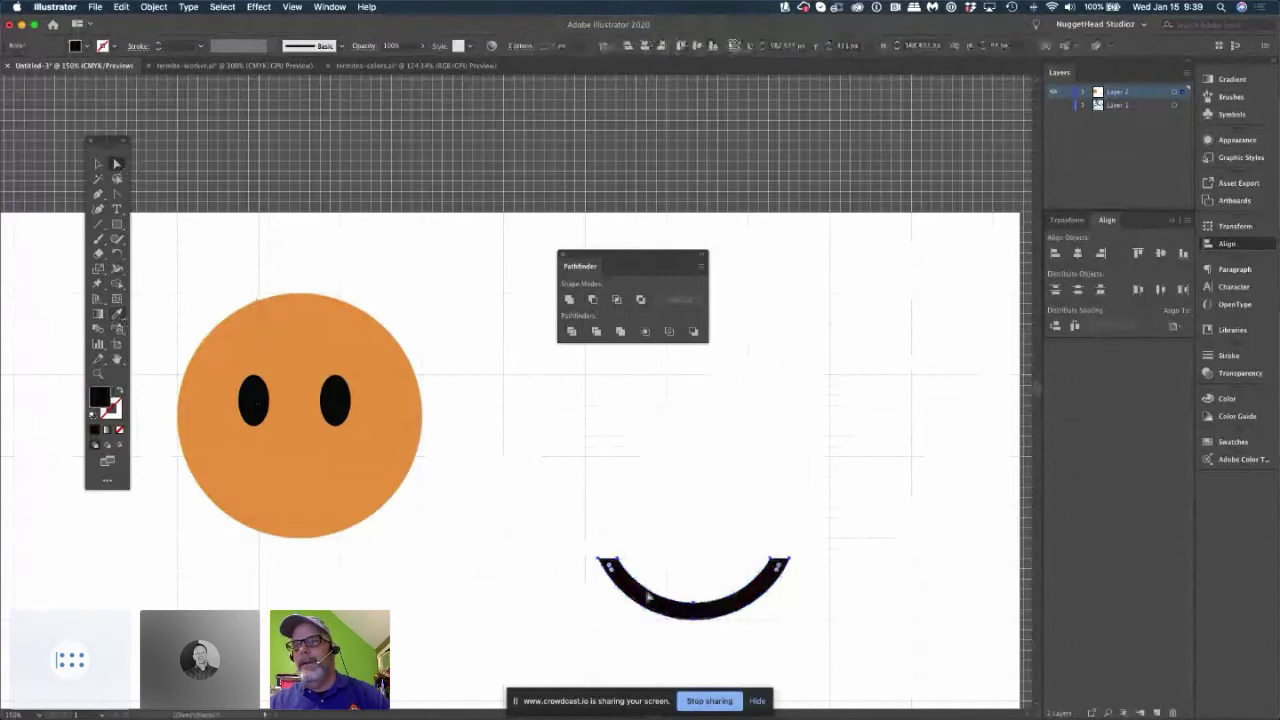
pyautogui.moveTo(645, 600); pyautogui.dragTo(244, 479)
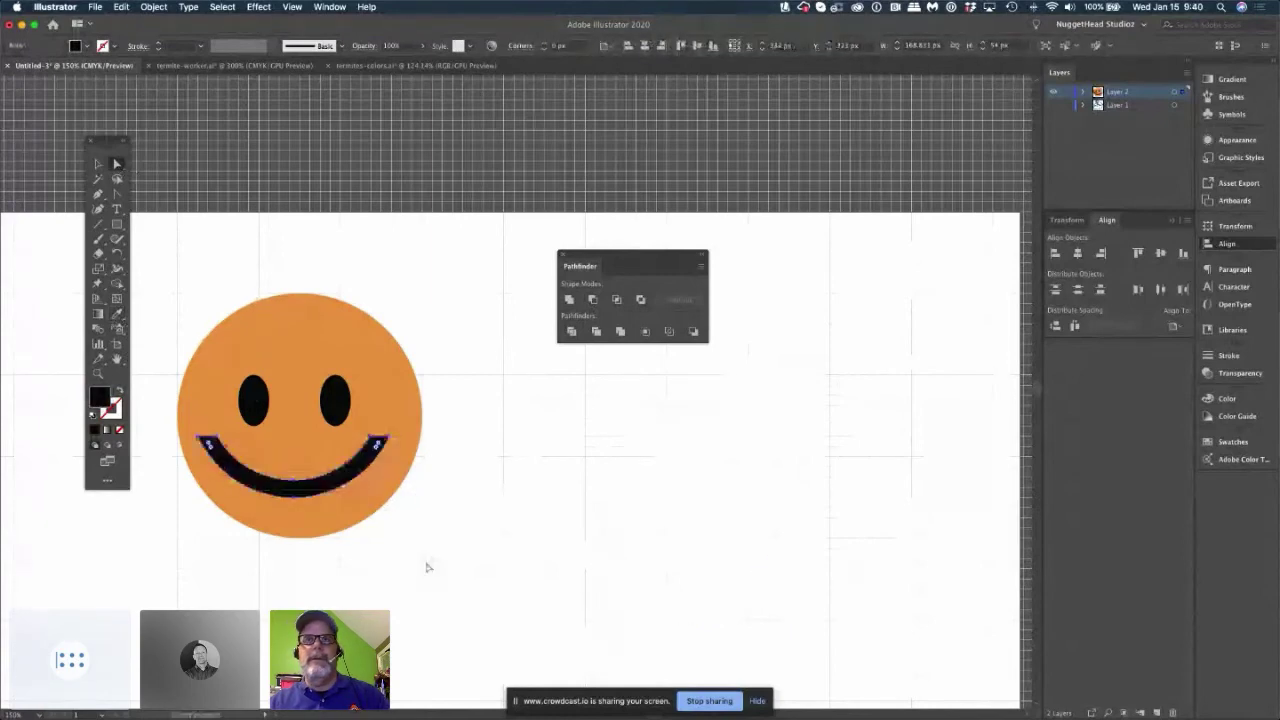
pyautogui.click(97, 164)
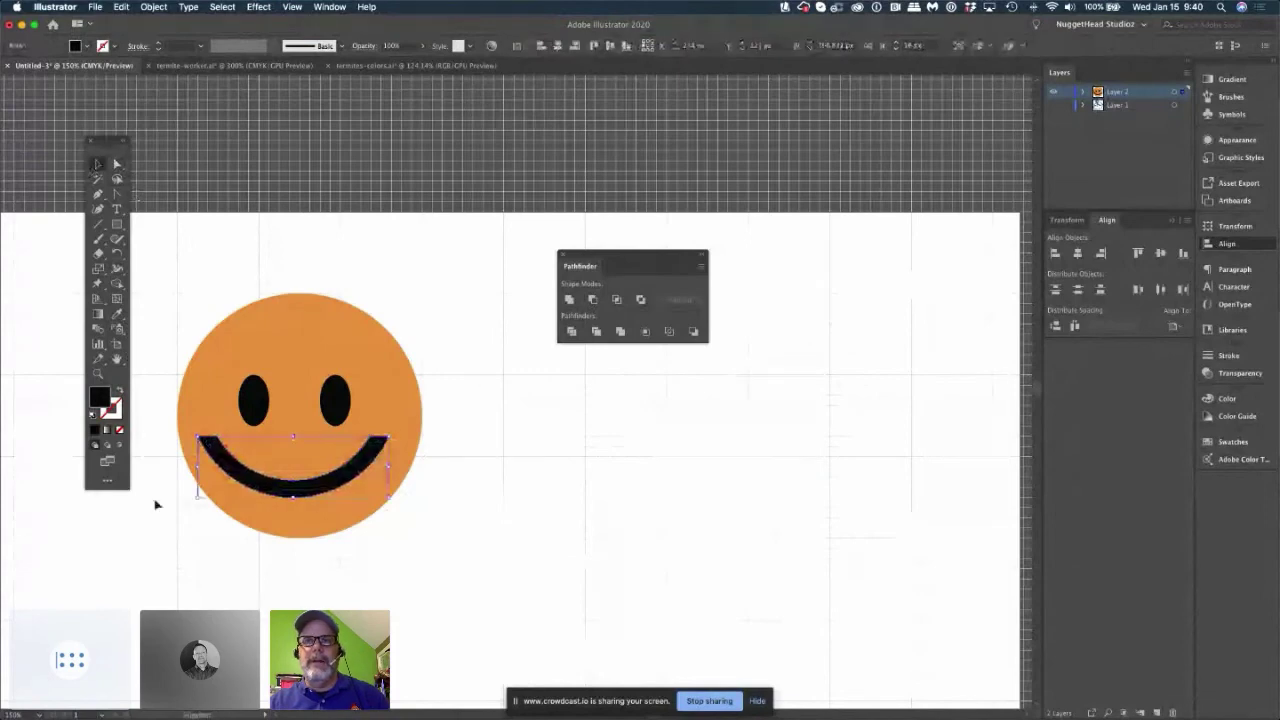
pyautogui.moveTo(198, 467); pyautogui.dragTo(210, 467)
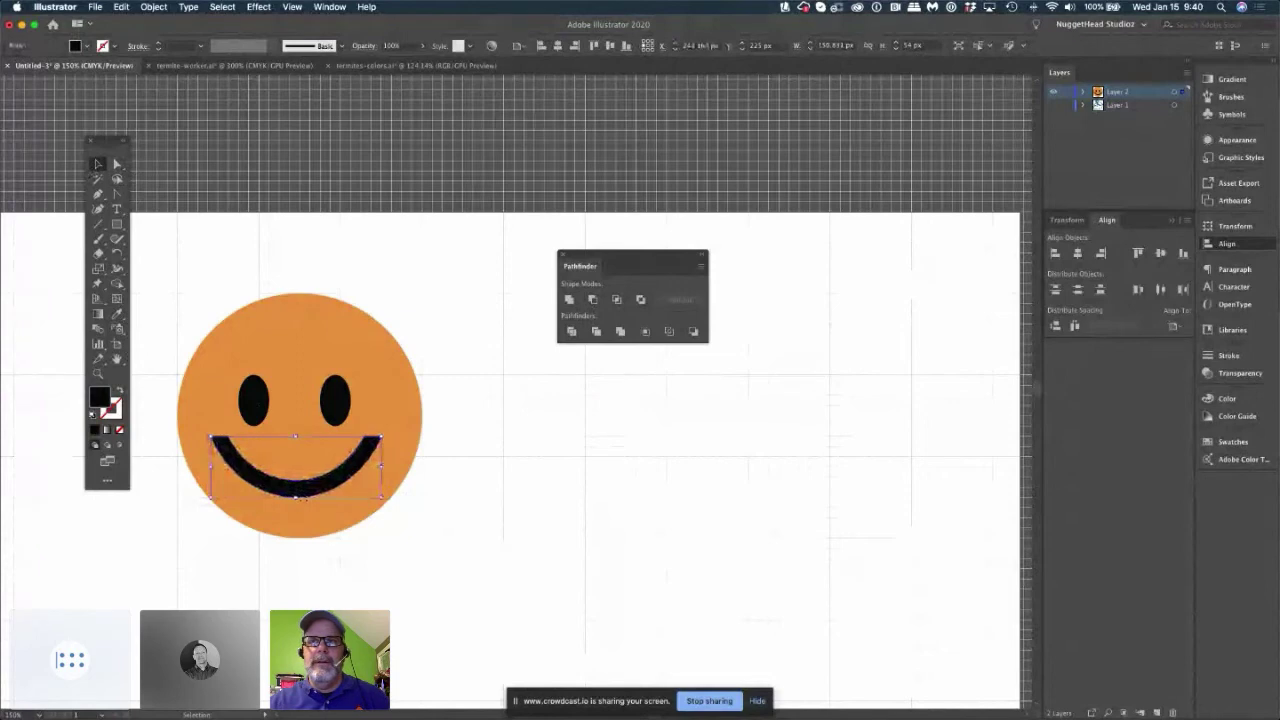
pyautogui.moveTo(302, 490); pyautogui.dragTo(302, 500)
pyautogui.click(374, 603)
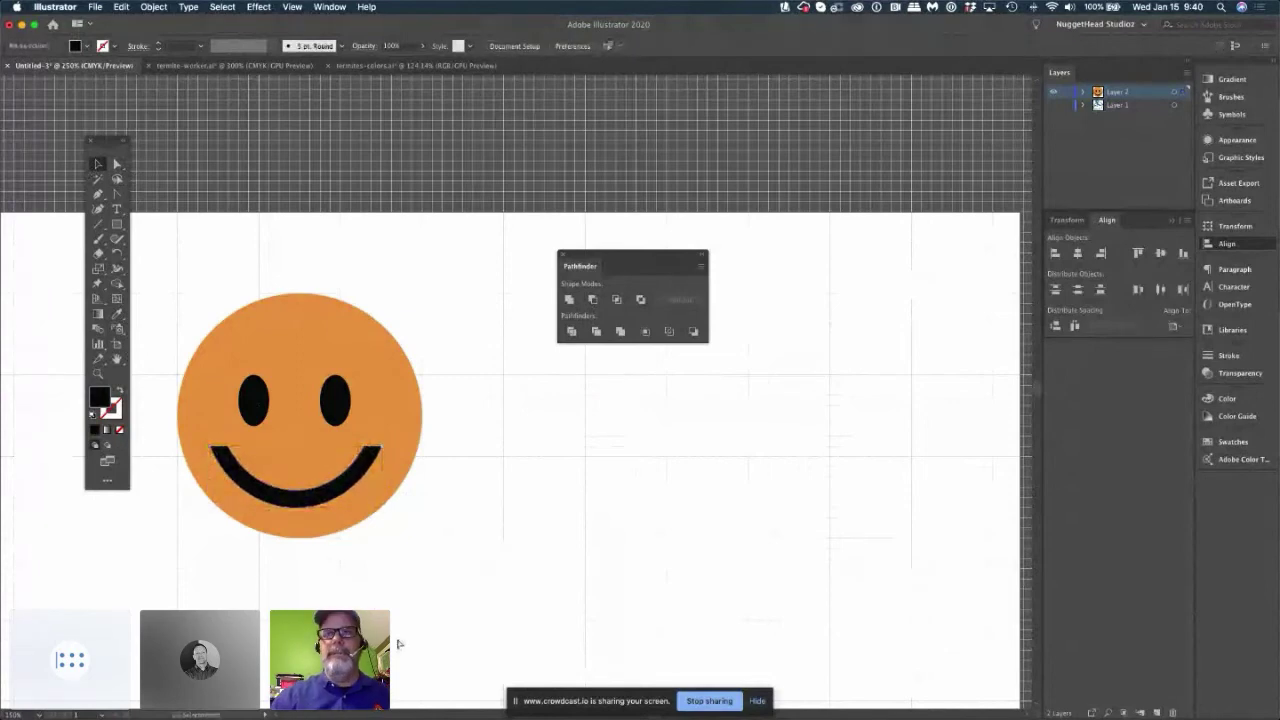
# Examine the squared ends of the smile and their corner widgets close up.
pyautogui.press('super+equal')
pyautogui.press('super+equal')
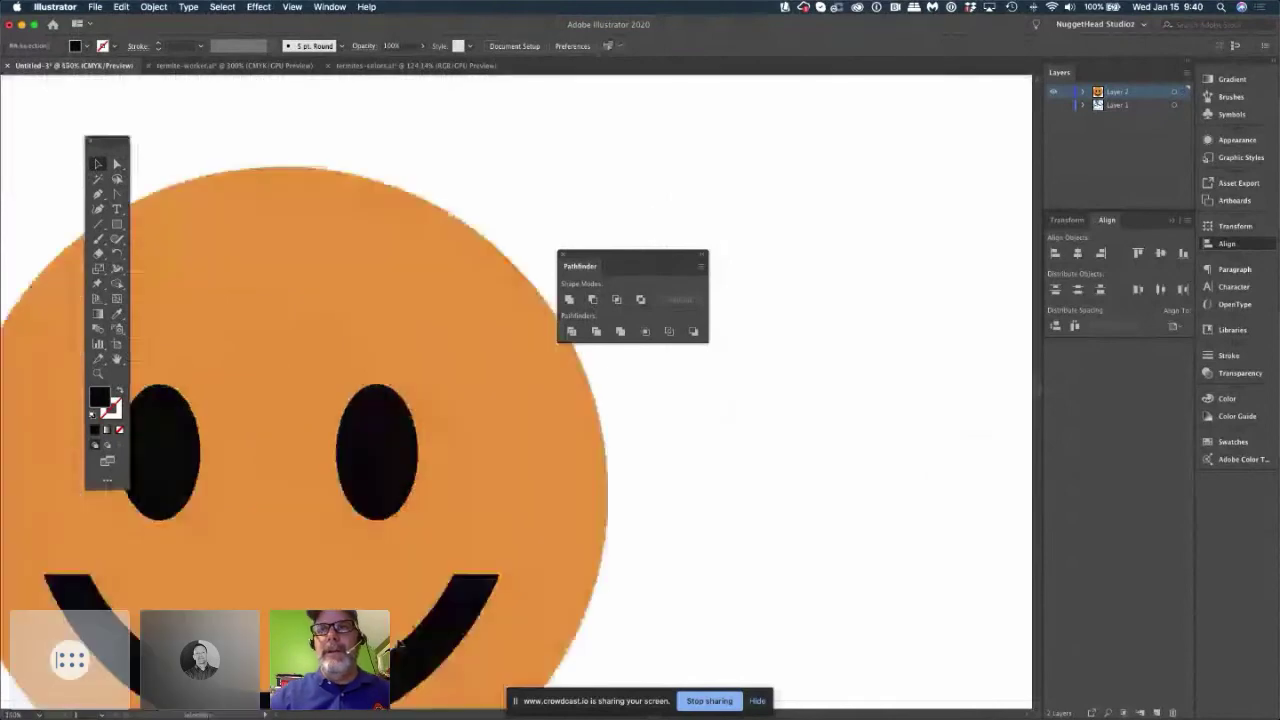
pyautogui.scroll(-3, 399, 645)
pyautogui.hscroll(-3, 399, 645)
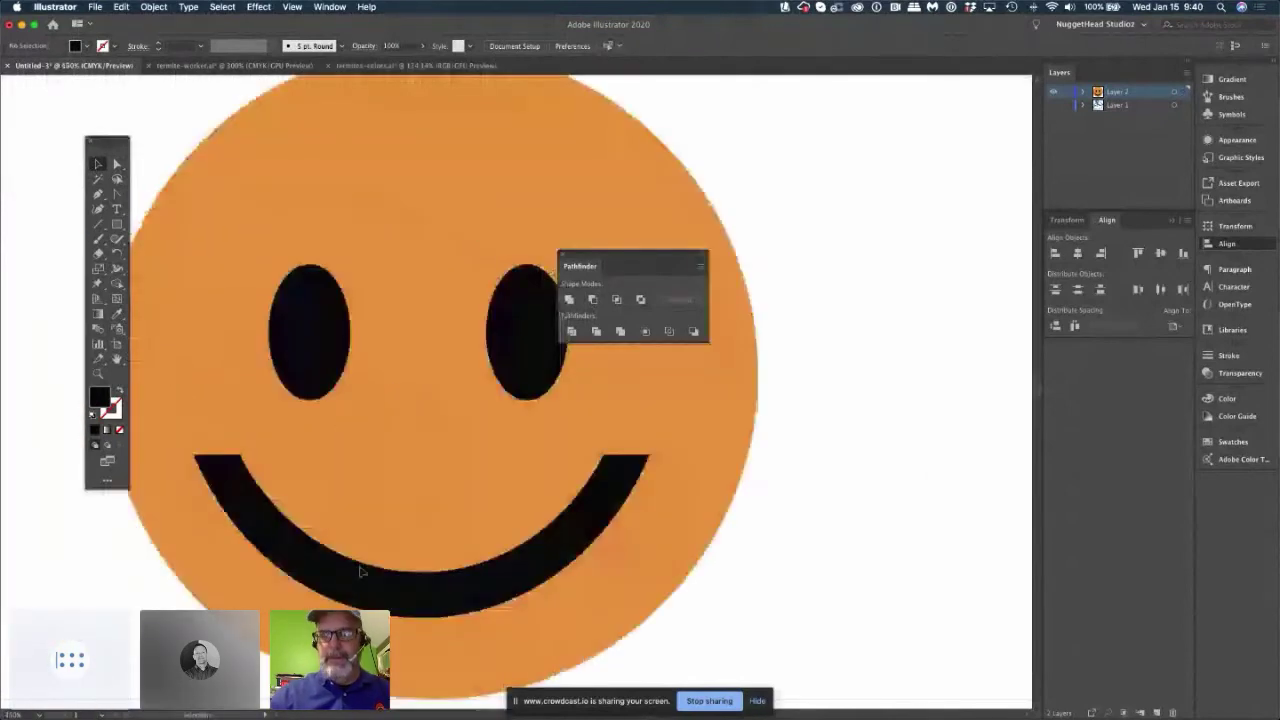
pyautogui.press('super+equal')
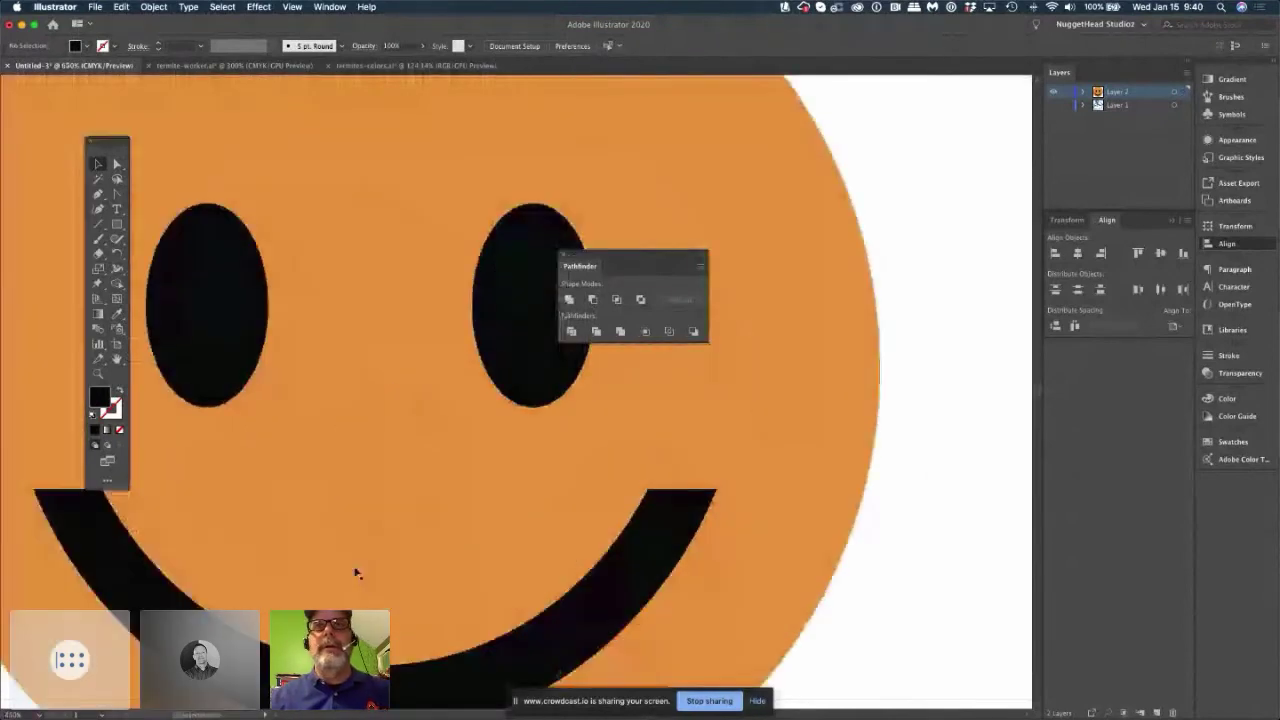
pyautogui.hscroll(-3, 355, 573)
pyautogui.scroll(1, 355, 573)
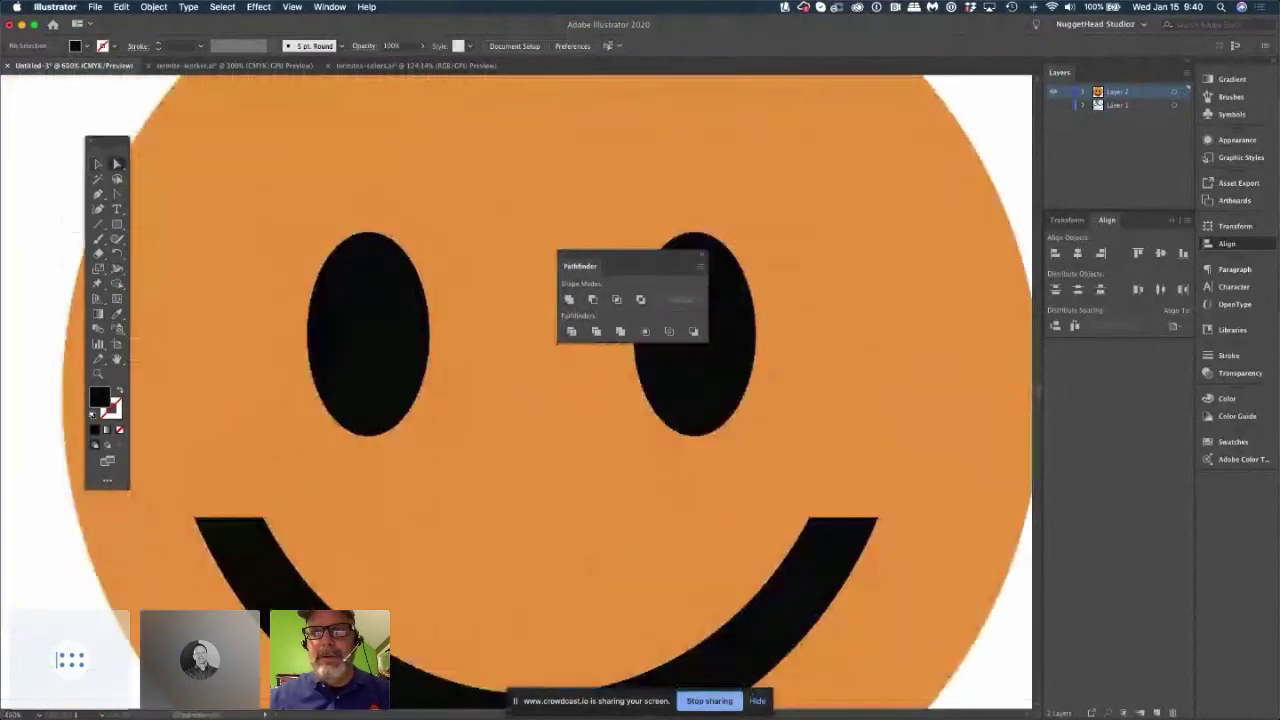
pyautogui.click(229, 540)
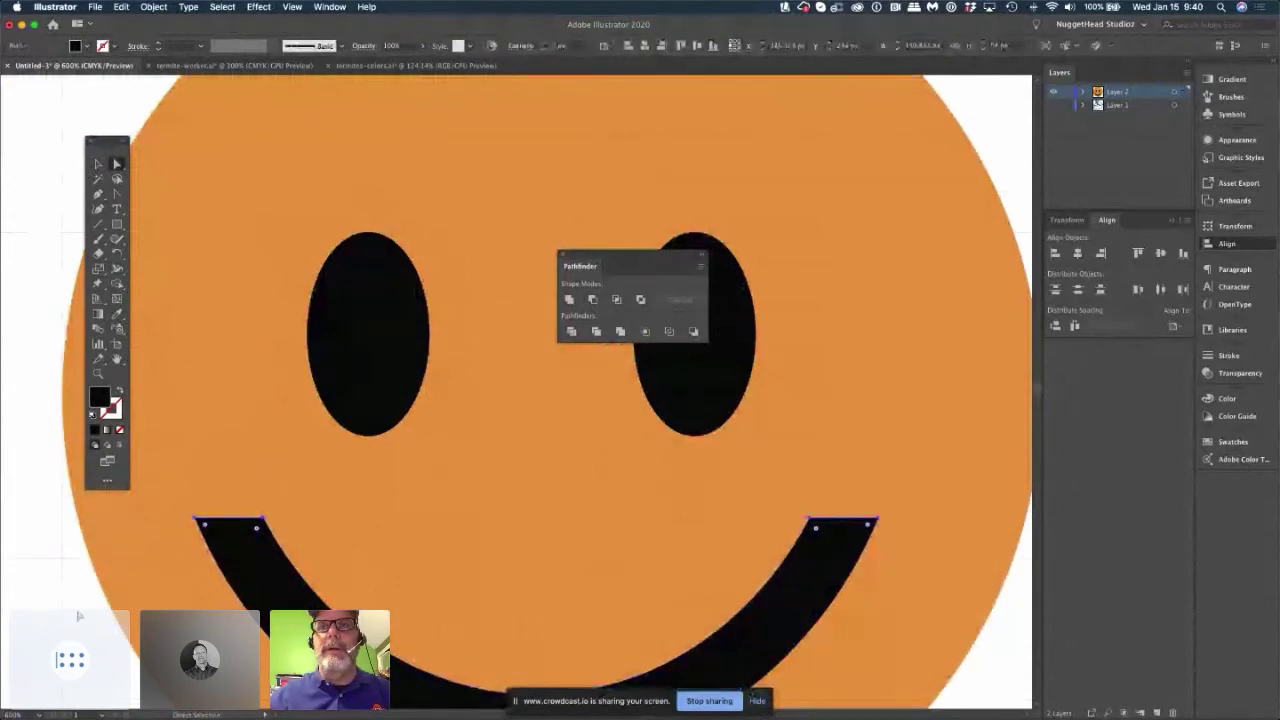
pyautogui.scroll(-2, 79, 616)
pyautogui.scroll(-5, 70, 608)
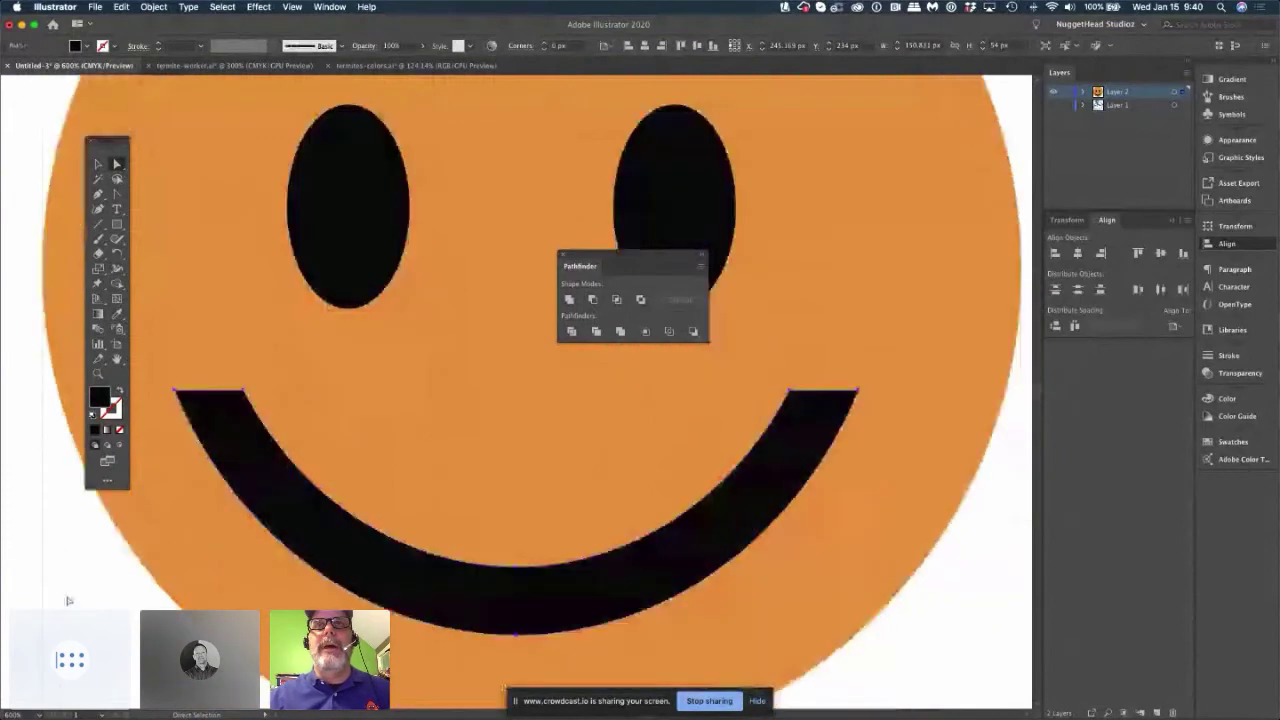
pyautogui.click(68, 600)
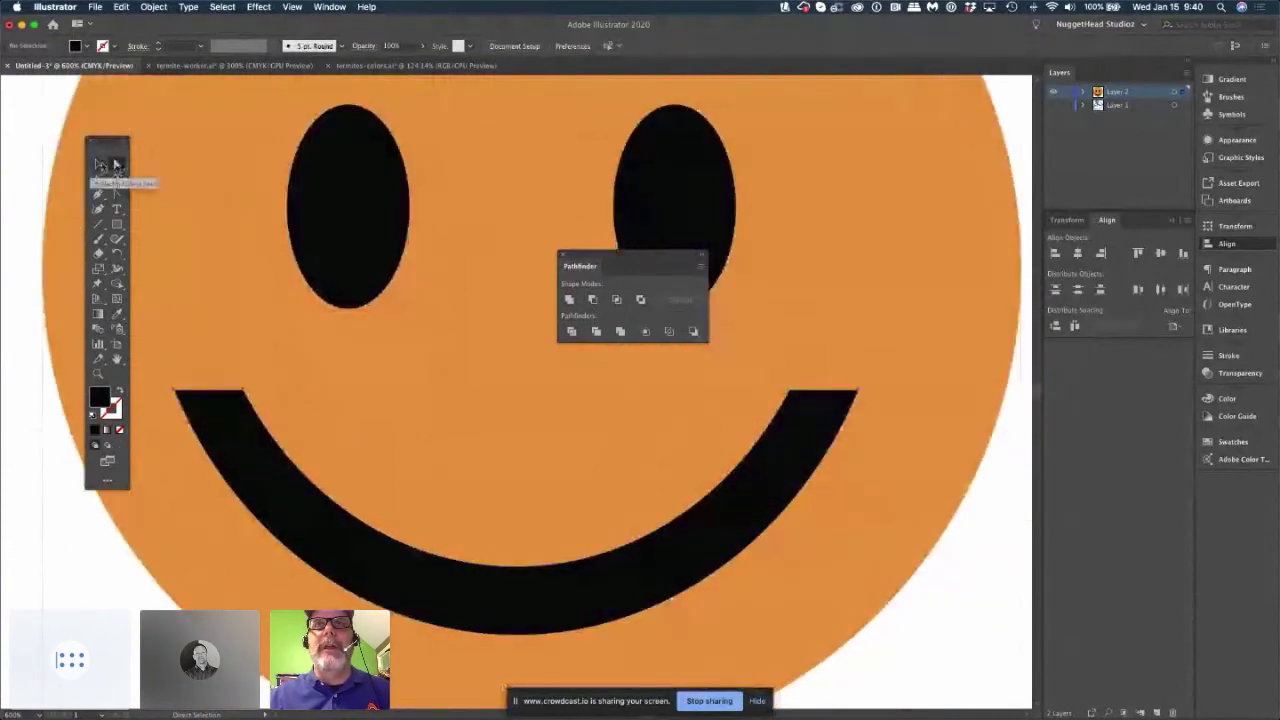
pyautogui.click(116, 165)
pyautogui.click(98, 165)
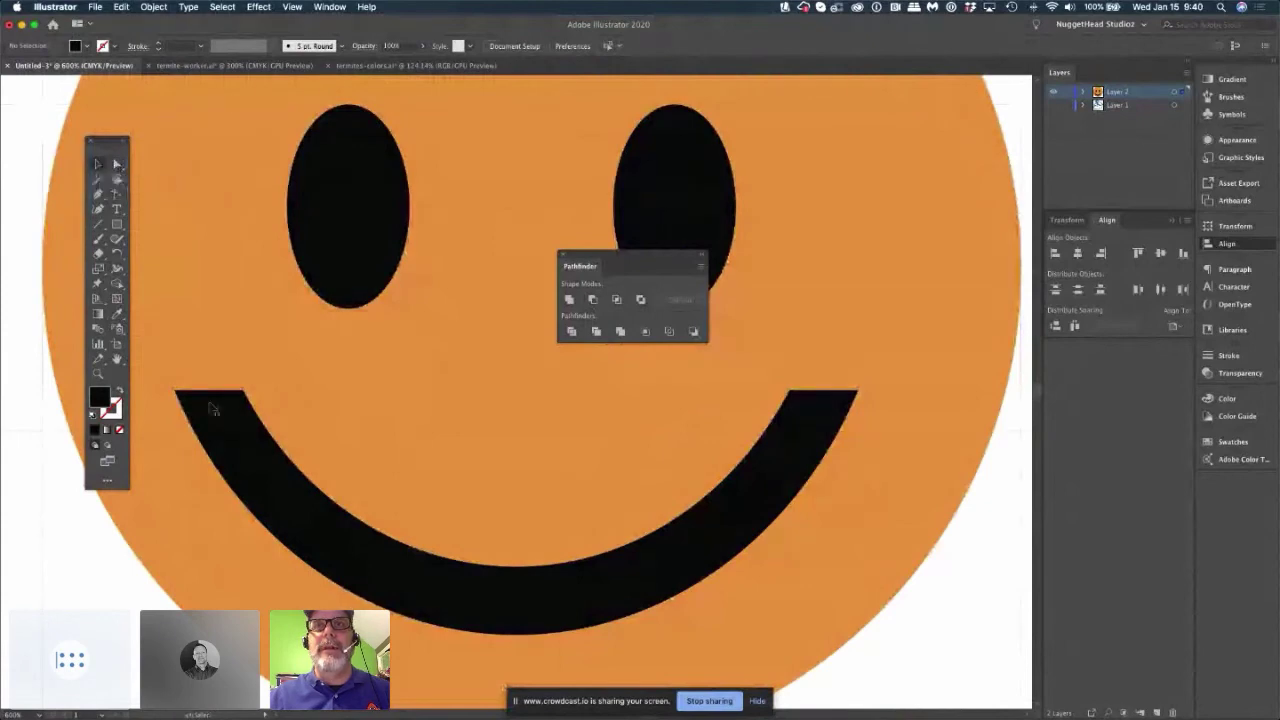
# Round all corners at both ends of the smile to the maximum radius and move the Pathfinder panel clear of the face.
pyautogui.click(235, 461)
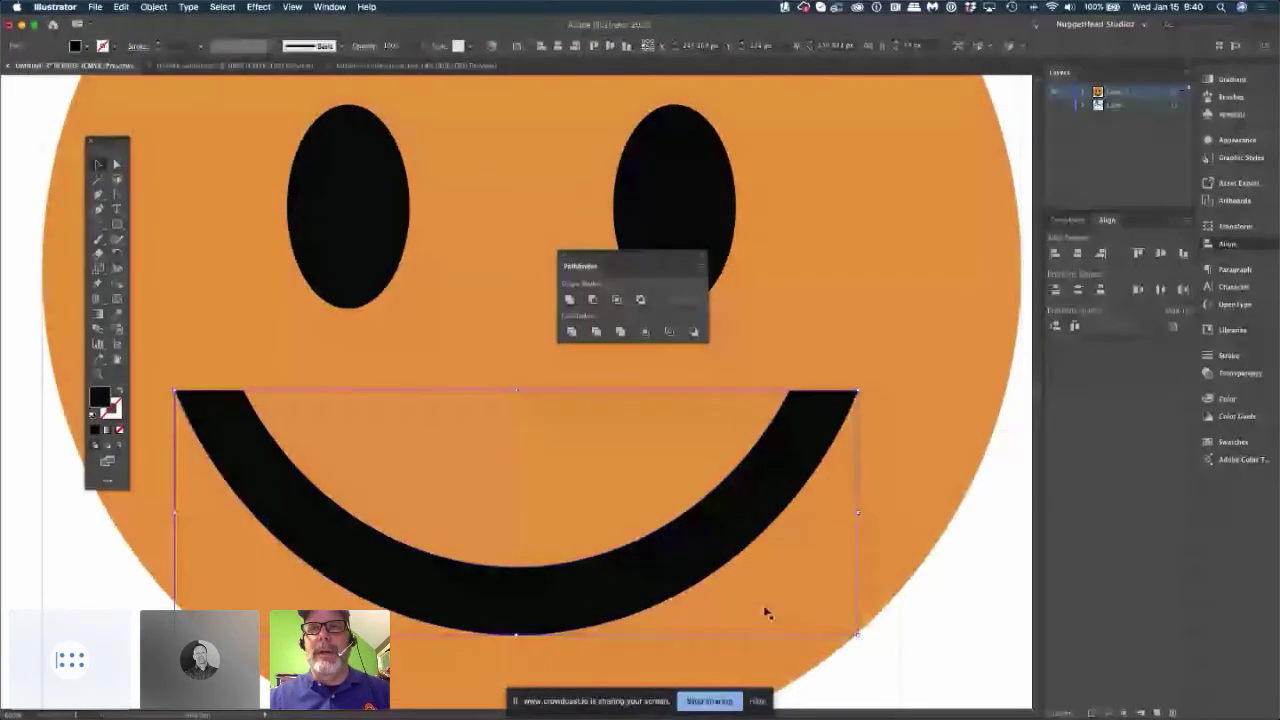
pyautogui.press('a')
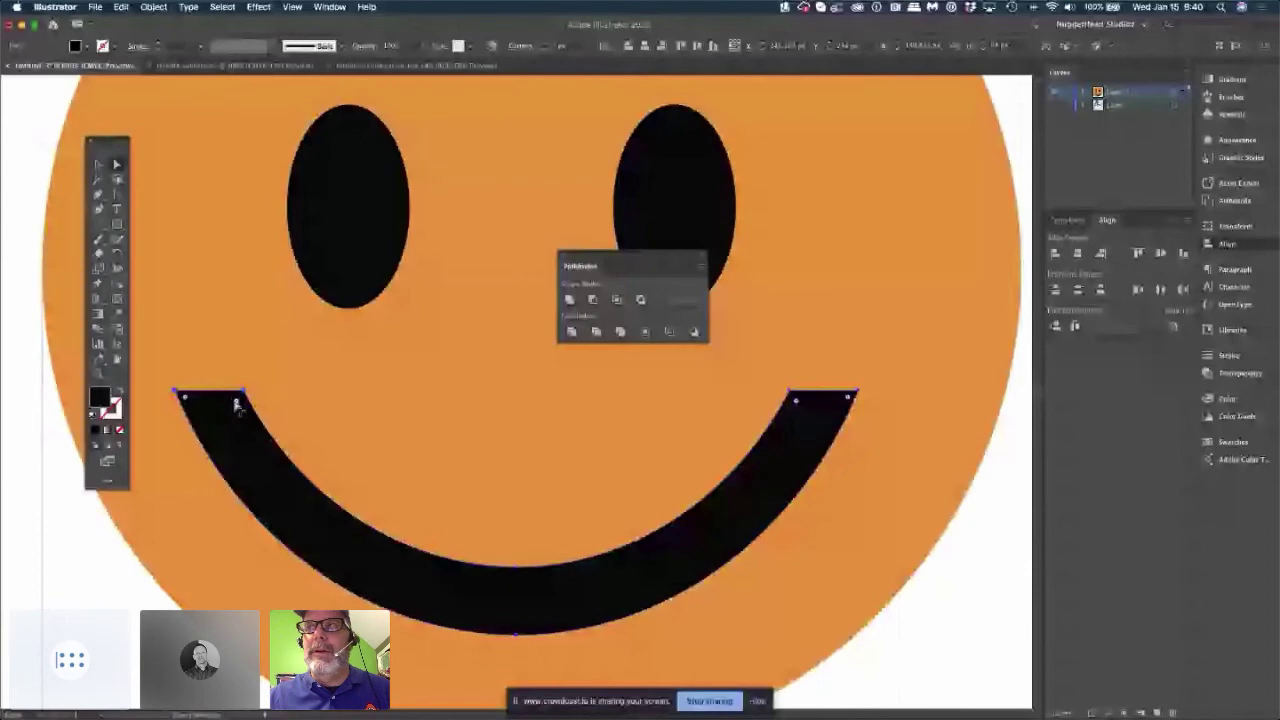
pyautogui.moveTo(236, 404); pyautogui.dragTo(249, 451)
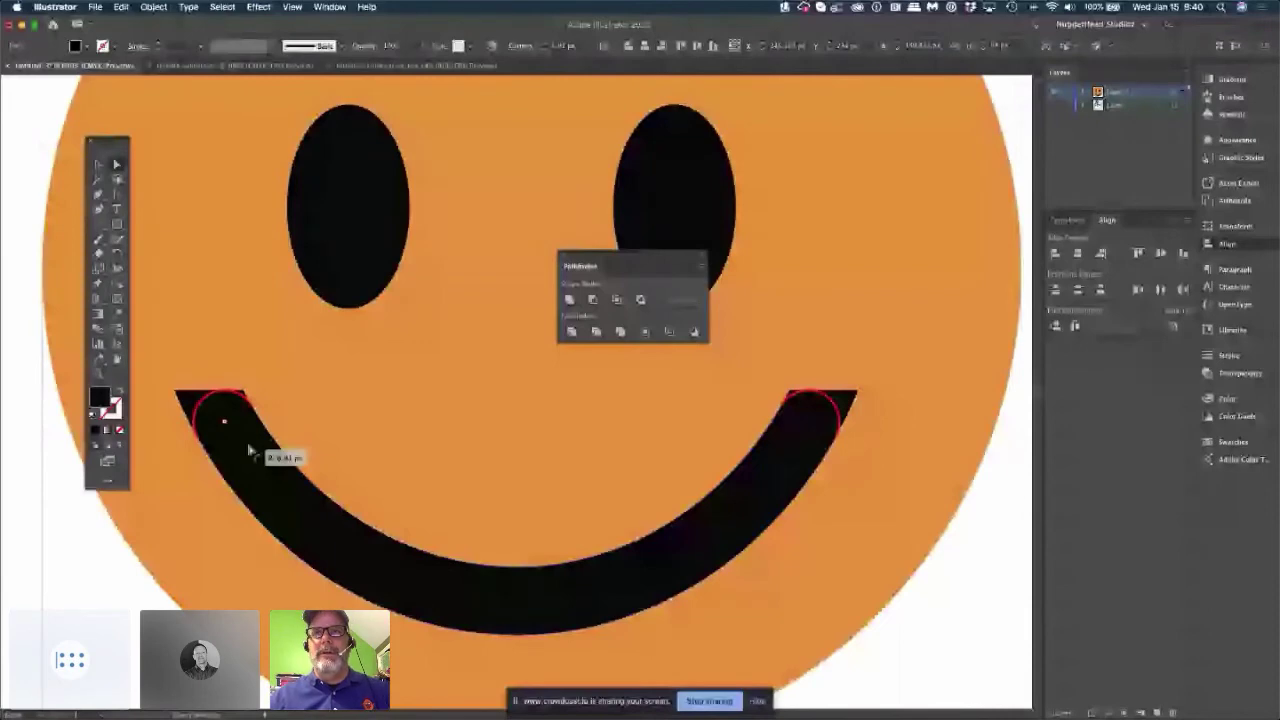
pyautogui.moveTo(249, 451); pyautogui.dragTo(249, 451)
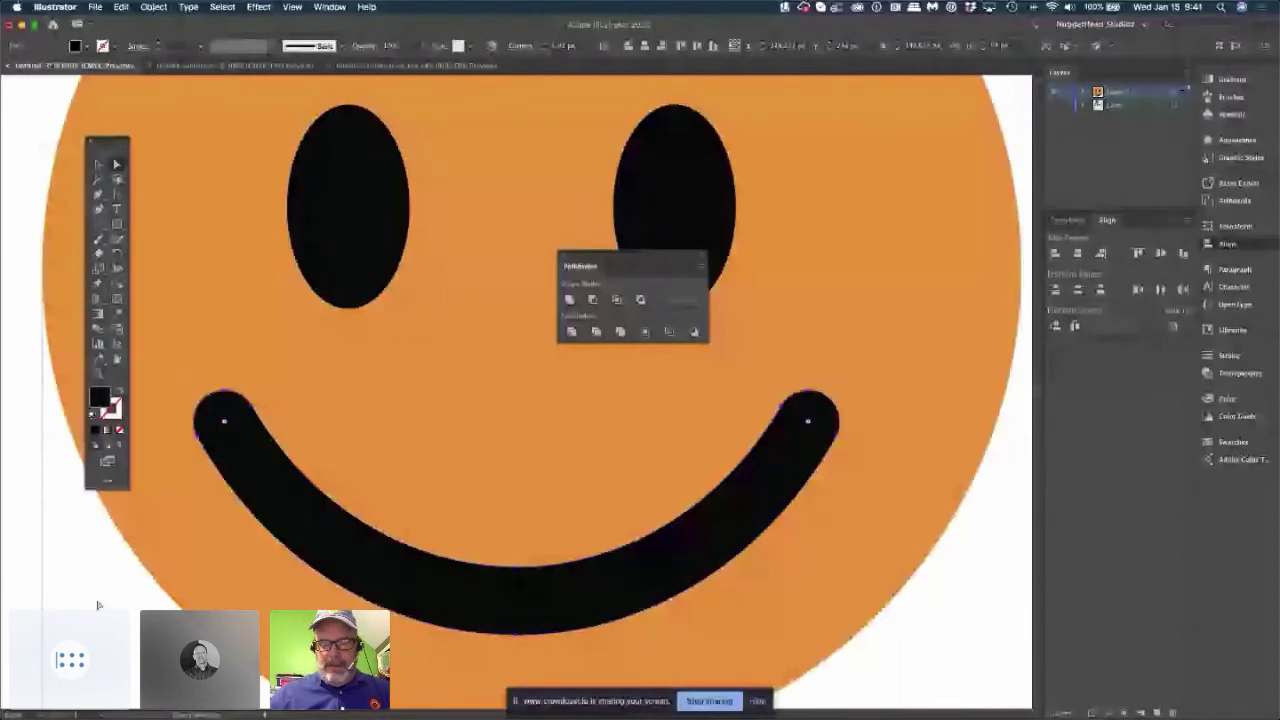
pyautogui.click(98, 605)
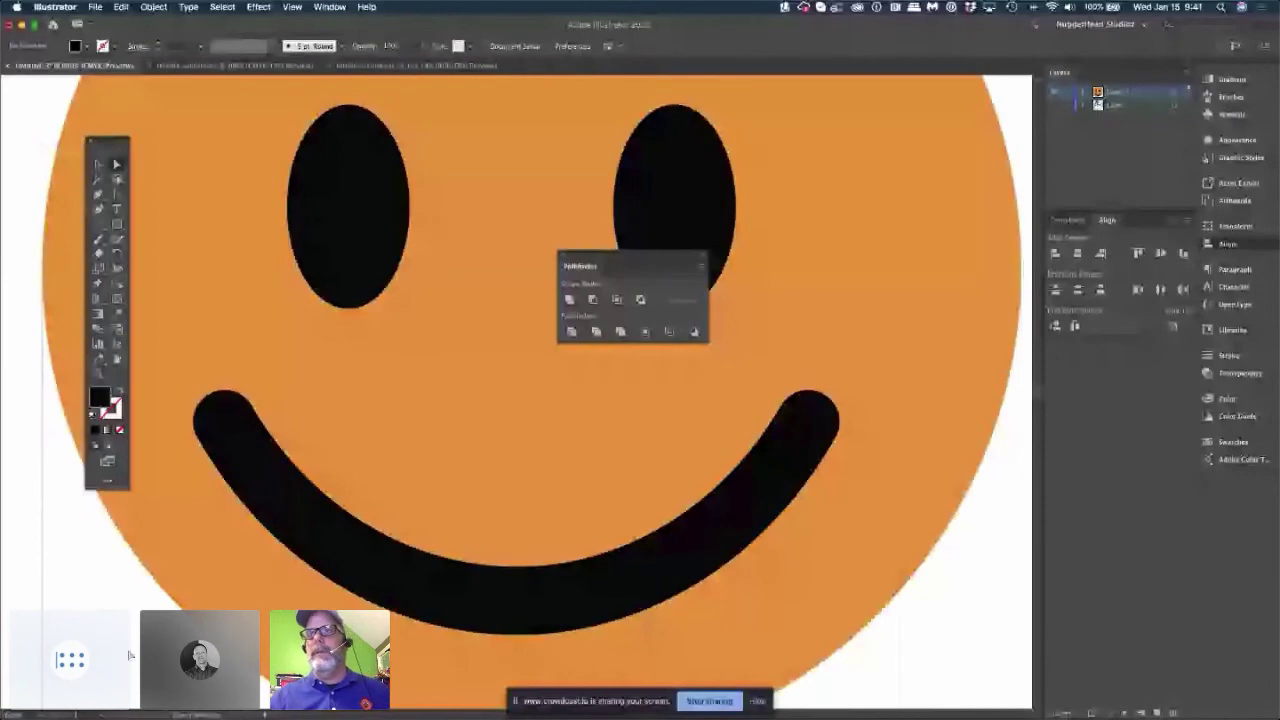
pyautogui.press('super+0')
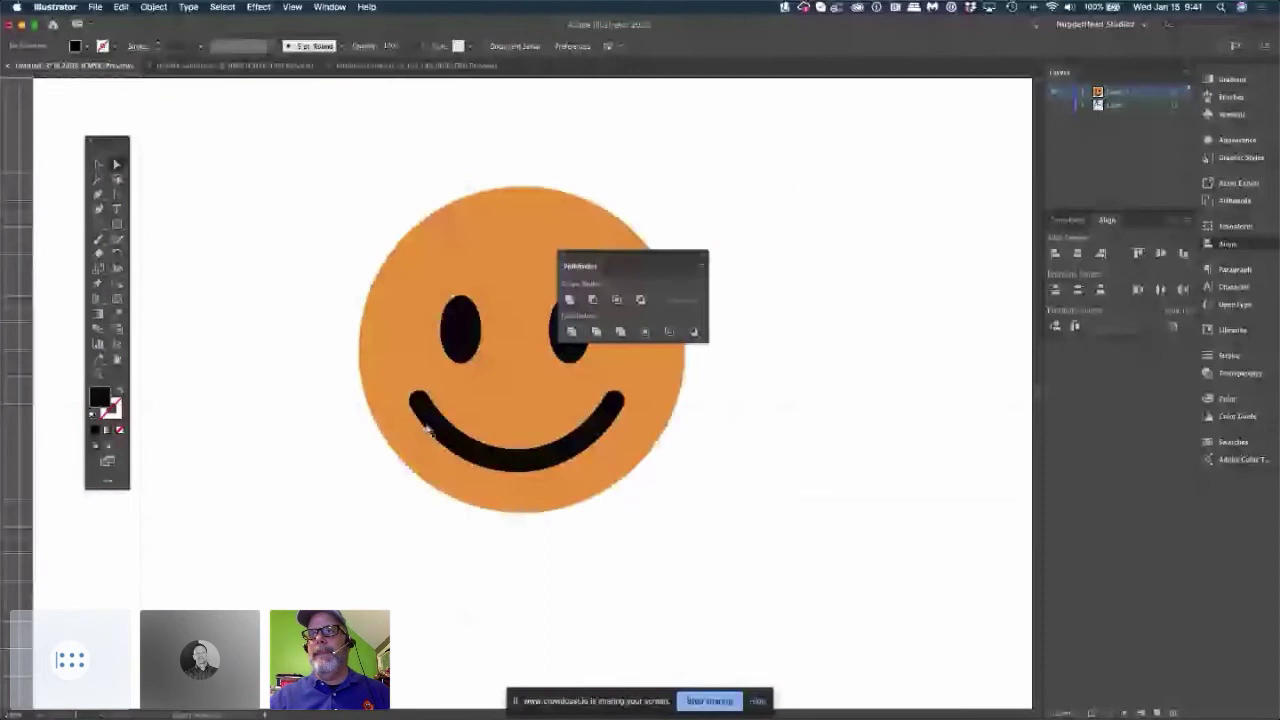
pyautogui.moveTo(630, 258); pyautogui.dragTo(809, 268)
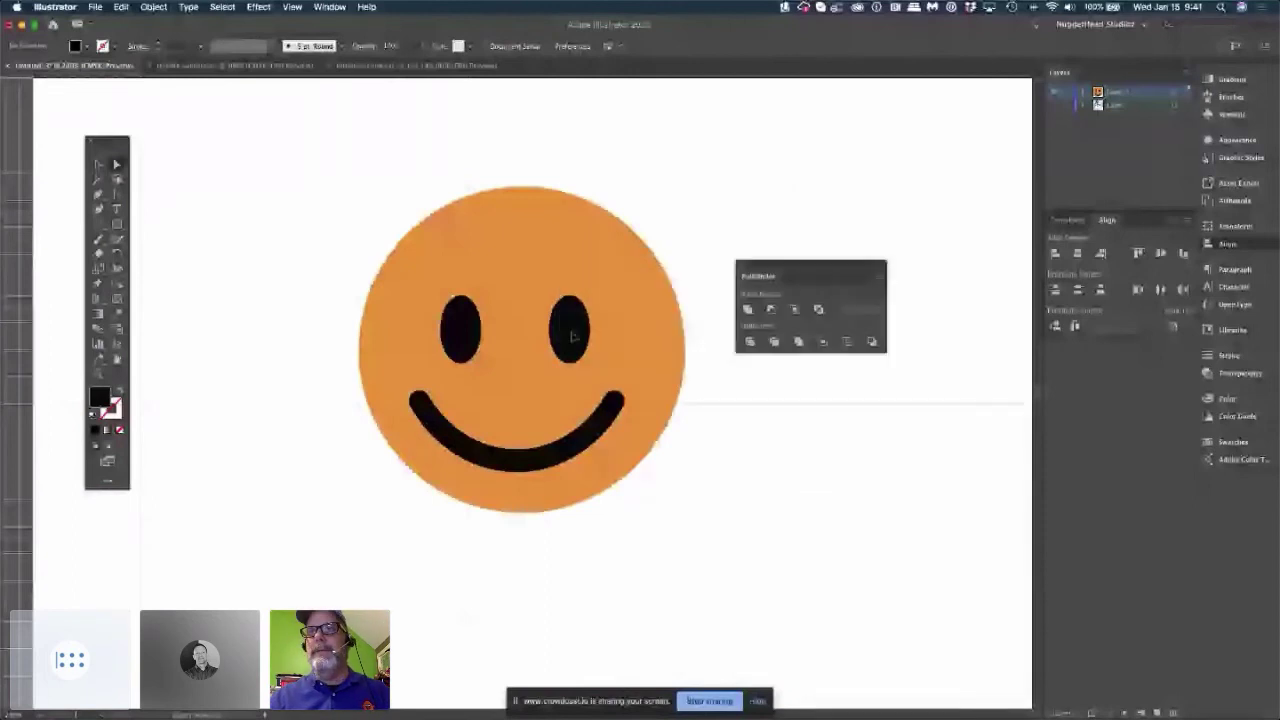
# Move both black eyes up by one large nudge so they sit higher above the smile, and clear the selection.
pyautogui.click(465, 357)
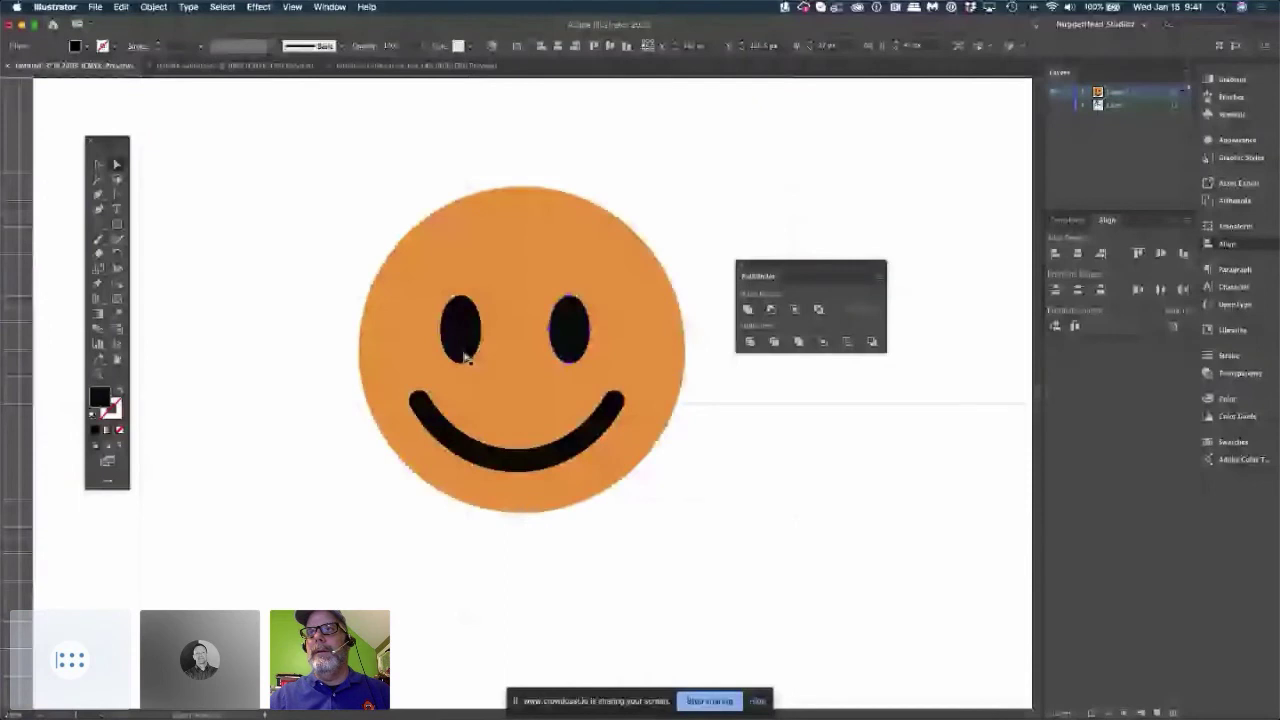
pyautogui.hotkey('shift', 'Up')
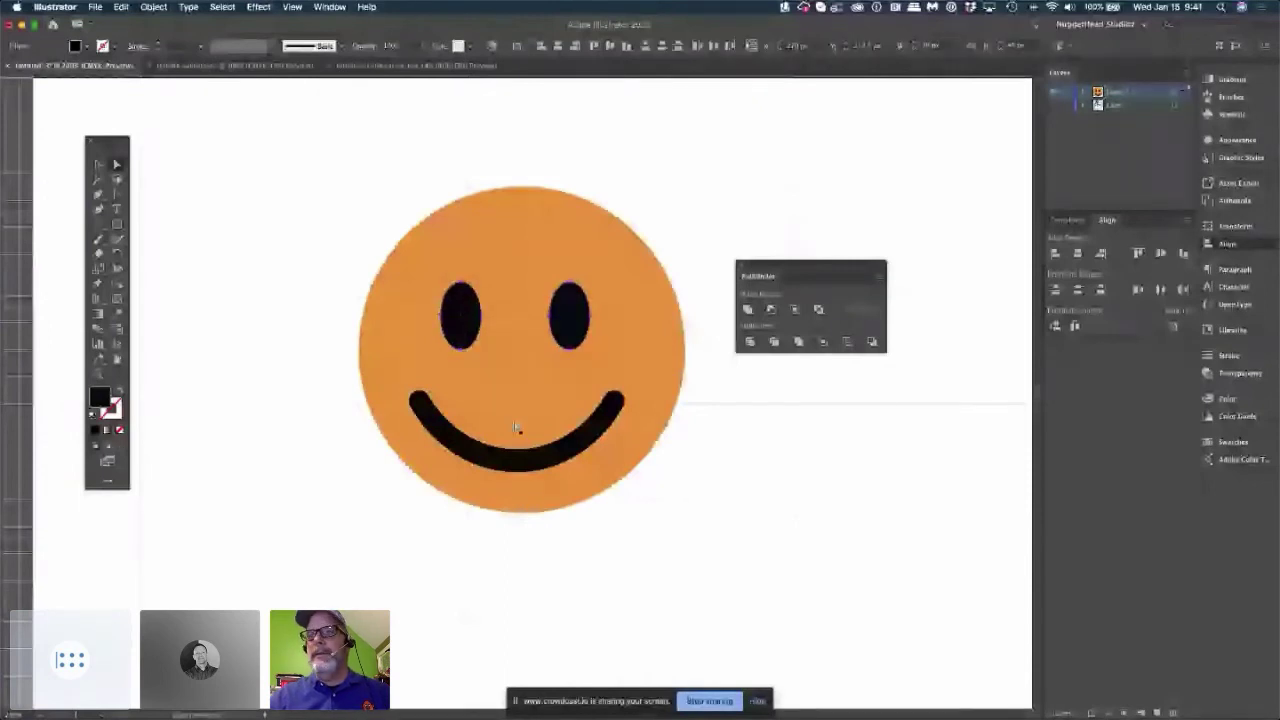
pyautogui.click(586, 568)
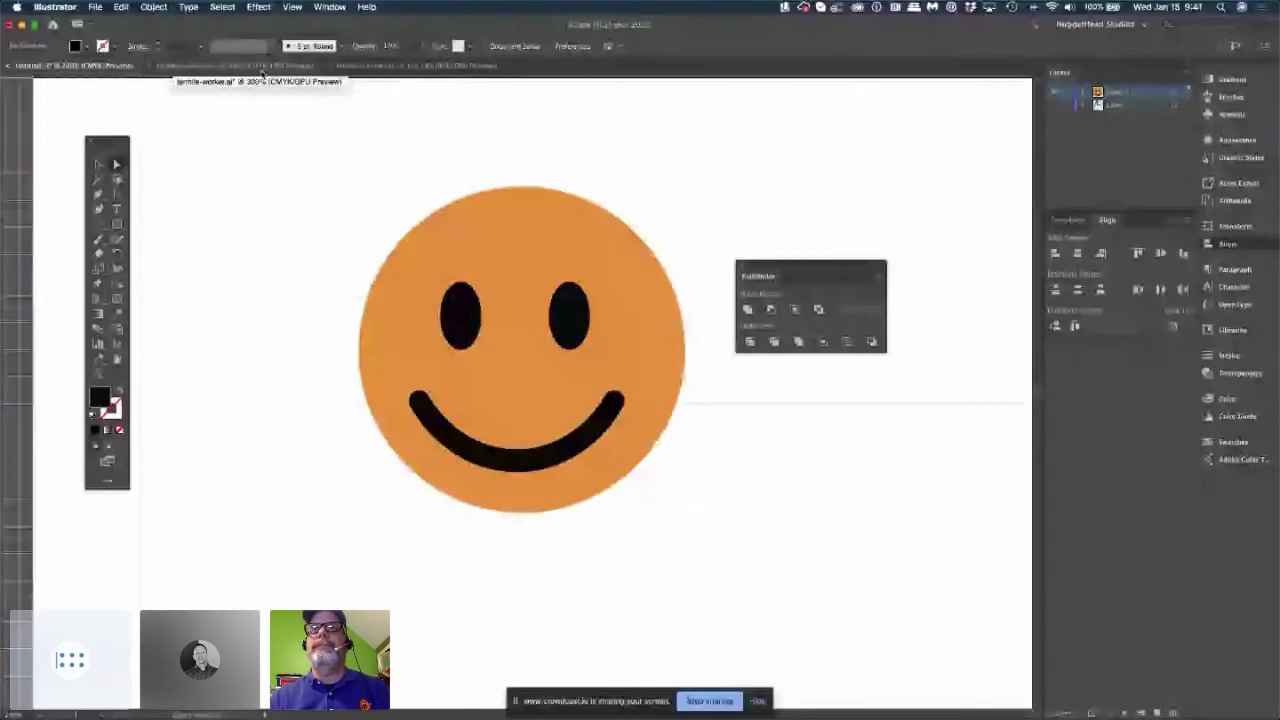
# Bring up the termites-colors.ai document and examine close up the rounded shapes that form the worker termite's lower legs.
pyautogui.click(371, 66)
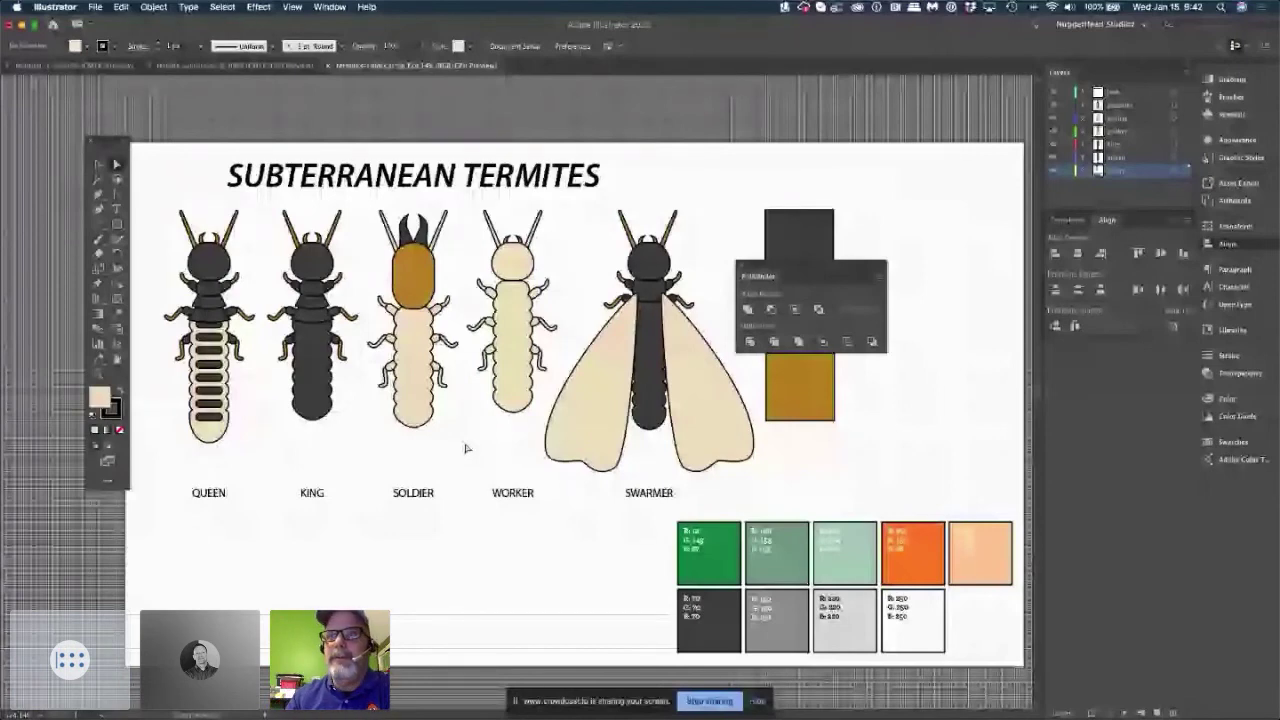
pyautogui.press('super+equal')
pyautogui.press('super+equal')
pyautogui.press('super+equal')
pyautogui.press('super+equal')
pyautogui.press('super+equal')
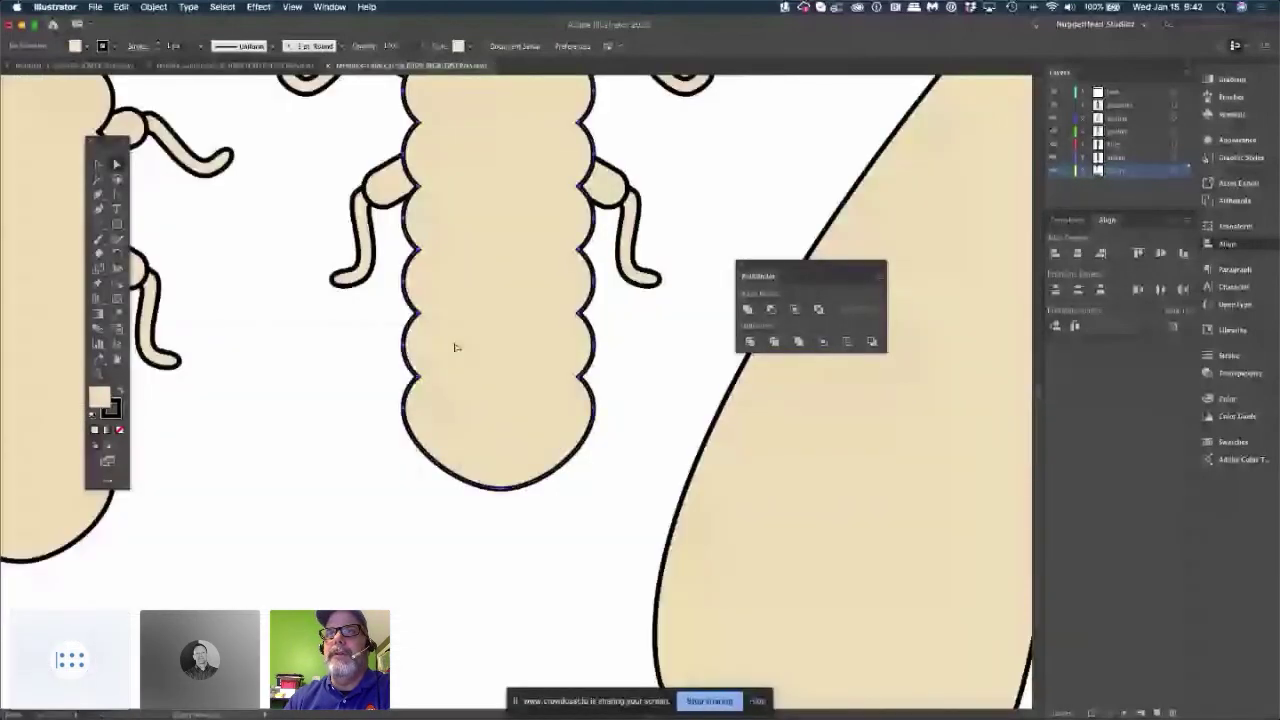
pyautogui.click(610, 190)
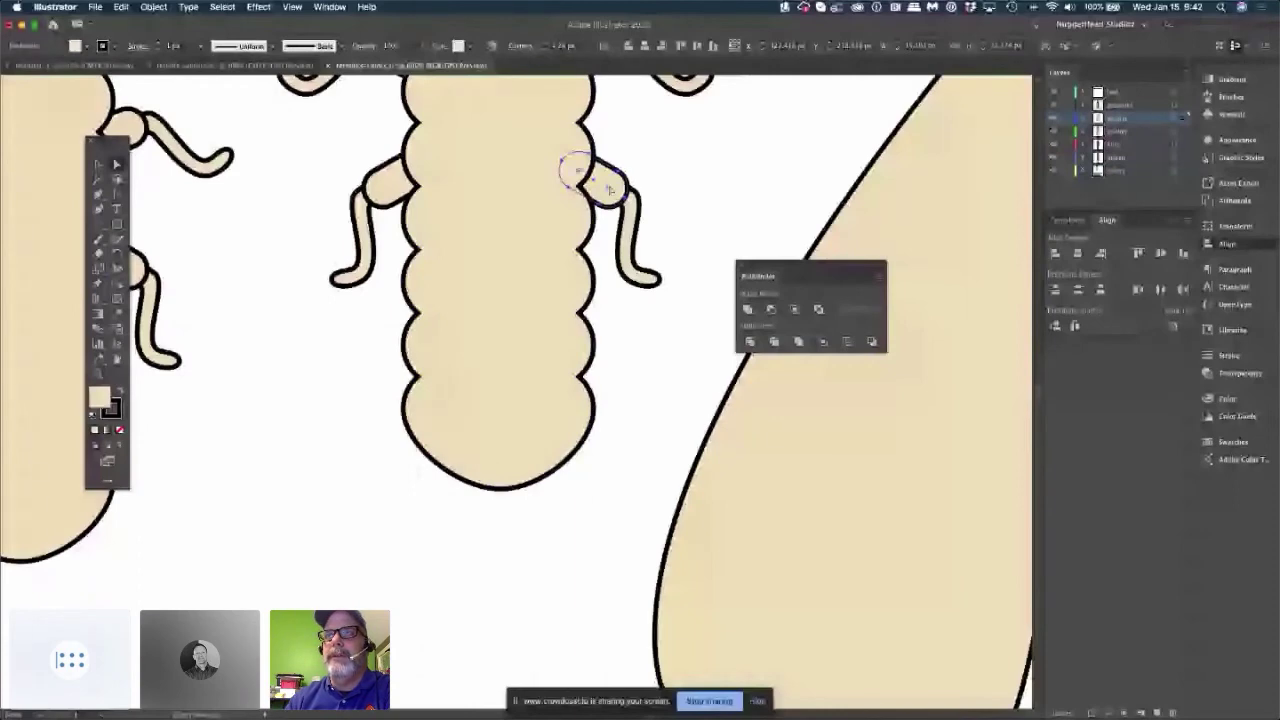
pyautogui.click(626, 250)
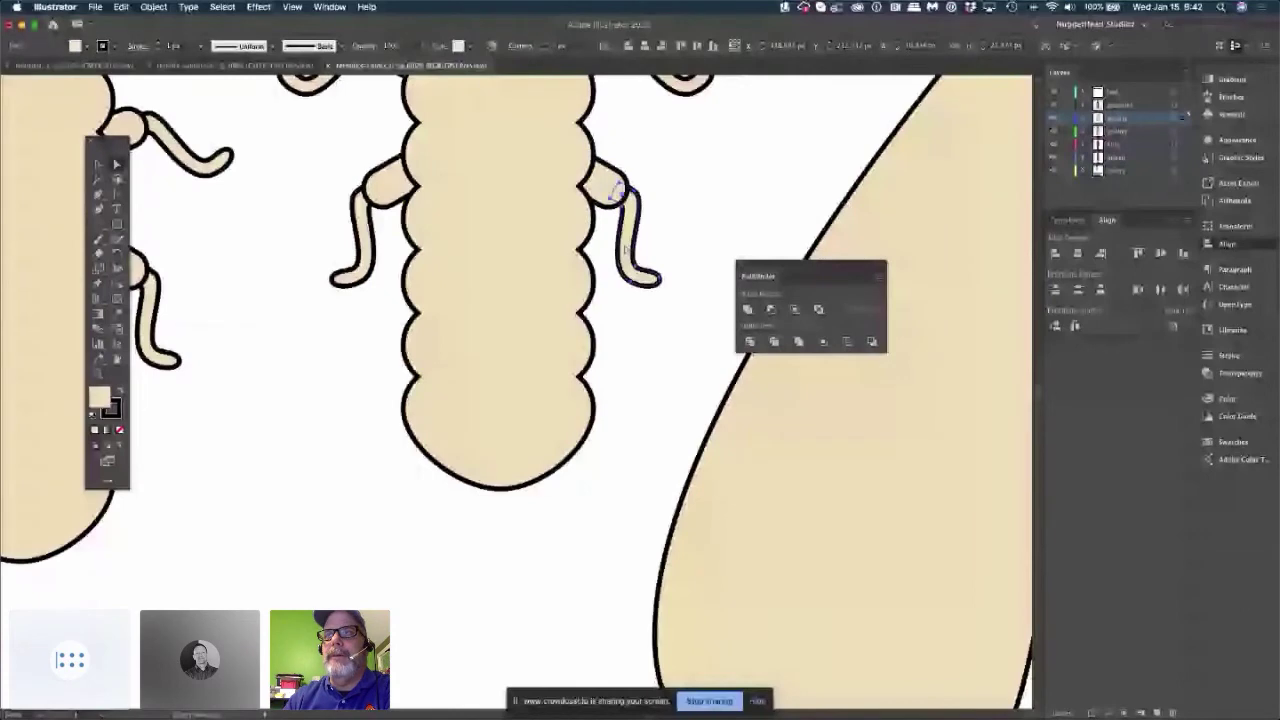
pyautogui.click(677, 211)
# Examine the worker termite's head, antennae and upper leg pairs at high magnification.
pyautogui.scroll(5, 677, 211)
pyautogui.scroll(5, 677, 211)
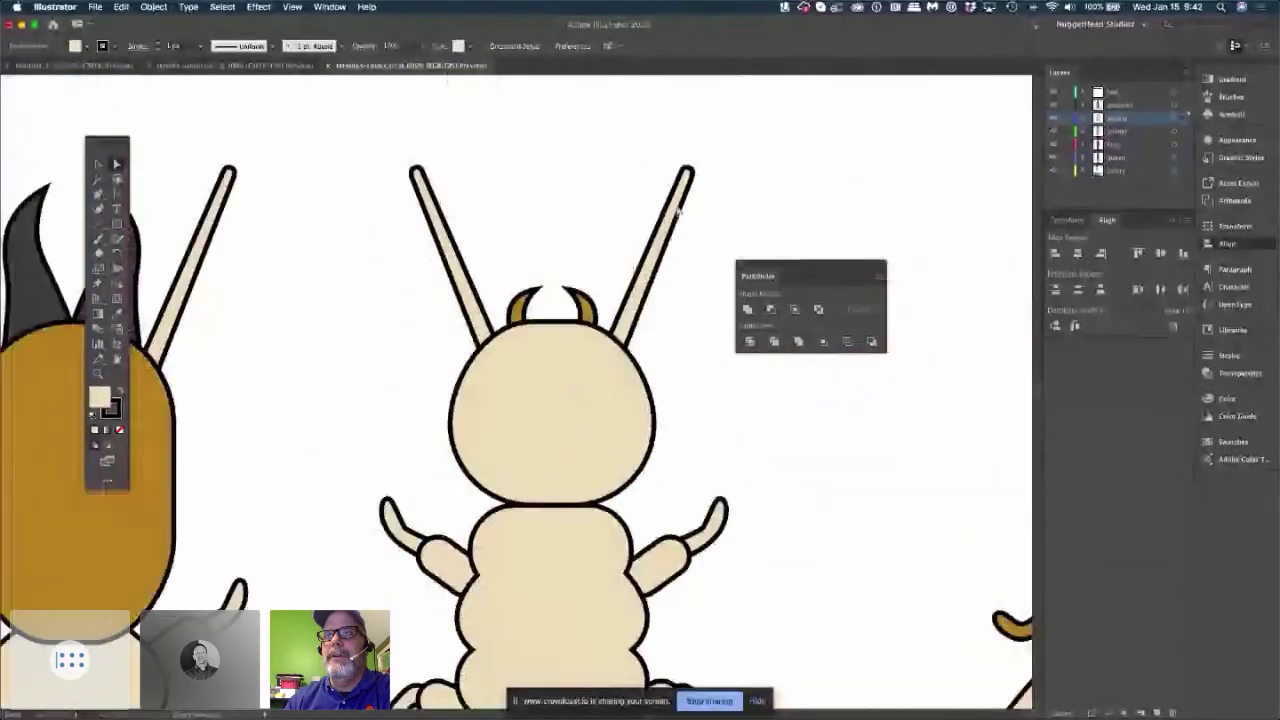
pyautogui.scroll(-3, 677, 211)
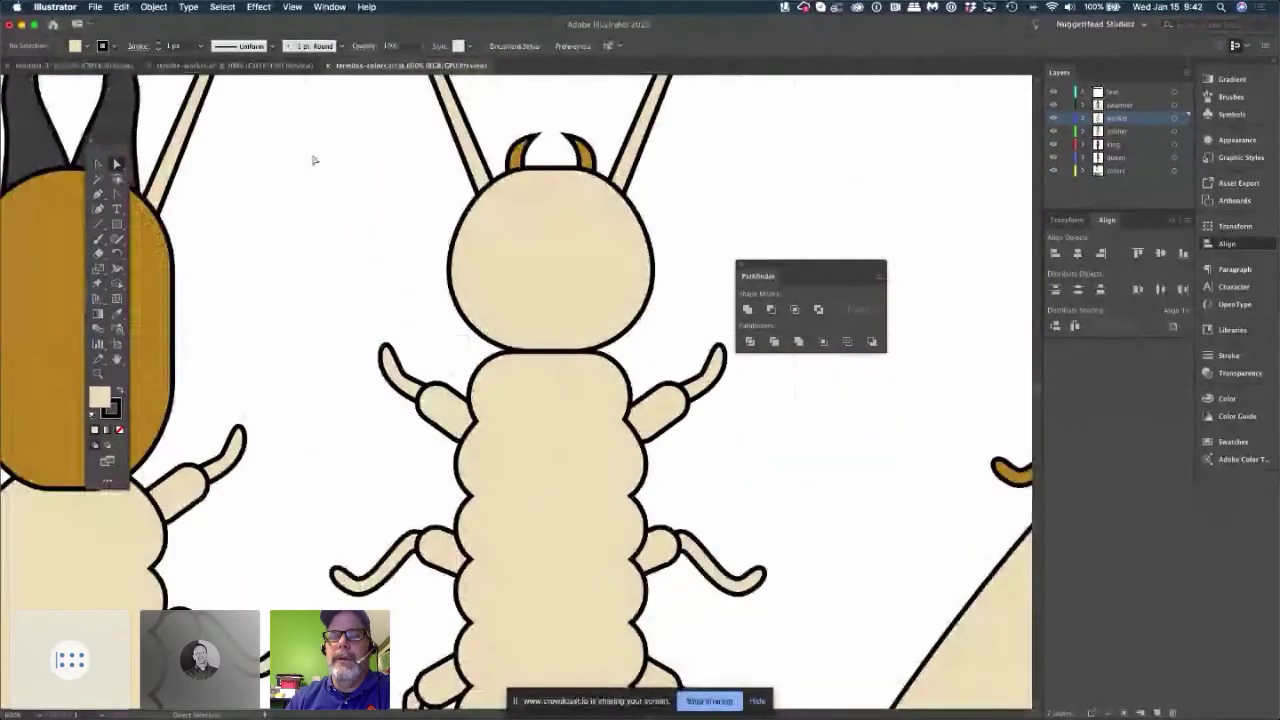
pyautogui.scroll(-1, 311, 161)
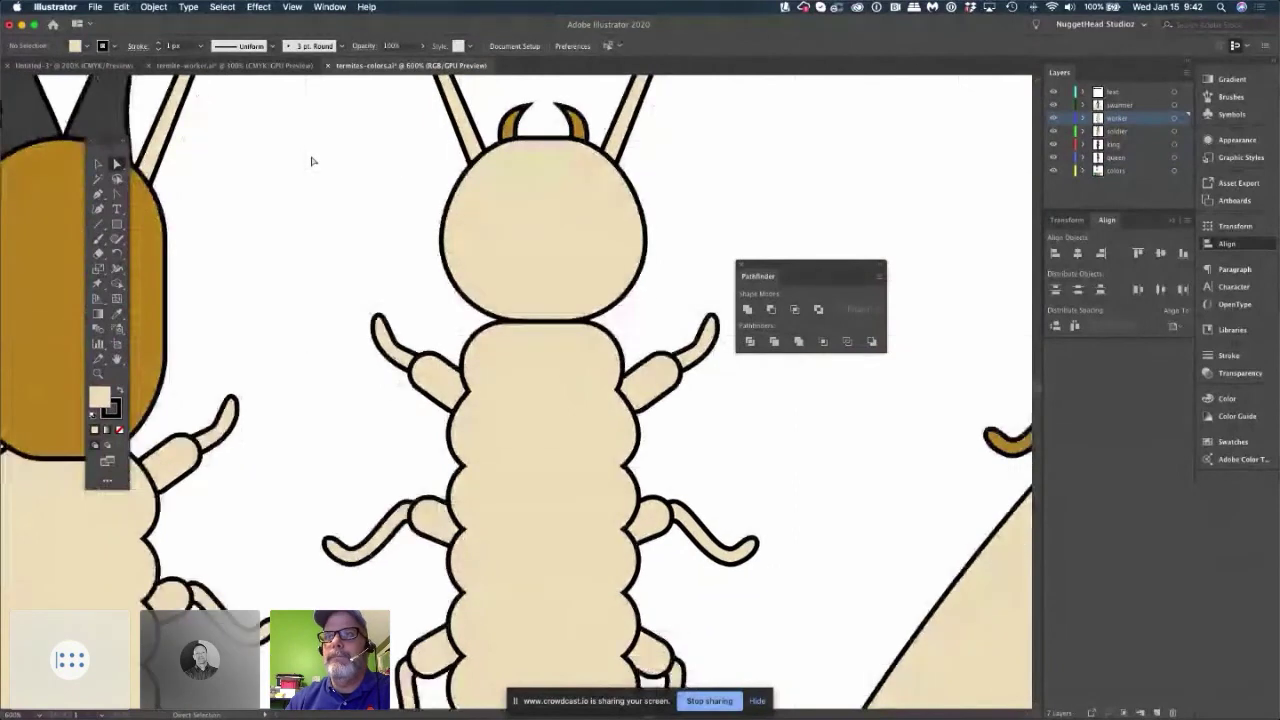
pyautogui.hscroll(2, 311, 161)
pyautogui.scroll(-1, 311, 161)
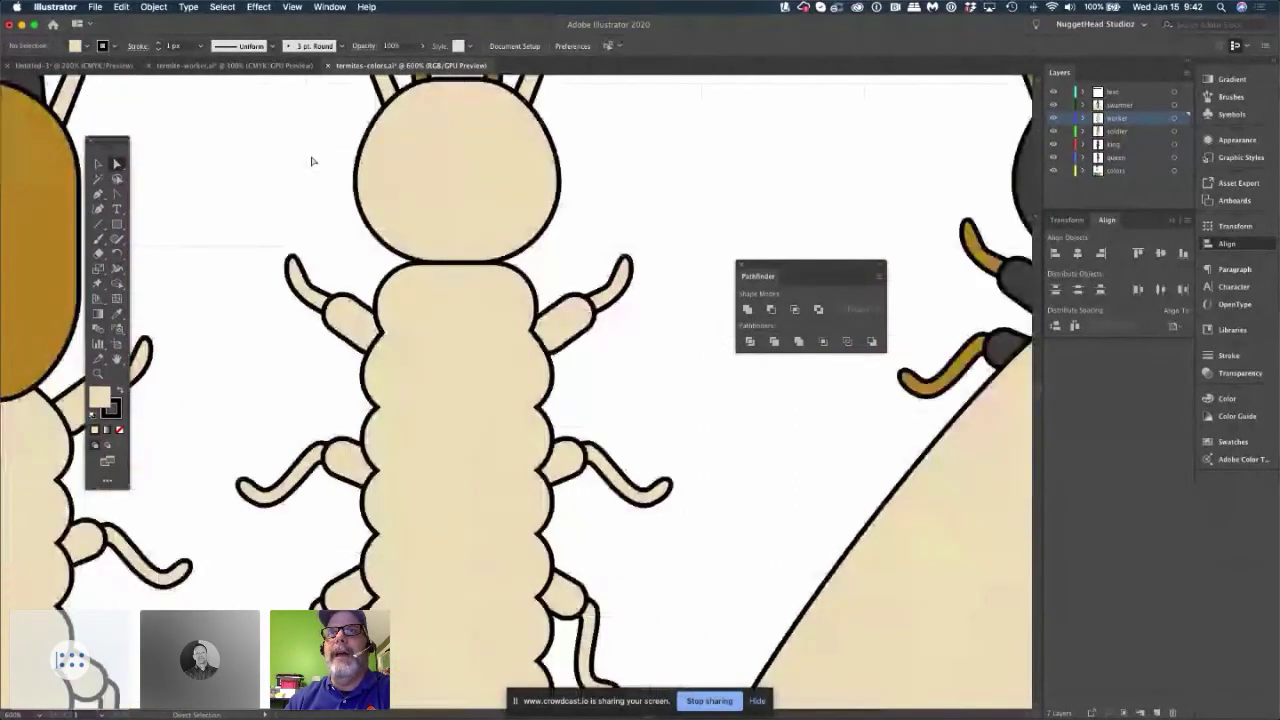
pyautogui.scroll(3, 311, 161)
pyautogui.hscroll(-3, 311, 161)
# Bring up the termite-worker.ai document and float the Layers panel beside the termite.
pyautogui.press('super+shift+grave')
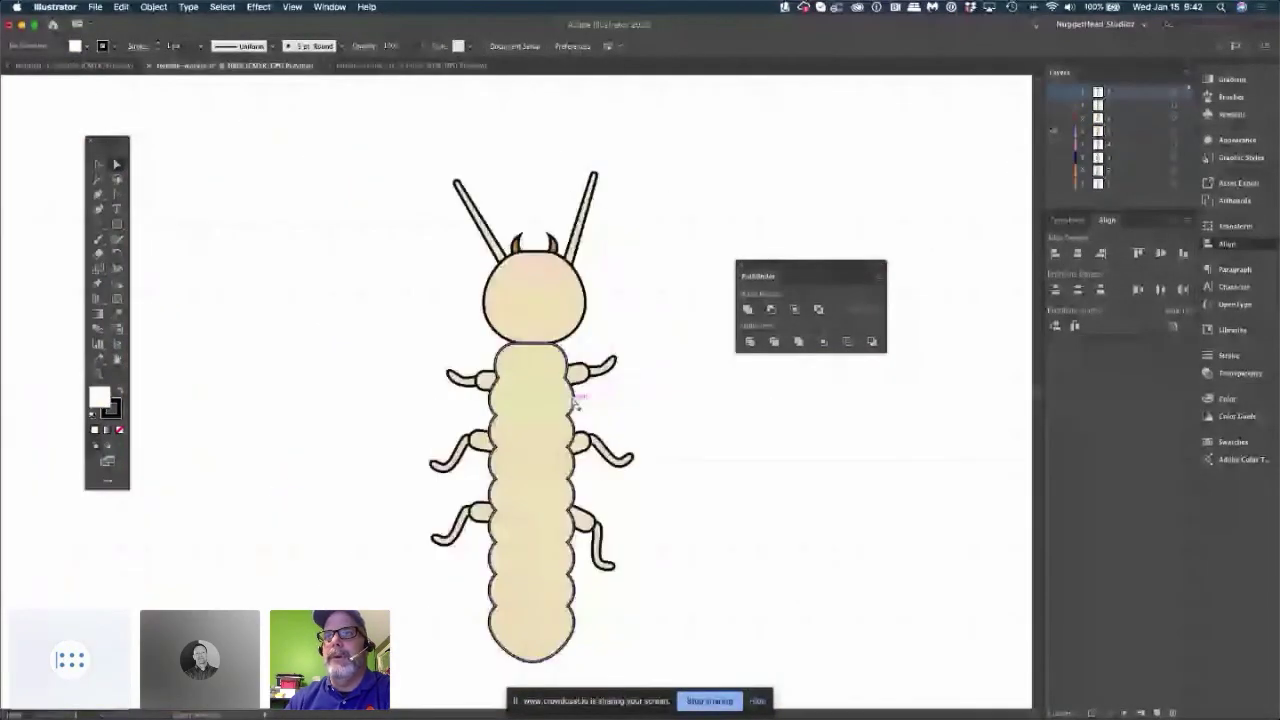
pyautogui.scroll(-1, 575, 400)
pyautogui.hscroll(1, 575, 400)
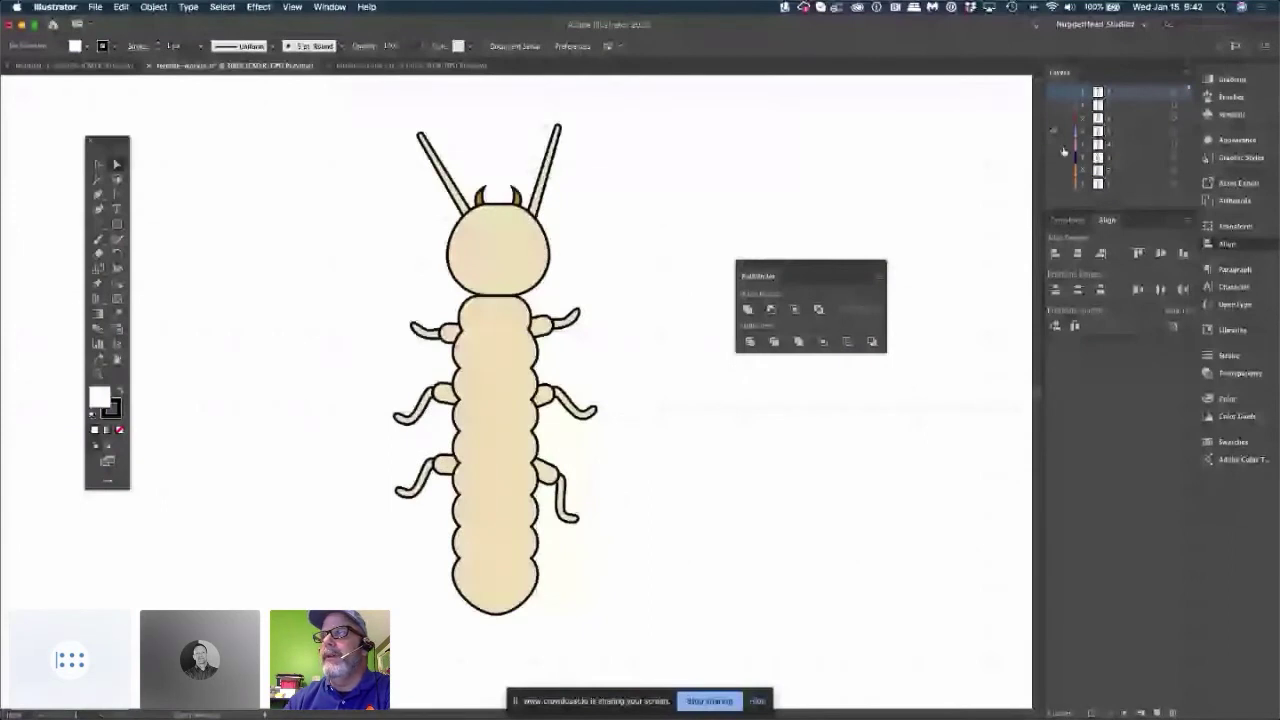
pyautogui.moveTo(1059, 74); pyautogui.dragTo(636, 111)
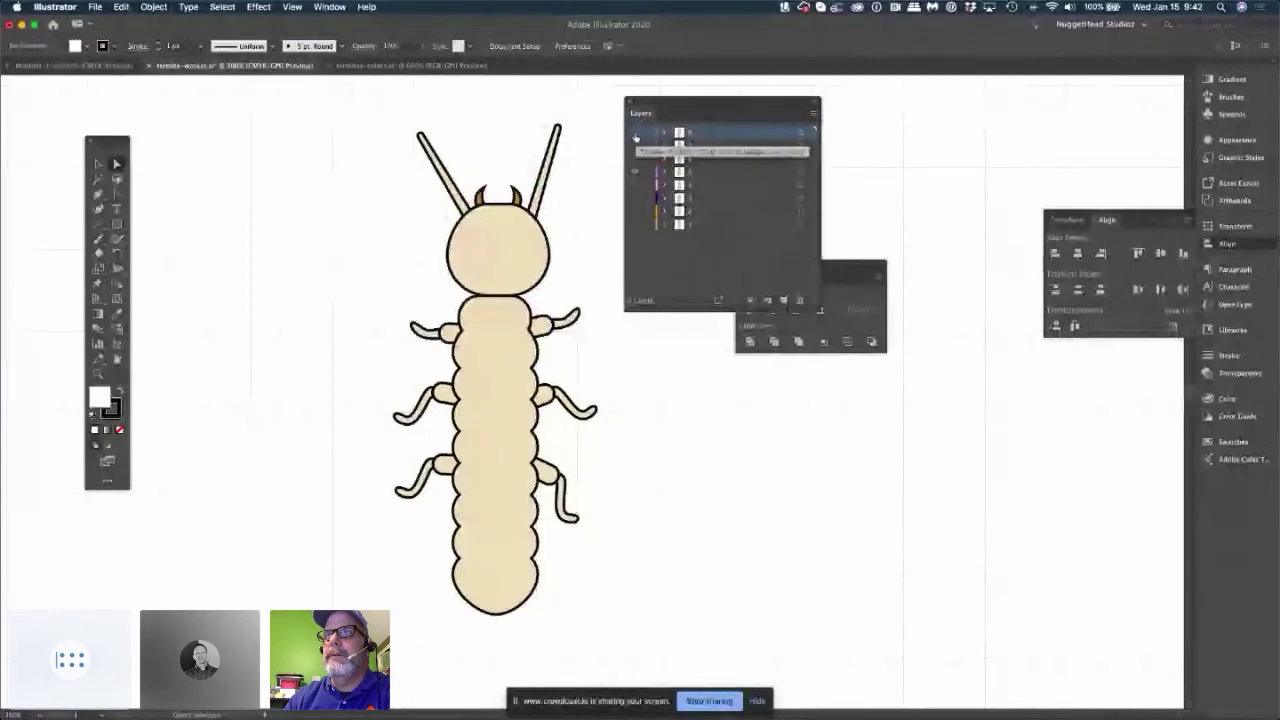
# Compare the termite's leg and antenna poses by showing layer 8 alone and layer 7 alone.
pyautogui.click(635, 137)
pyautogui.click(634, 136)
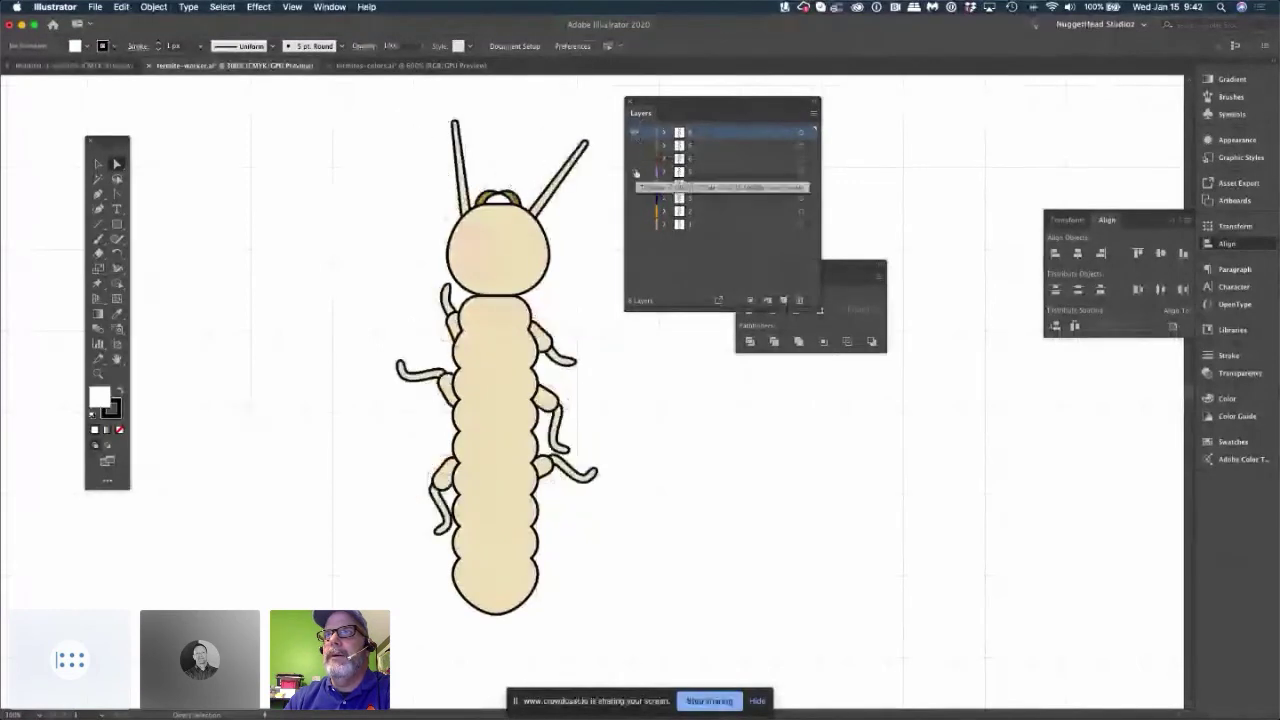
pyautogui.click(633, 135)
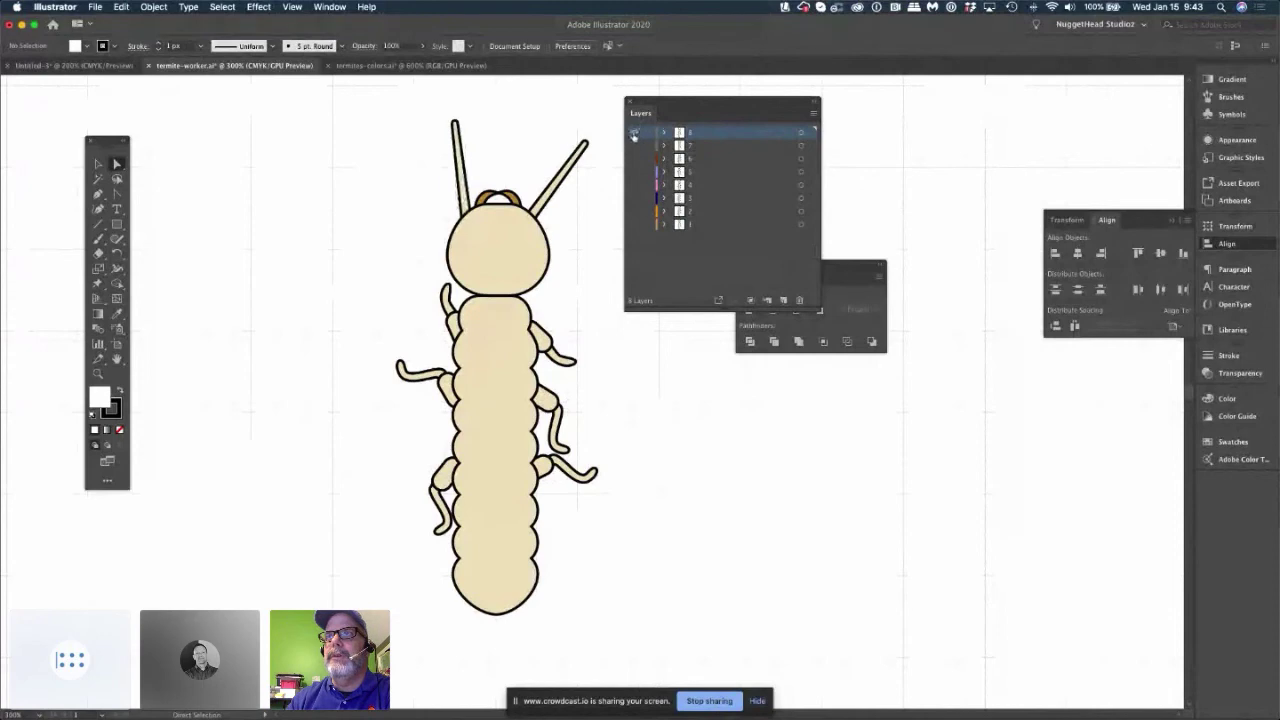
pyautogui.click(634, 137)
pyautogui.click(635, 147)
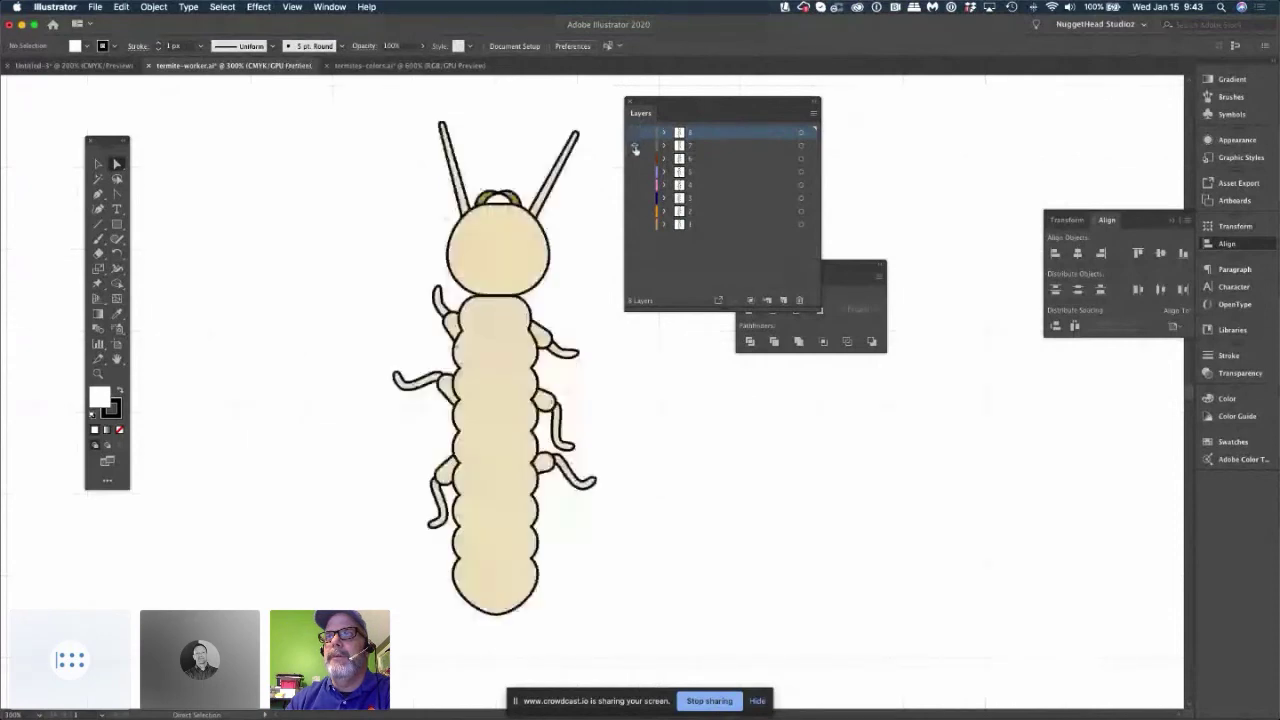
# Make all eight pose layers, 1 to 8, visible at once so the leg and antenna positions overlap.
pyautogui.click(634, 146)
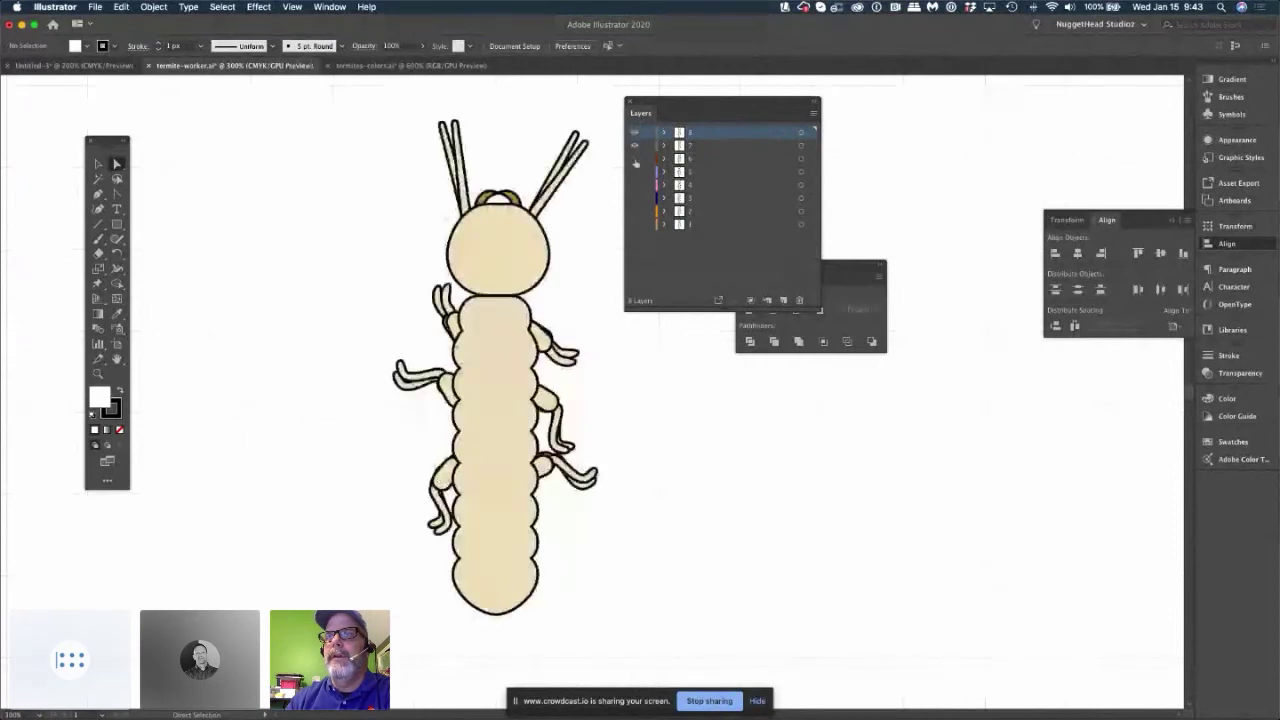
pyautogui.click(635, 159)
pyautogui.click(635, 172)
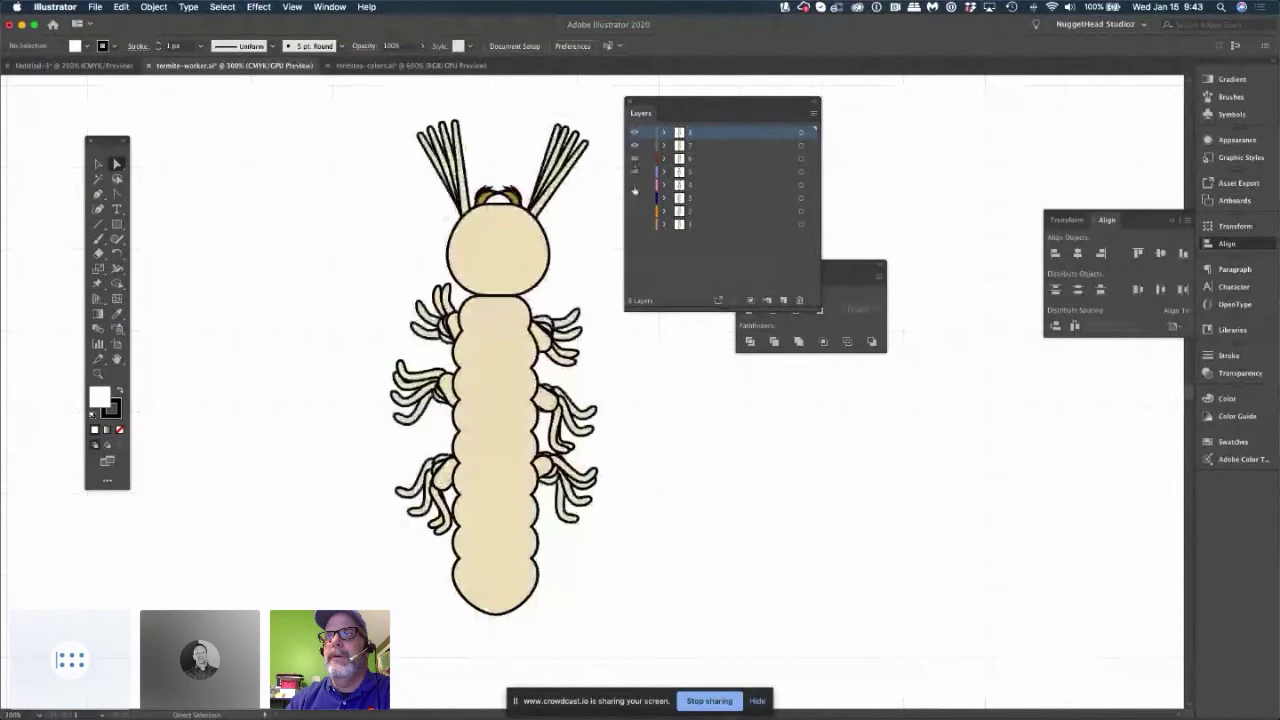
pyautogui.click(634, 185)
pyautogui.click(634, 198)
pyautogui.click(635, 211)
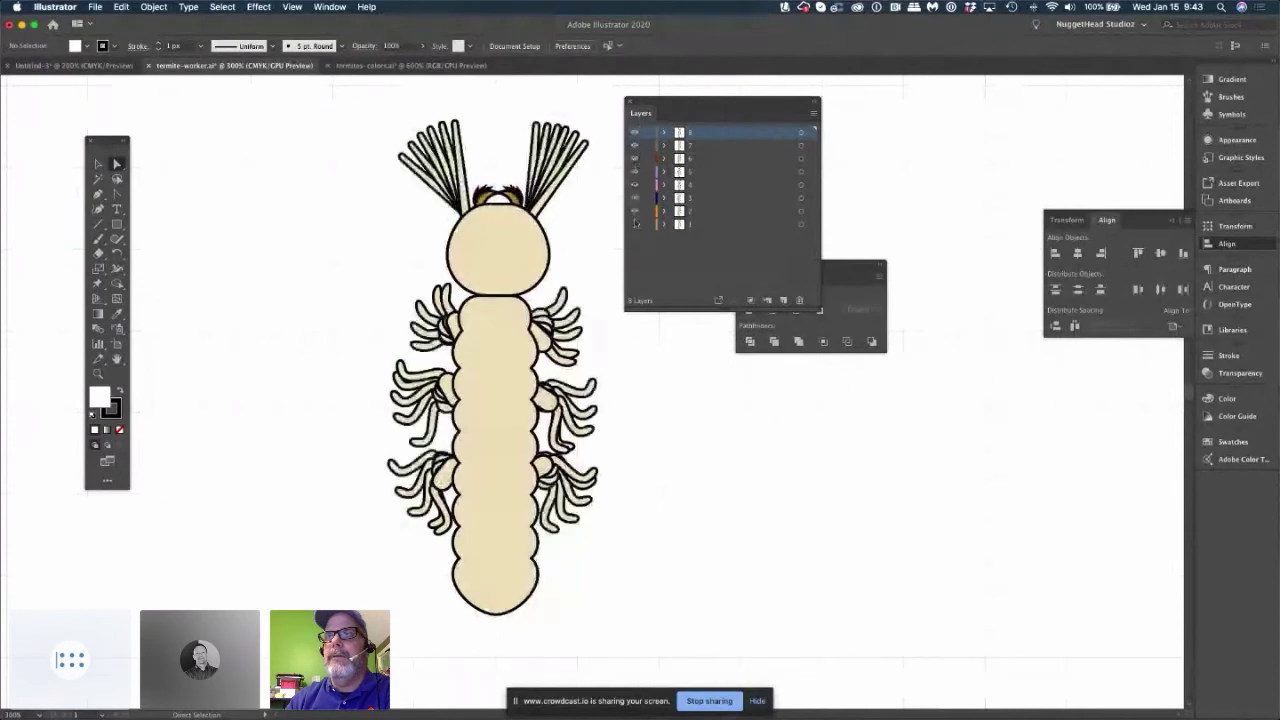
pyautogui.click(635, 224)
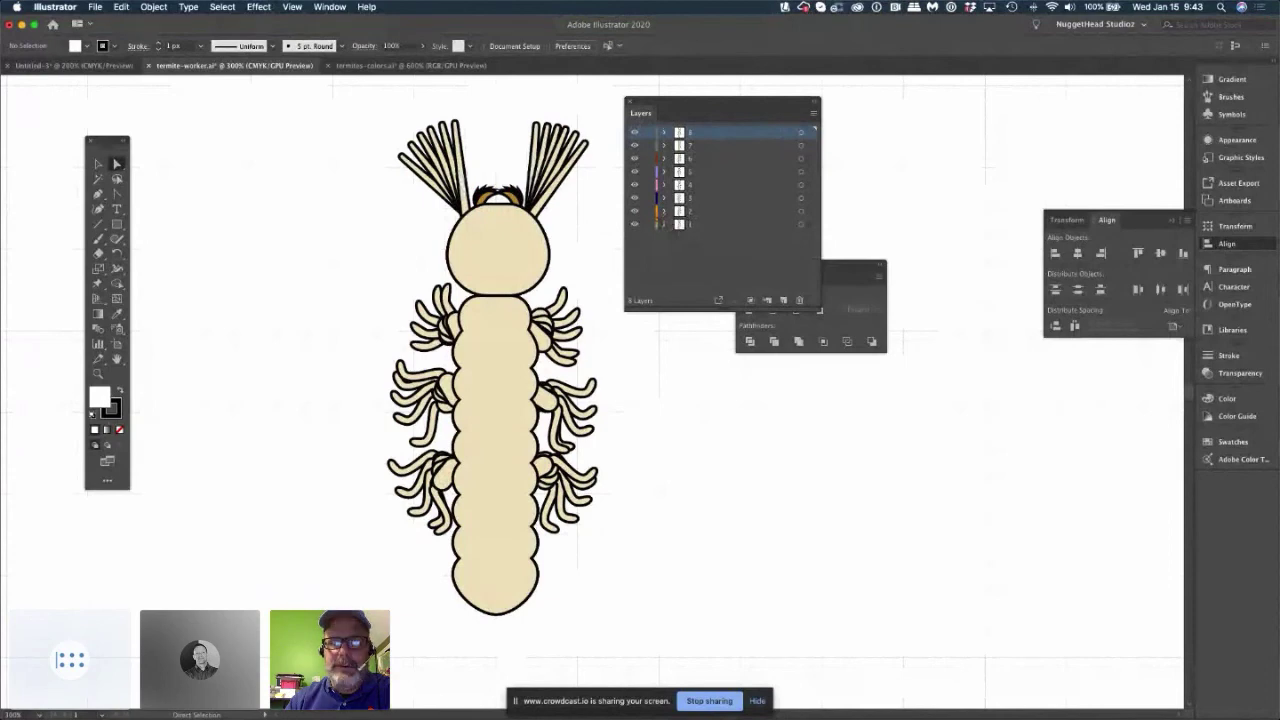
# Switch to termite-worker.psd in Photoshop and play its frame animation.
pyautogui.press('super+Tab')
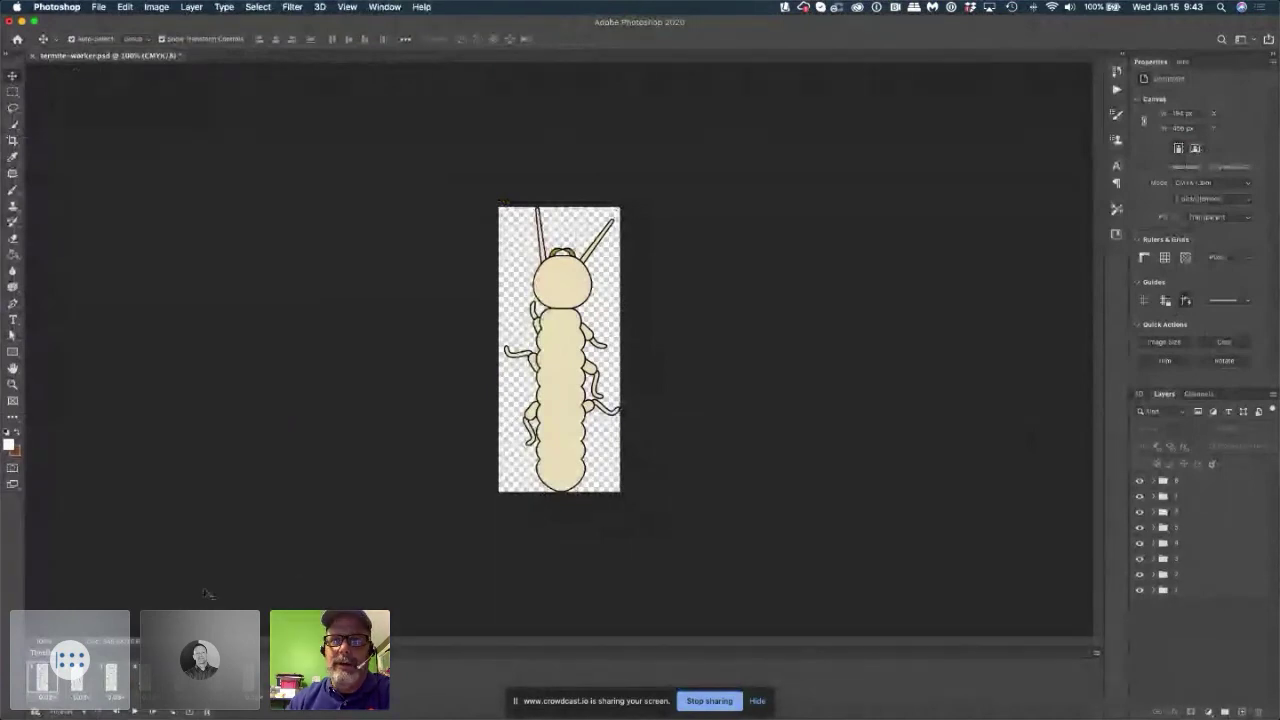
pyautogui.click(135, 706)
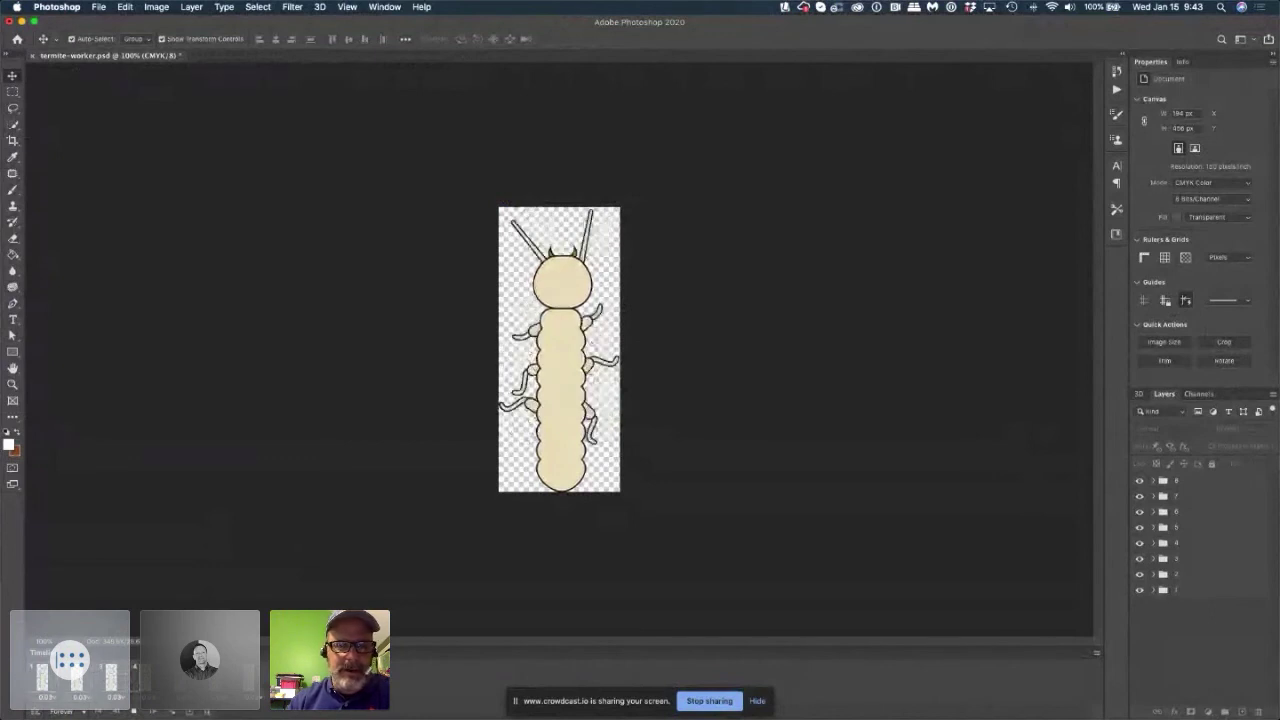
# Bring up Finder with termite-worker.gif, move its window off the screen and return to the animation in Photoshop.
pyautogui.press('super+Tab')
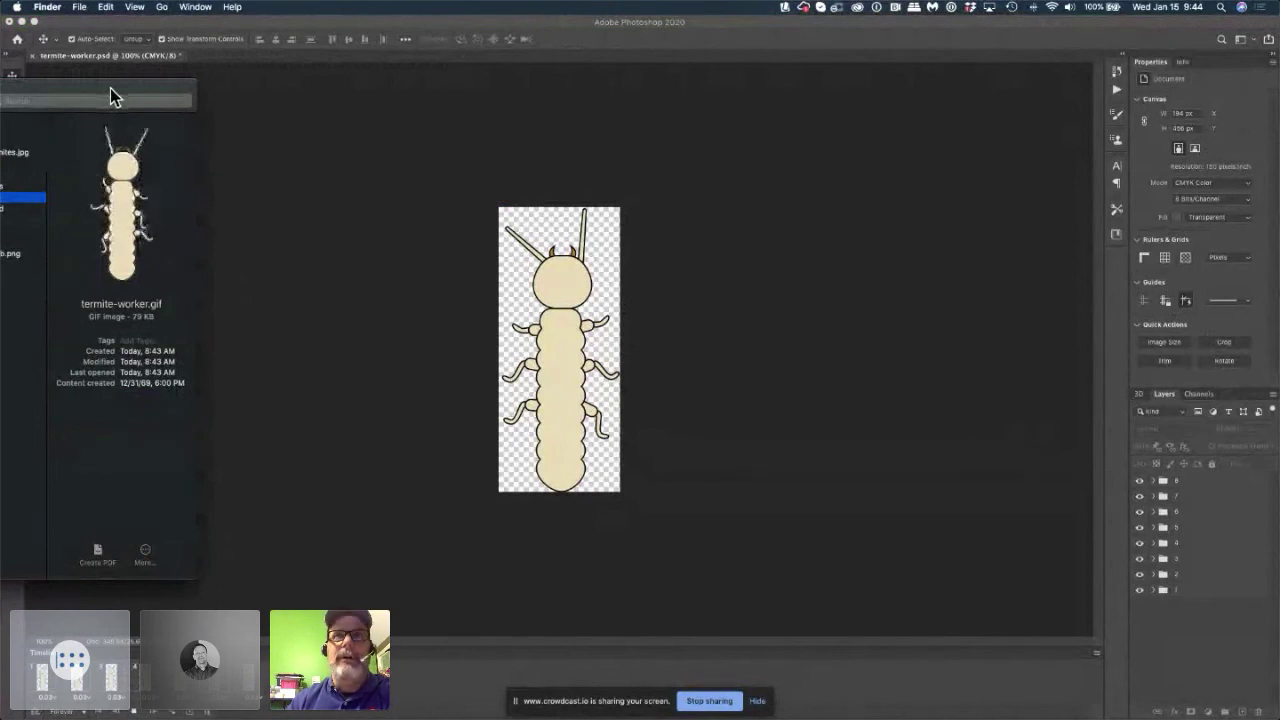
pyautogui.moveTo(110, 88); pyautogui.dragTo(0, 101)
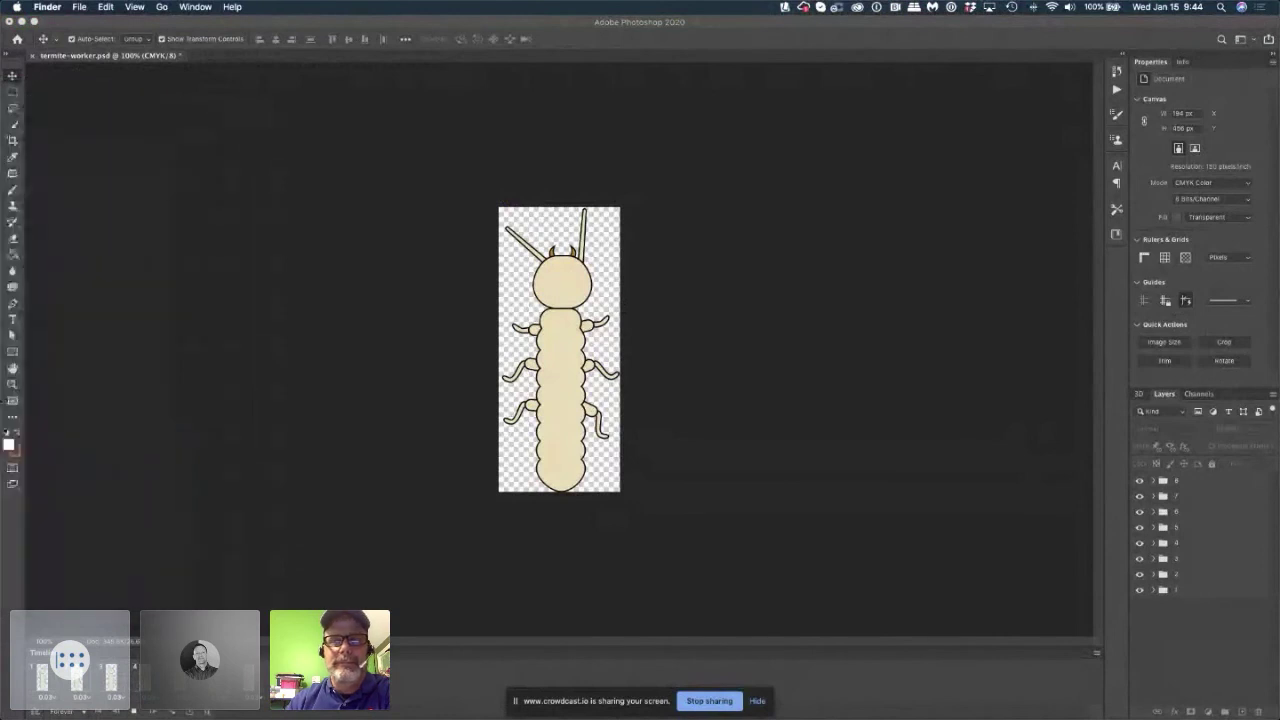
pyautogui.click(366, 446)
pyautogui.press('space')
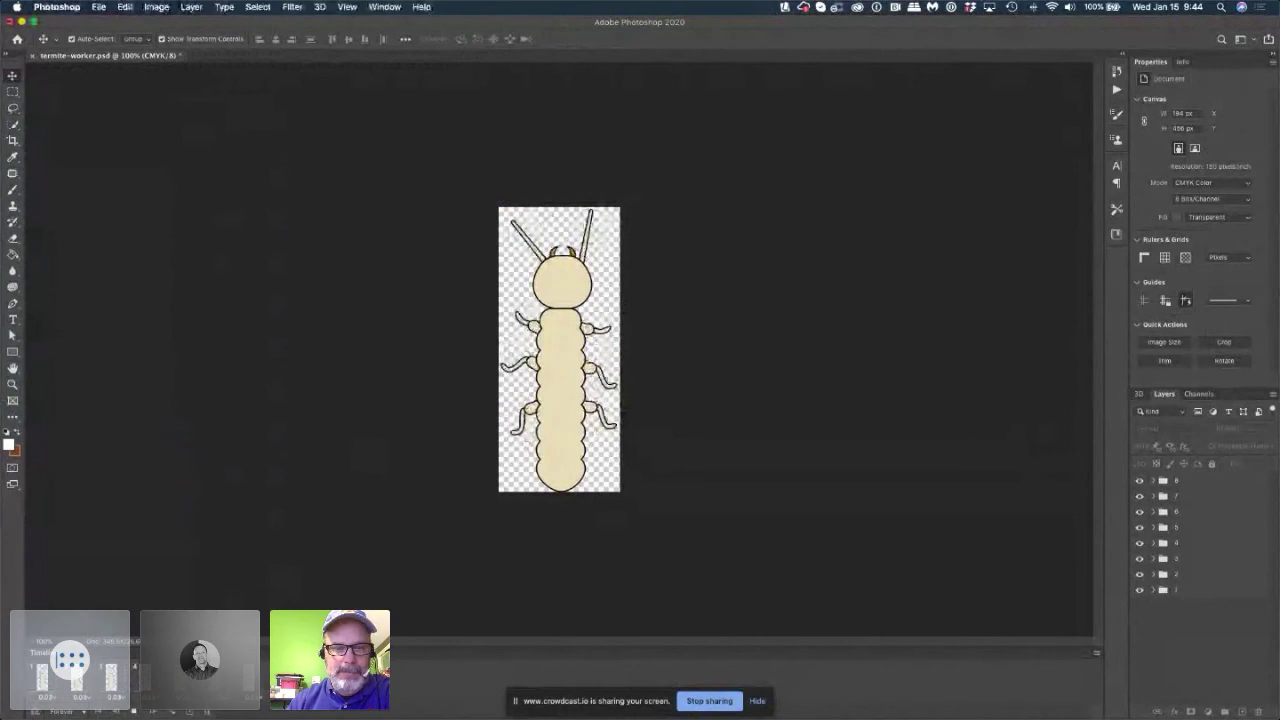
# Leave Photoshop for Illustrator and switch on to Chrome.
pyautogui.press('super+Tab')
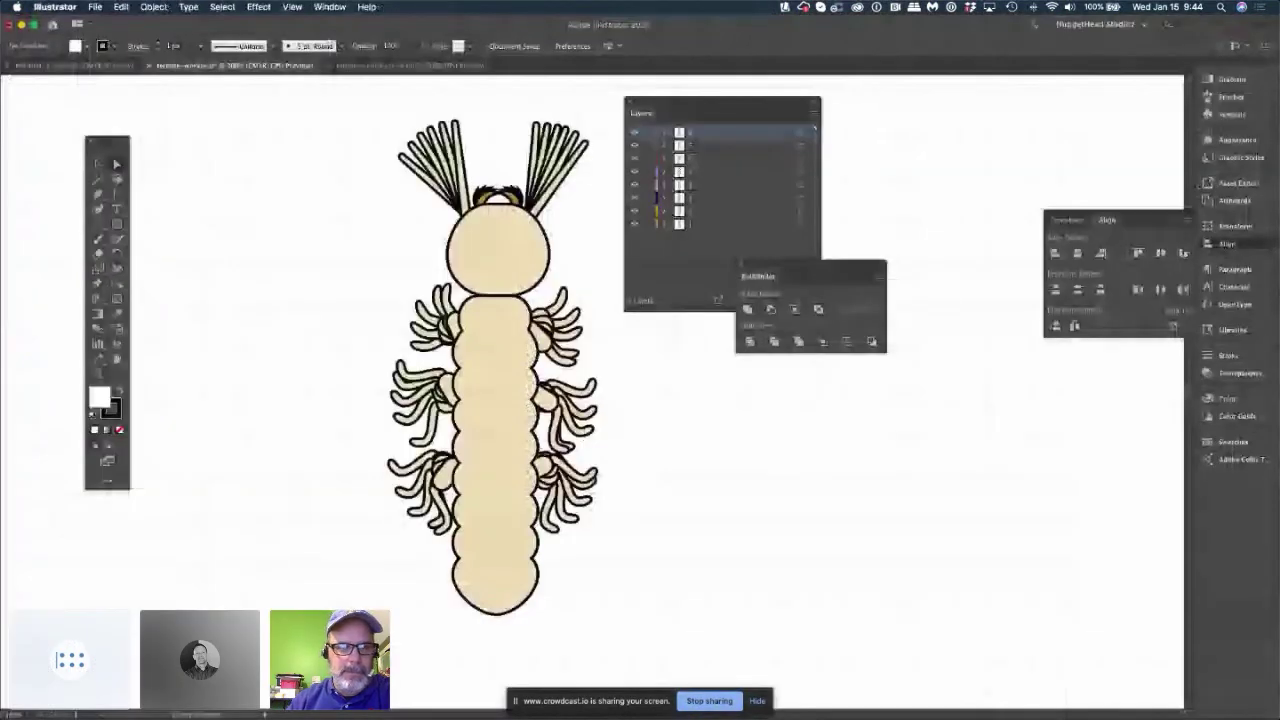
pyautogui.press('super+Tab')
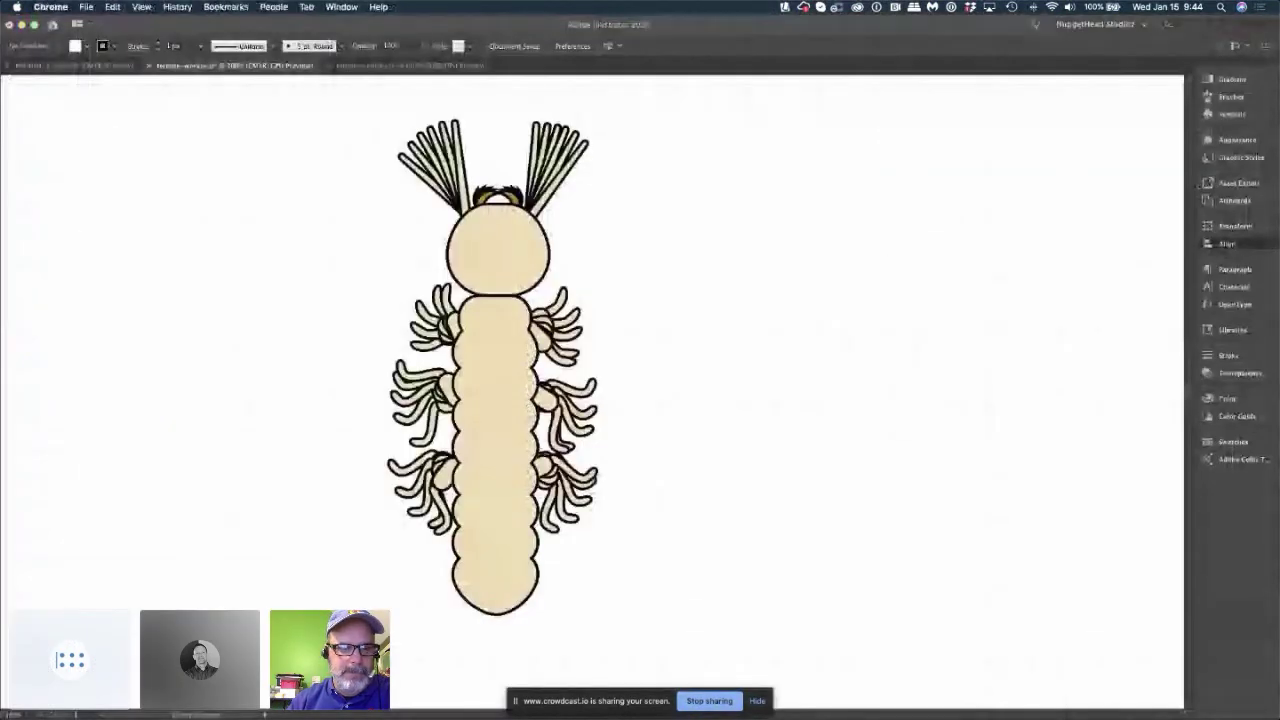